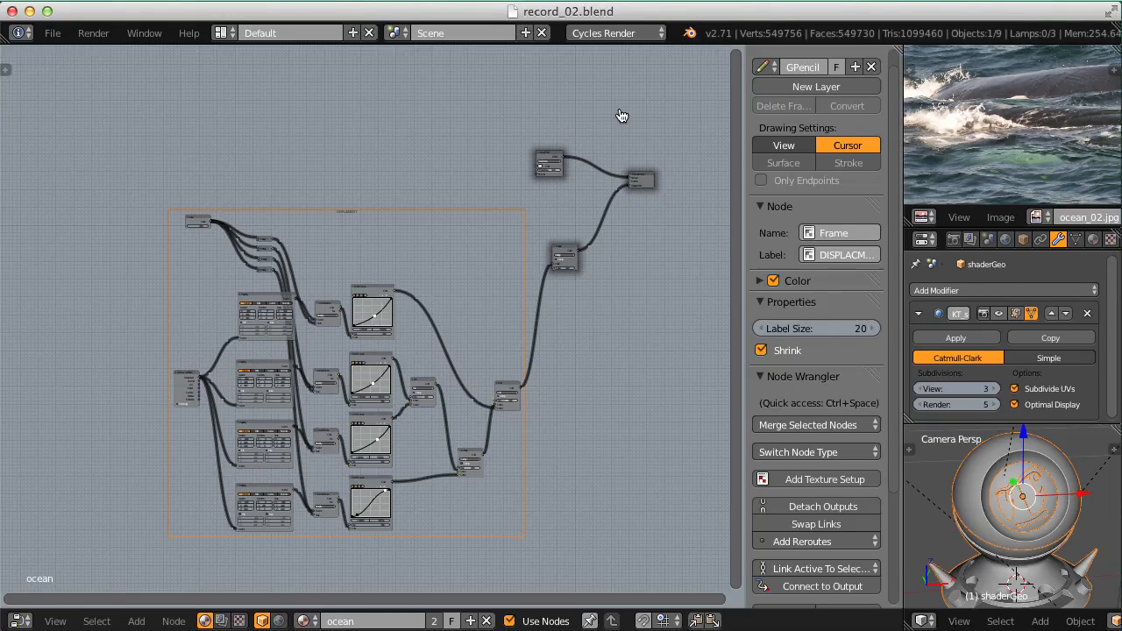
- Switch to the image viewer, browse the lake and ocean reference photos up to ocean_02.jpg, and return to Blender
{"action": "key", "text": "super+Tab"}
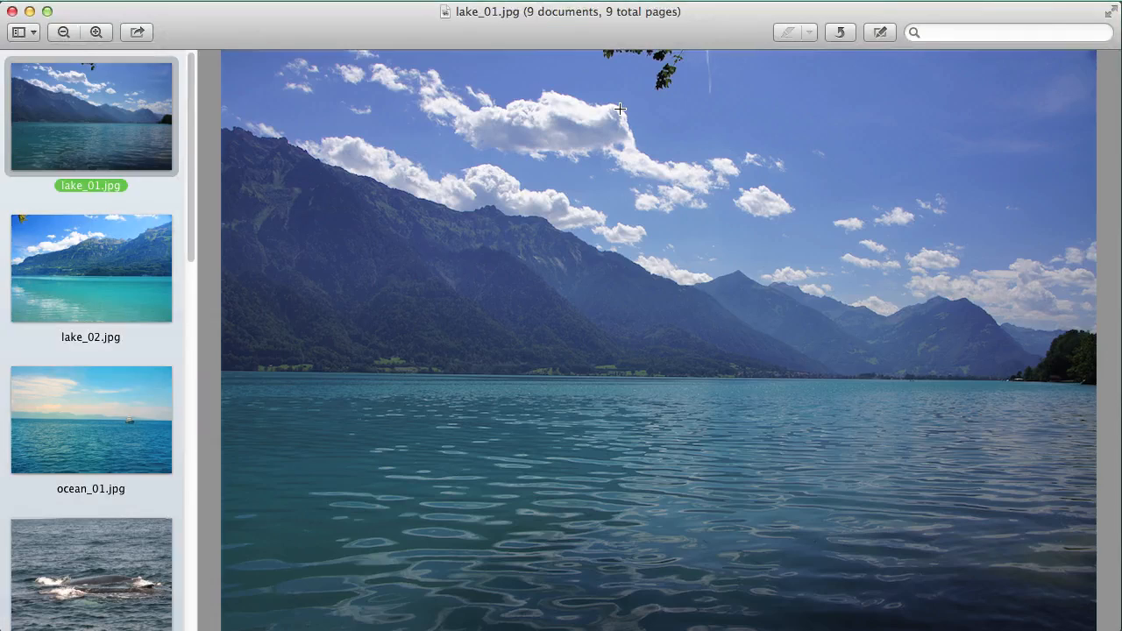
{"action": "key", "text": "Down"}
{"action": "key", "text": "Down"}
{"action": "key", "text": "Down"}
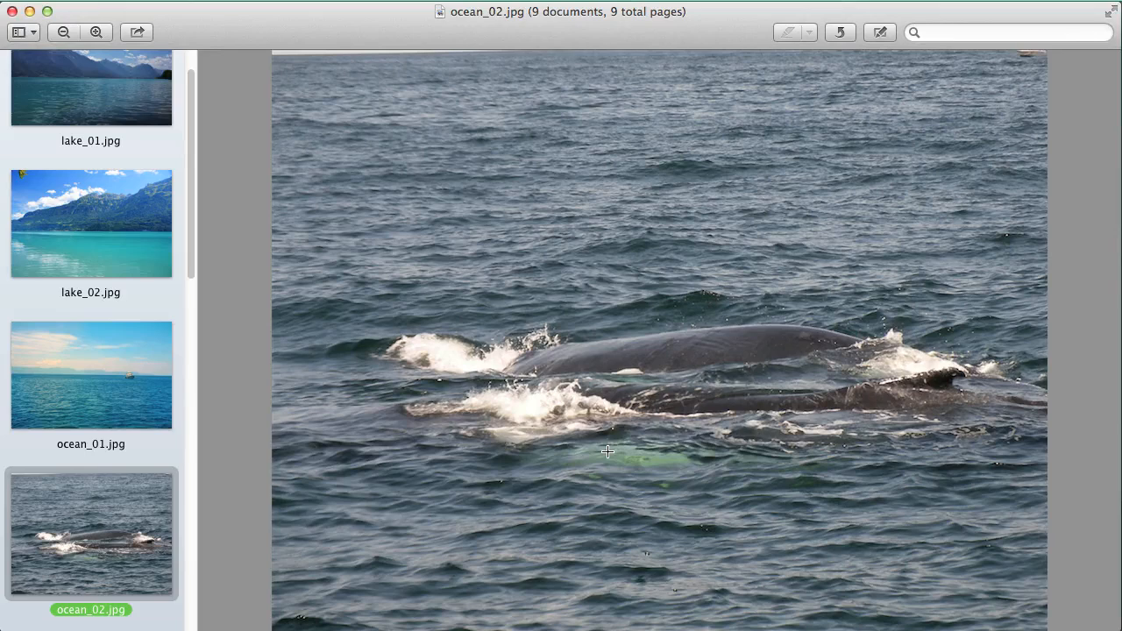
{"action": "key", "text": "super+Tab"}
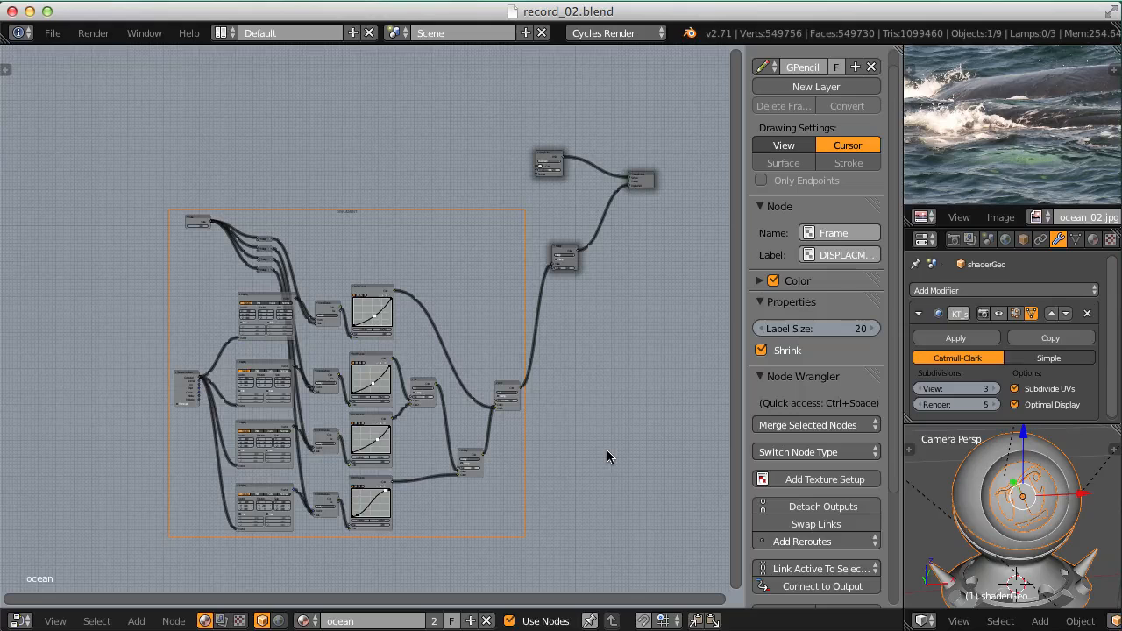
- Add a Glass BSDF shader node in the empty area above the Glossy BSDF node
{"action": "middle_click_drag", "start_coordinate": [546, 158], "coordinate": [425, 438]}
{"action": "scroll", "coordinate": [424, 436], "scroll_direction": "up", "scroll_amount": 10}
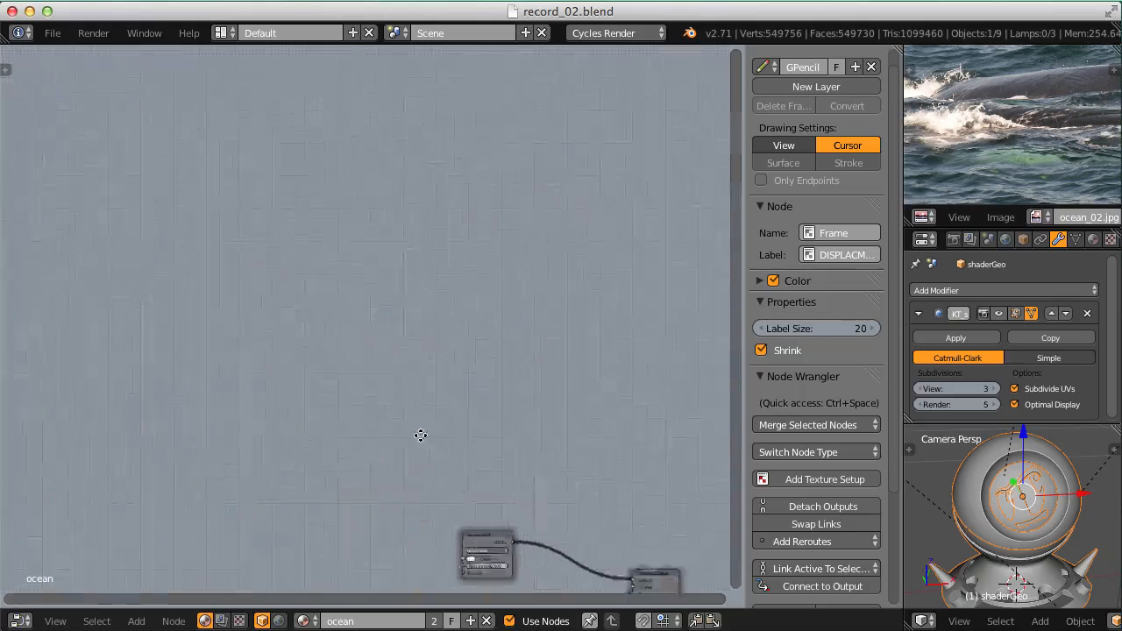
{"action": "middle_click_drag", "start_coordinate": [396, 487], "coordinate": [360, 256]}
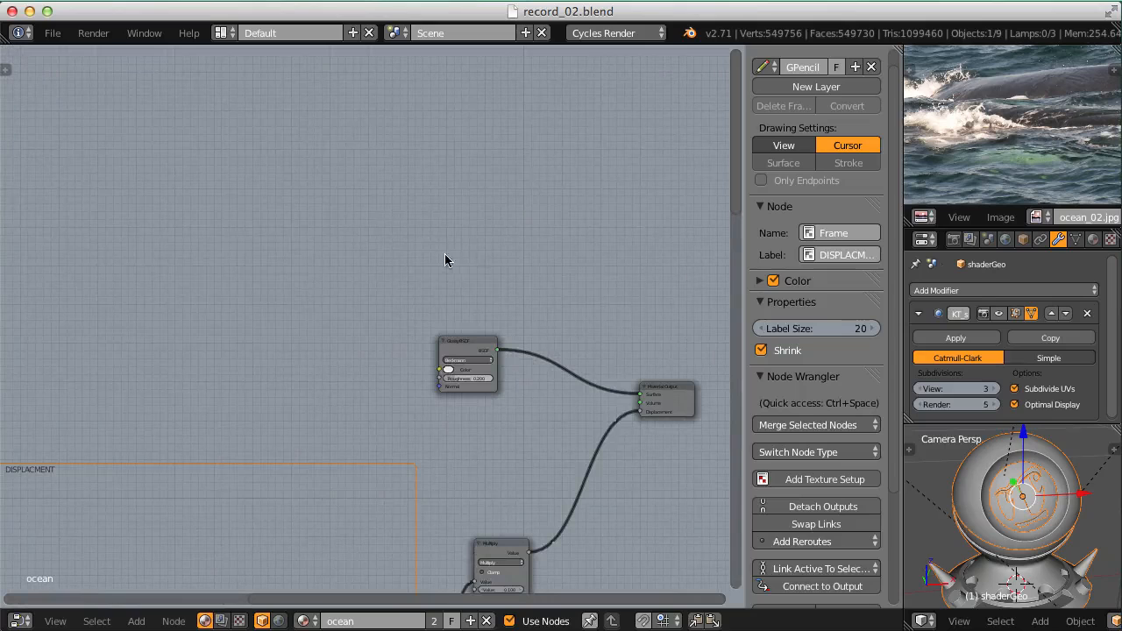
{"action": "scroll", "coordinate": [454, 249], "scroll_direction": "up", "scroll_amount": 2}
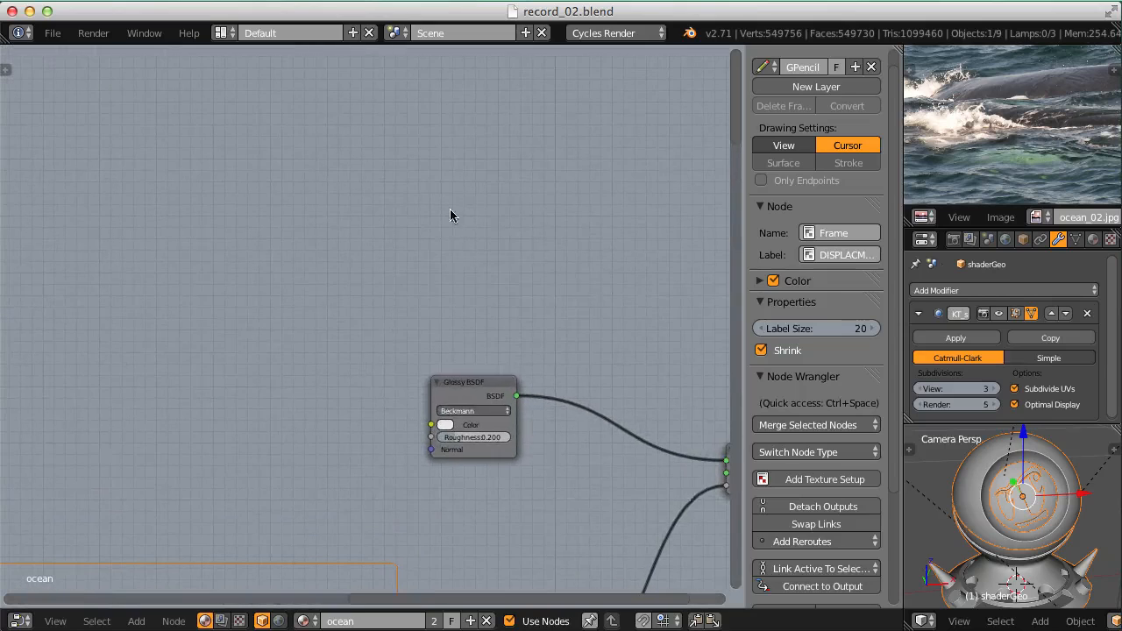
{"action": "key", "text": "shift+a"}
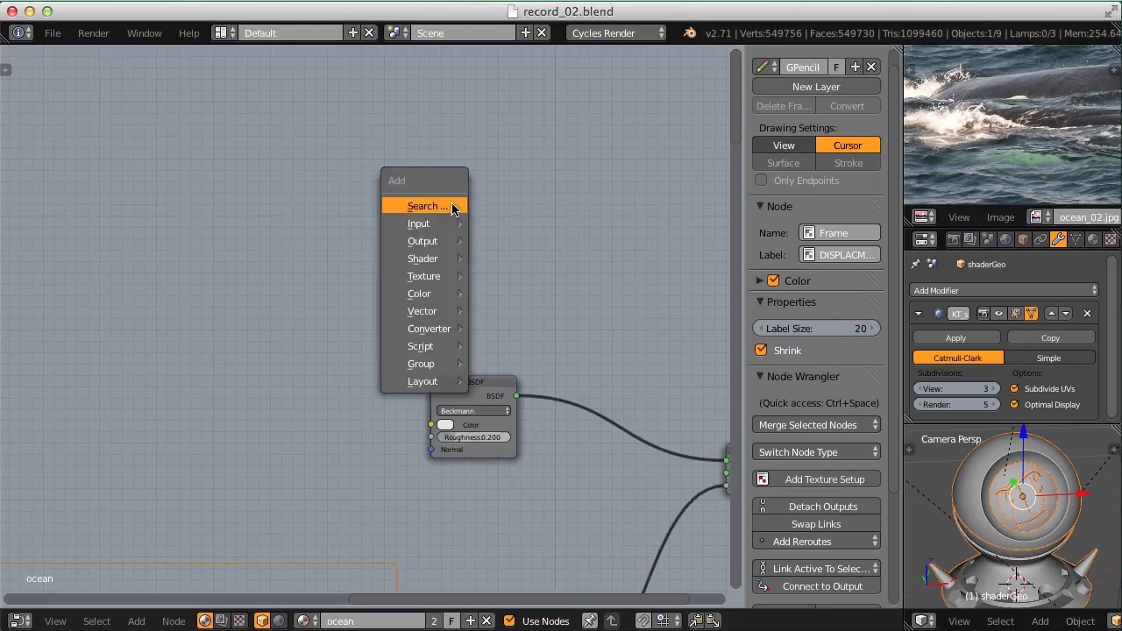
{"action": "mouse_move", "coordinate": [422, 260]}
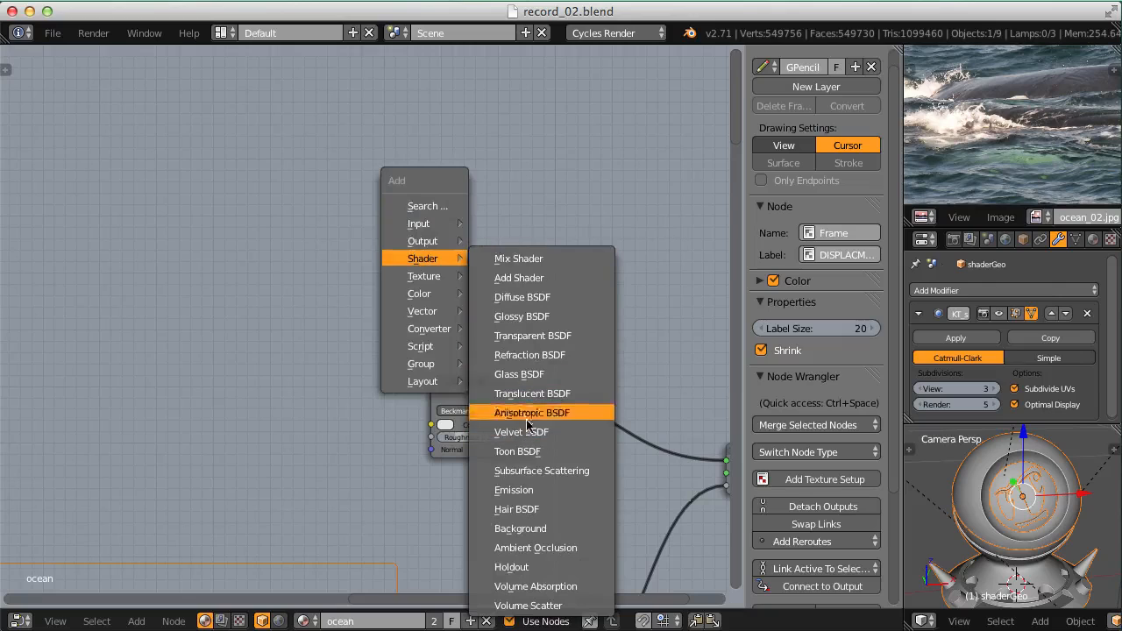
{"action": "left_click", "coordinate": [526, 374]}
{"action": "left_click", "coordinate": [354, 103]}
{"action": "middle_click_drag", "start_coordinate": [541, 165], "coordinate": [435, 233]}
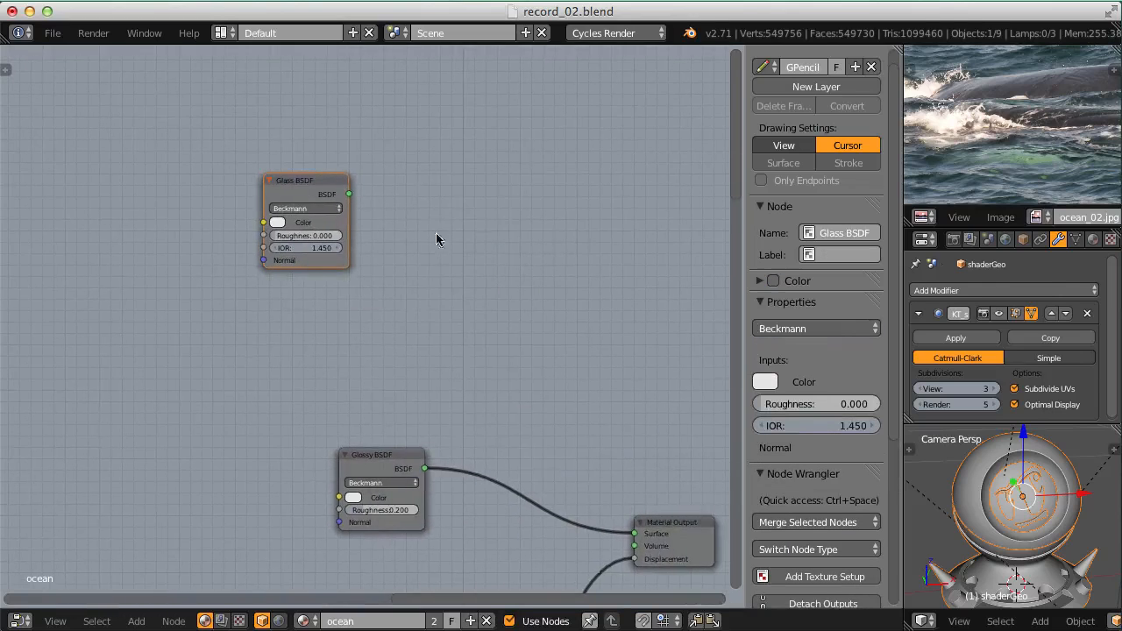
- Connect the Glass BSDF to the Material Output's surface and display the shader ball in rendered mode
{"action": "left_click", "coordinate": [313, 180], "text": "ctrl+shift"}
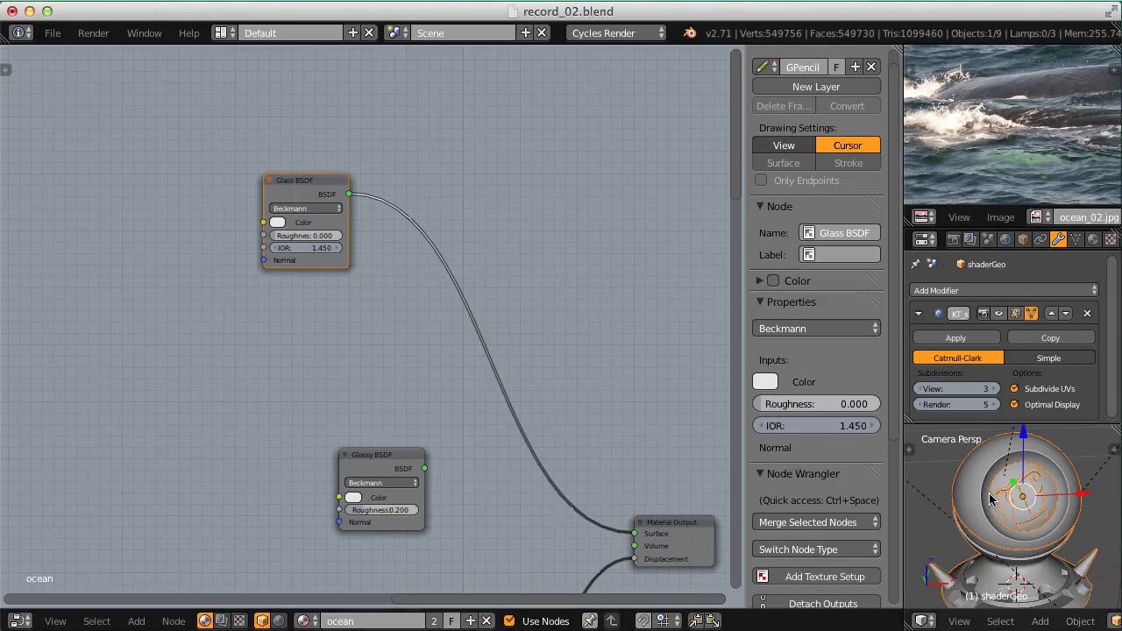
{"action": "key", "text": "shift+z"}
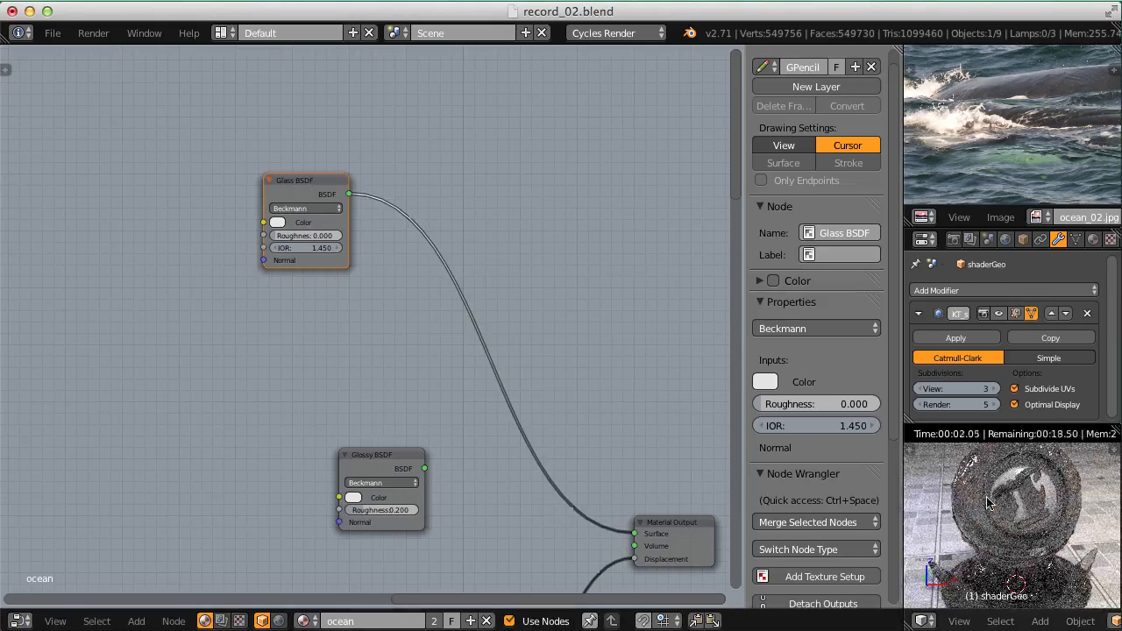
{"action": "middle_click_drag", "start_coordinate": [1007, 493], "coordinate": [1007, 554]}
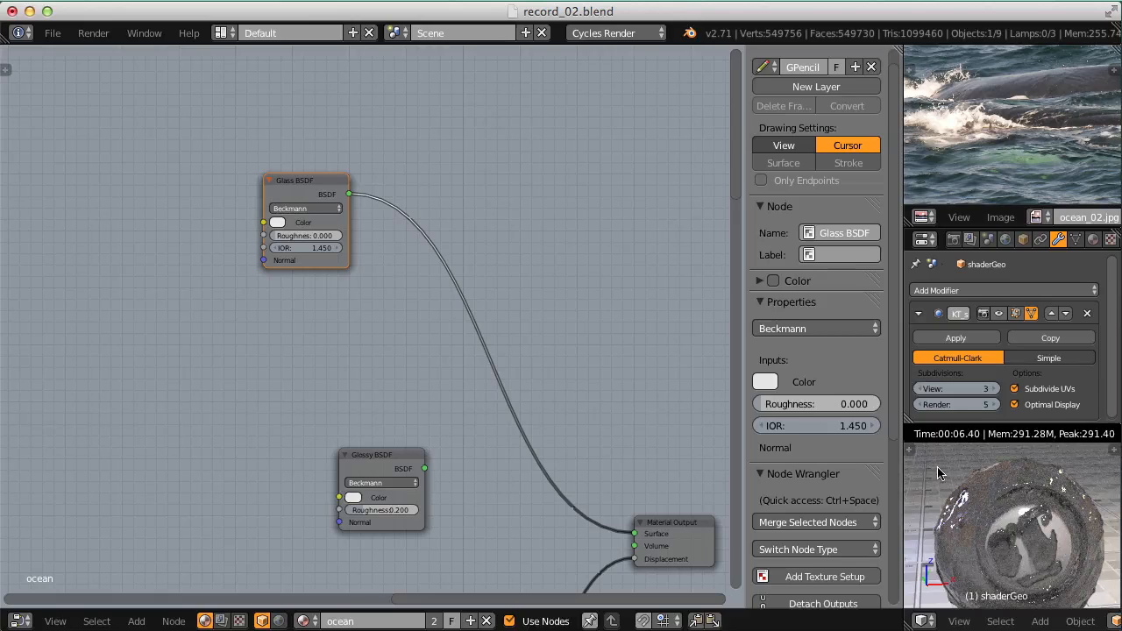
- Open the Glass BSDF's color and lower its red component to 0.794
{"action": "scroll", "coordinate": [360, 312], "scroll_direction": "up", "scroll_amount": 7}
{"action": "middle_click_drag", "start_coordinate": [355, 308], "coordinate": [494, 453]}
{"action": "scroll", "coordinate": [416, 393], "scroll_direction": "up", "scroll_amount": 4}
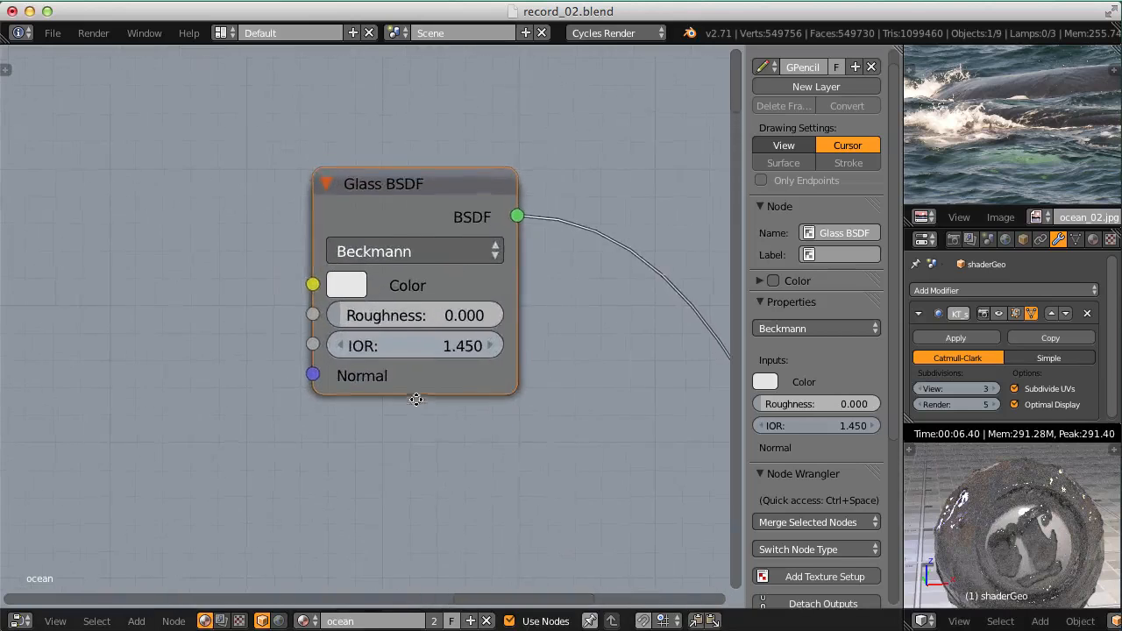
{"action": "middle_click_drag", "start_coordinate": [360, 254], "coordinate": [343, 275]}
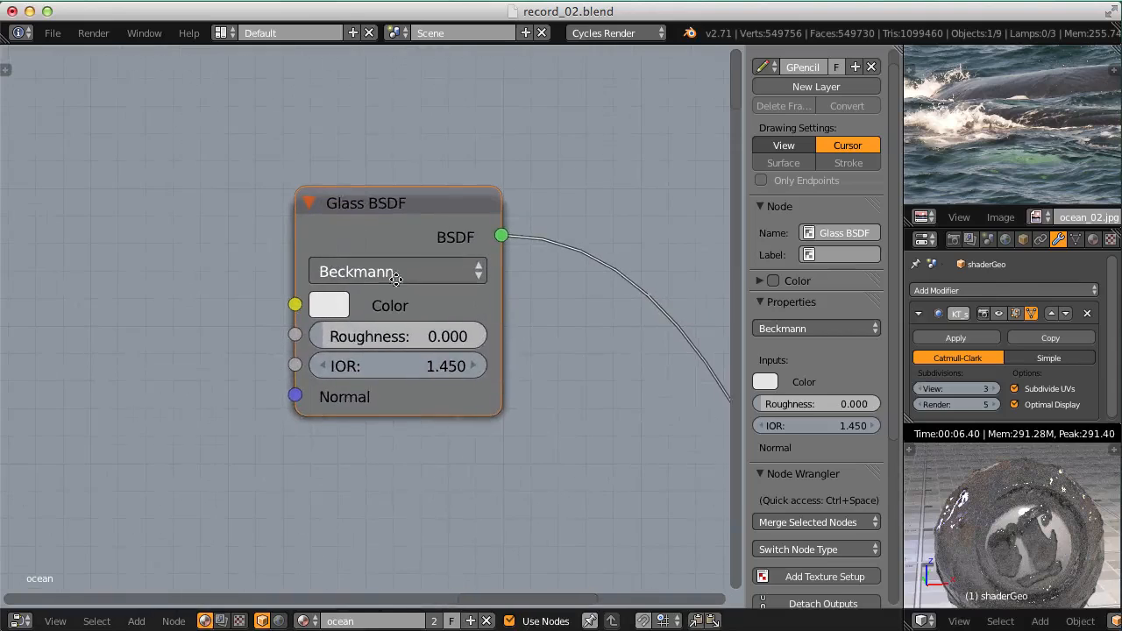
{"action": "left_click", "coordinate": [331, 308]}
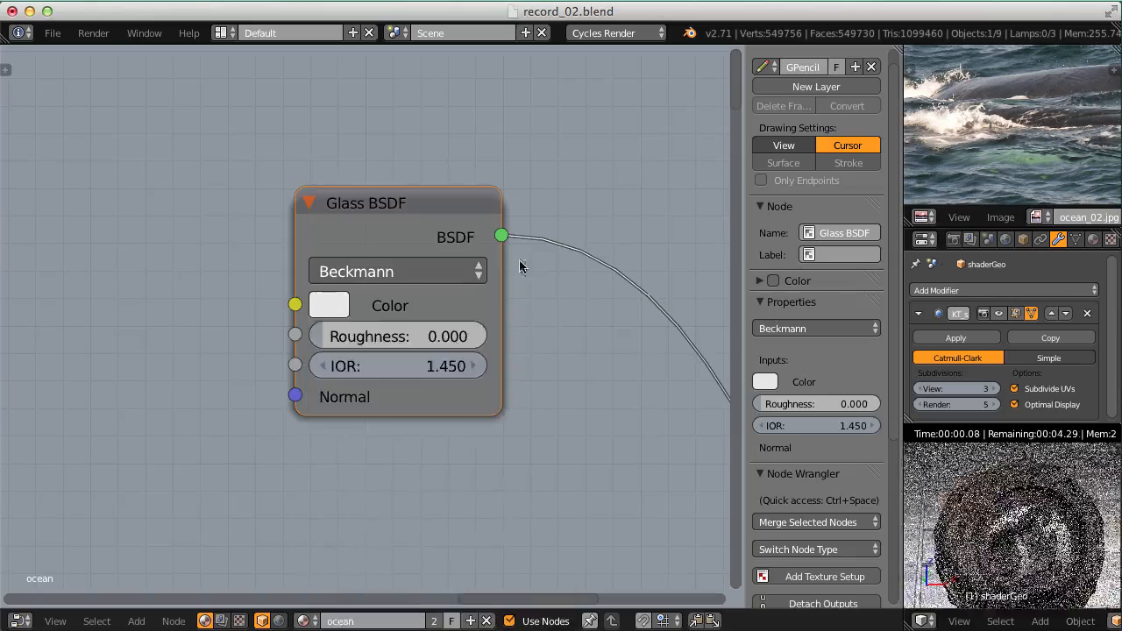
{"action": "scroll", "coordinate": [498, 293], "scroll_direction": "down", "scroll_amount": 3}
{"action": "left_click", "coordinate": [337, 308]}
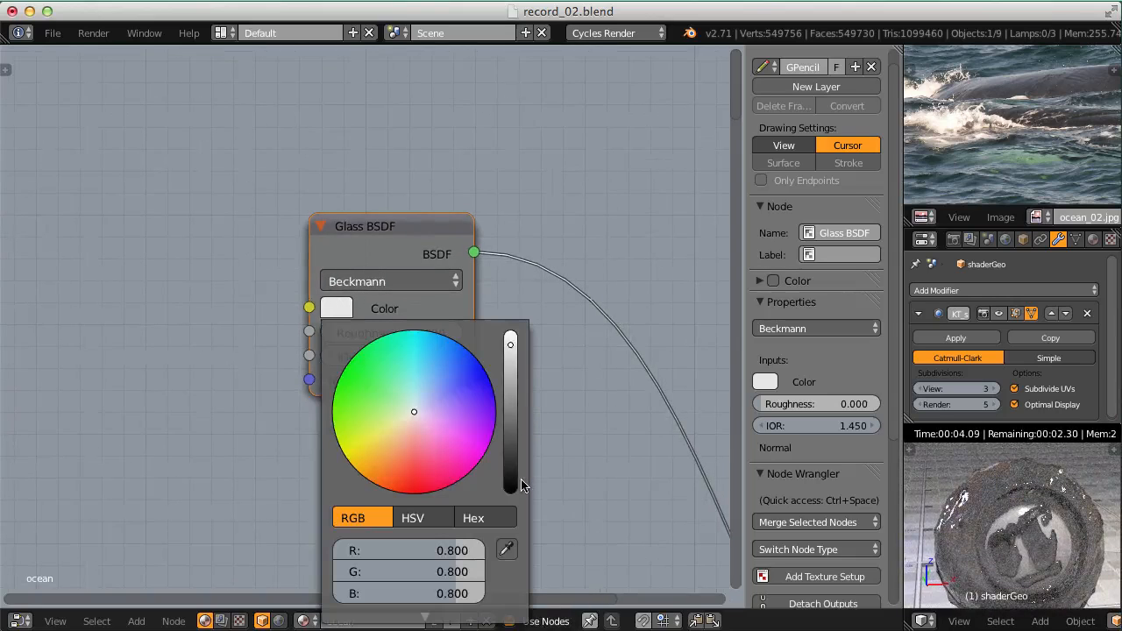
{"action": "left_click_drag", "start_coordinate": [429, 547], "coordinate": [428, 547]}
{"action": "left_click", "coordinate": [433, 545]}
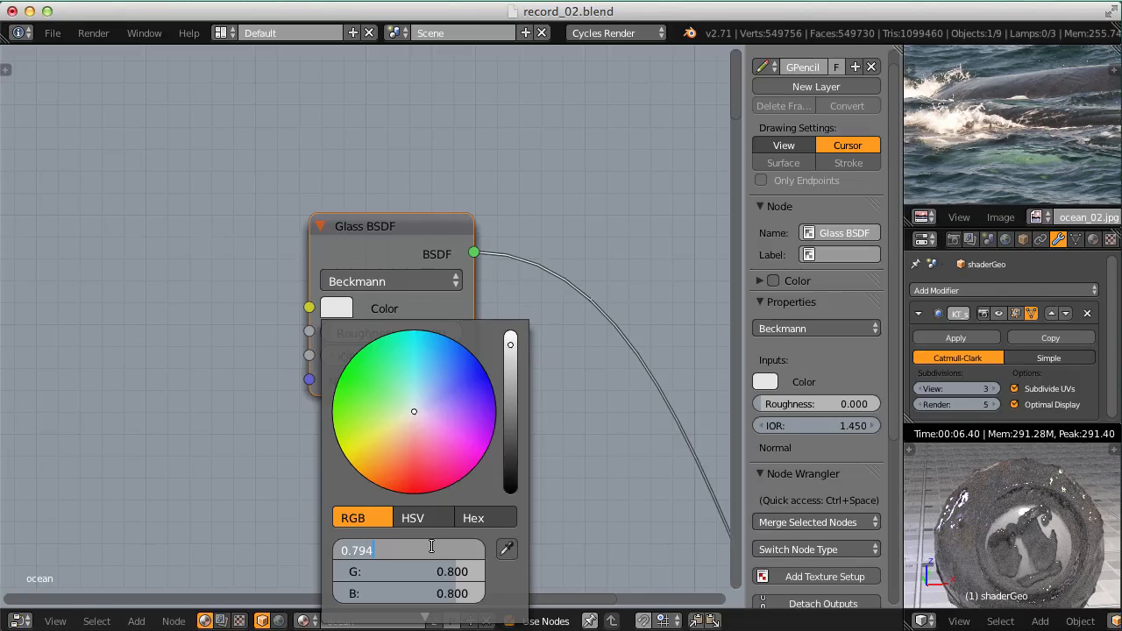
{"action": "left_click", "coordinate": [456, 574]}
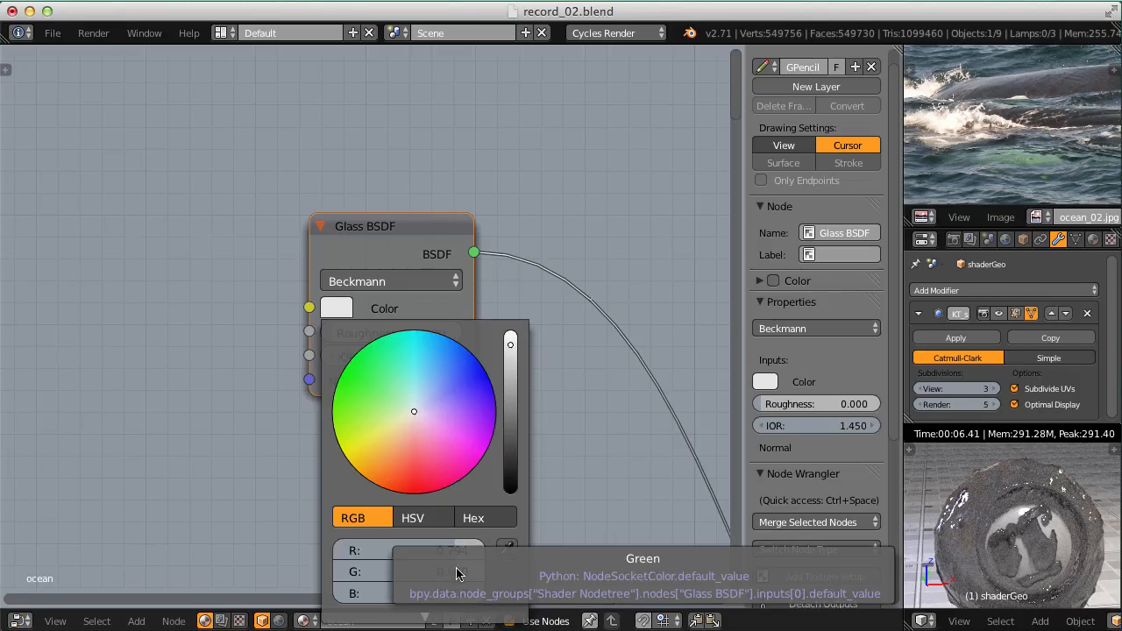
- Set the glass color's HSV value to 1 and check the matching RGB components
{"action": "left_click", "coordinate": [427, 520]}
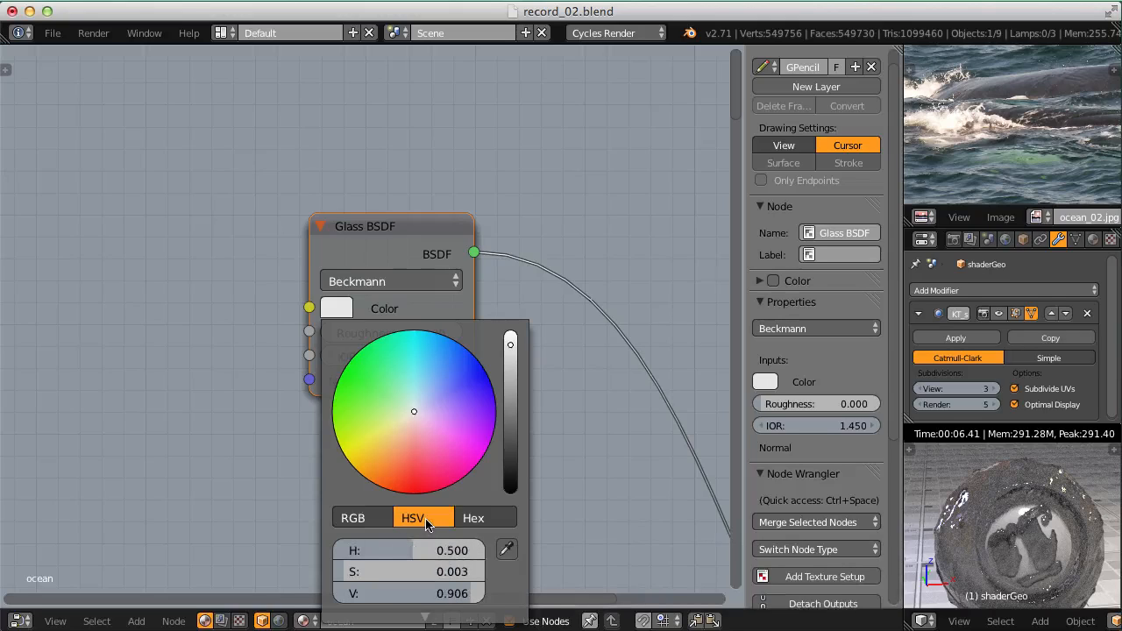
{"action": "left_click", "coordinate": [418, 594]}
{"action": "type", "text": "1"}
{"action": "key", "text": "Return"}
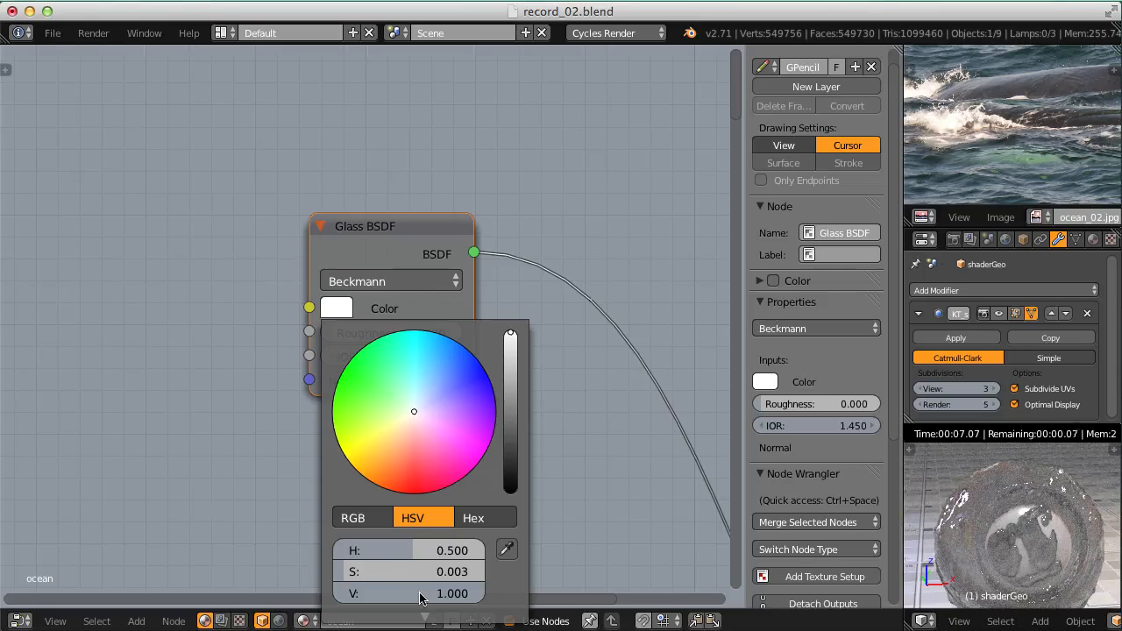
{"action": "left_click", "coordinate": [360, 521]}
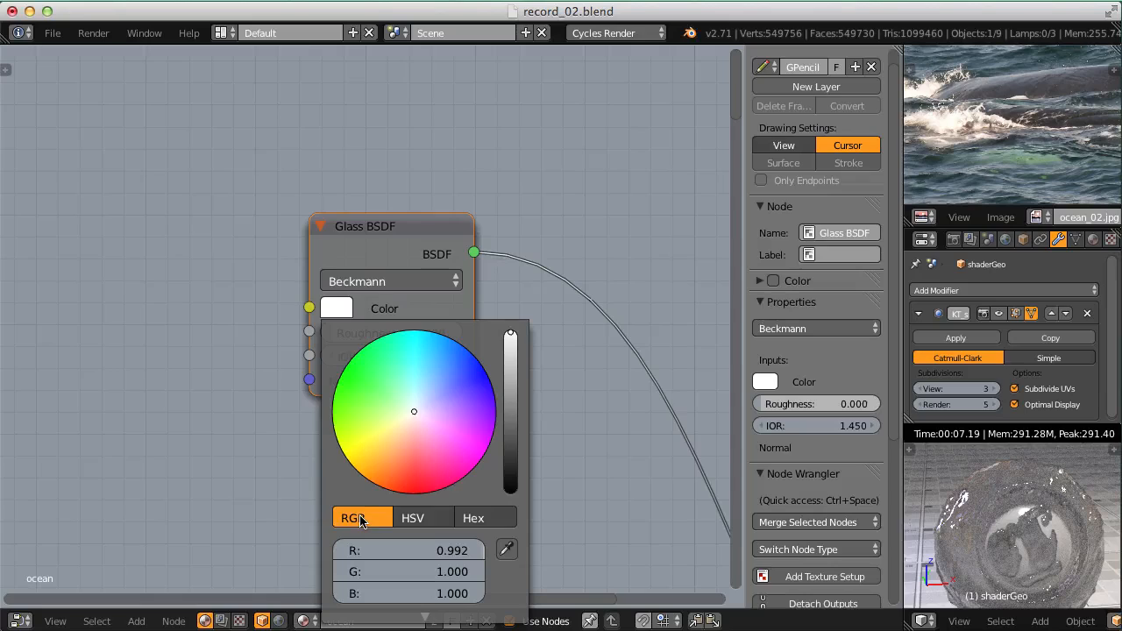
- Set the glass color's HSV value to 0.8 and compare its RGB and HSV components
{"action": "left_click", "coordinate": [412, 518]}
{"action": "left_click", "coordinate": [423, 595]}
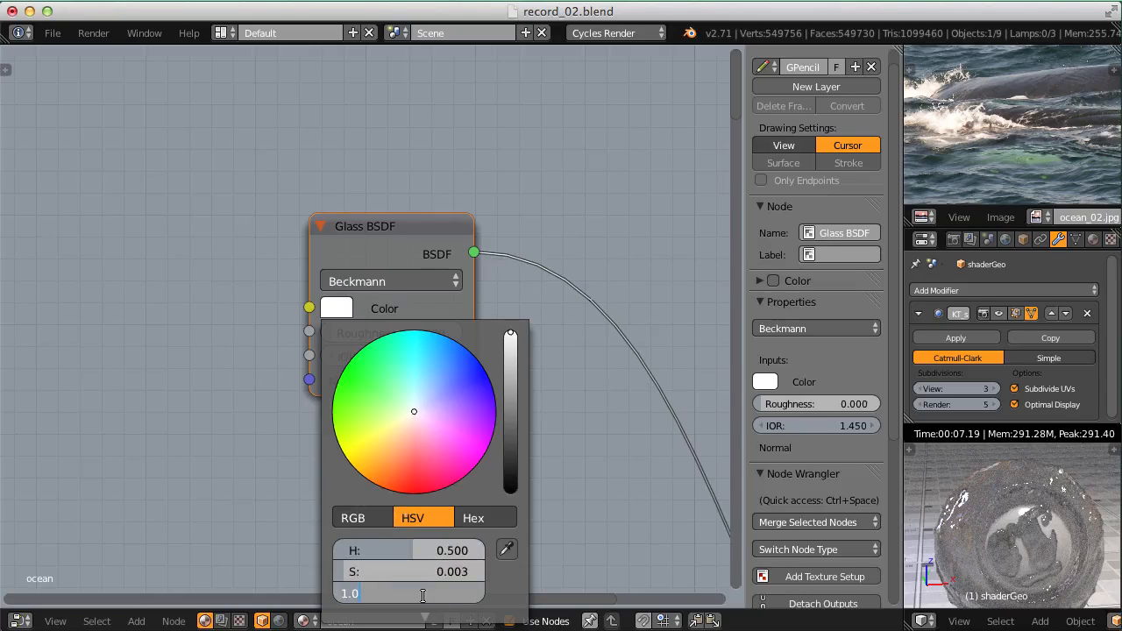
{"action": "type", "text": "0.8"}
{"action": "key", "text": "Return"}
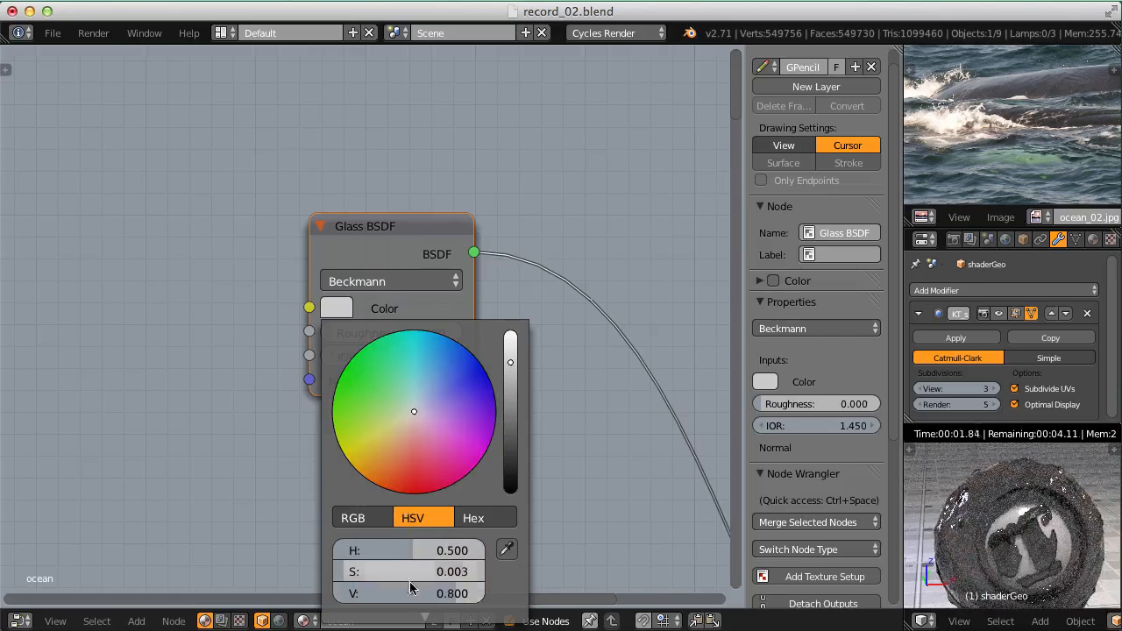
{"action": "left_click", "coordinate": [354, 518]}
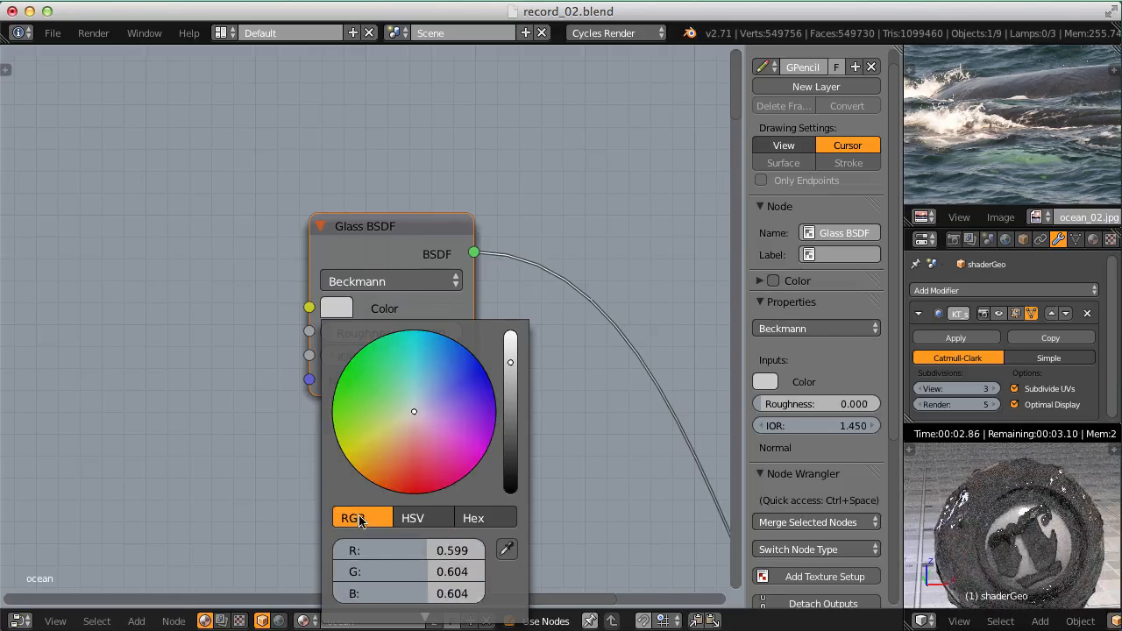
{"action": "left_click", "coordinate": [421, 523]}
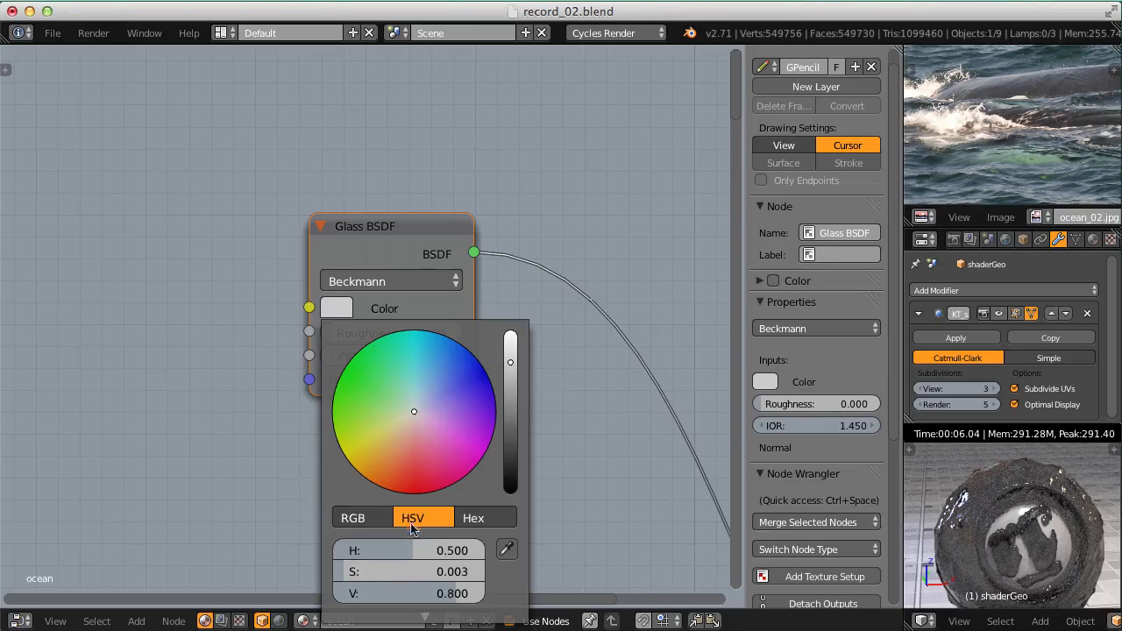
{"action": "left_click", "coordinate": [359, 521]}
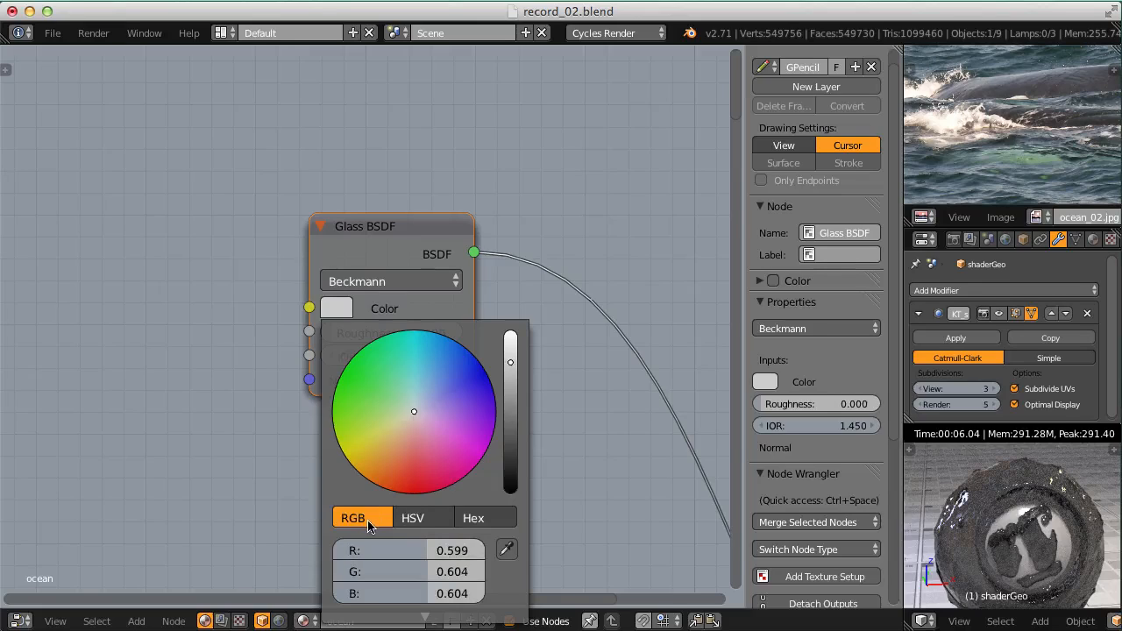
{"action": "left_click", "coordinate": [412, 518]}
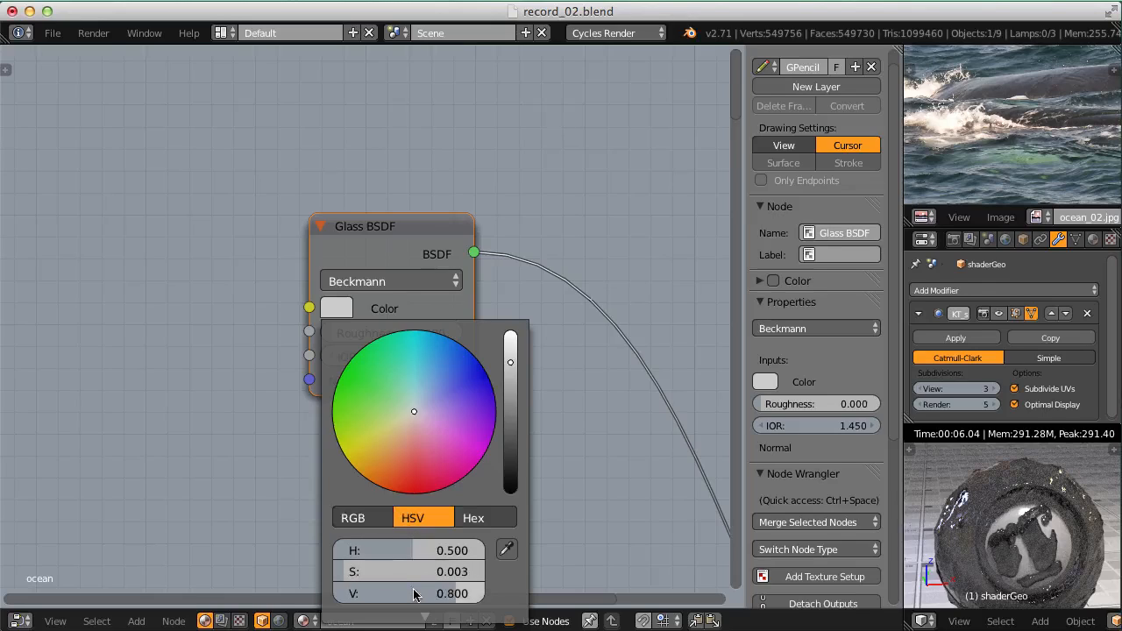
- Set the red, green and blue components of the Glass BSDF's color to 1
{"action": "left_click", "coordinate": [379, 518]}
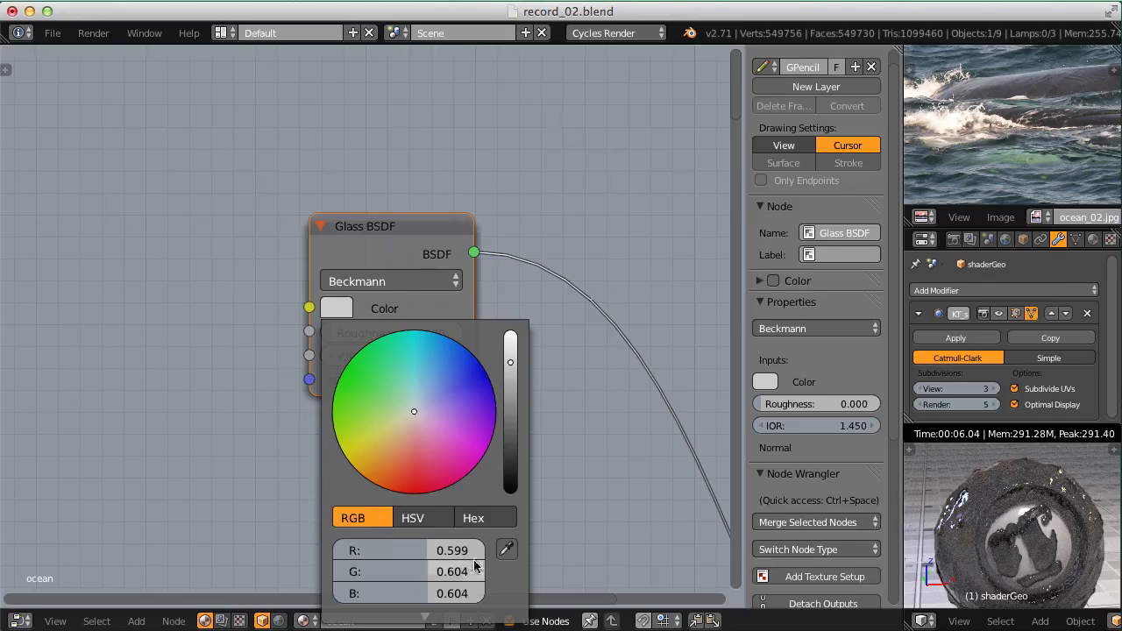
{"action": "left_click", "coordinate": [394, 550]}
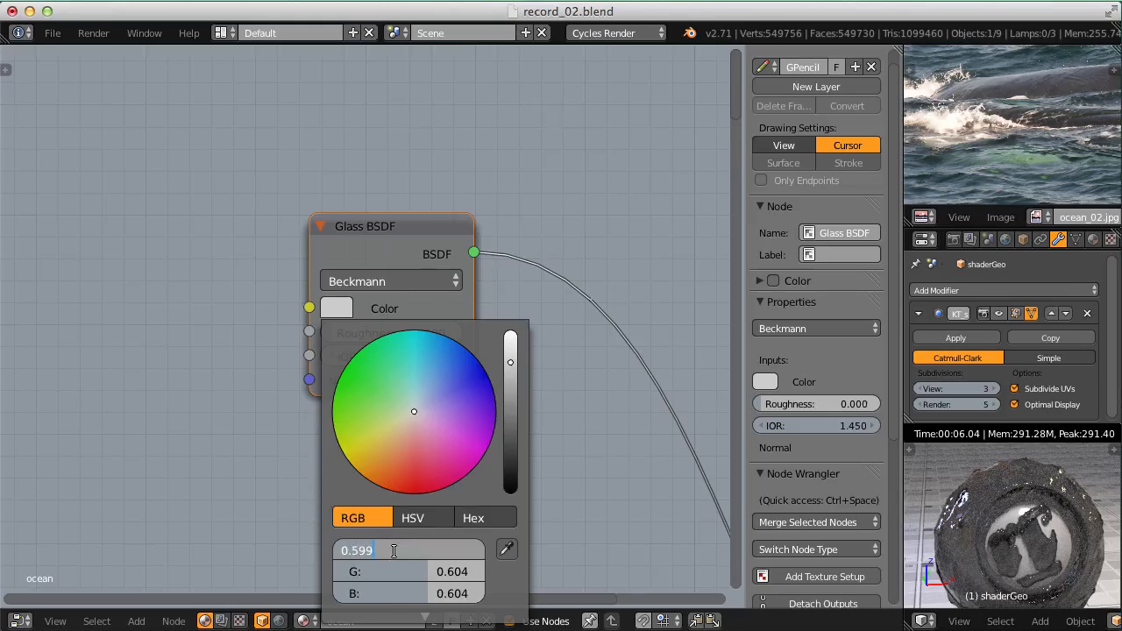
{"action": "key", "text": "BackSpace"}
{"action": "type", "text": "1"}
{"action": "key", "text": "Tab"}
{"action": "type", "text": "1"}
{"action": "key", "text": "Tab"}
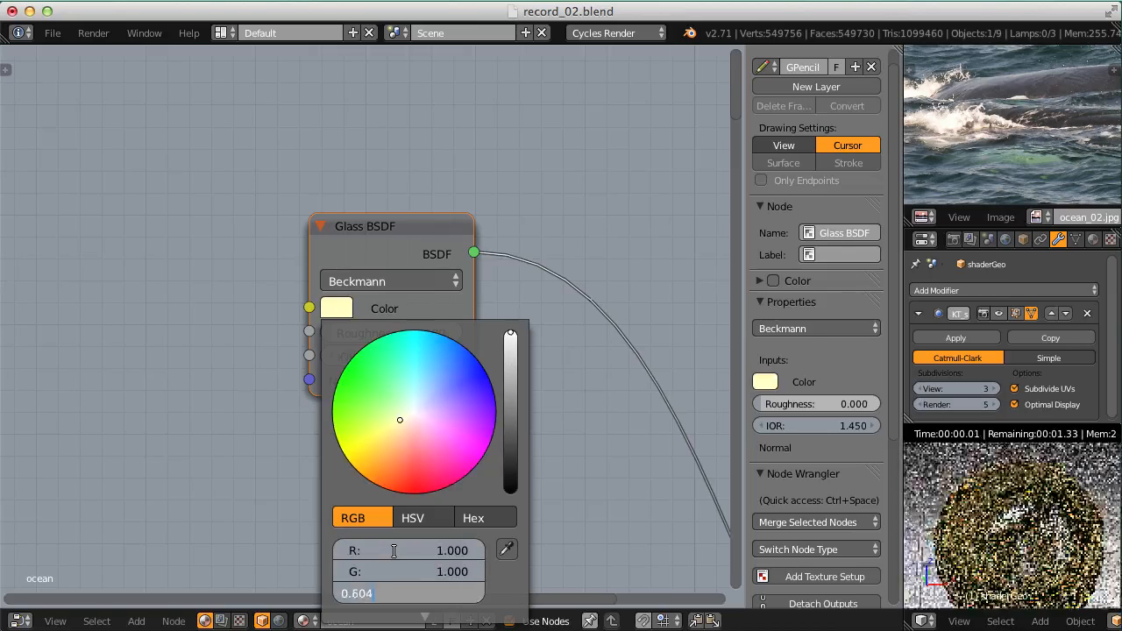
{"action": "type", "text": "1"}
{"action": "key", "text": "Return"}
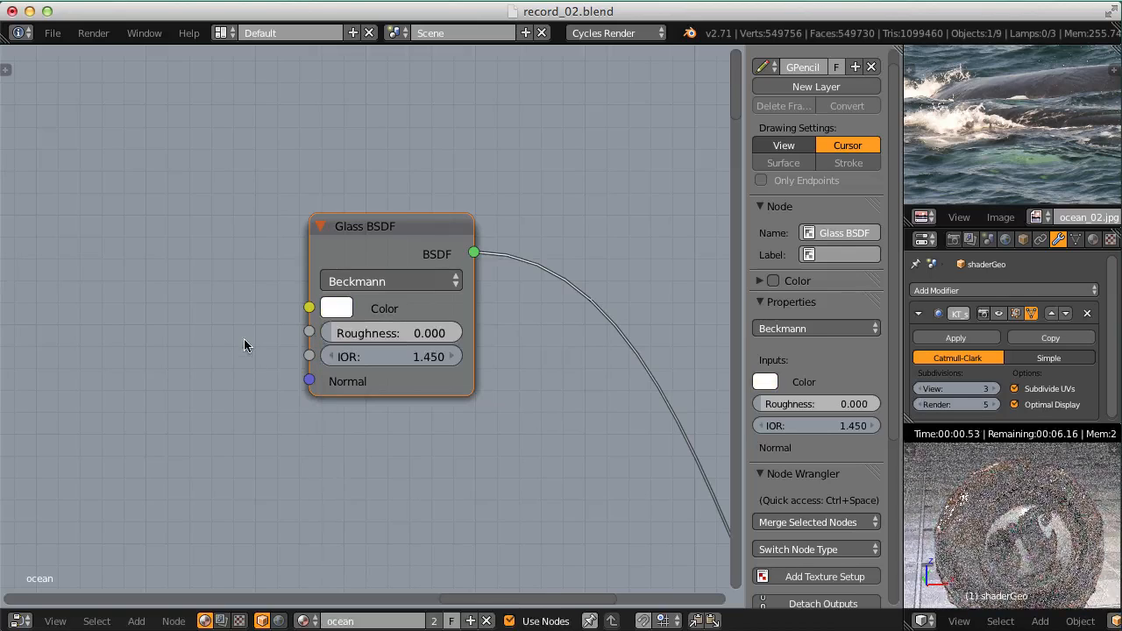
- Add a Value input node beside the Glass BSDF's inputs
{"action": "key", "text": "shift+a"}
{"action": "mouse_move", "coordinate": [245, 345]}
{"action": "mouse_move", "coordinate": [230, 306]}
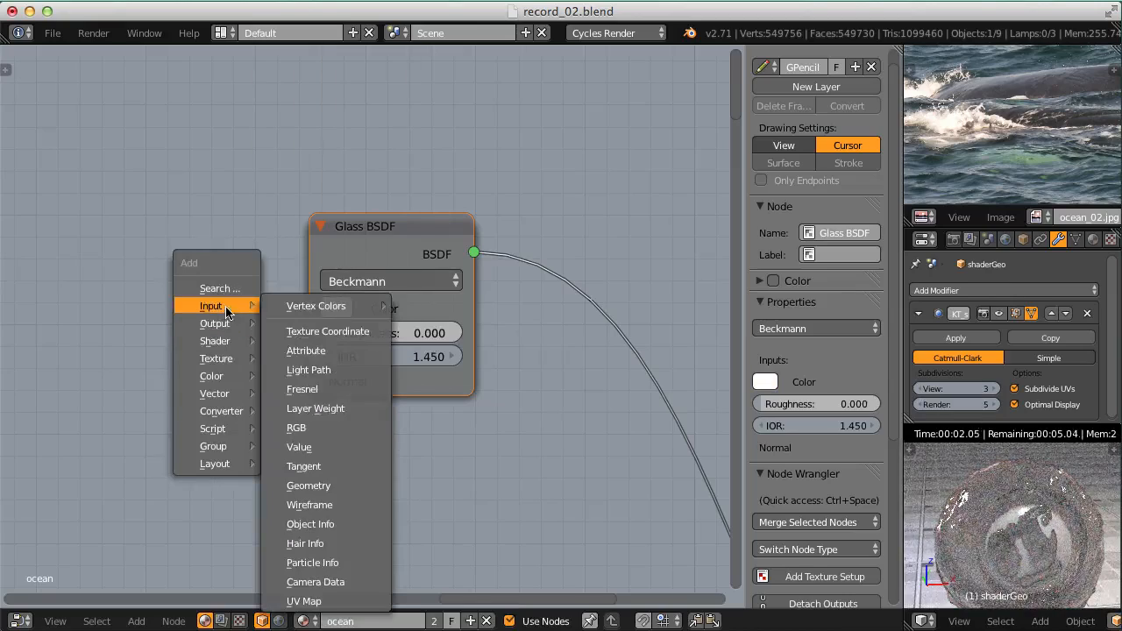
{"action": "left_click", "coordinate": [302, 444]}
{"action": "left_click", "coordinate": [179, 384]}
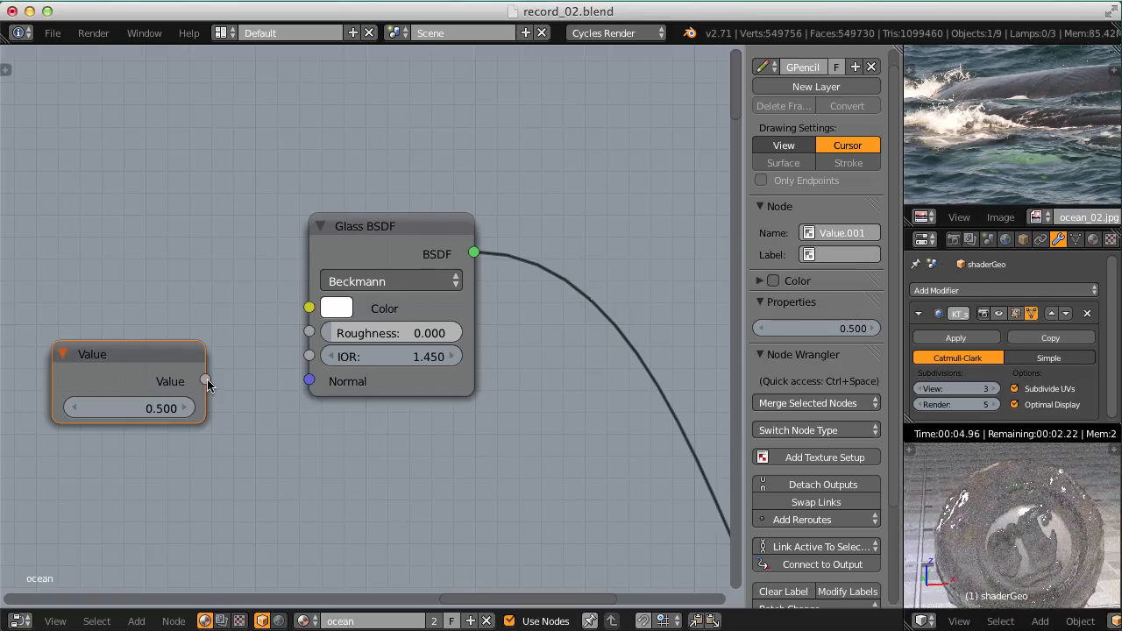
- Delete the unconnected Value node beside the Glass BSDF
{"action": "scroll", "coordinate": [250, 351], "scroll_direction": "down", "scroll_amount": 3}
{"action": "scroll", "coordinate": [195, 366], "scroll_direction": "up", "scroll_amount": 1}
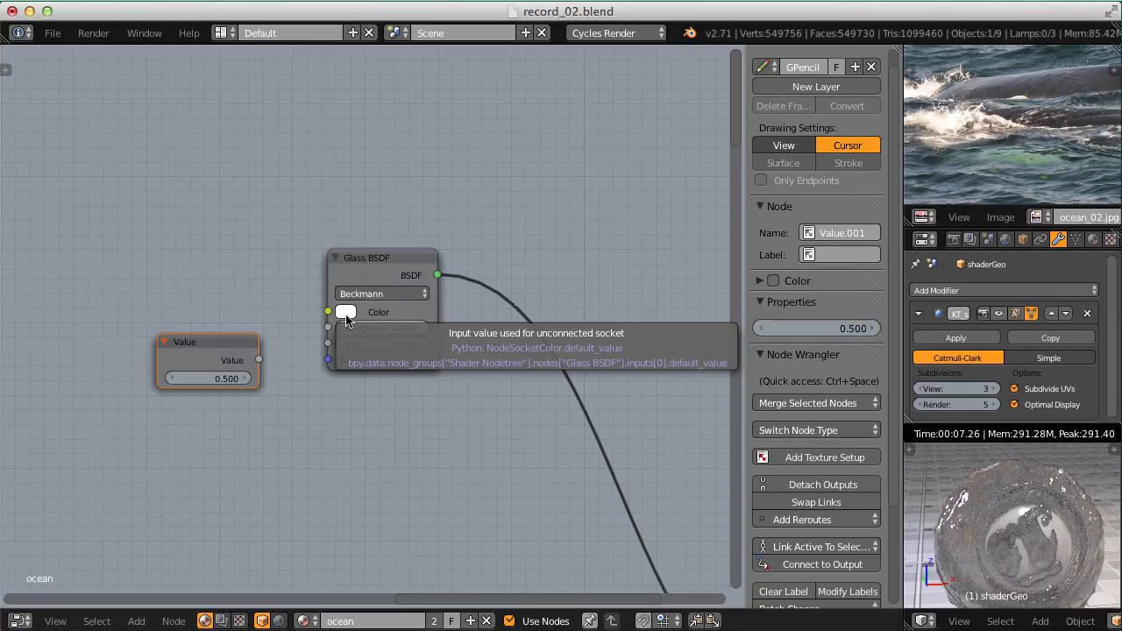
{"action": "key", "text": "x"}
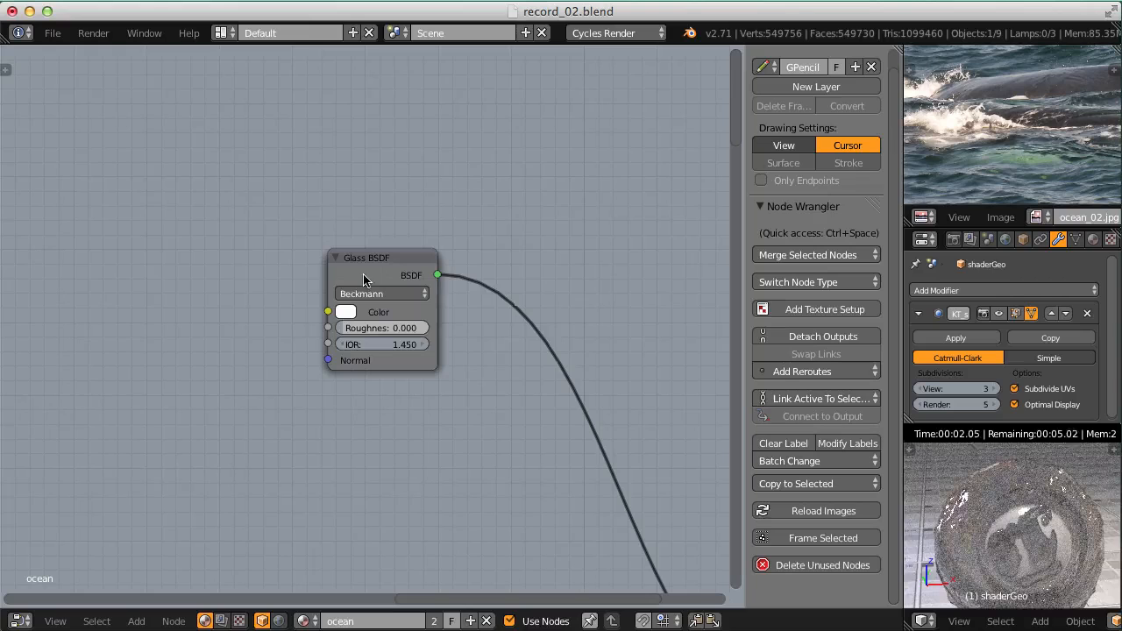
- Examine the white glass in the rendered preview and bring up the Light Paths bounce settings in the render properties
{"action": "scroll", "coordinate": [348, 300], "scroll_direction": "up", "scroll_amount": 3}
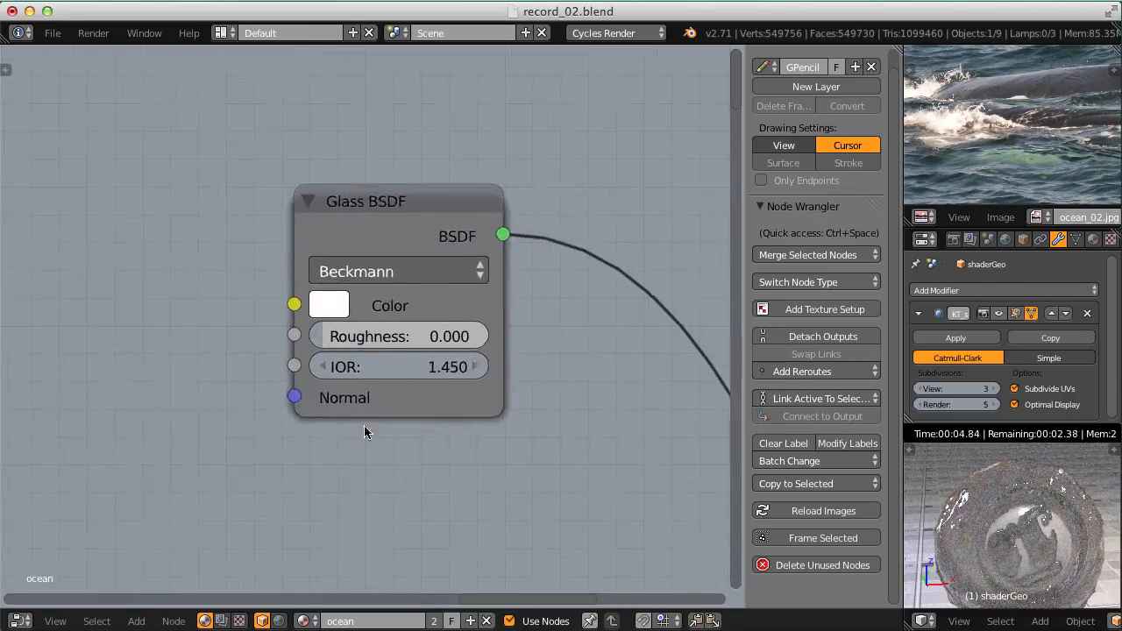
{"action": "left_click", "coordinate": [314, 349]}
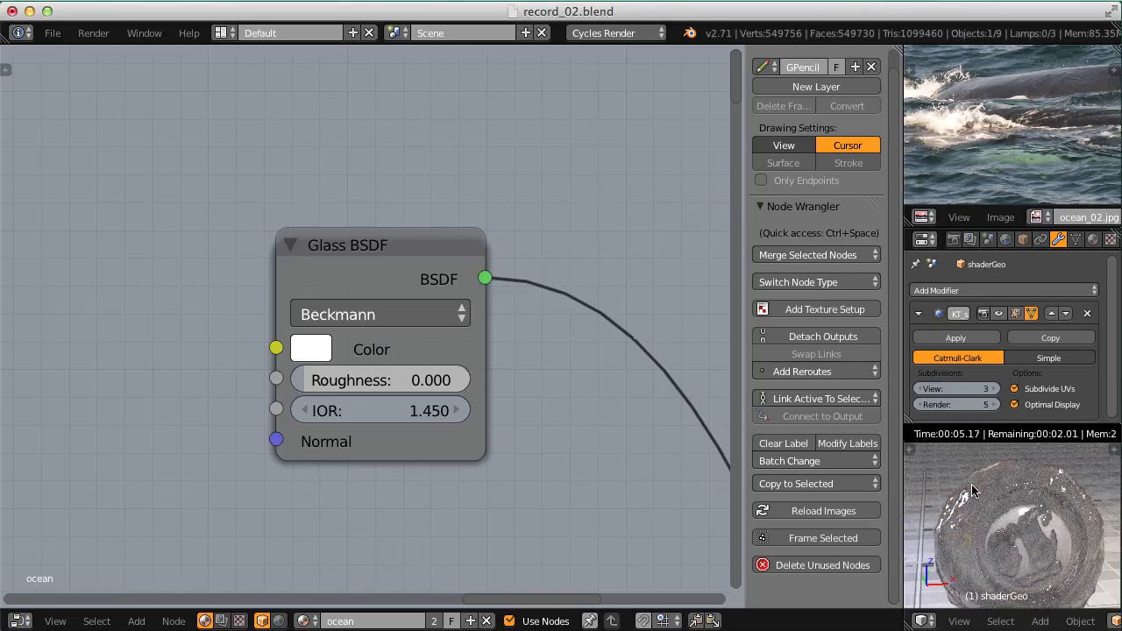
{"action": "middle_click_drag", "start_coordinate": [1011, 561], "coordinate": [1003, 490], "text": "shift"}
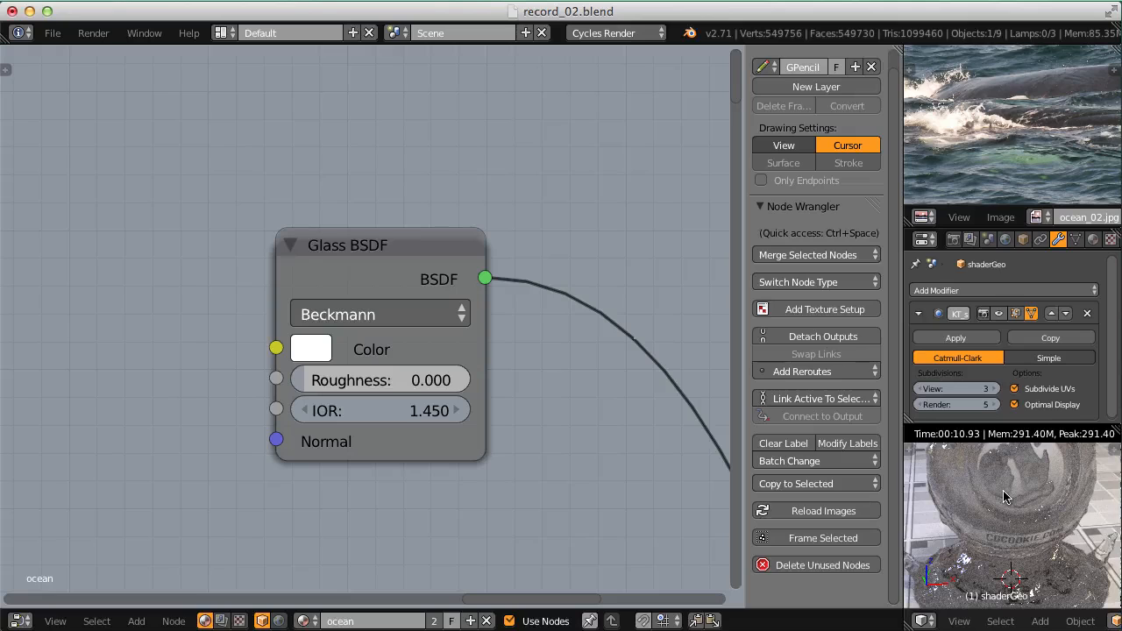
{"action": "scroll", "coordinate": [1004, 493], "scroll_direction": "down", "scroll_amount": 2}
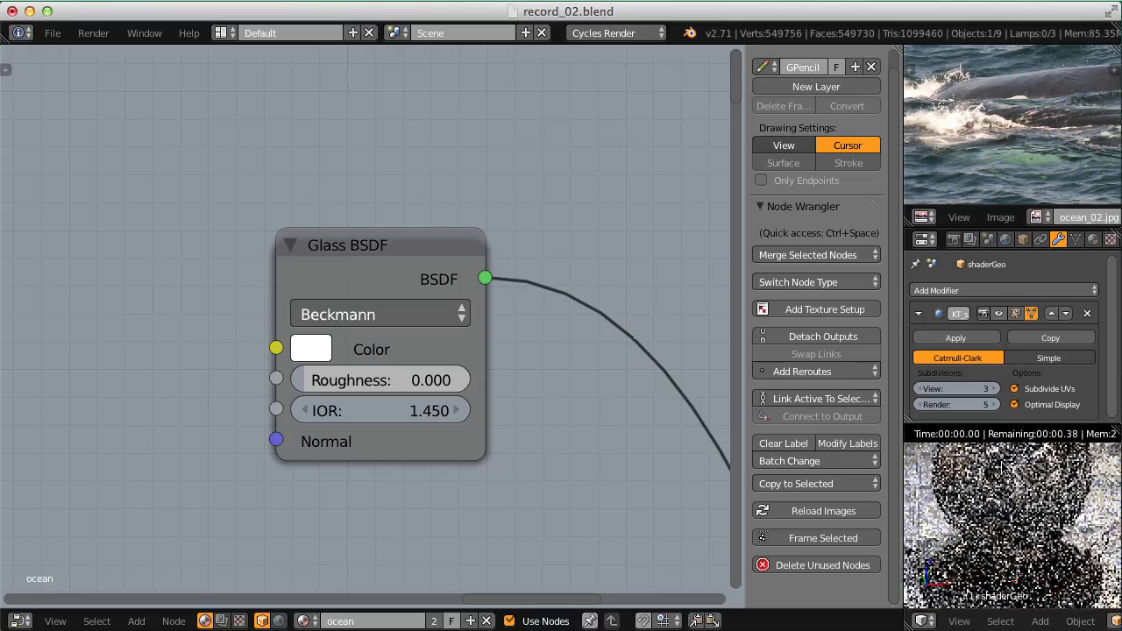
{"action": "middle_click_drag", "start_coordinate": [1016, 486], "coordinate": [1018, 501], "text": "shift"}
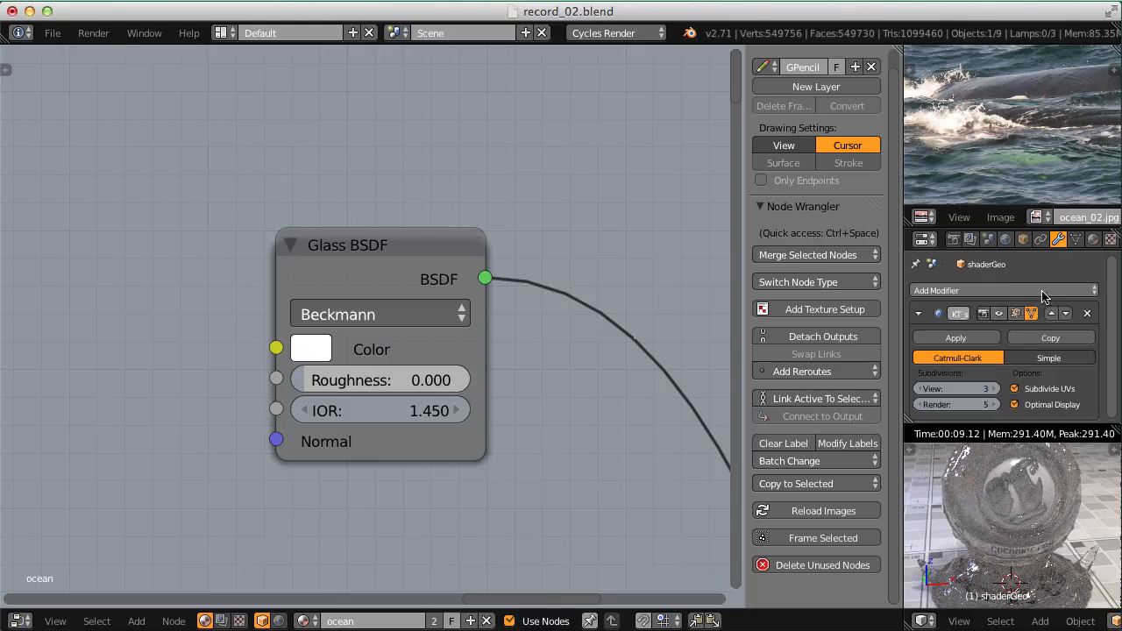
{"action": "left_click", "coordinate": [952, 239]}
{"action": "left_click_drag", "start_coordinate": [1112, 269], "coordinate": [1116, 369]}
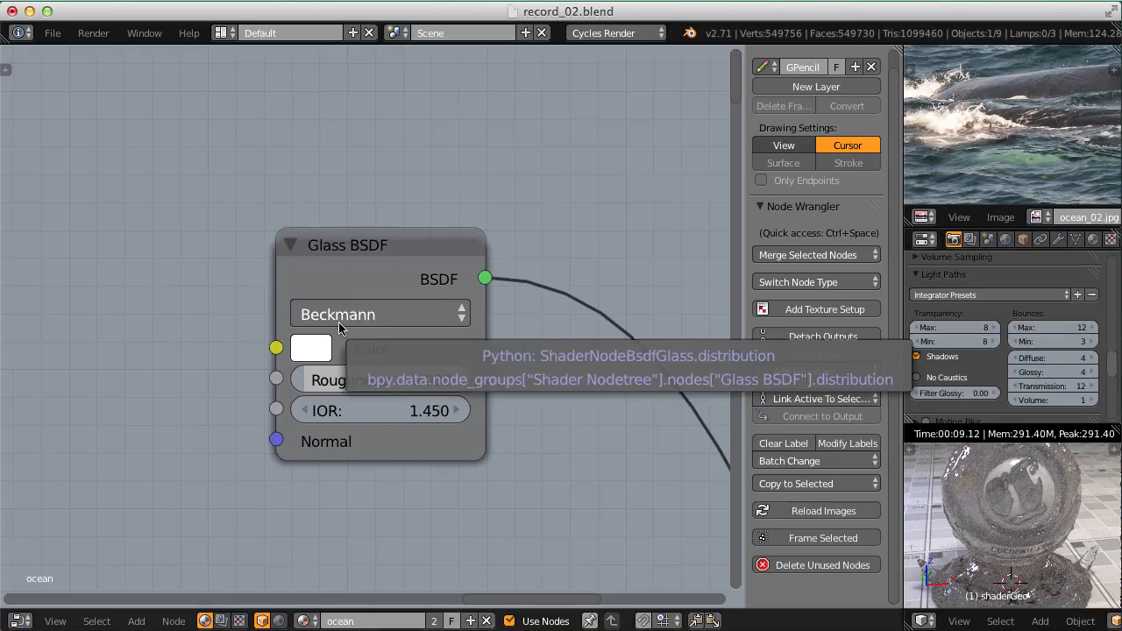
- Add a Value input node beside the Glass BSDF and connect it to the shader's Color input
{"action": "middle_click_drag", "start_coordinate": [296, 349], "coordinate": [367, 313]}
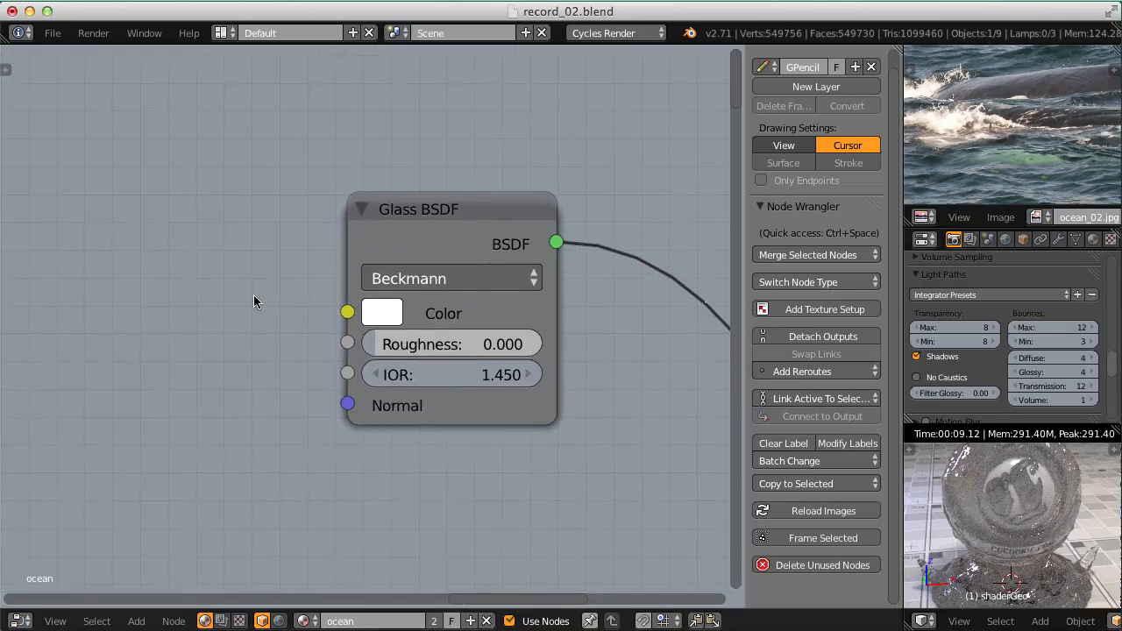
{"action": "key", "text": "shift+a"}
{"action": "mouse_move", "coordinate": [259, 298]}
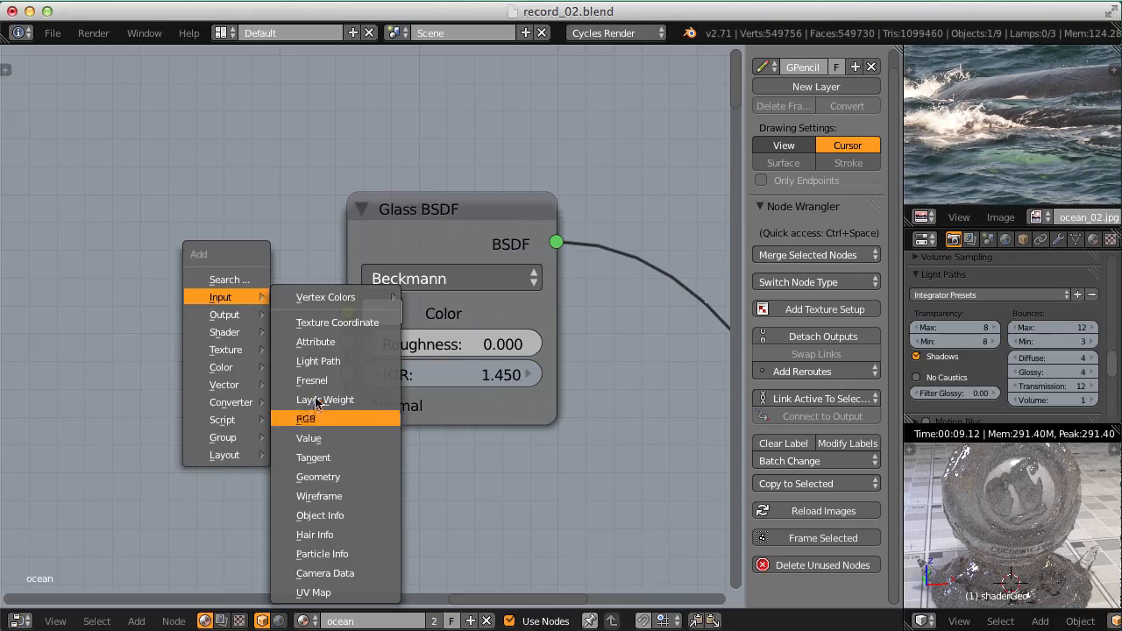
{"action": "left_click", "coordinate": [313, 439]}
{"action": "left_click", "coordinate": [67, 334]}
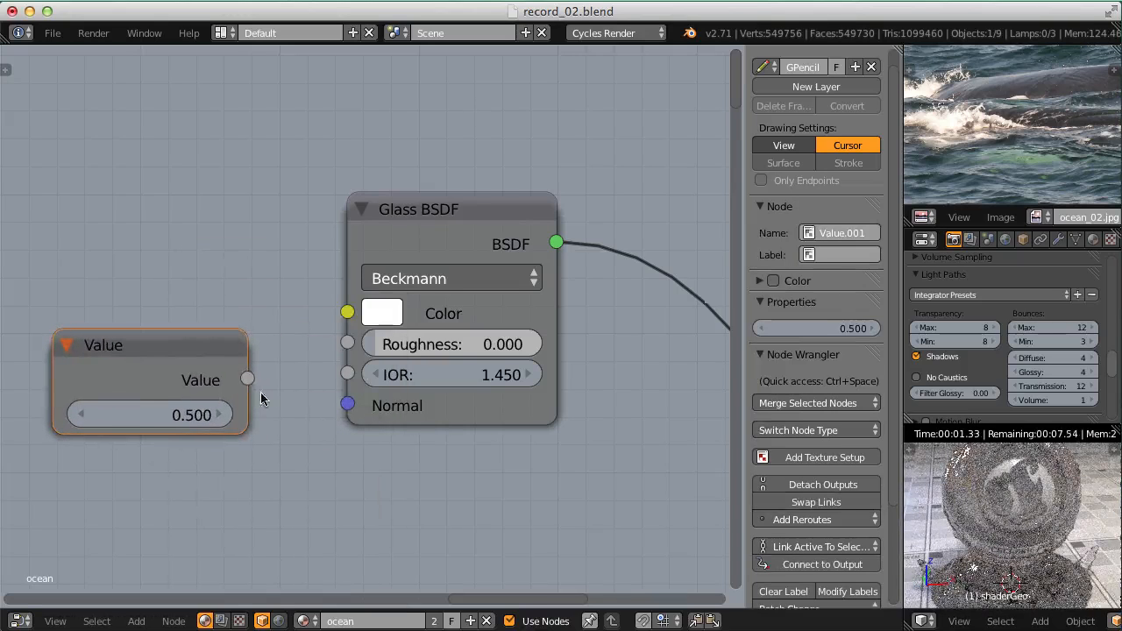
{"action": "left_click_drag", "start_coordinate": [247, 378], "coordinate": [347, 313]}
- Set the Value node feeding the glass color to 1.5
{"action": "left_click", "coordinate": [166, 412]}
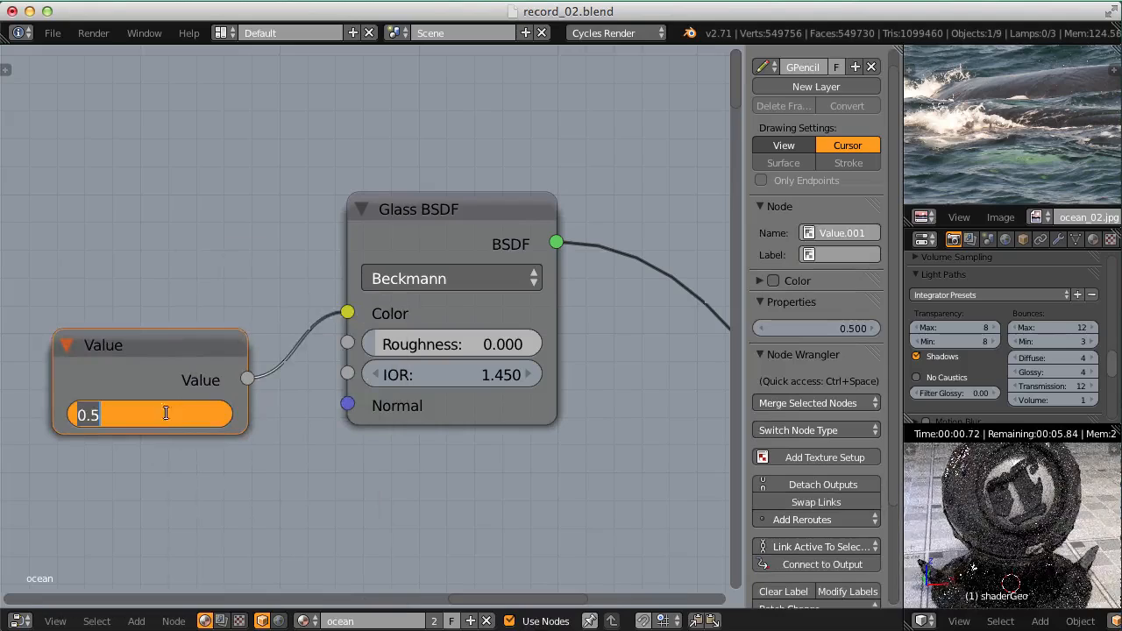
{"action": "type", "text": "1.5"}
{"action": "key", "text": "Return"}
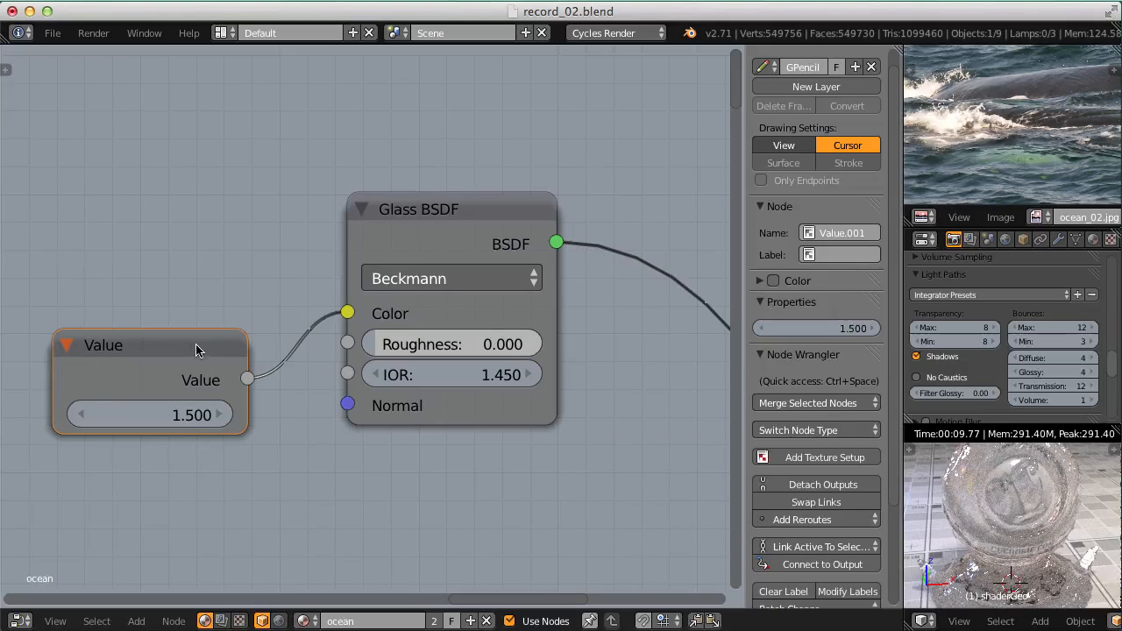
- Maximize the reference image editor, inspect the water in ocean_02.jpg and compare it with the shallow water in ocean_06.jpg
{"action": "key", "text": "ctrl+Up"}
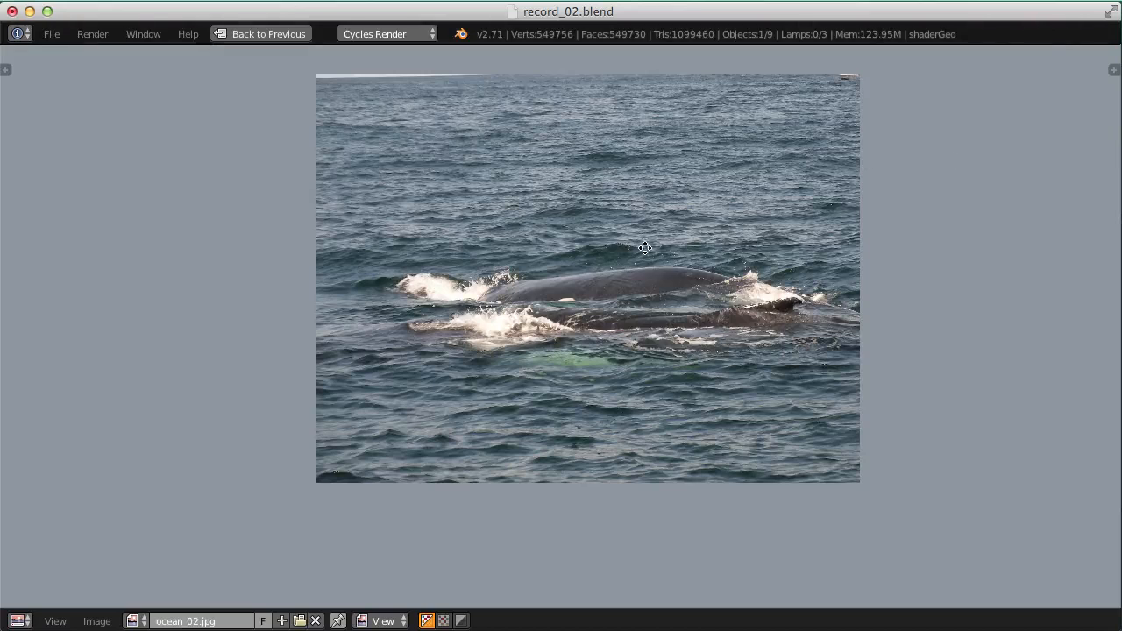
{"action": "scroll", "coordinate": [618, 397], "scroll_direction": "up", "scroll_amount": 2}
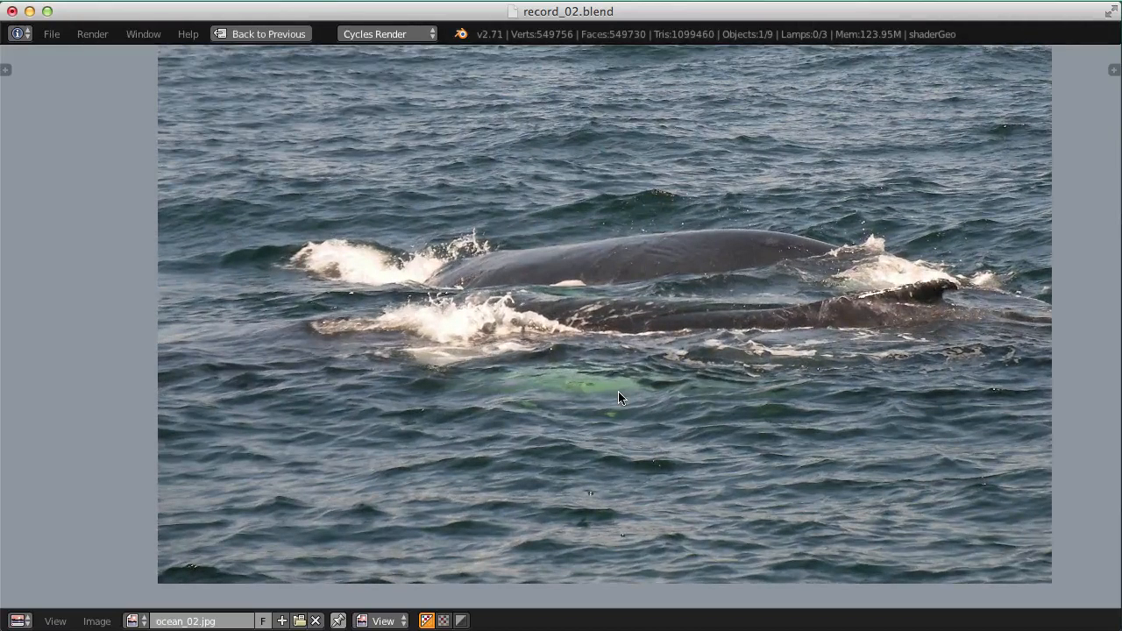
{"action": "left_click", "coordinate": [131, 620]}
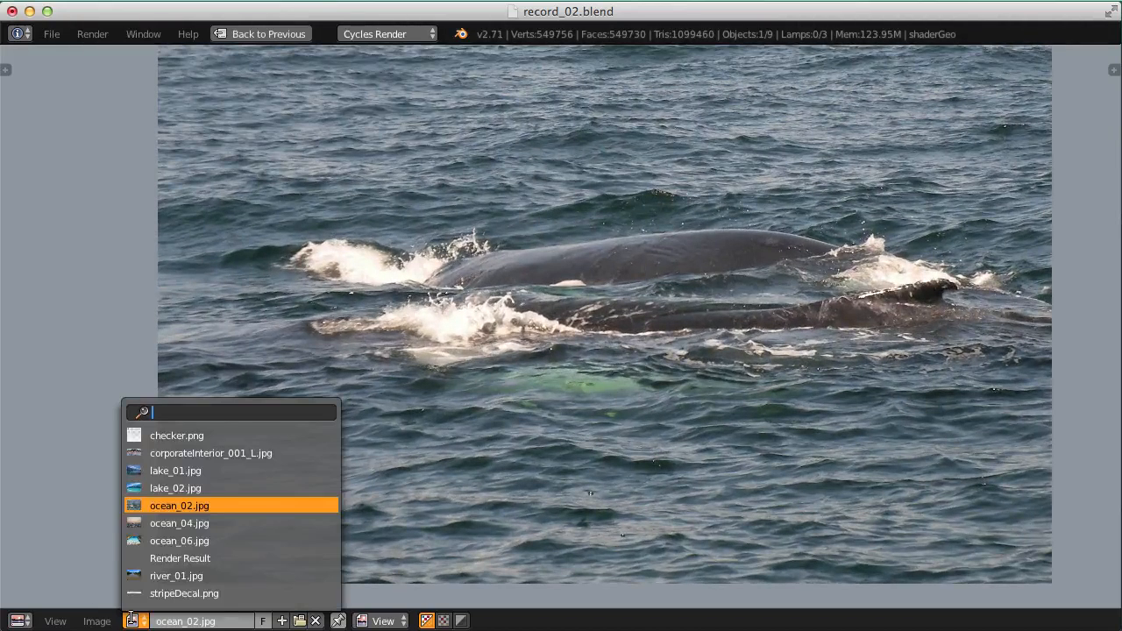
{"action": "left_click", "coordinate": [151, 541]}
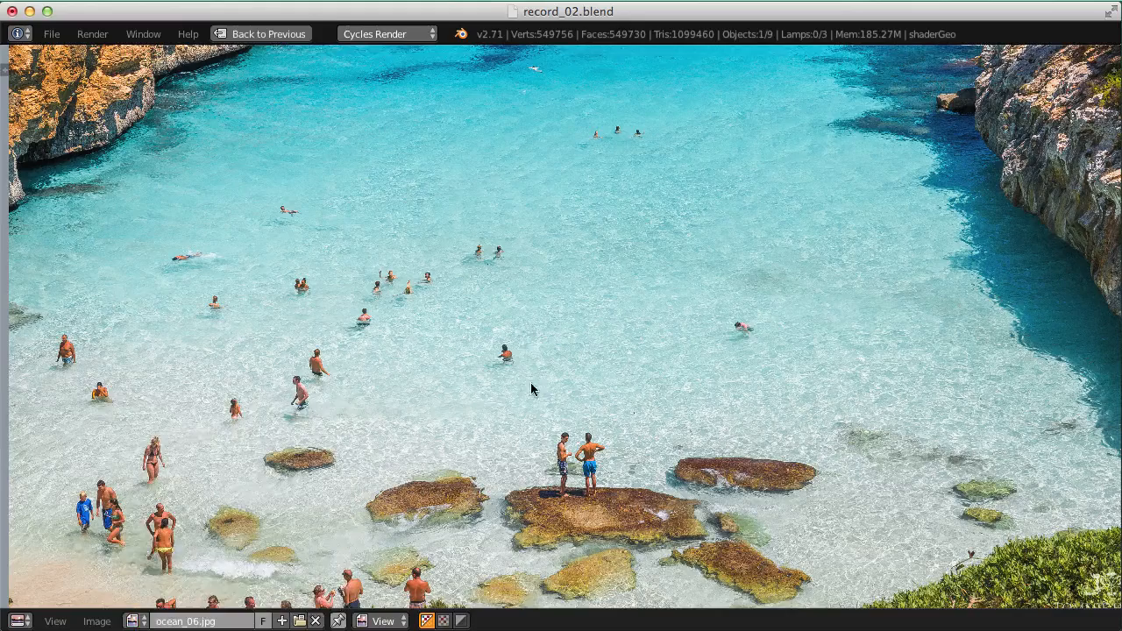
{"action": "scroll", "coordinate": [574, 386], "scroll_direction": "down", "scroll_amount": 3}
{"action": "scroll", "coordinate": [578, 327], "scroll_direction": "up", "scroll_amount": 2}
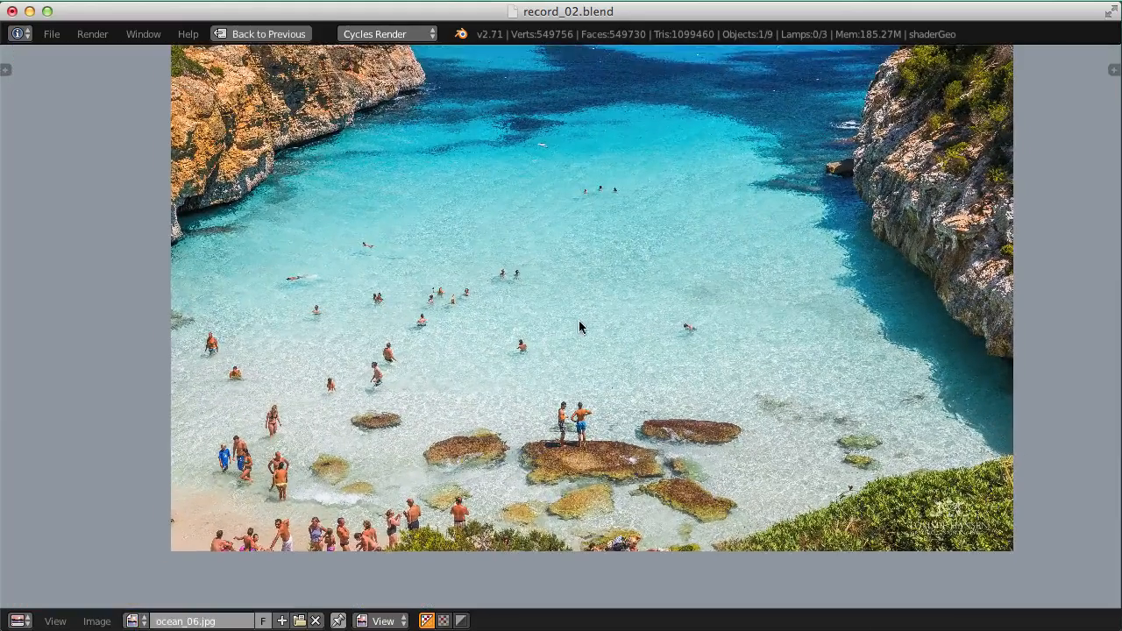
{"action": "middle_click_drag", "start_coordinate": [632, 269], "coordinate": [617, 291]}
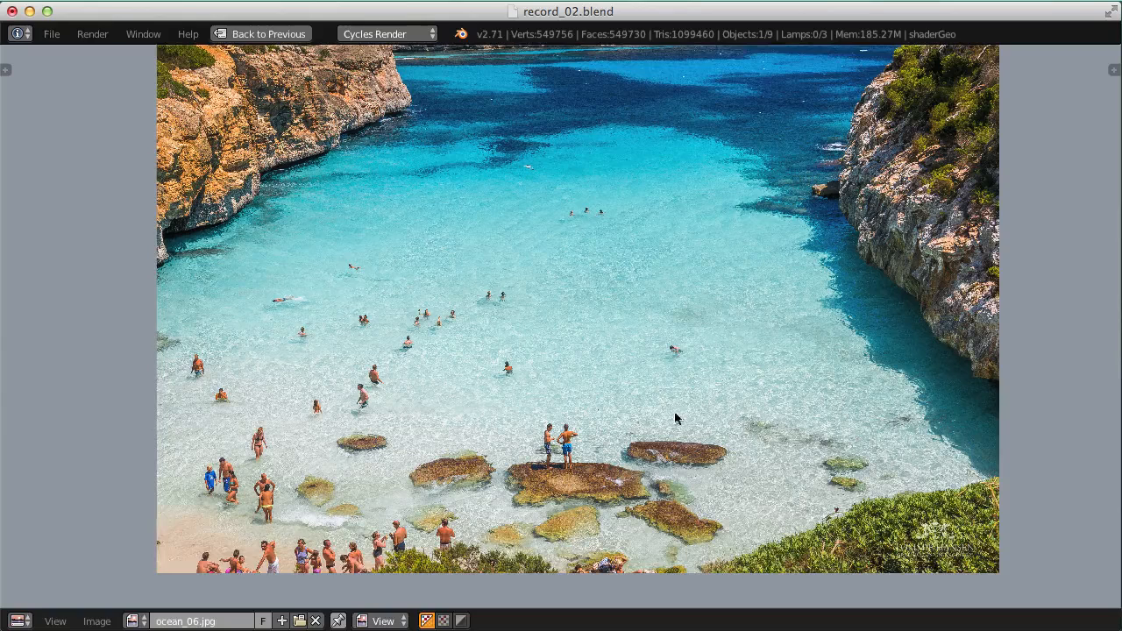
{"action": "middle_click_drag", "start_coordinate": [670, 395], "coordinate": [647, 467]}
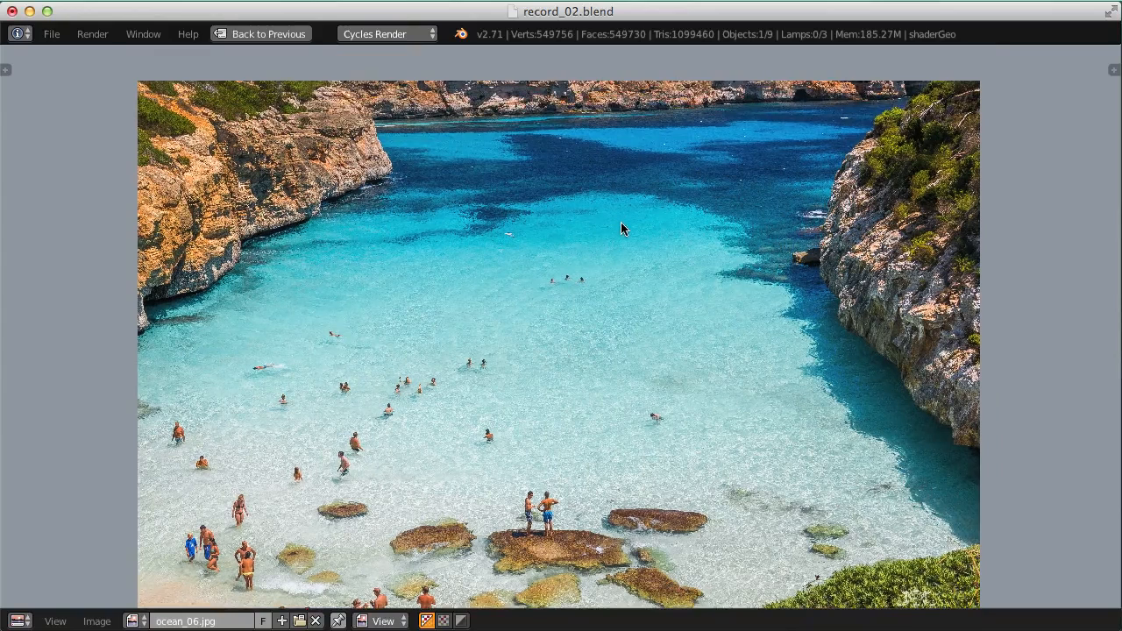
- View the lake_01.jpg reference, return to ocean_02.jpg and examine the water around the whales
{"action": "left_click", "coordinate": [133, 622]}
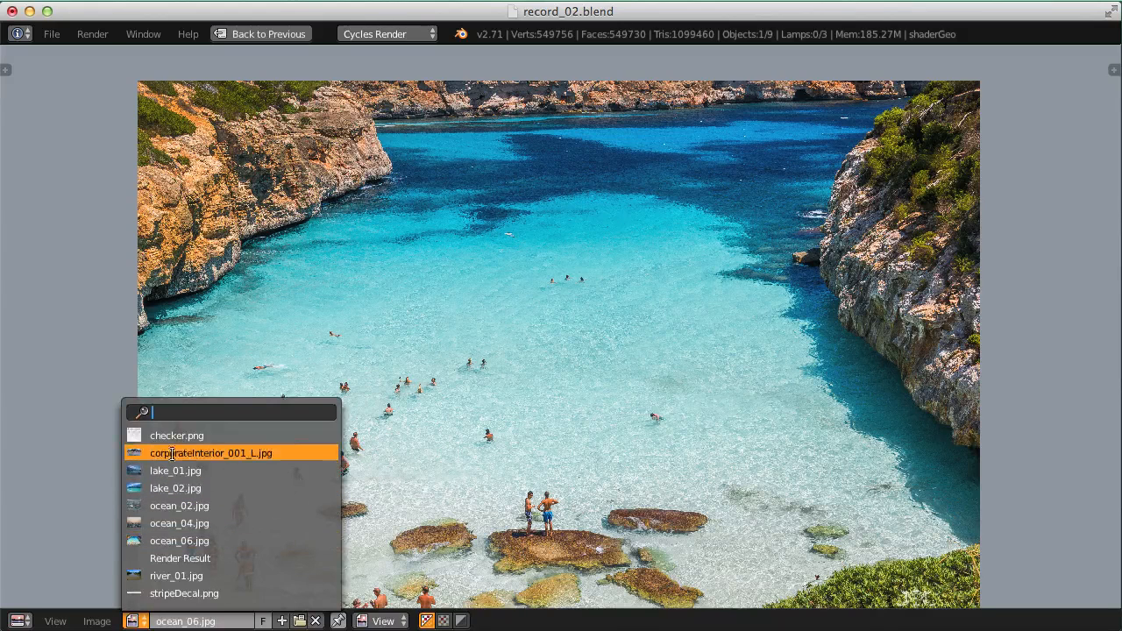
{"action": "left_click", "coordinate": [174, 488]}
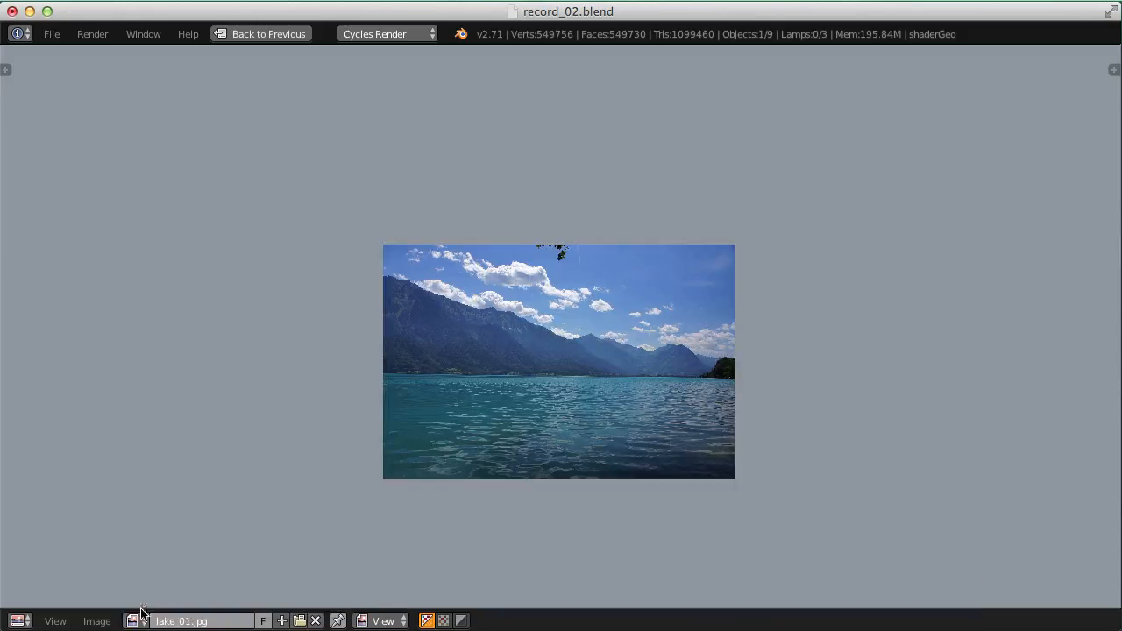
{"action": "left_click", "coordinate": [133, 621]}
{"action": "left_click", "coordinate": [179, 506]}
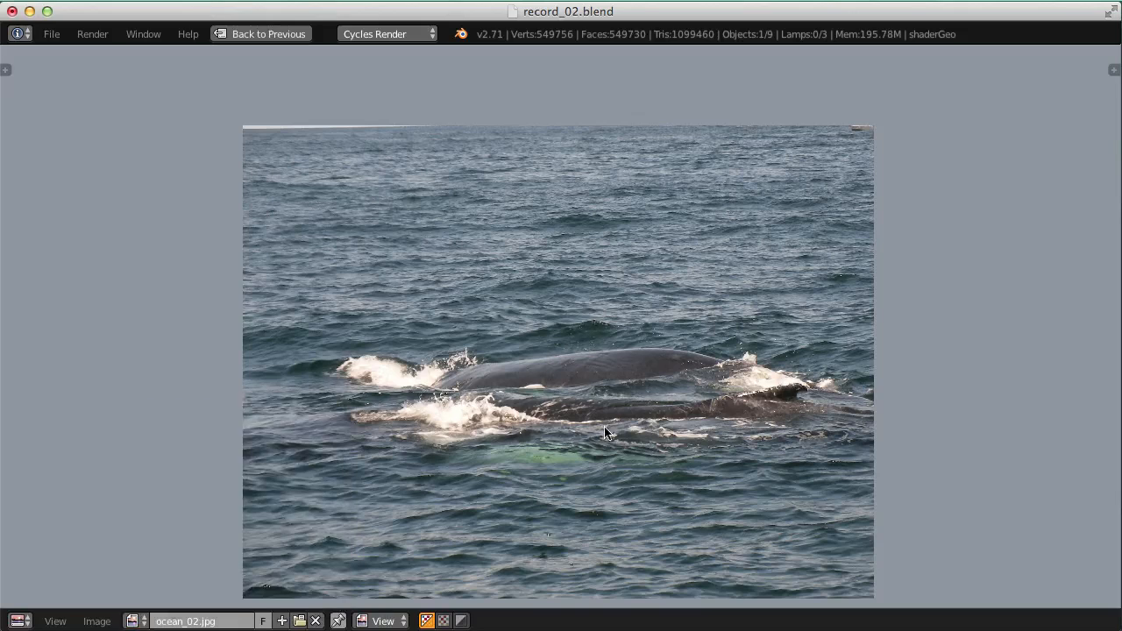
{"action": "middle_click_drag", "start_coordinate": [604, 426], "coordinate": [604, 377]}
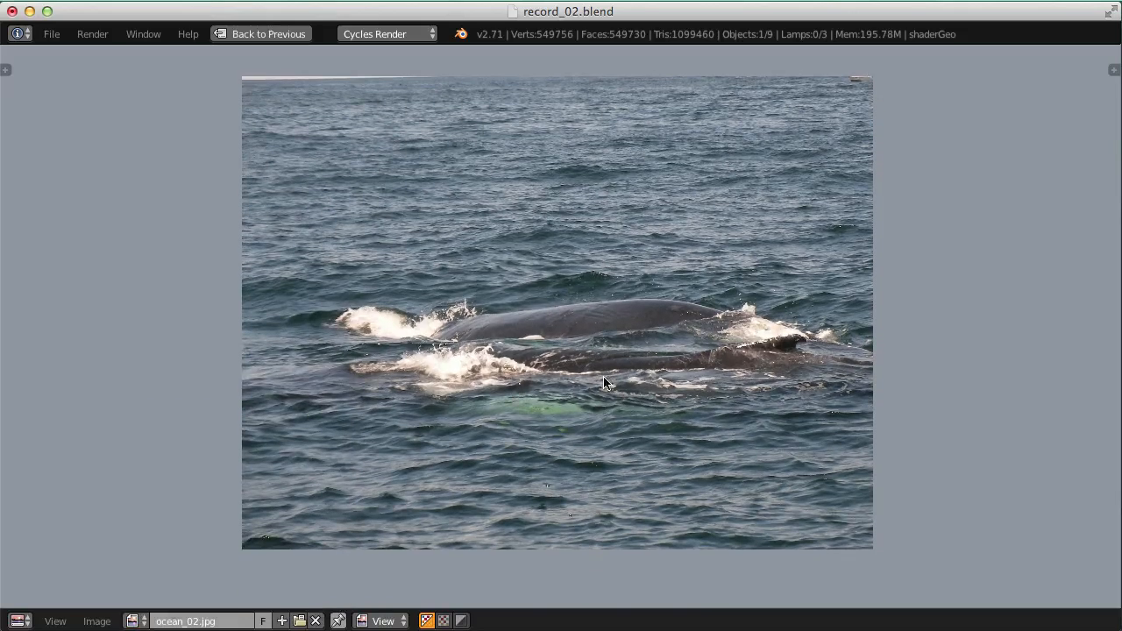
{"action": "middle_click_drag", "start_coordinate": [575, 346], "coordinate": [571, 470], "text": "ctrl"}
{"action": "middle_click_drag", "start_coordinate": [571, 470], "coordinate": [563, 398]}
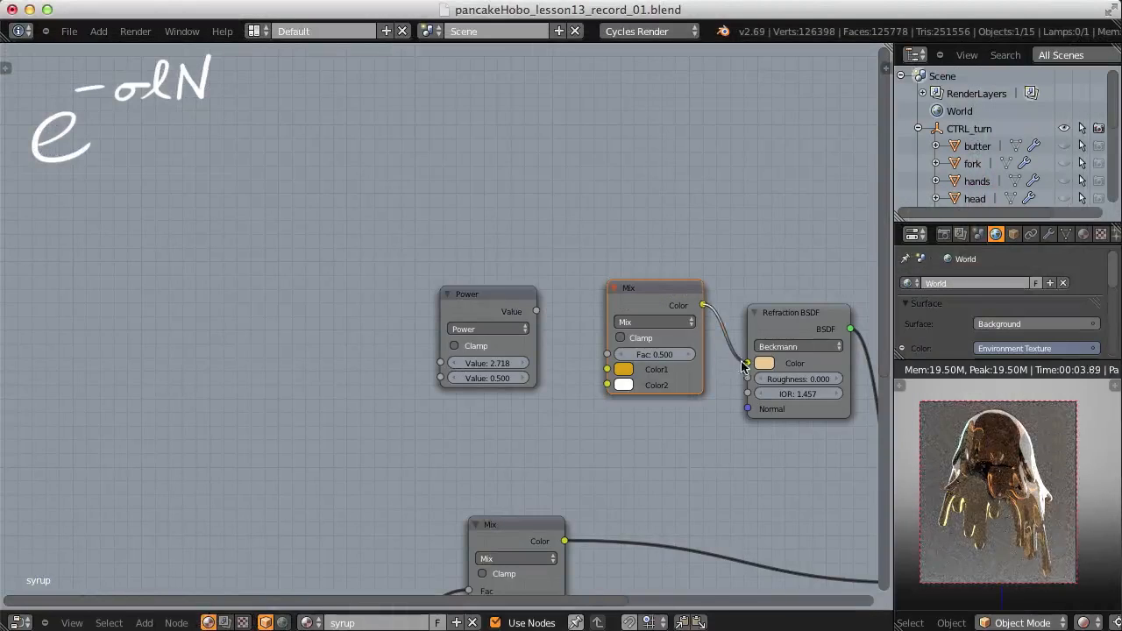
- In the syrup material, connect the Mix node's color to the Refraction BSDF and the Power node's value to the Mix factor
{"action": "left_click_drag", "start_coordinate": [743, 366], "coordinate": [747, 363]}
{"action": "left_click_drag", "start_coordinate": [494, 302], "coordinate": [608, 354]}
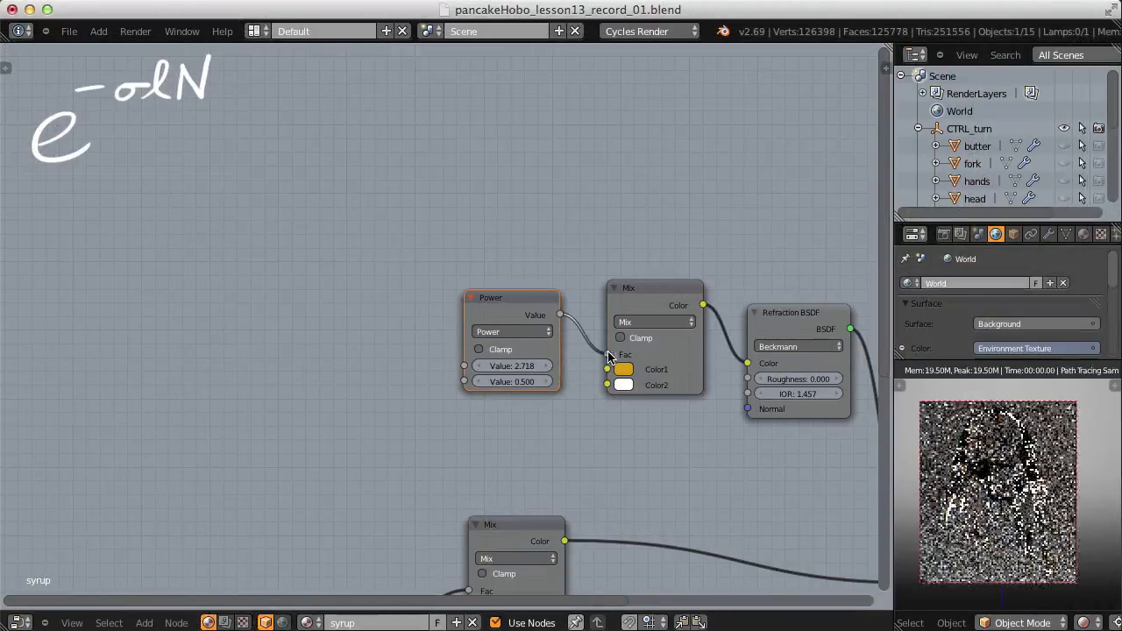
- Duplicate the Power node, place the copy before the original and change its operation to Multiply
{"action": "key", "text": "shift+d"}
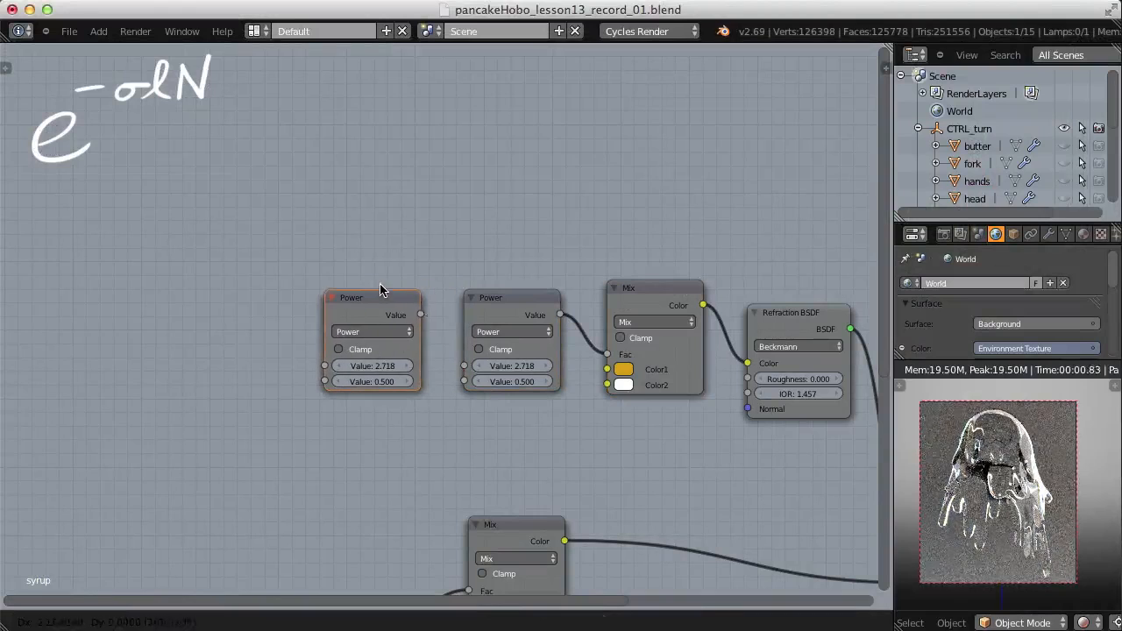
{"action": "left_click", "coordinate": [397, 294]}
{"action": "left_click", "coordinate": [383, 335]}
{"action": "left_click", "coordinate": [366, 291]}
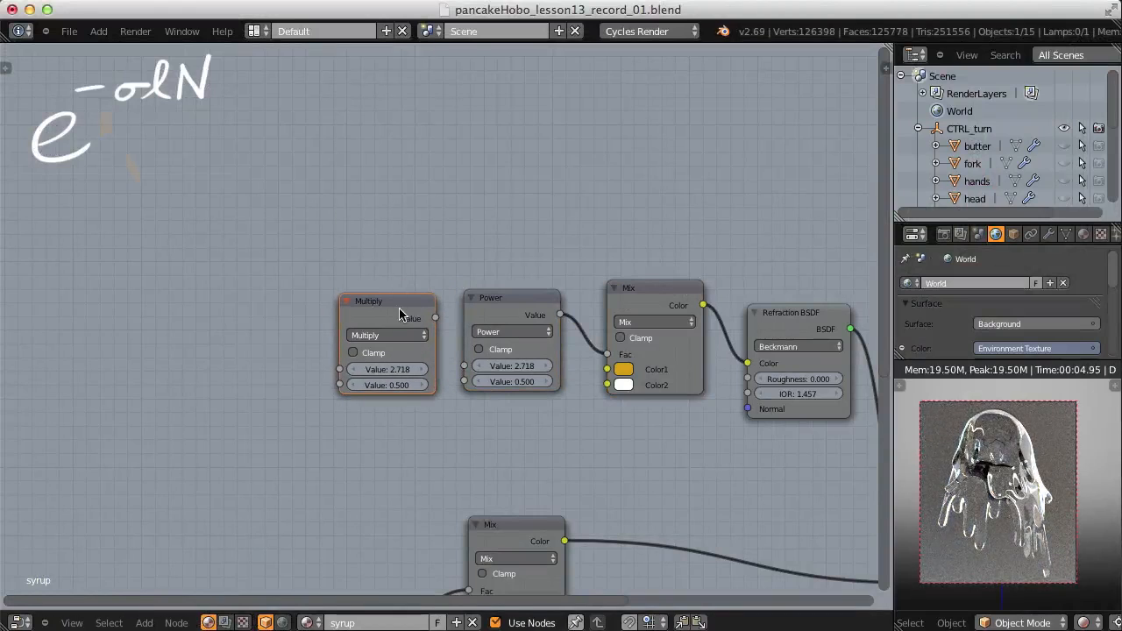
- Set the Multiply node's first value to -1 and draw a link from its output toward the Power node
{"action": "left_click", "coordinate": [390, 368]}
{"action": "type", "text": "-1"}
{"action": "key", "text": "Return"}
{"action": "left_click_drag", "start_coordinate": [436, 318], "coordinate": [456, 335]}
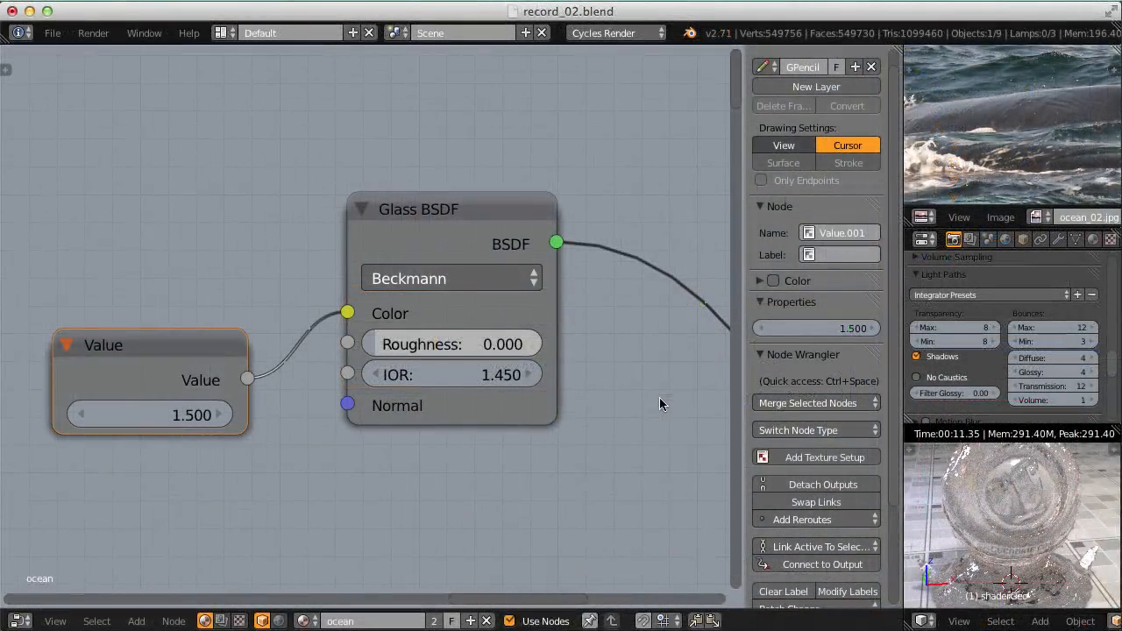
- In the ocean file, start appending data and browse from the Blender bookmark to startup.blend in the 2.71 config folder
{"action": "scroll", "coordinate": [561, 311], "scroll_direction": "down", "scroll_amount": 4}
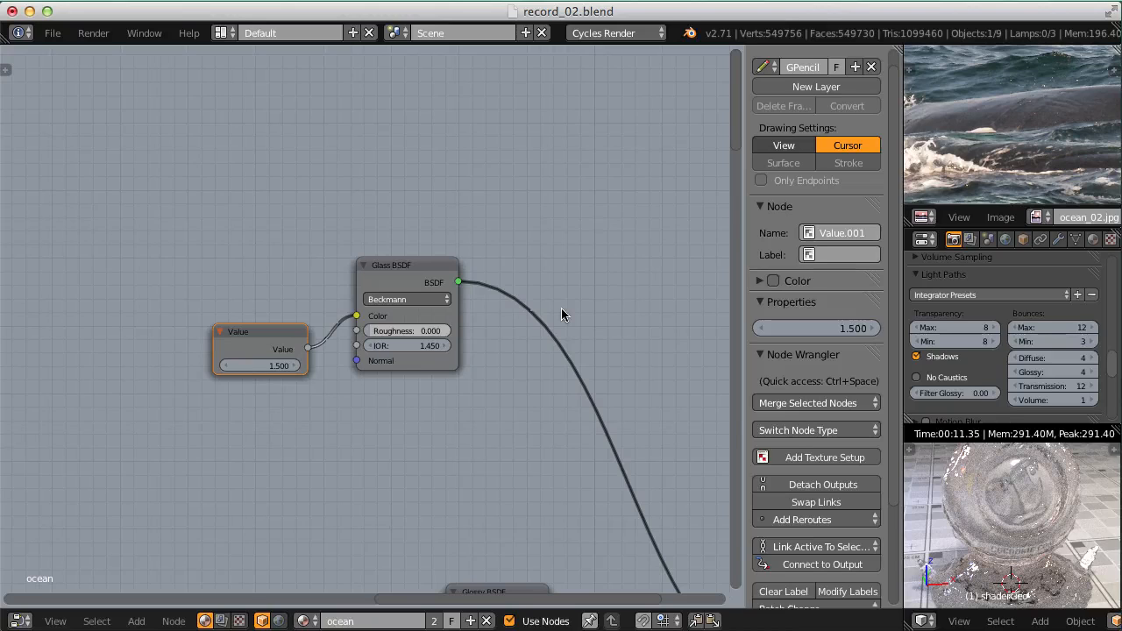
{"action": "middle_click_drag", "start_coordinate": [370, 322], "coordinate": [586, 379]}
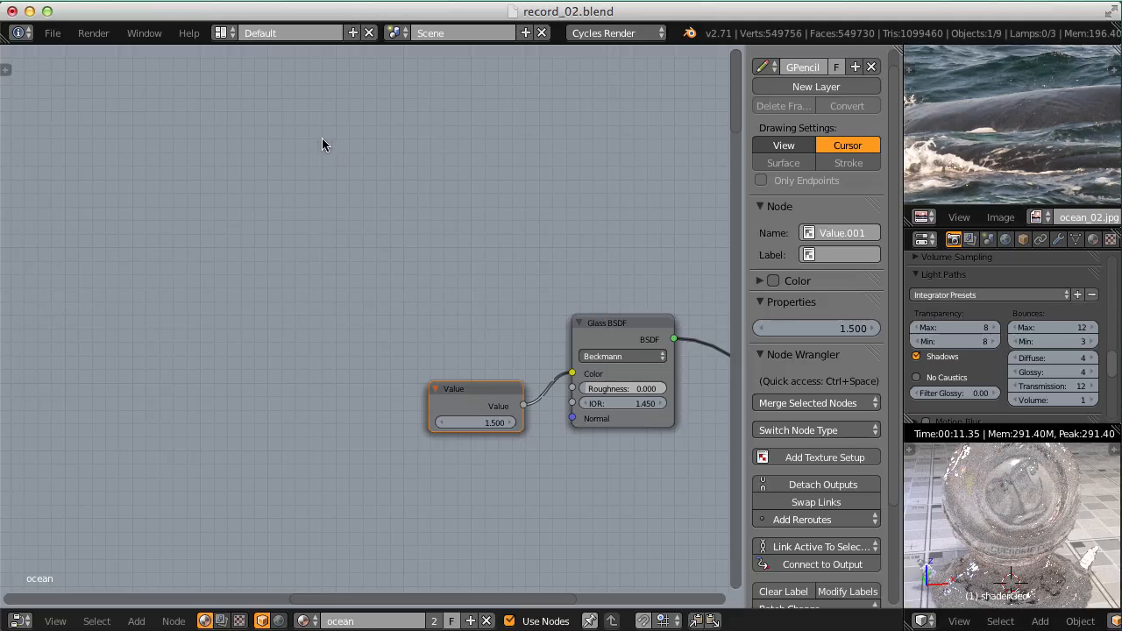
{"action": "left_click", "coordinate": [49, 35]}
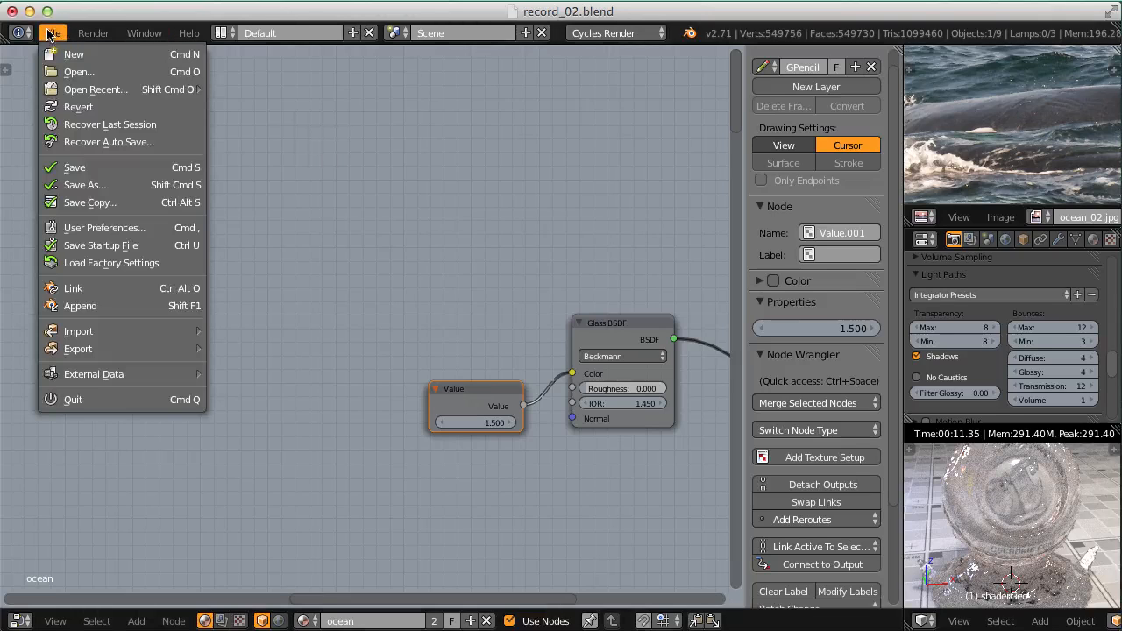
{"action": "left_click", "coordinate": [96, 309]}
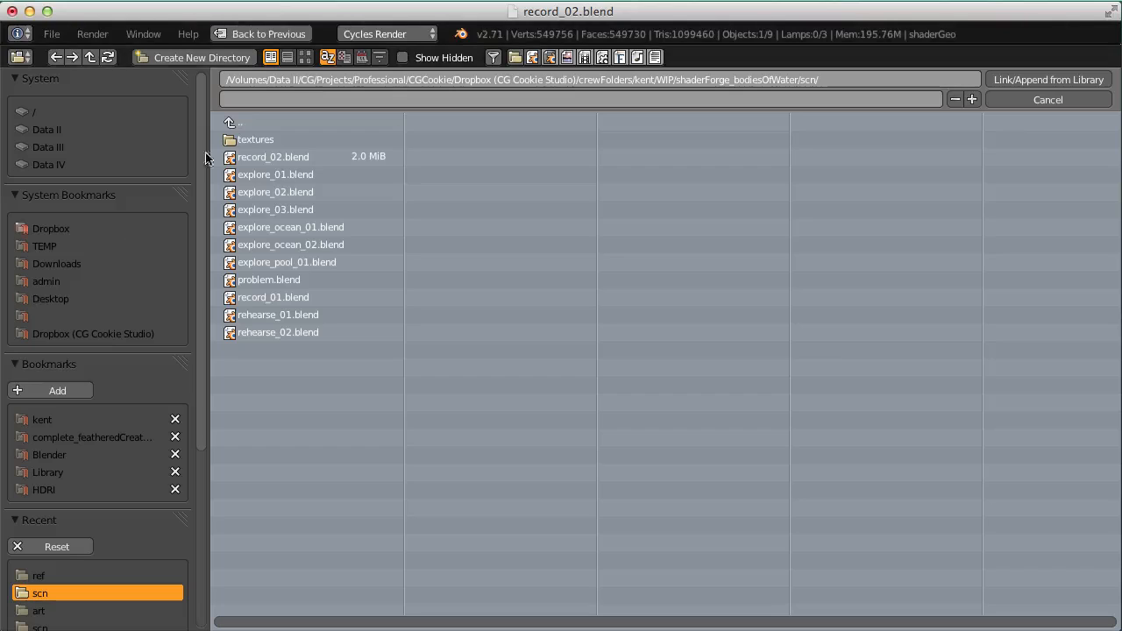
{"action": "left_click", "coordinate": [42, 459]}
{"action": "left_click", "coordinate": [263, 245]}
{"action": "left_click", "coordinate": [262, 142]}
{"action": "left_click", "coordinate": [264, 143]}
{"action": "left_click", "coordinate": [268, 153]}
{"action": "left_click", "coordinate": [279, 140]}
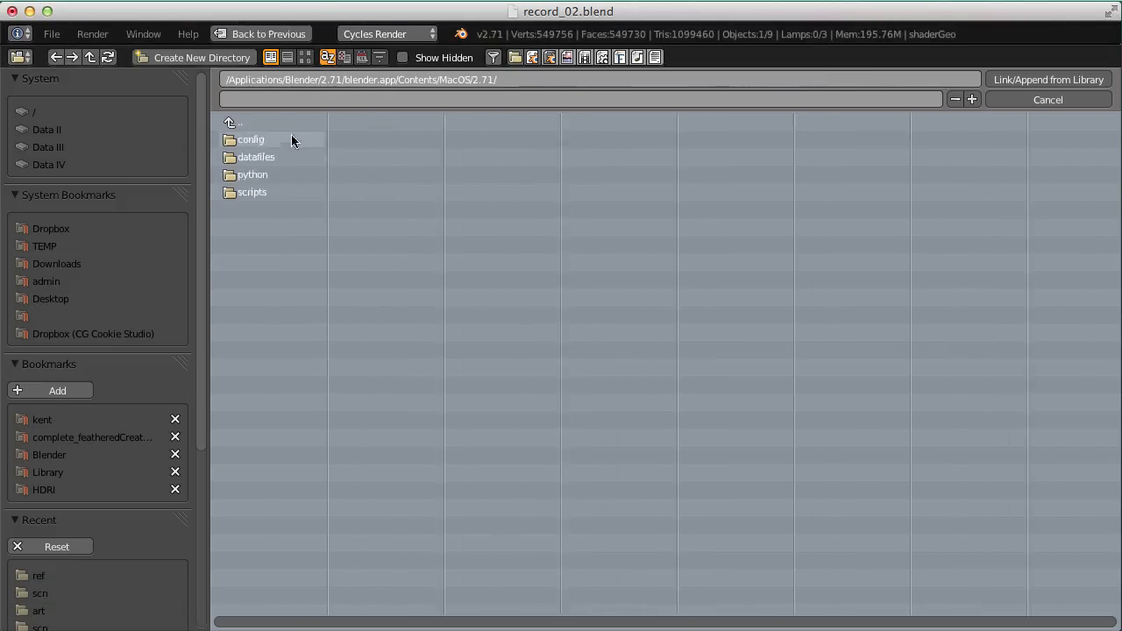
{"action": "left_click", "coordinate": [291, 137]}
{"action": "left_click", "coordinate": [269, 142]}
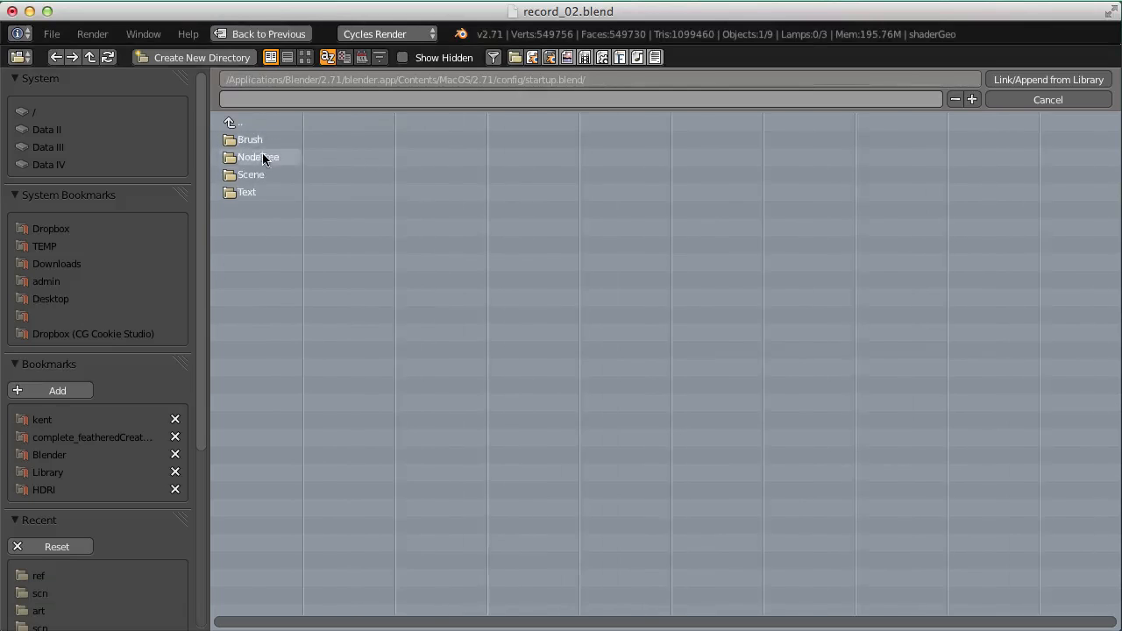
- Append the Absorption node group from the NodeTree data of startup.blend
{"action": "left_click", "coordinate": [263, 156]}
{"action": "left_click", "coordinate": [262, 140]}
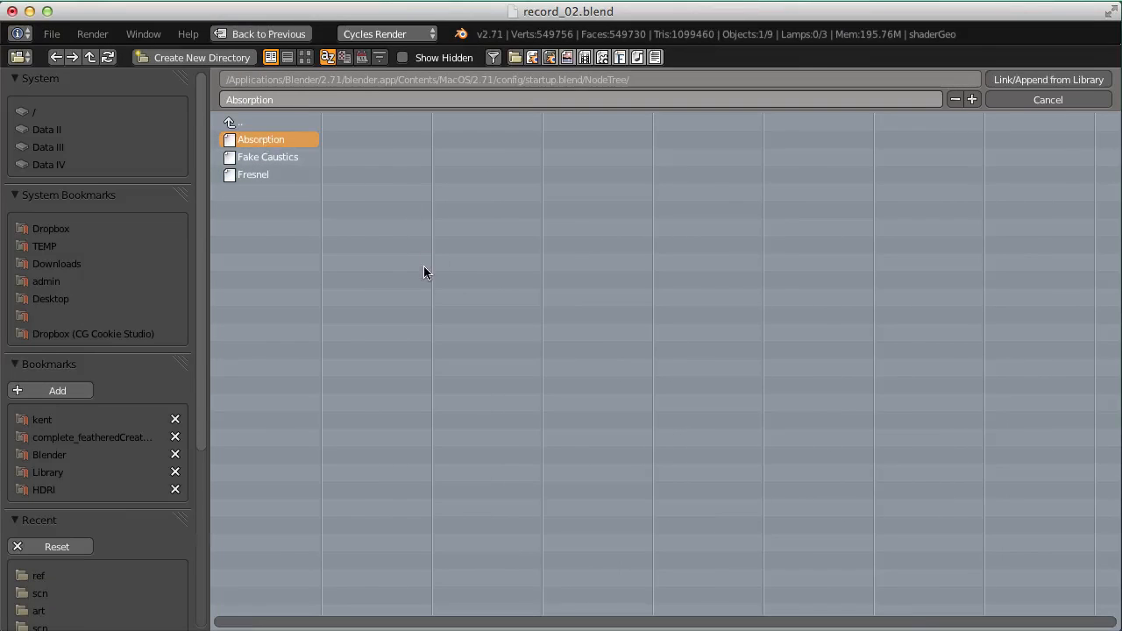
{"action": "key", "text": "Return"}
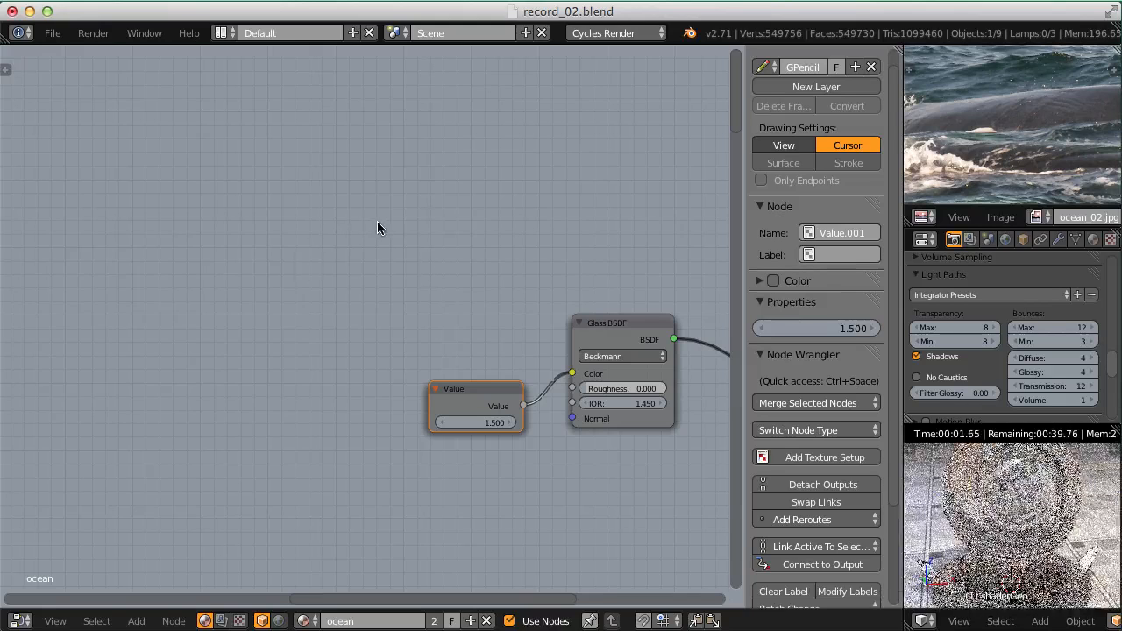
- Add the appended Absorption node group to the ocean material, placing it ahead of the Value and Glass BSDF nodes
{"action": "key", "text": "shift+a"}
{"action": "mouse_move", "coordinate": [359, 363]}
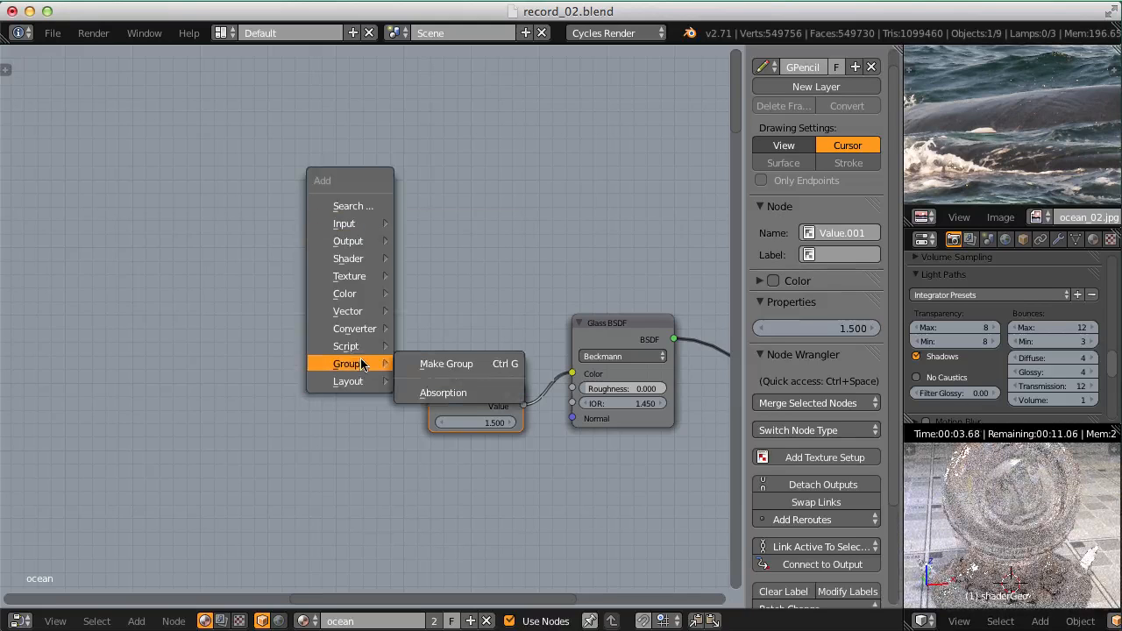
{"action": "left_click", "coordinate": [442, 393]}
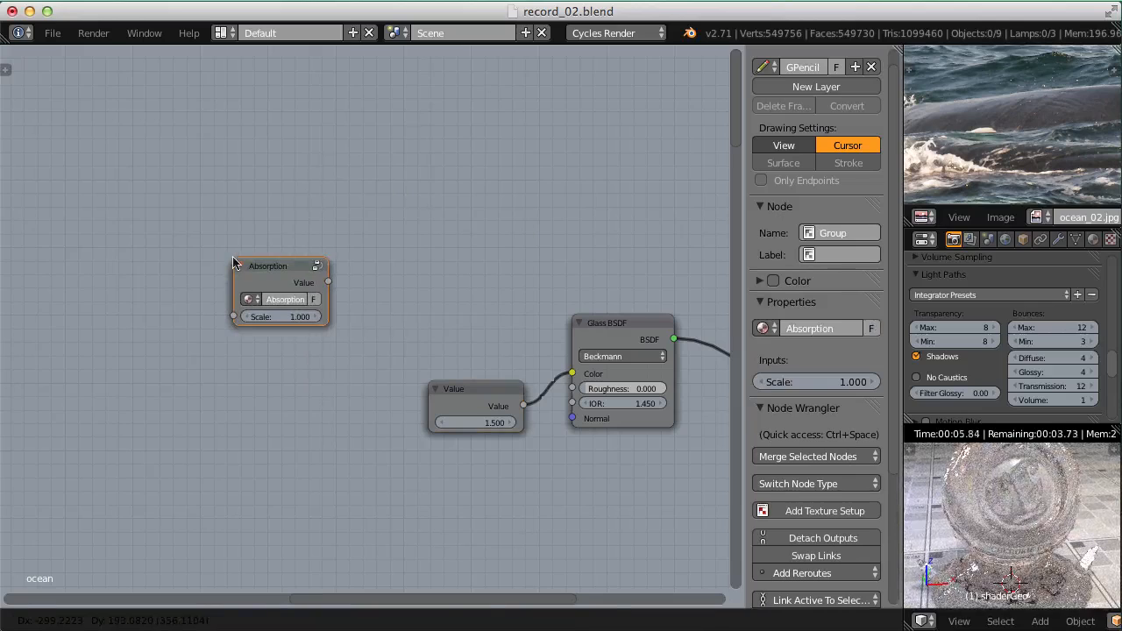
{"action": "left_click", "coordinate": [282, 259]}
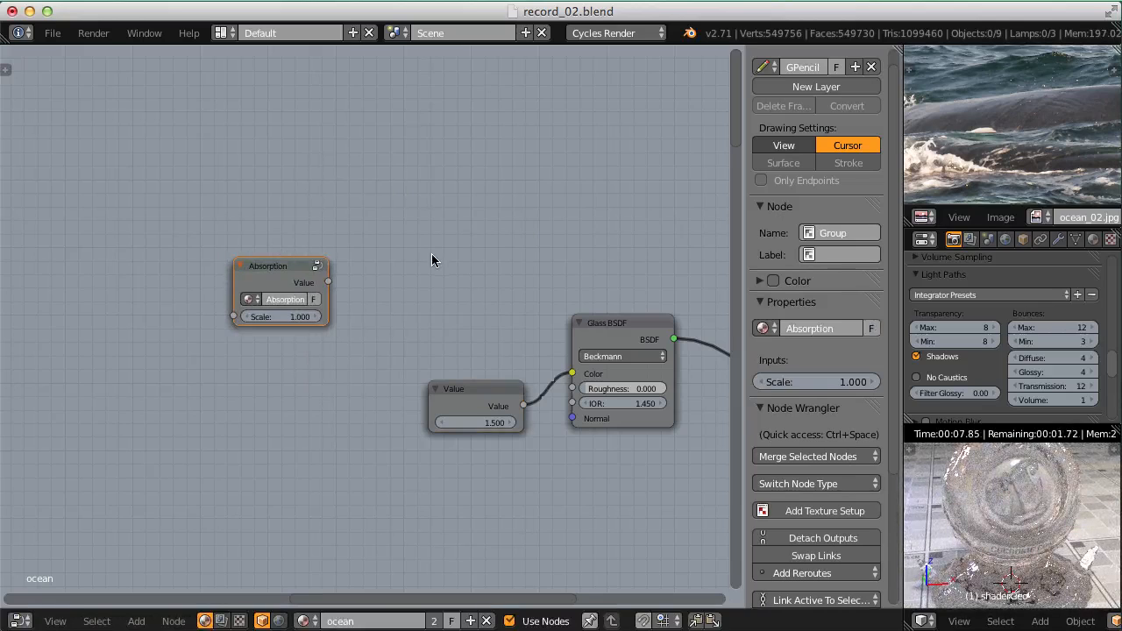
- Open the Absorption group, examine its node chain from group input to output, and return to the ocean material
{"action": "key", "text": "Tab"}
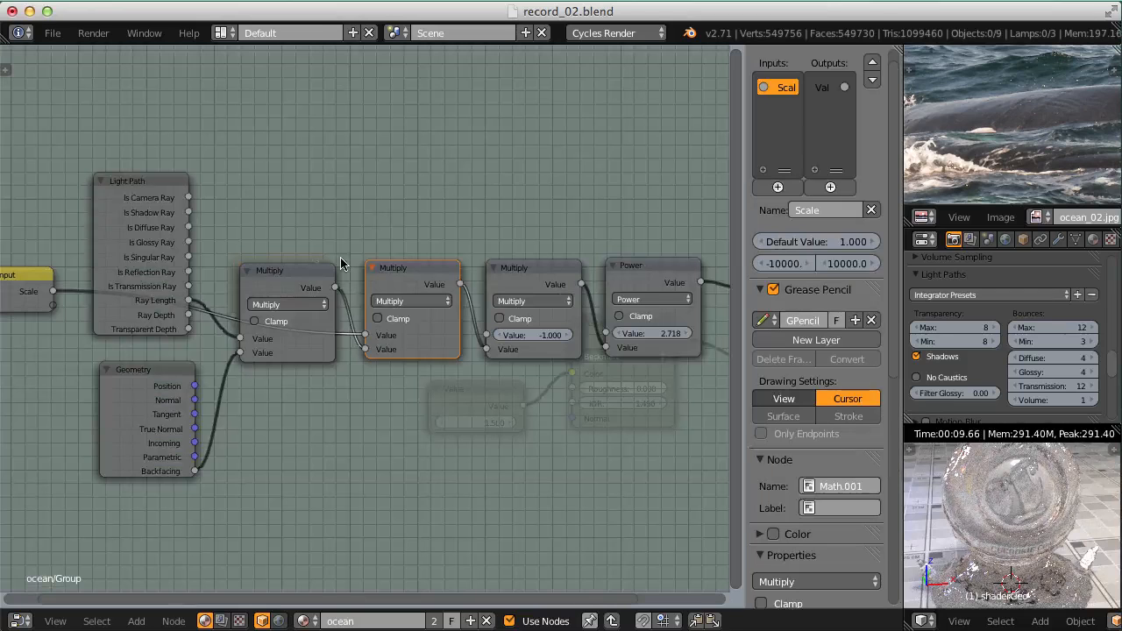
{"action": "middle_click_drag", "start_coordinate": [323, 233], "coordinate": [416, 248], "text": "ctrl"}
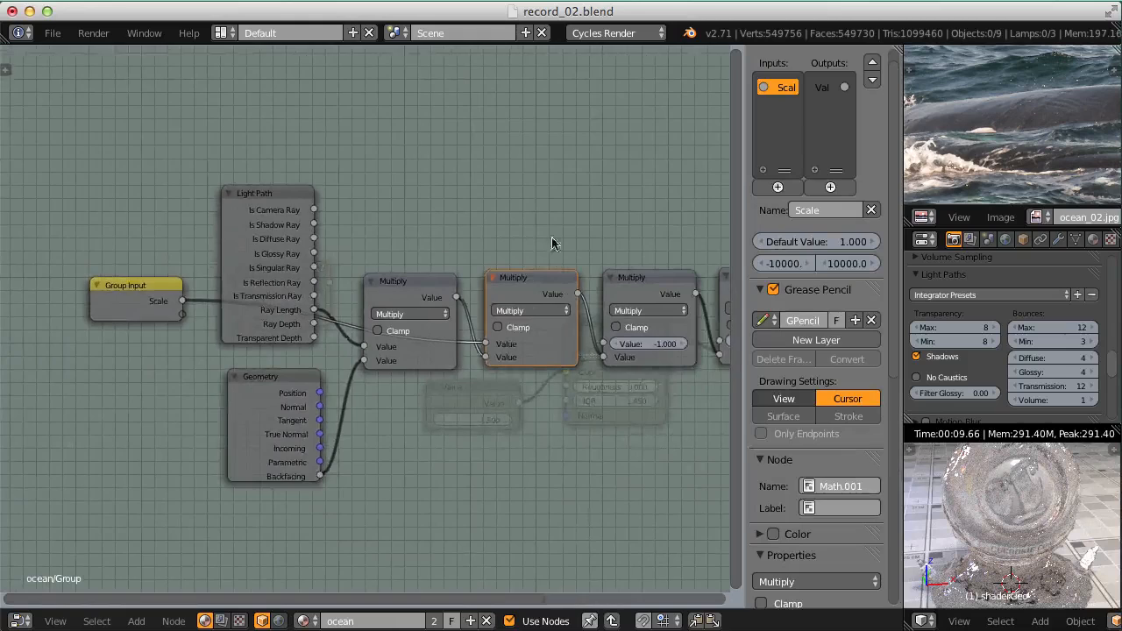
{"action": "middle_click_drag", "start_coordinate": [556, 242], "coordinate": [416, 267]}
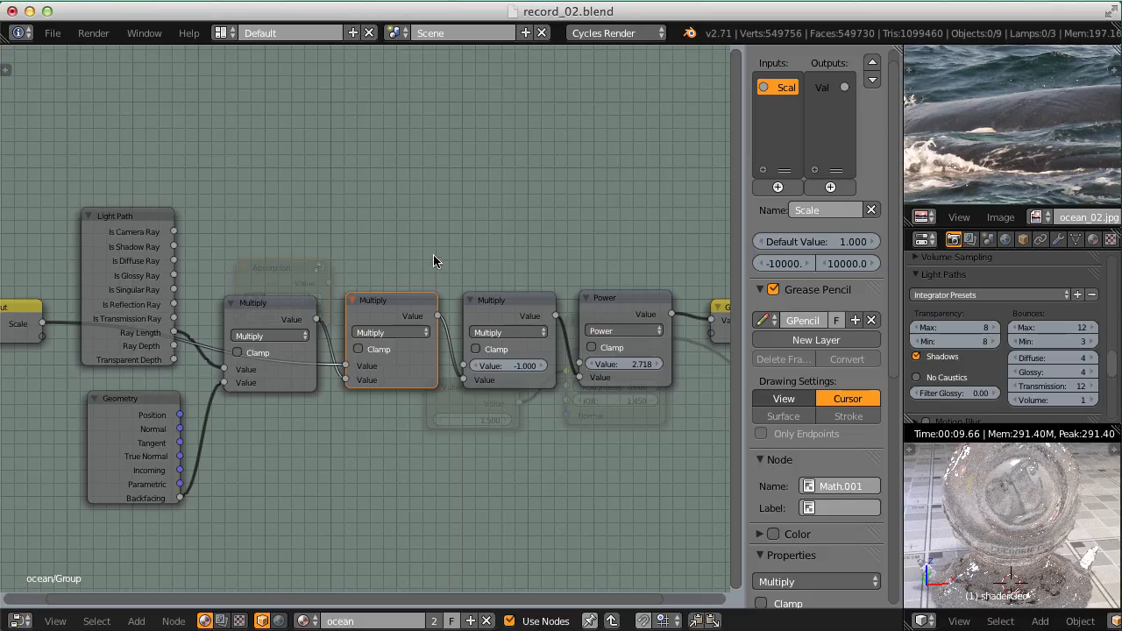
{"action": "middle_click_drag", "start_coordinate": [433, 254], "coordinate": [431, 241], "text": "ctrl"}
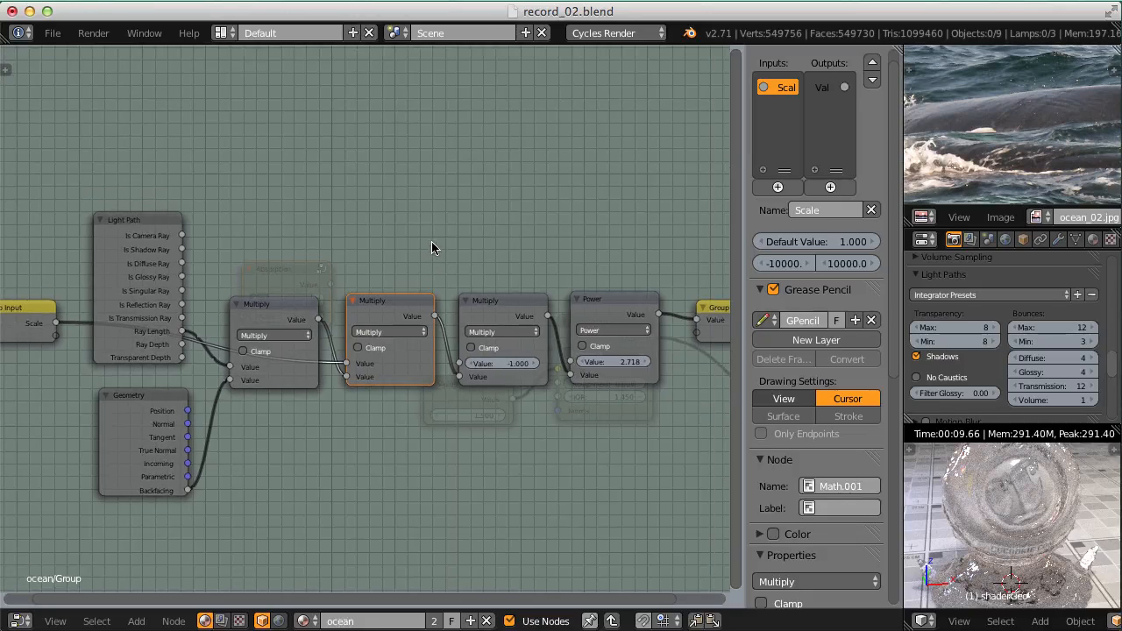
{"action": "key", "text": "Tab"}
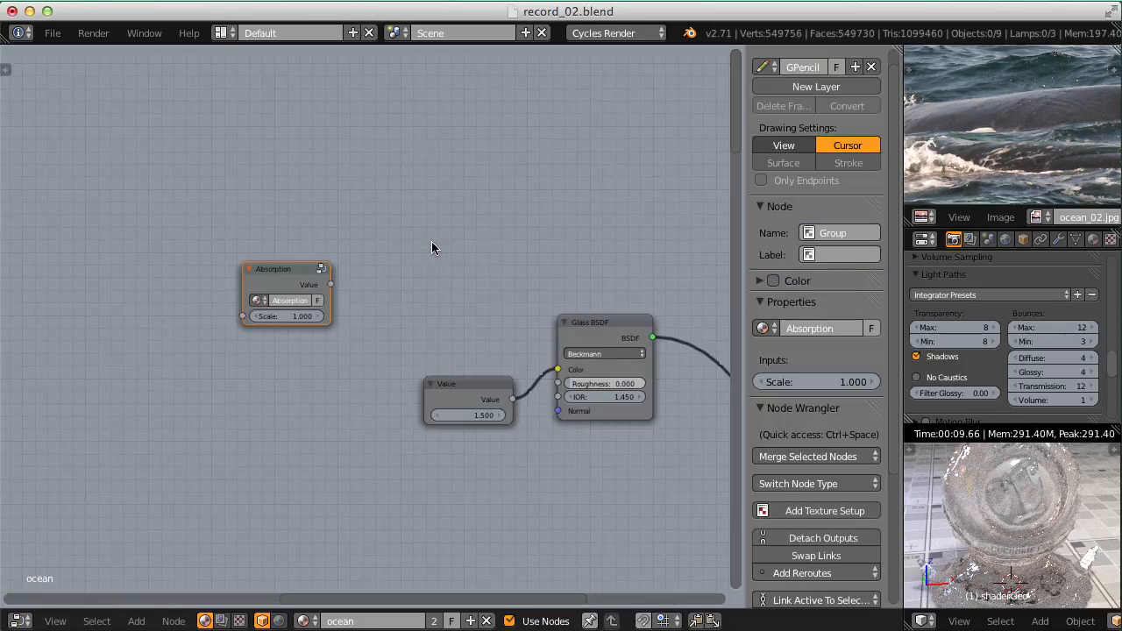
- Add a Transparent BSDF above the Glass BSDF, feeding its Color from the Absorption value and its BSDF to the output
{"action": "left_click_drag", "start_coordinate": [285, 270], "coordinate": [261, 307]}
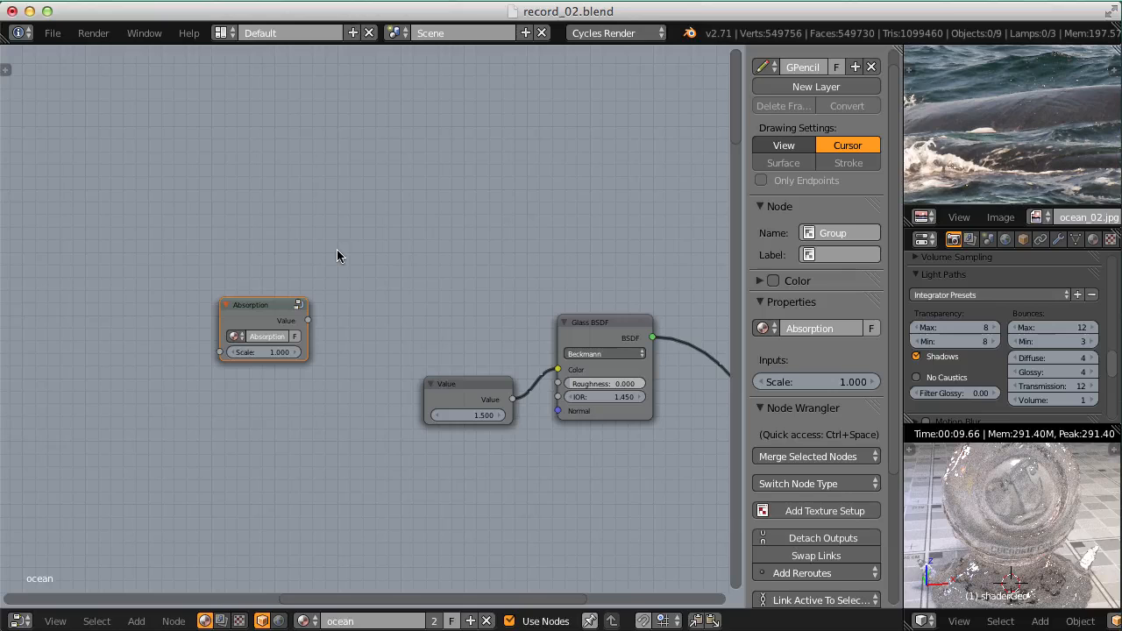
{"action": "middle_click_drag", "start_coordinate": [579, 304], "coordinate": [394, 234]}
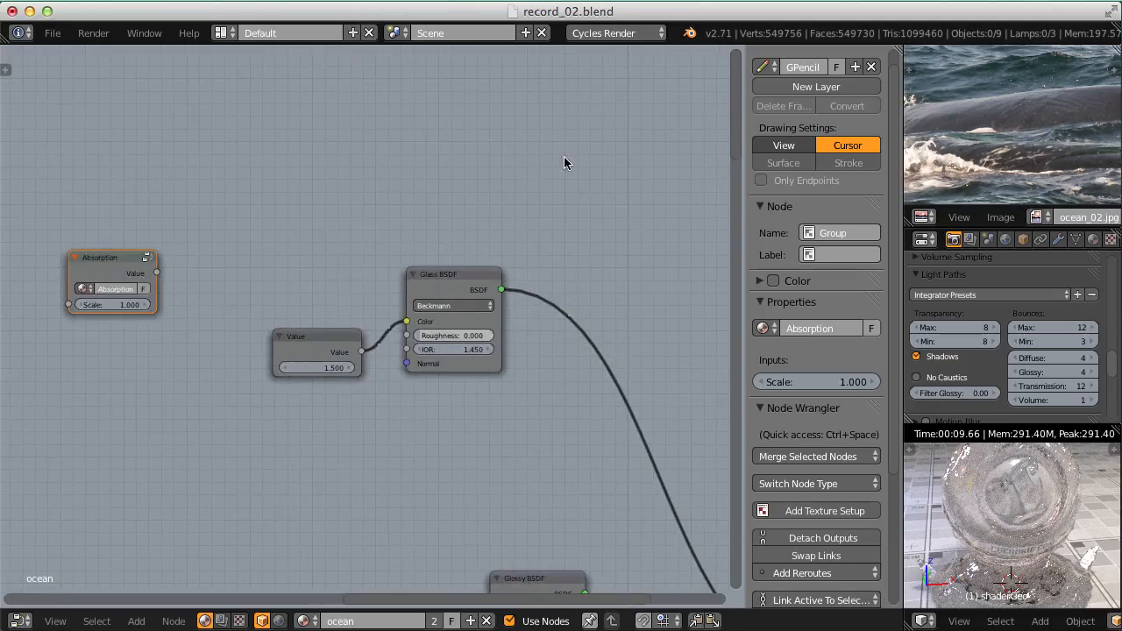
{"action": "key", "text": "shift+a"}
{"action": "mouse_move", "coordinate": [514, 122]}
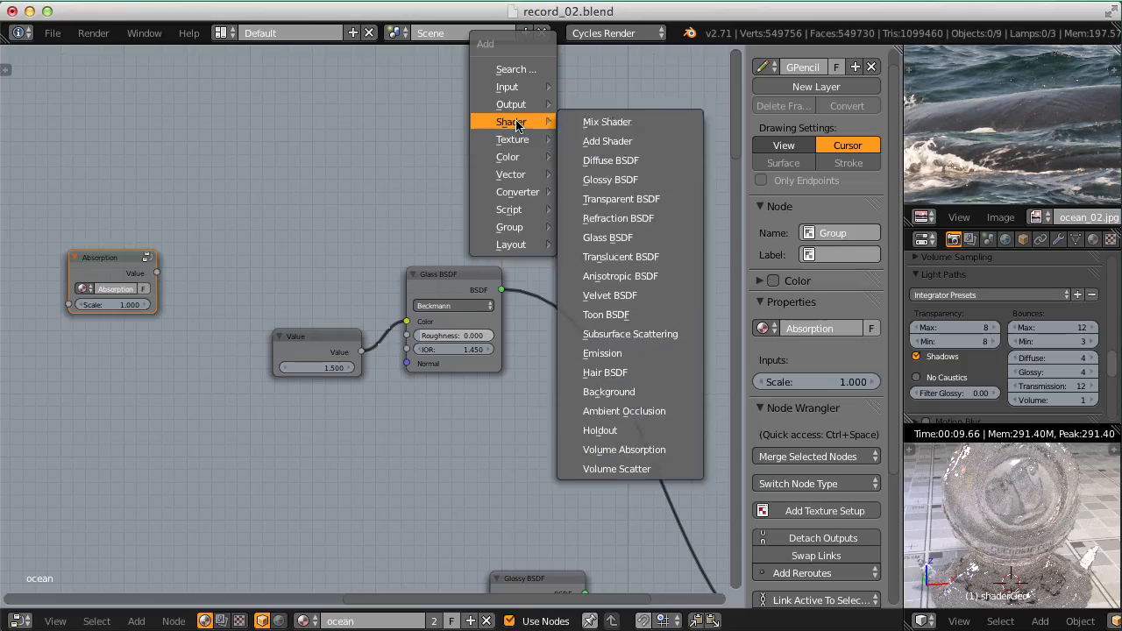
{"action": "left_click", "coordinate": [621, 199]}
{"action": "left_click", "coordinate": [530, 171]}
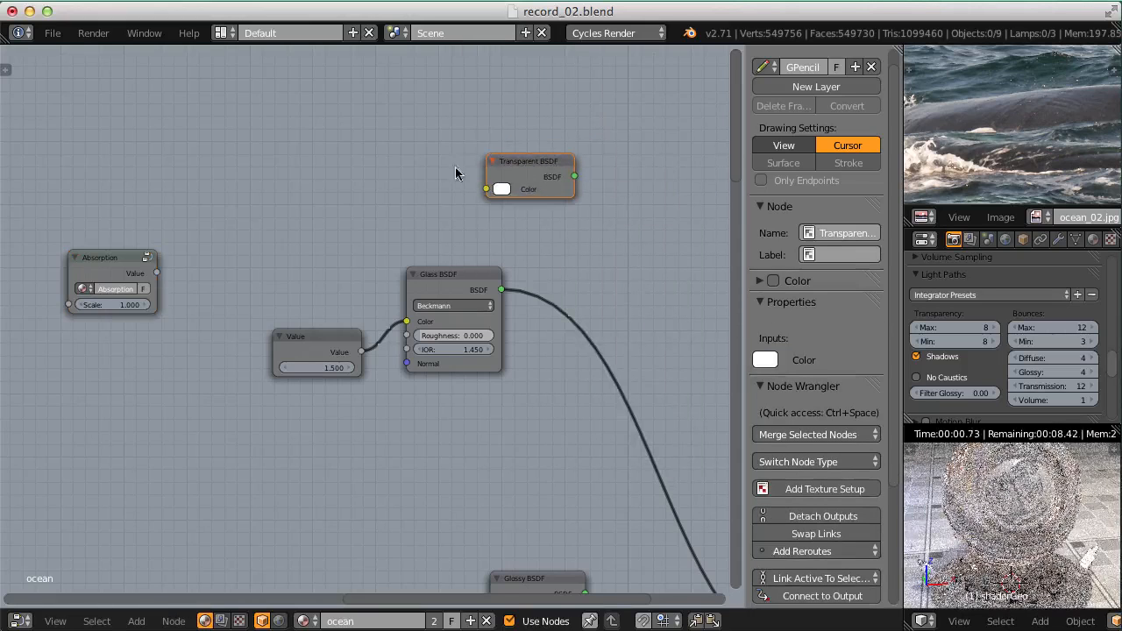
{"action": "left_click_drag", "start_coordinate": [157, 272], "coordinate": [486, 188]}
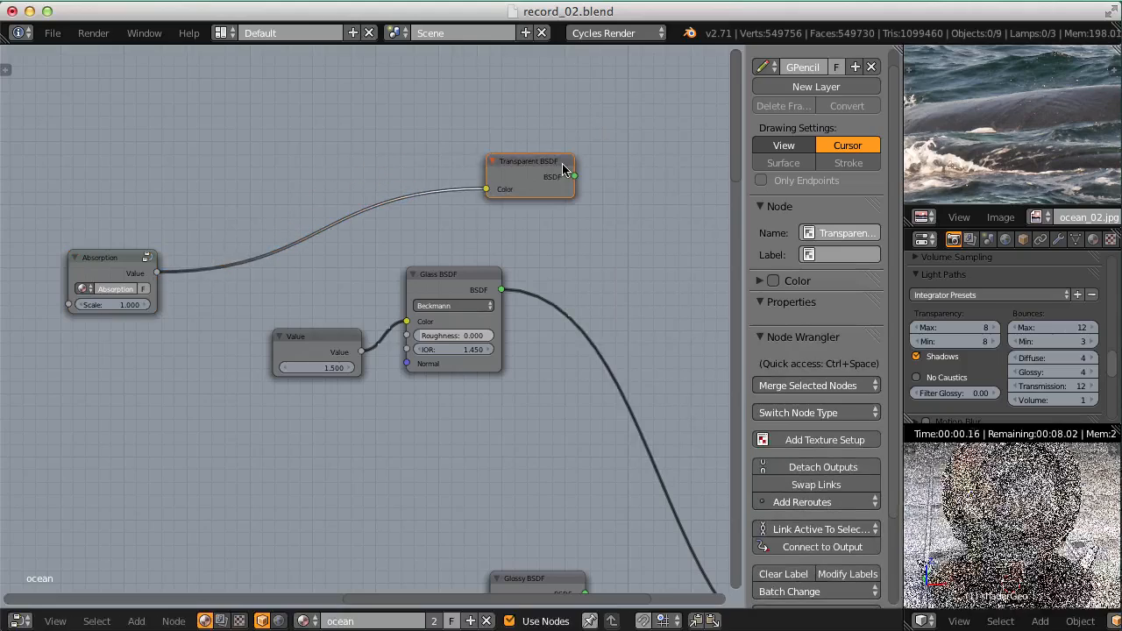
{"action": "left_click", "coordinate": [548, 167], "text": "ctrl+shift"}
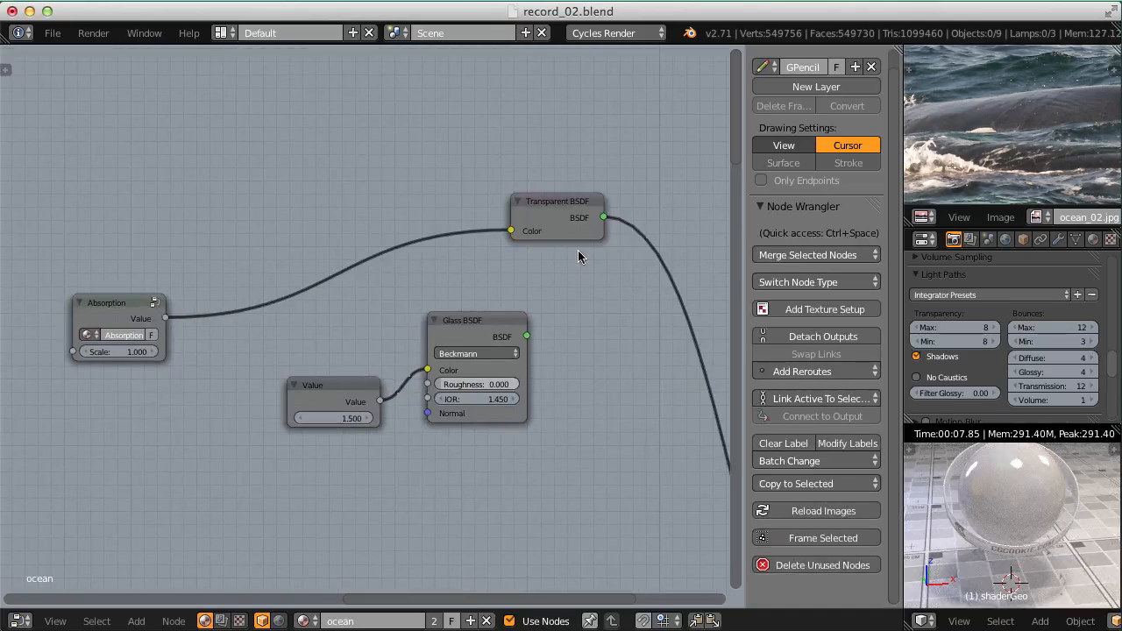
- Raise the Absorption group's Scale to 5 and then to 10, checking the rendered preview
{"action": "scroll", "coordinate": [578, 250], "scroll_direction": "left", "scroll_amount": 5}
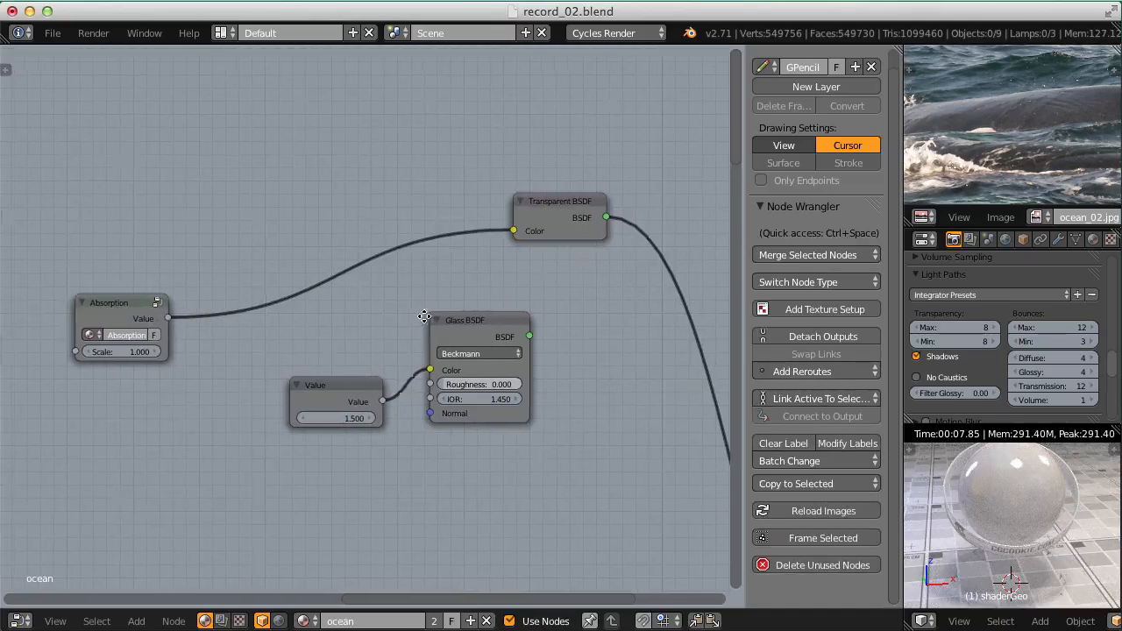
{"action": "scroll", "coordinate": [361, 271], "scroll_direction": "up", "scroll_amount": 3}
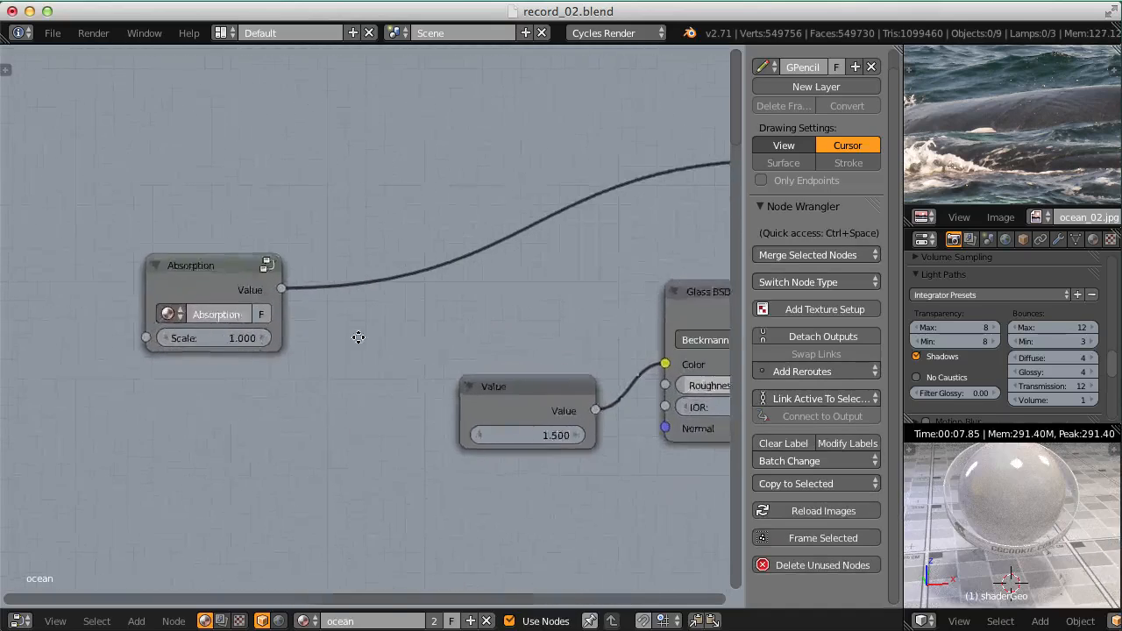
{"action": "left_click", "coordinate": [191, 341]}
{"action": "type", "text": "5"}
{"action": "key", "text": "Return"}
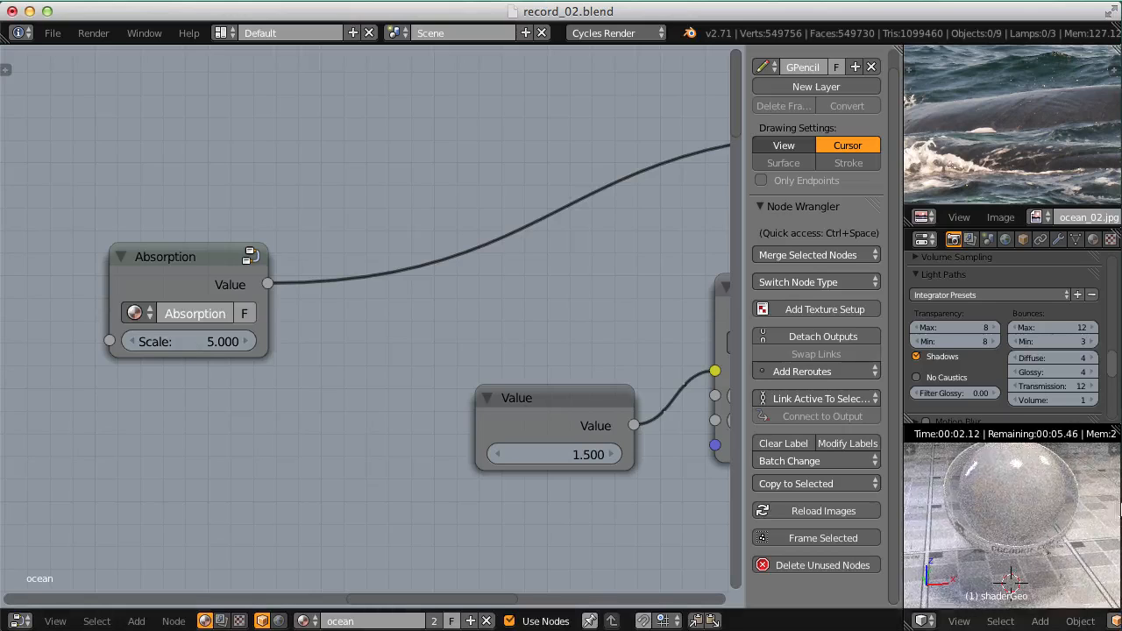
{"action": "middle_click_drag", "start_coordinate": [1045, 511], "coordinate": [1089, 534]}
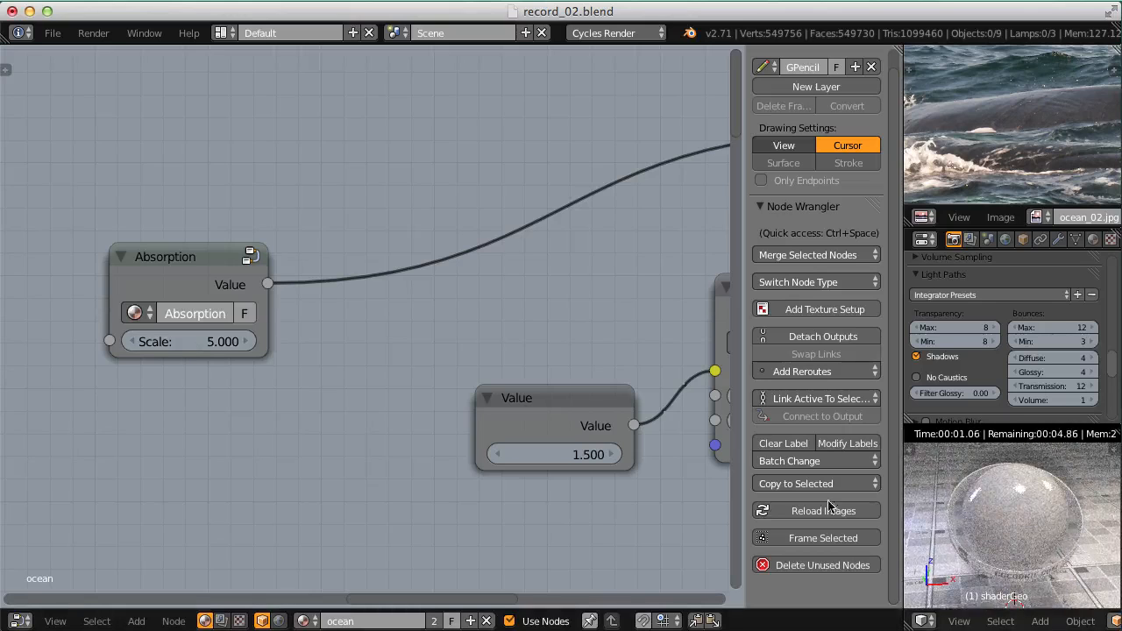
{"action": "left_click", "coordinate": [182, 340]}
{"action": "type", "text": "10"}
{"action": "key", "text": "Return"}
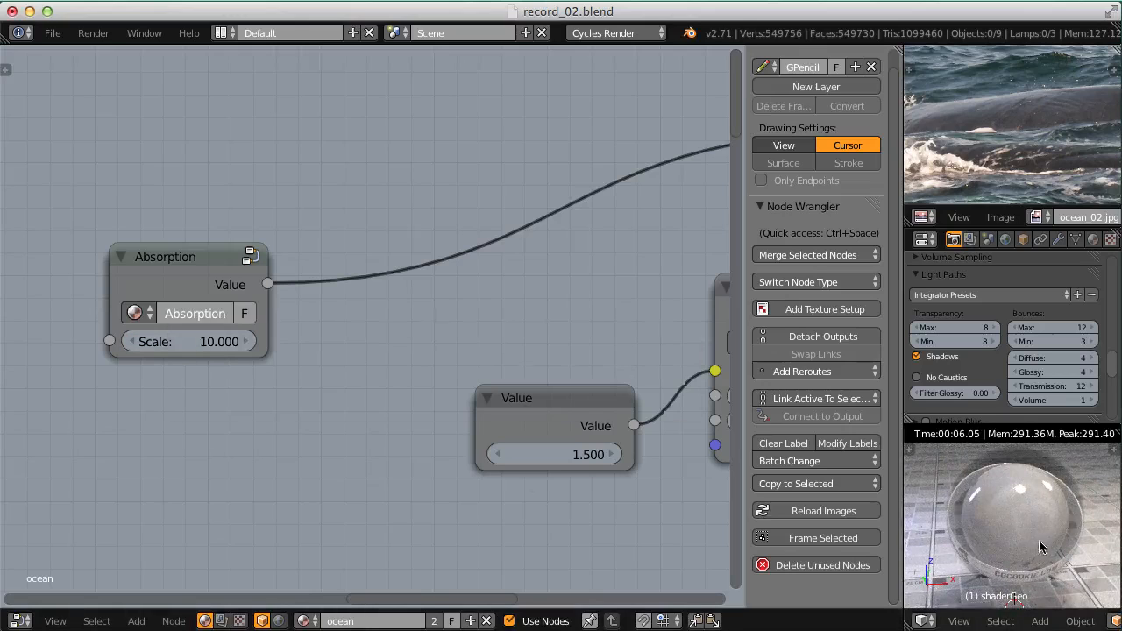
- Reframe the rendered preview and try Absorption Scale values of 50 and 20
{"action": "middle_click_drag", "start_coordinate": [1060, 534], "coordinate": [1025, 475], "text": "shift"}
{"action": "scroll", "coordinate": [1040, 534], "scroll_direction": "up", "scroll_amount": 2}
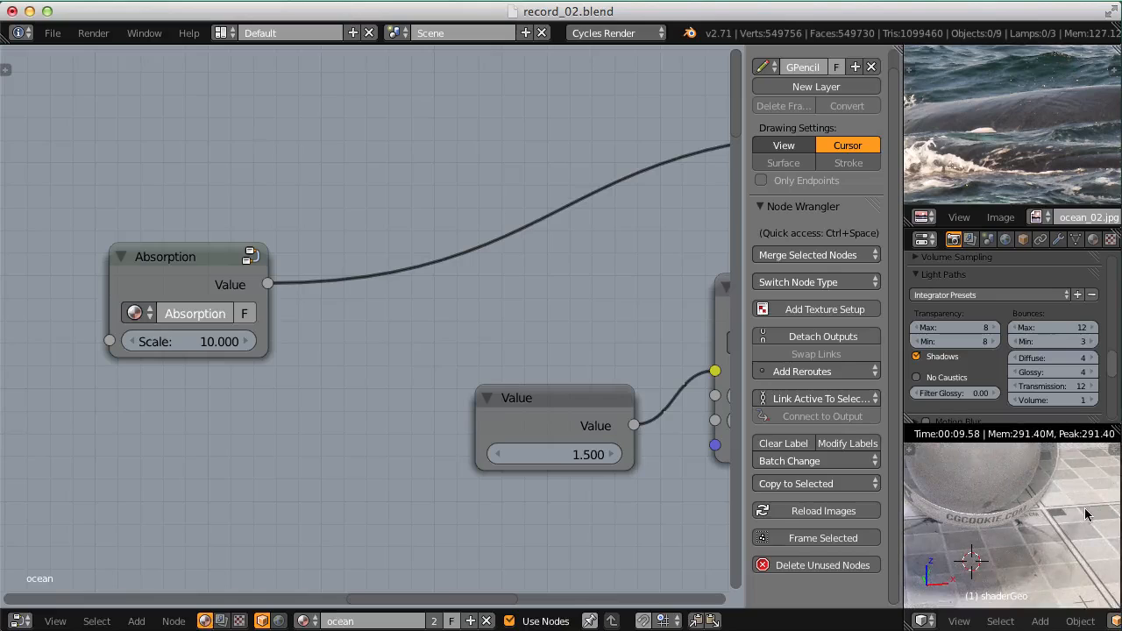
{"action": "middle_click_drag", "start_coordinate": [1046, 458], "coordinate": [1035, 526], "text": "shift"}
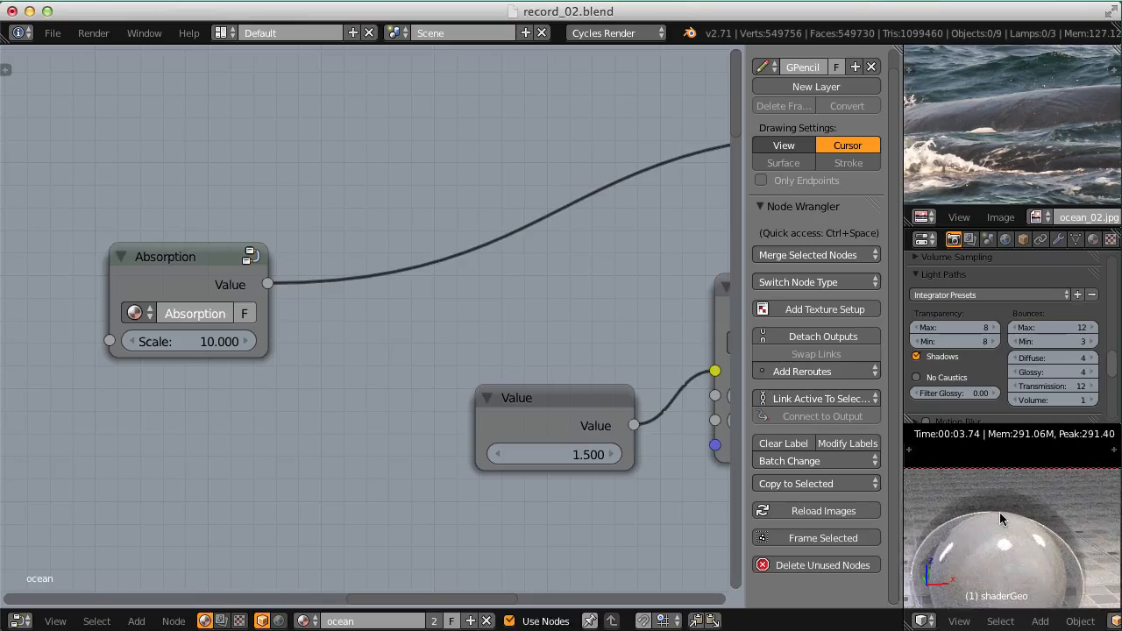
{"action": "middle_click_drag", "start_coordinate": [1002, 513], "coordinate": [1047, 384], "text": "shift"}
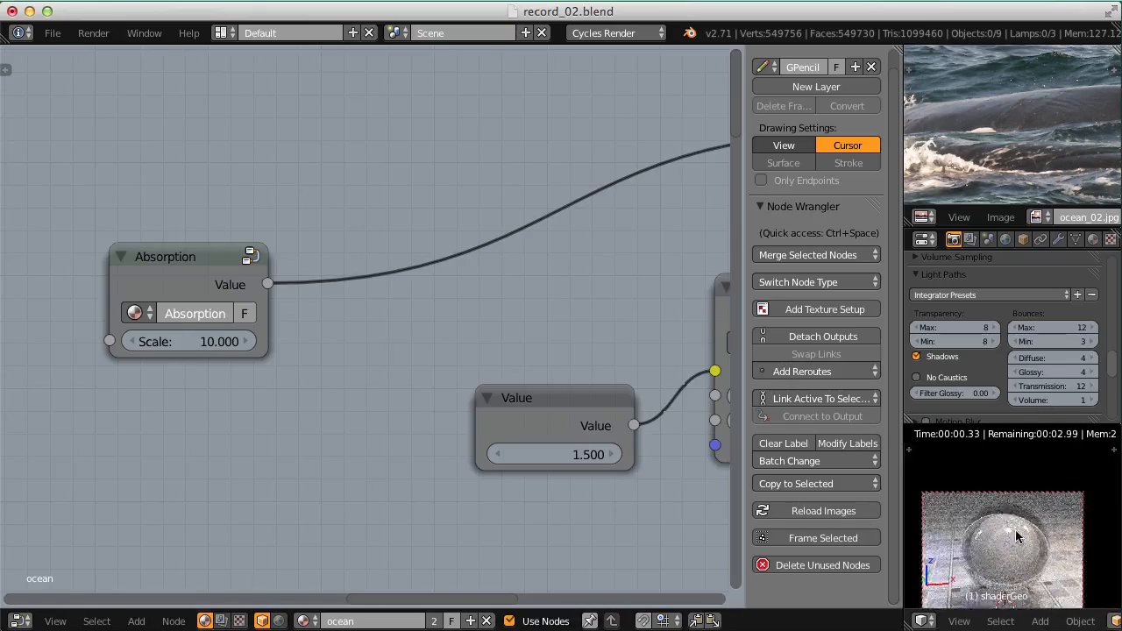
{"action": "middle_click_drag", "start_coordinate": [1015, 531], "coordinate": [993, 546], "text": "shift"}
{"action": "left_click", "coordinate": [178, 341]}
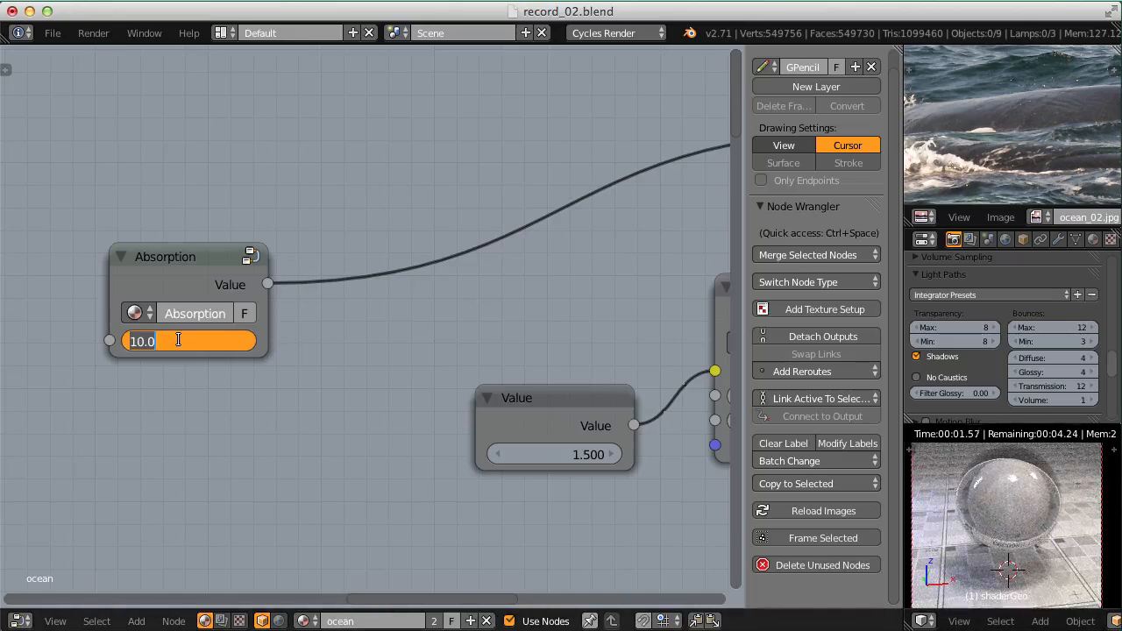
{"action": "type", "text": "50"}
{"action": "key", "text": "Return"}
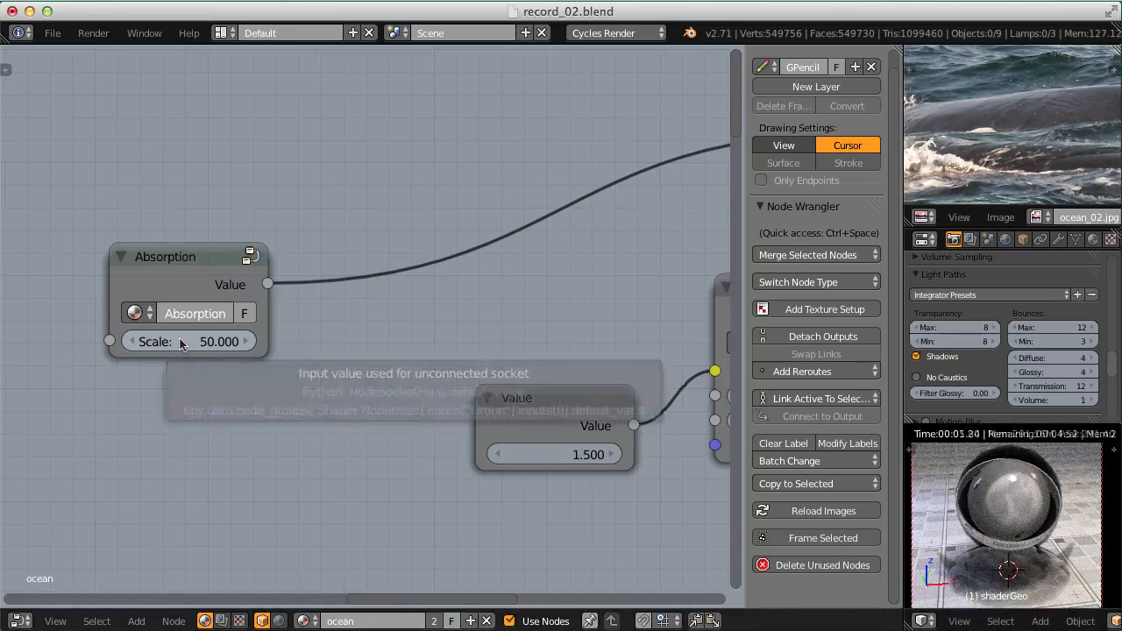
{"action": "scroll", "coordinate": [175, 341], "scroll_direction": "up", "scroll_amount": 1}
{"action": "left_click", "coordinate": [172, 342]}
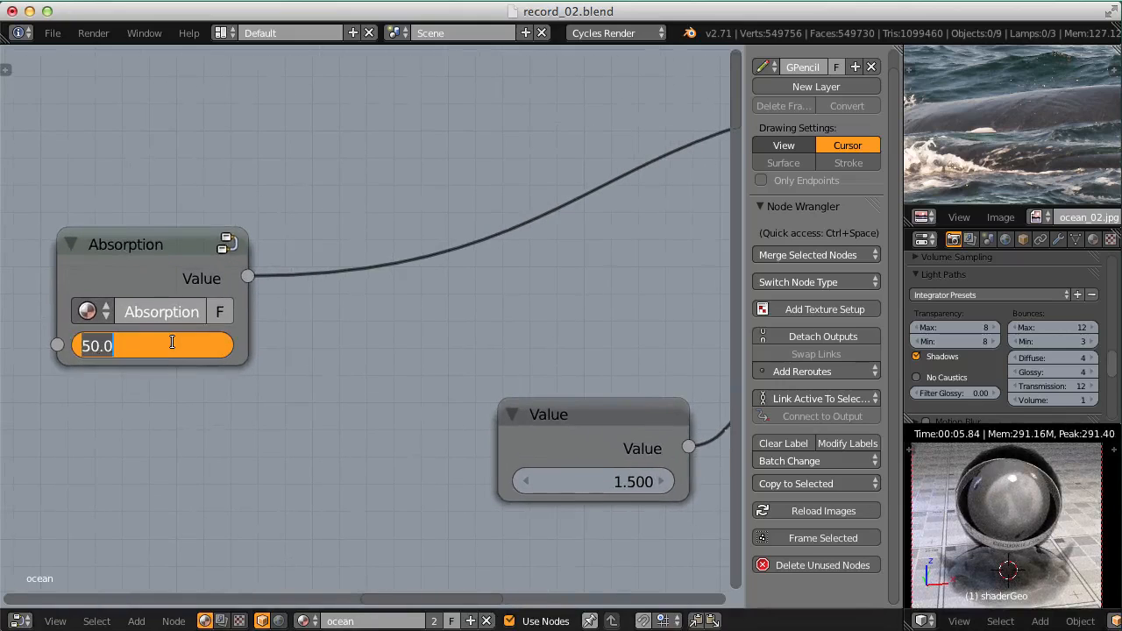
{"action": "type", "text": "20"}
{"action": "key", "text": "Return"}
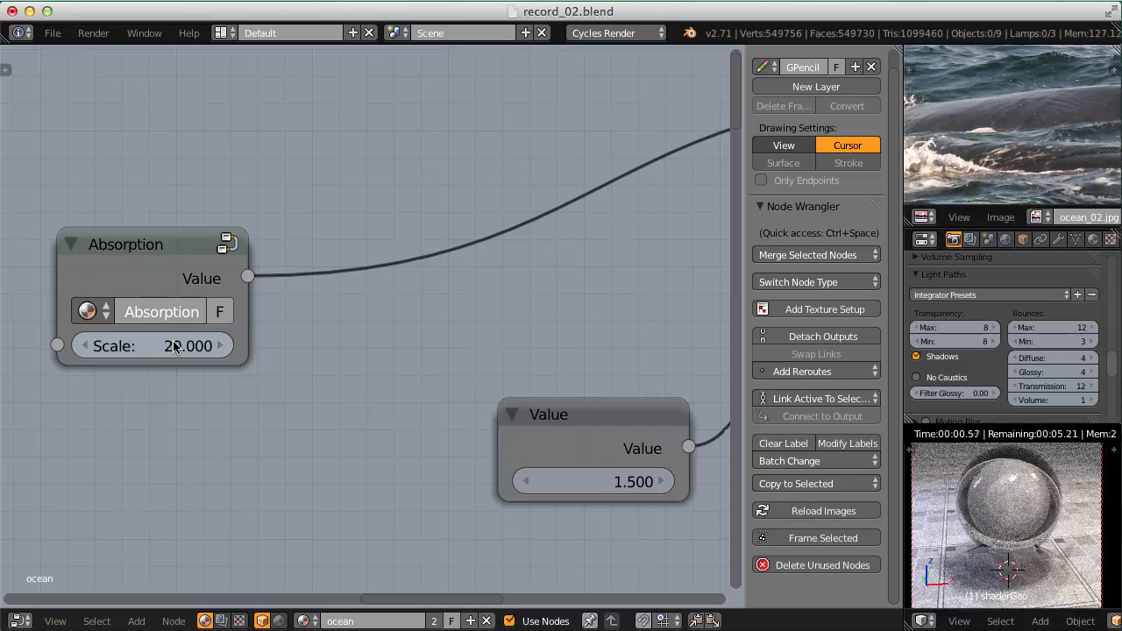
- Set the Absorption group's Scale back to 10
{"action": "left_click", "coordinate": [172, 342]}
{"action": "type", "text": "10"}
{"action": "key", "text": "Return"}
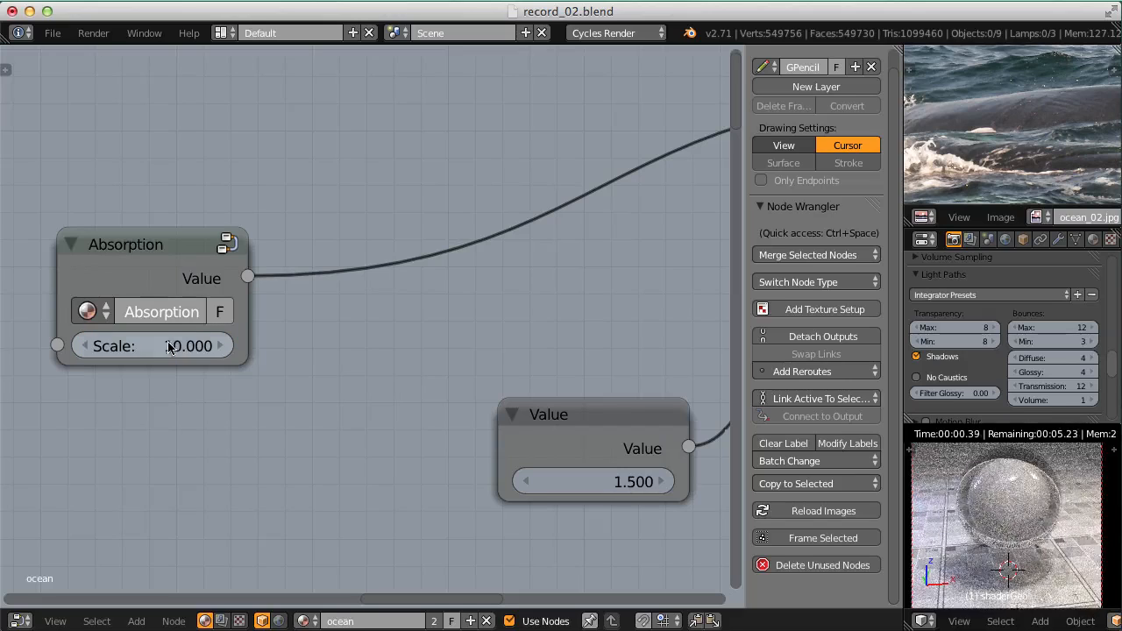
- Insert a ColorRamp node into the link between the Absorption group and the Transparent BSDF
{"action": "middle_click_drag", "start_coordinate": [364, 326], "coordinate": [317, 389]}
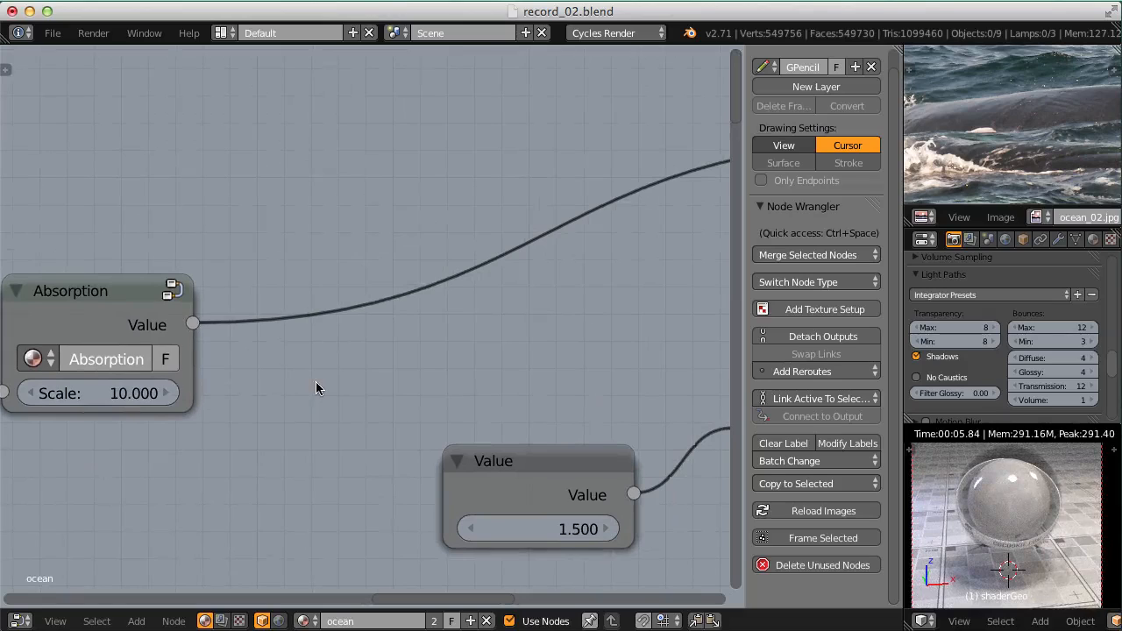
{"action": "key", "text": "shift+a"}
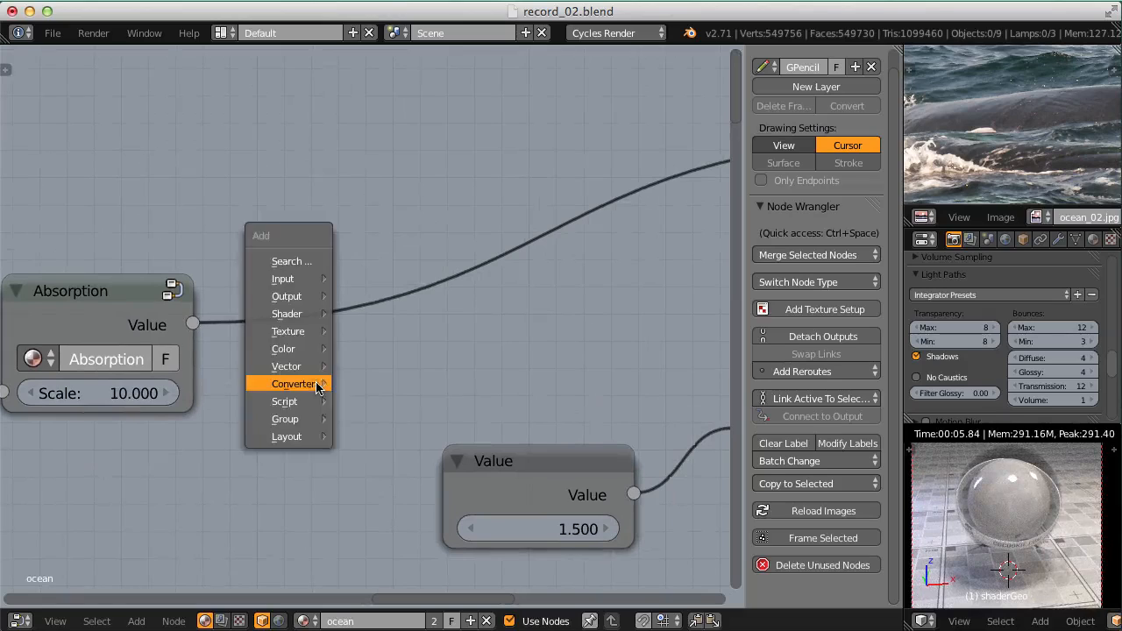
{"action": "mouse_move", "coordinate": [303, 382]}
{"action": "left_click", "coordinate": [383, 403]}
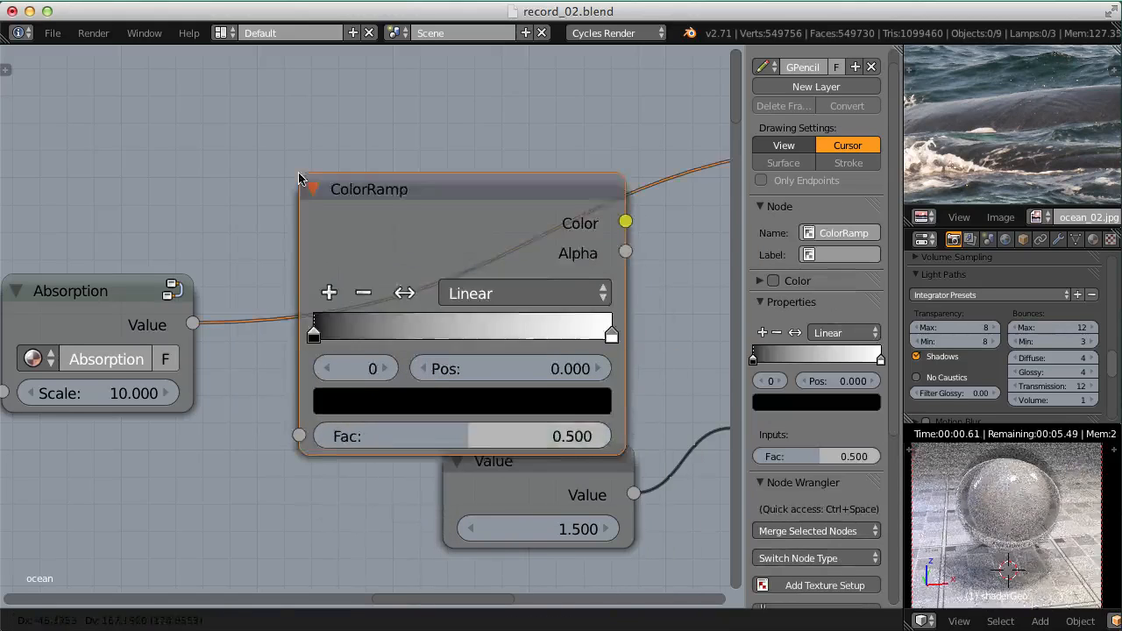
{"action": "left_click", "coordinate": [430, 270]}
- Set the ColorRamp's interpolation to Ease and move its black stop to about 0.664
{"action": "scroll", "coordinate": [430, 270], "scroll_direction": "up", "scroll_amount": 1}
{"action": "left_click", "coordinate": [397, 283]}
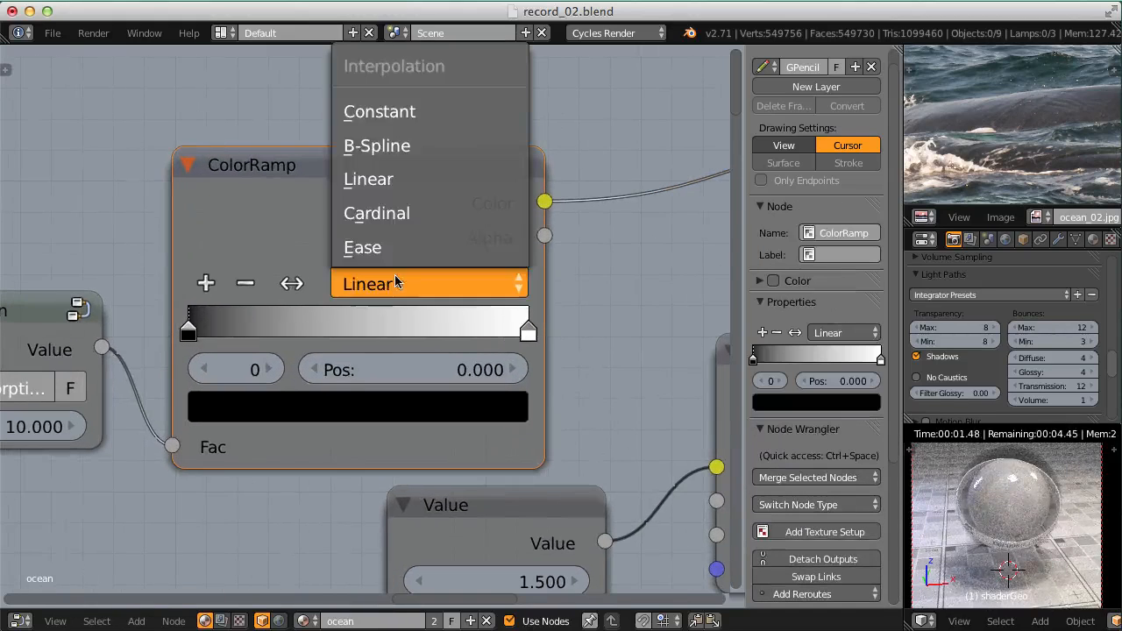
{"action": "left_click", "coordinate": [392, 254]}
{"action": "left_click_drag", "start_coordinate": [189, 338], "coordinate": [337, 345]}
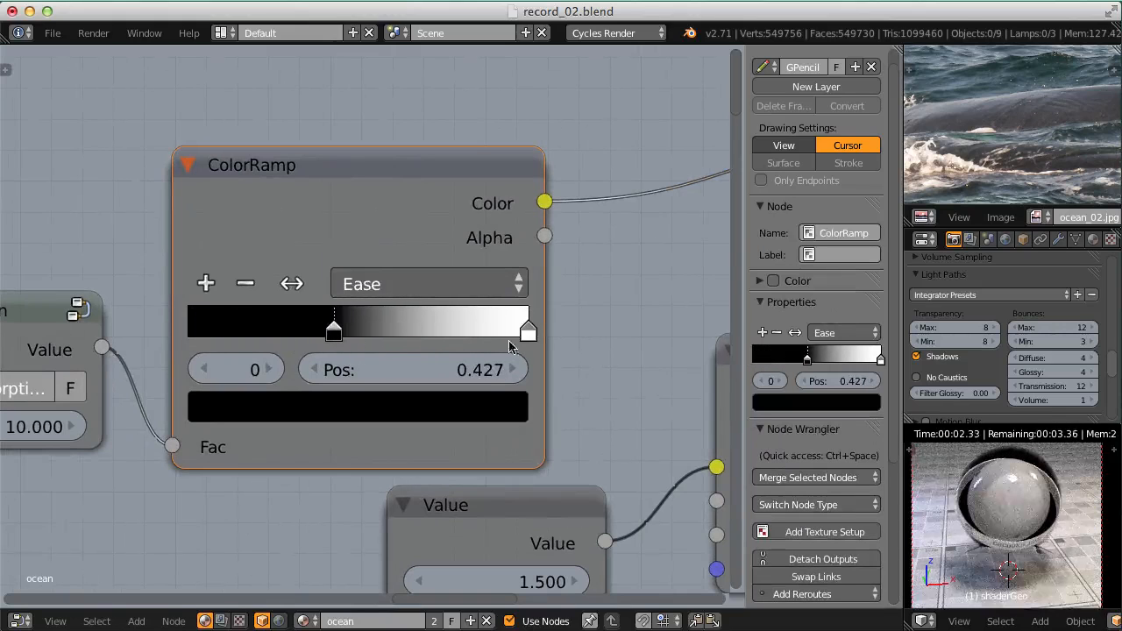
{"action": "left_click_drag", "start_coordinate": [526, 341], "coordinate": [565, 341]}
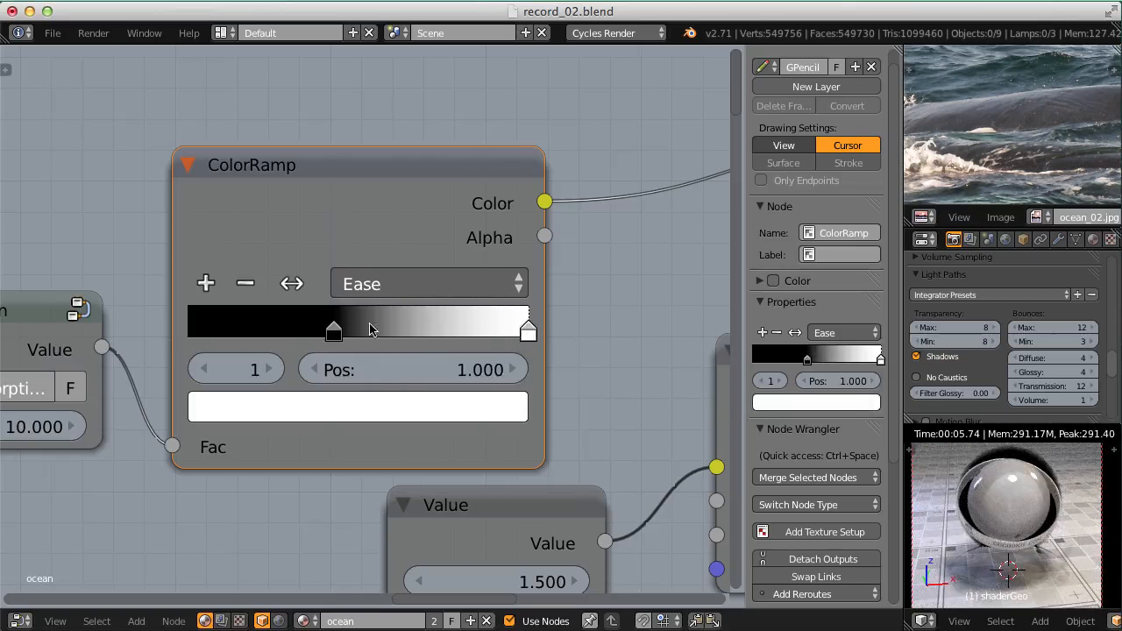
{"action": "left_click_drag", "start_coordinate": [333, 332], "coordinate": [417, 341]}
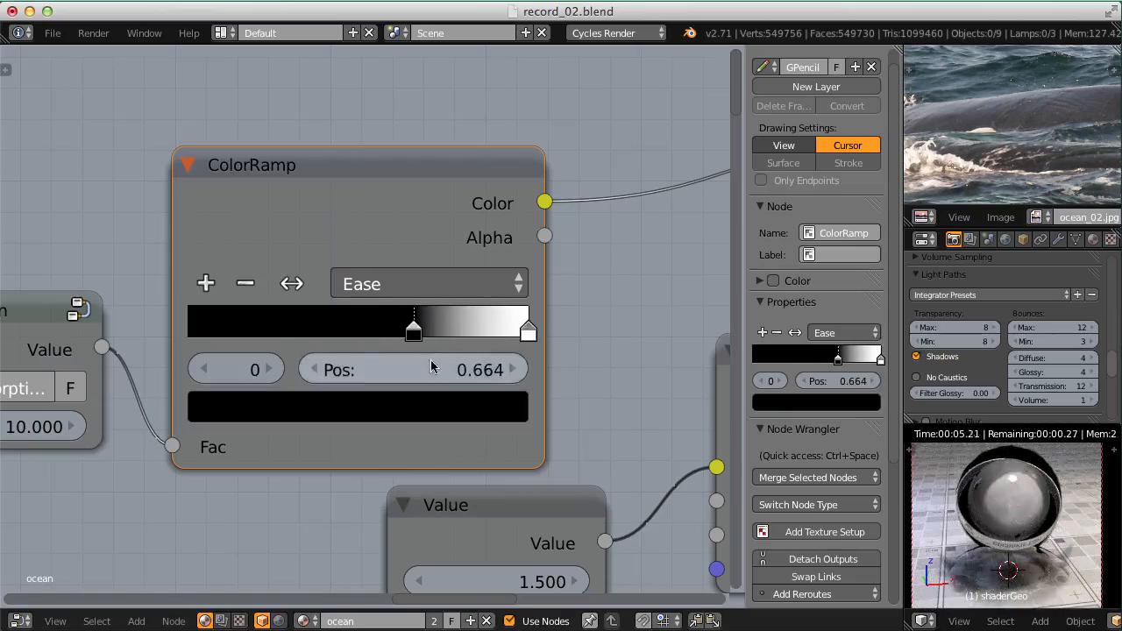
- Move the Absorption and ColorRamp nodes further away from the Transparent BSDF to make room between them
{"action": "scroll", "coordinate": [441, 257], "scroll_direction": "down", "scroll_amount": 3}
{"action": "right_click", "coordinate": [208, 317]}
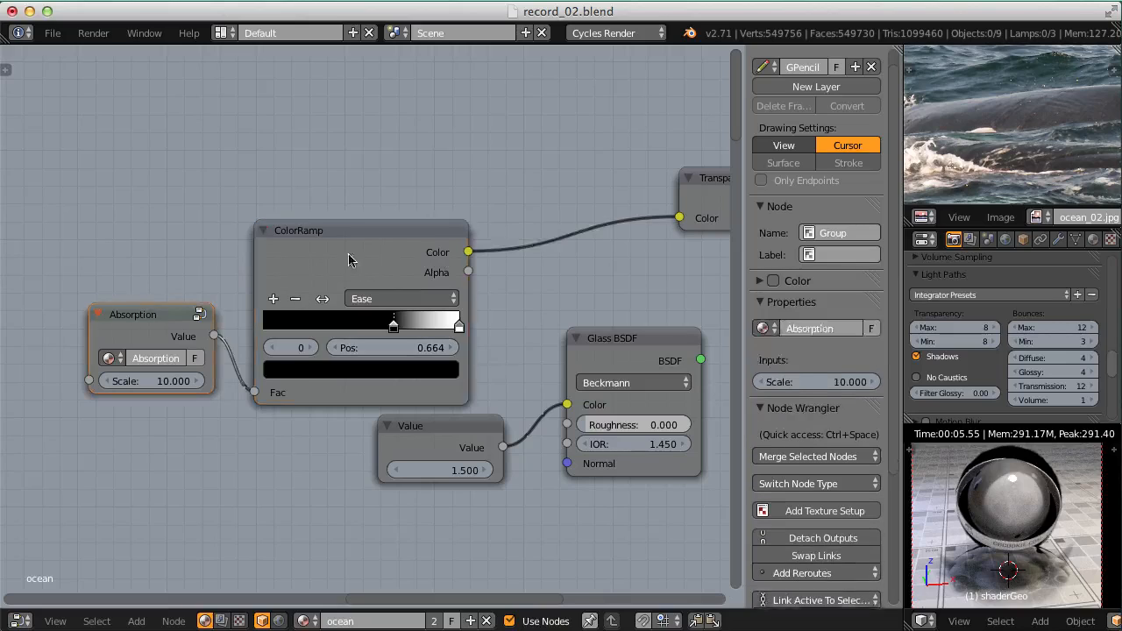
{"action": "right_click", "coordinate": [362, 247], "text": "shift"}
{"action": "key", "text": "g"}
{"action": "left_click", "coordinate": [324, 248]}
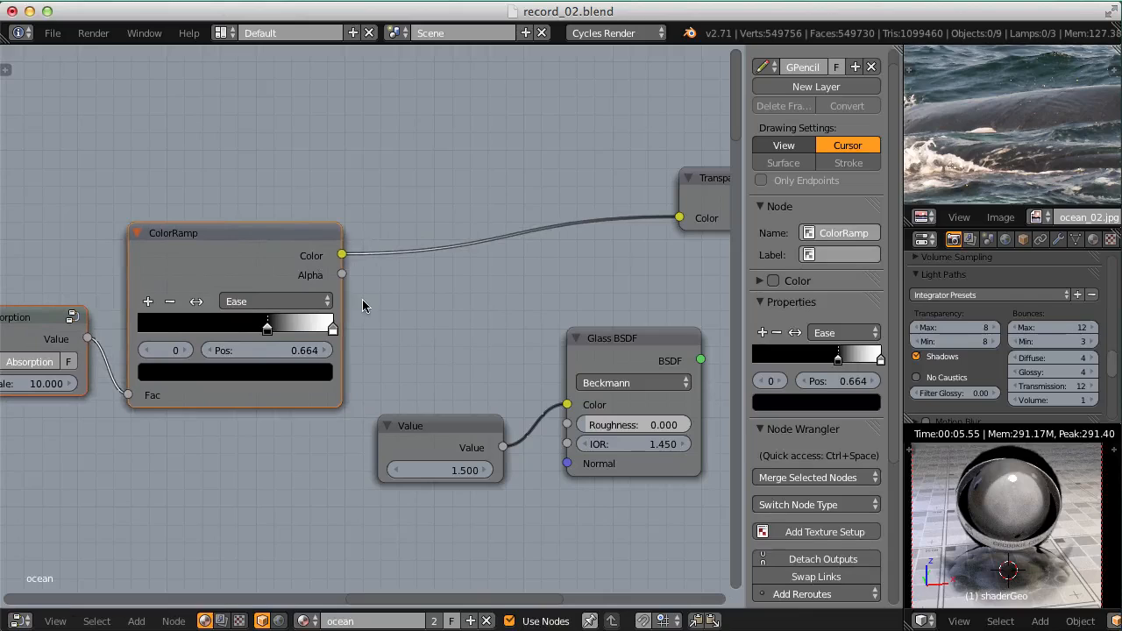
- Insert a MixRGB node into the link between the ColorRamp and the Transparent BSDF
{"action": "mouse_move", "coordinate": [991, 132]}
{"action": "middle_mouse_down"}
{"action": "mouse_move", "coordinate": [1009, 151]}
{"action": "mouse_move", "coordinate": [1012, 114]}
{"action": "mouse_move", "coordinate": [1011, 129]}
{"action": "middle_mouse_up"}
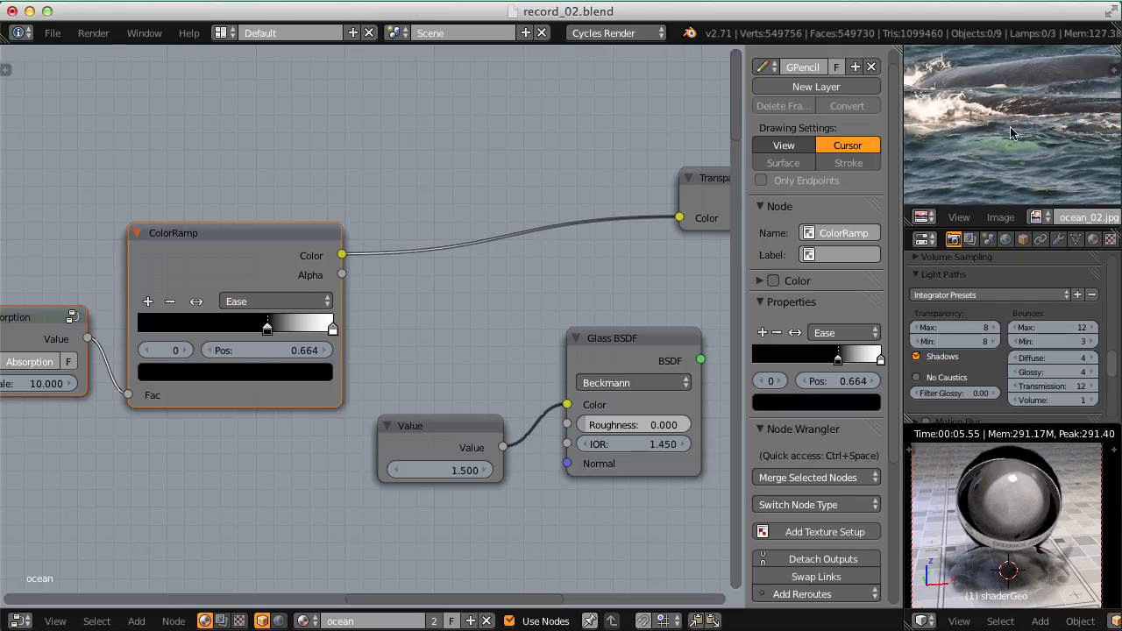
{"action": "key", "text": "shift+a"}
{"action": "mouse_move", "coordinate": [443, 178]}
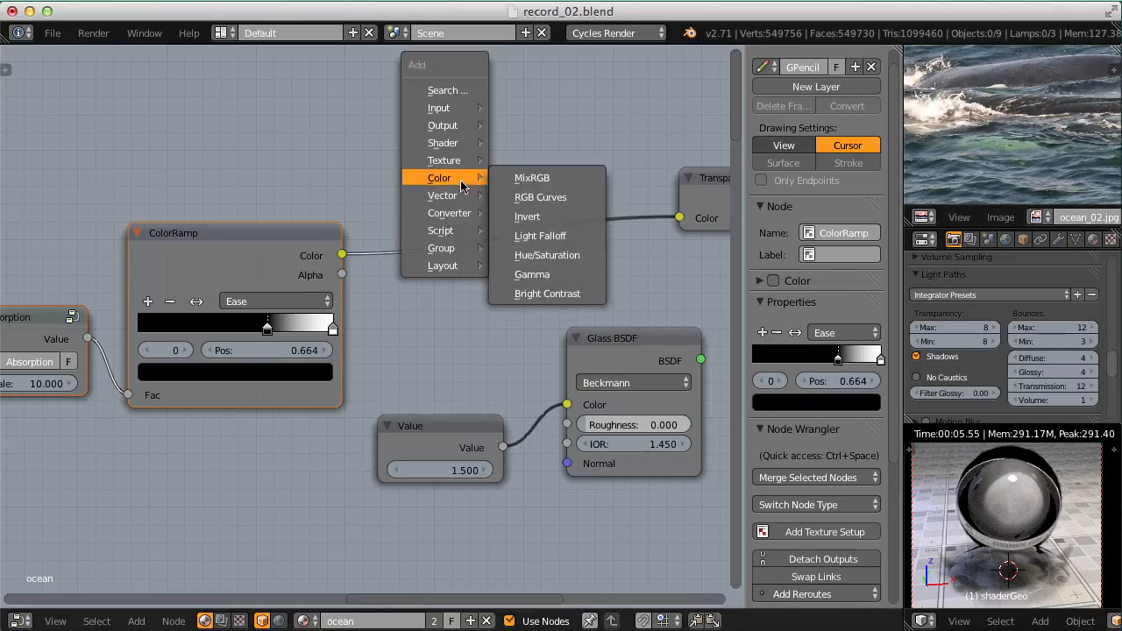
{"action": "left_click", "coordinate": [531, 178]}
{"action": "left_click", "coordinate": [466, 340]}
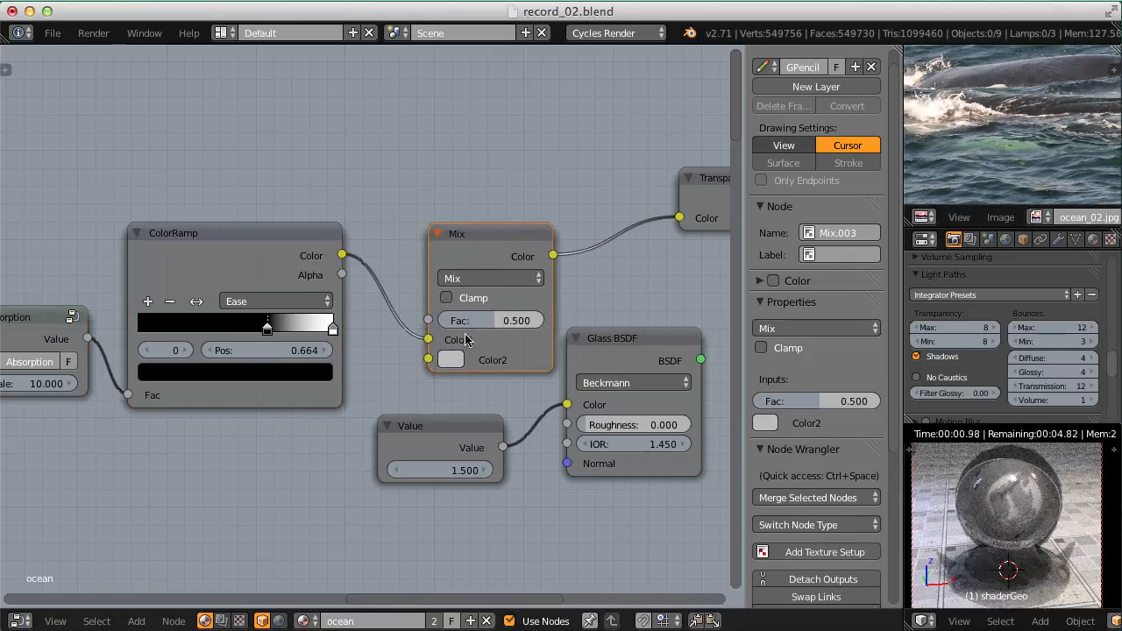
- Route the ColorRamp's color into the Mix node's Fac, and connect the repositioned Value node to its Color2 input
{"action": "mouse_move", "coordinate": [429, 341]}
{"action": "left_mouse_down"}
{"action": "mouse_move", "coordinate": [383, 306]}
{"action": "mouse_move", "coordinate": [394, 321]}
{"action": "mouse_move", "coordinate": [428, 321]}
{"action": "left_mouse_up"}
{"action": "left_click_drag", "start_coordinate": [467, 267], "coordinate": [437, 290]}
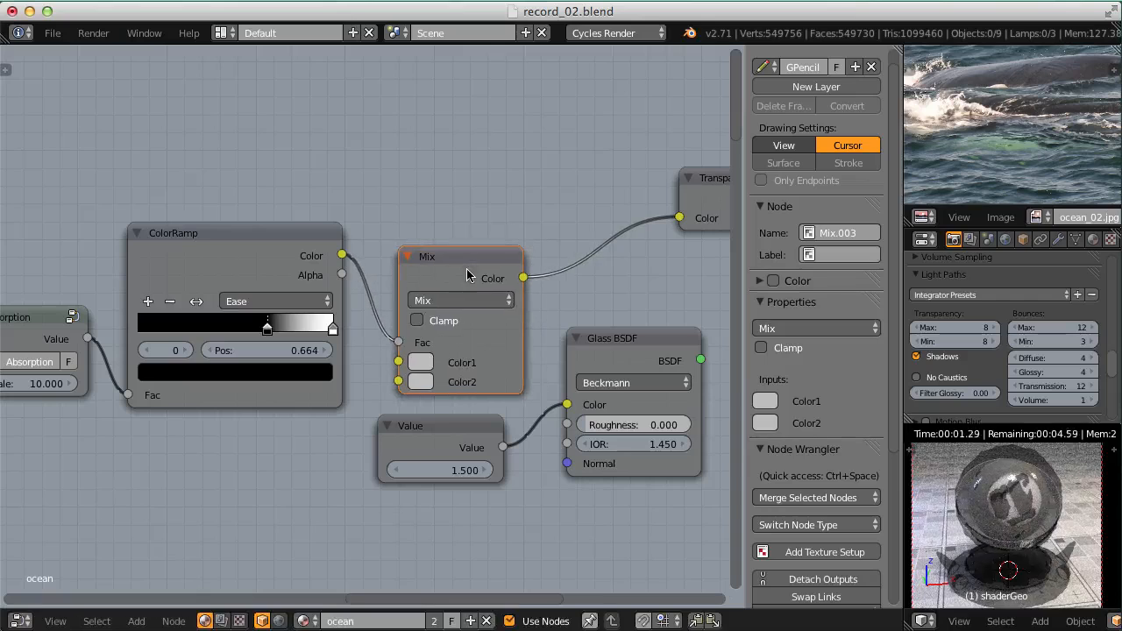
{"action": "left_click_drag", "start_coordinate": [434, 427], "coordinate": [260, 466]}
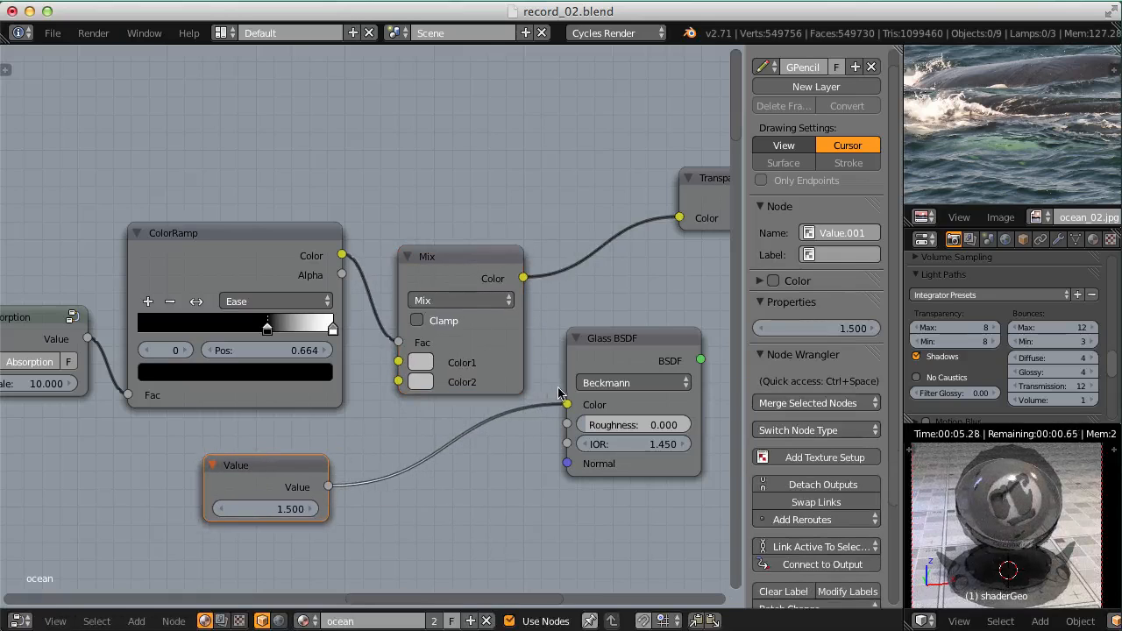
{"action": "left_click_drag", "start_coordinate": [371, 429], "coordinate": [398, 382]}
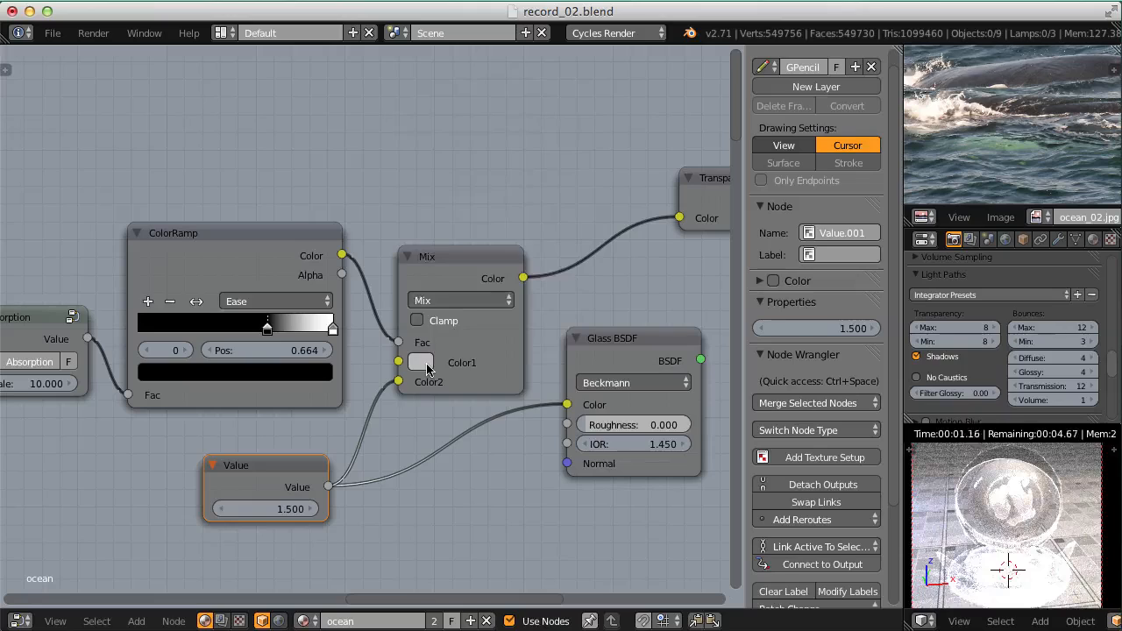
- Sample the Mix node's Color1 from dark water in the reference photo and brighten it to about R 0.023, G 0.060, B 0.046
{"action": "left_click", "coordinate": [423, 362]}
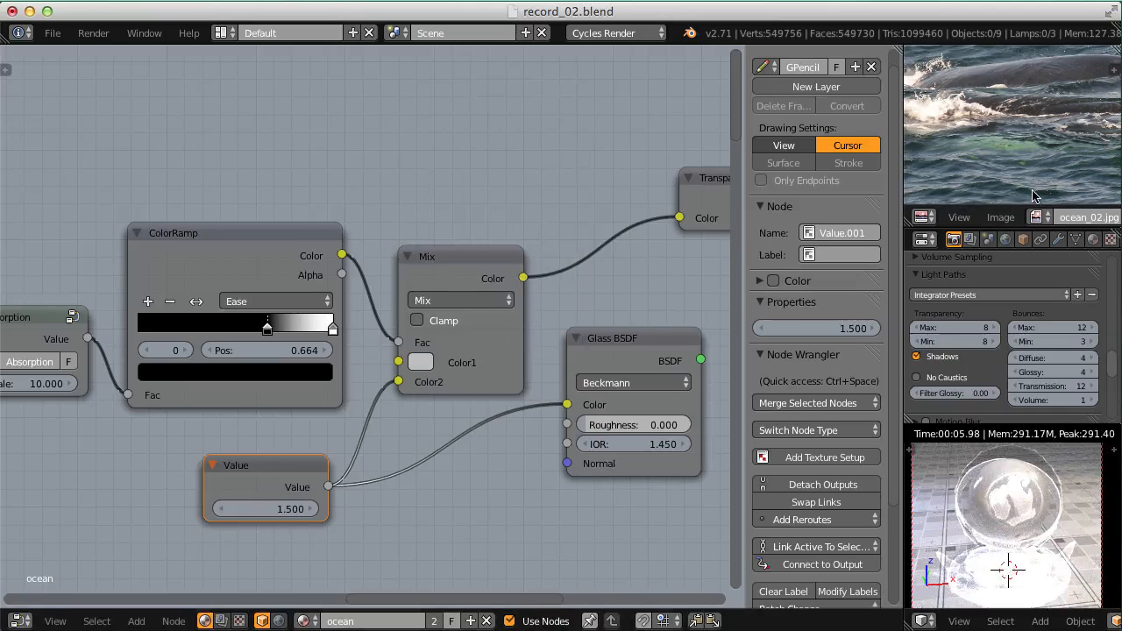
{"action": "left_click", "coordinate": [421, 362]}
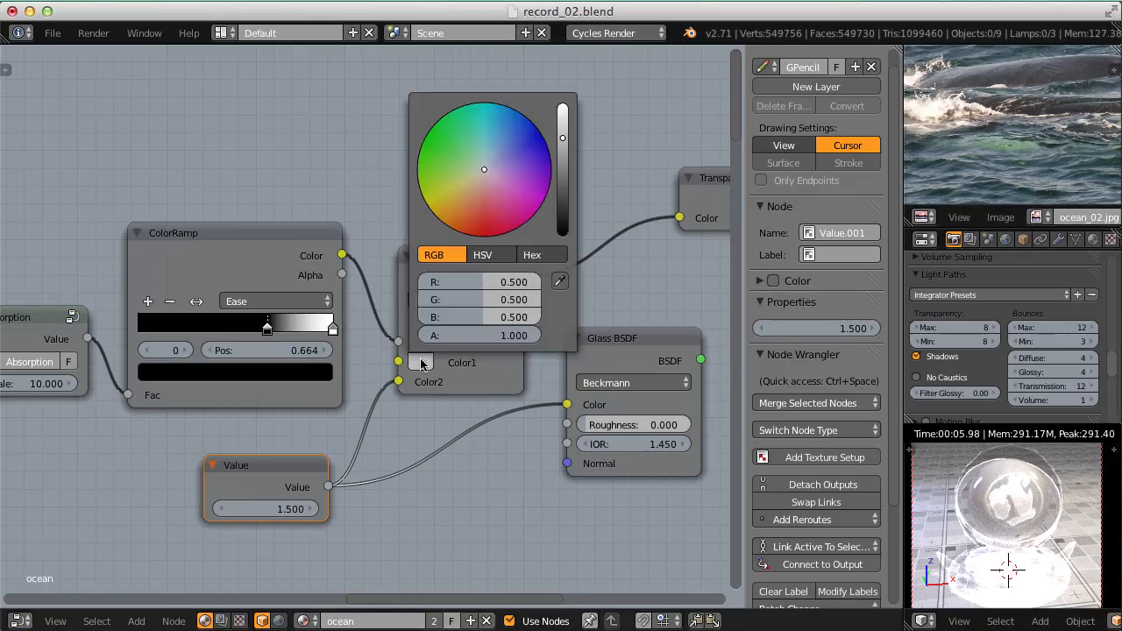
{"action": "left_click", "coordinate": [555, 283]}
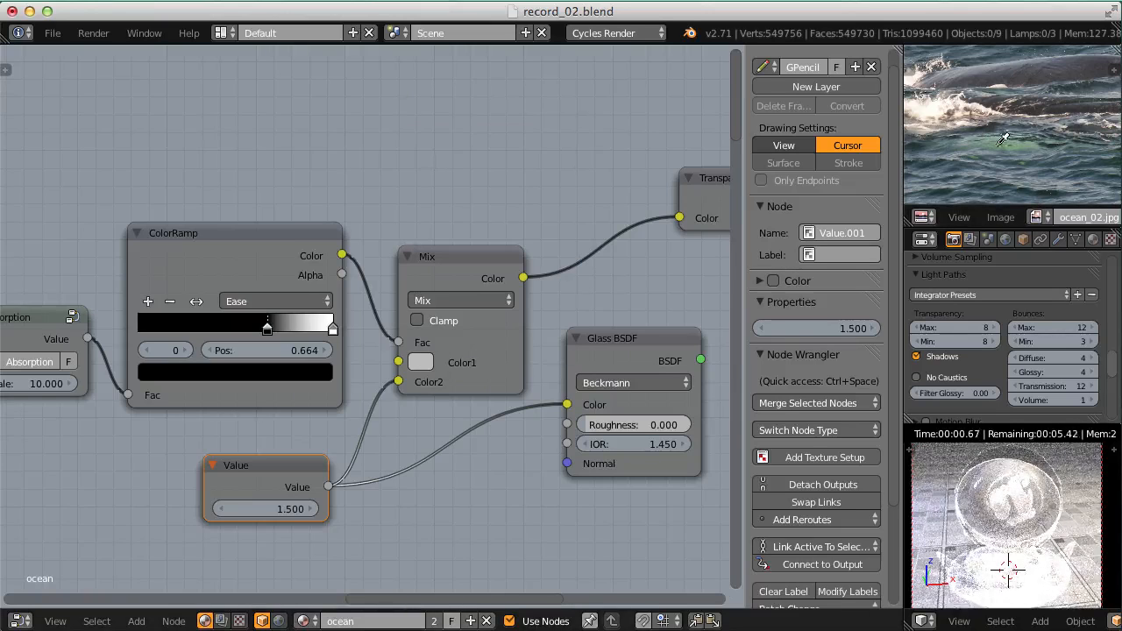
{"action": "left_click", "coordinate": [1048, 186]}
{"action": "left_click", "coordinate": [421, 362]}
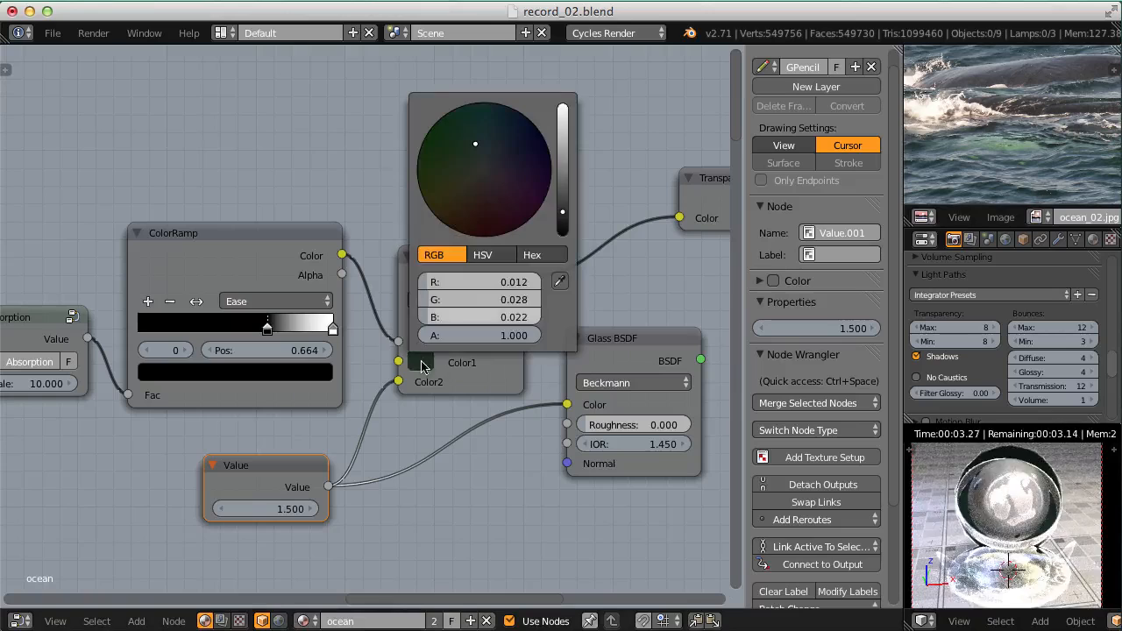
{"action": "left_click_drag", "start_coordinate": [563, 215], "coordinate": [563, 204]}
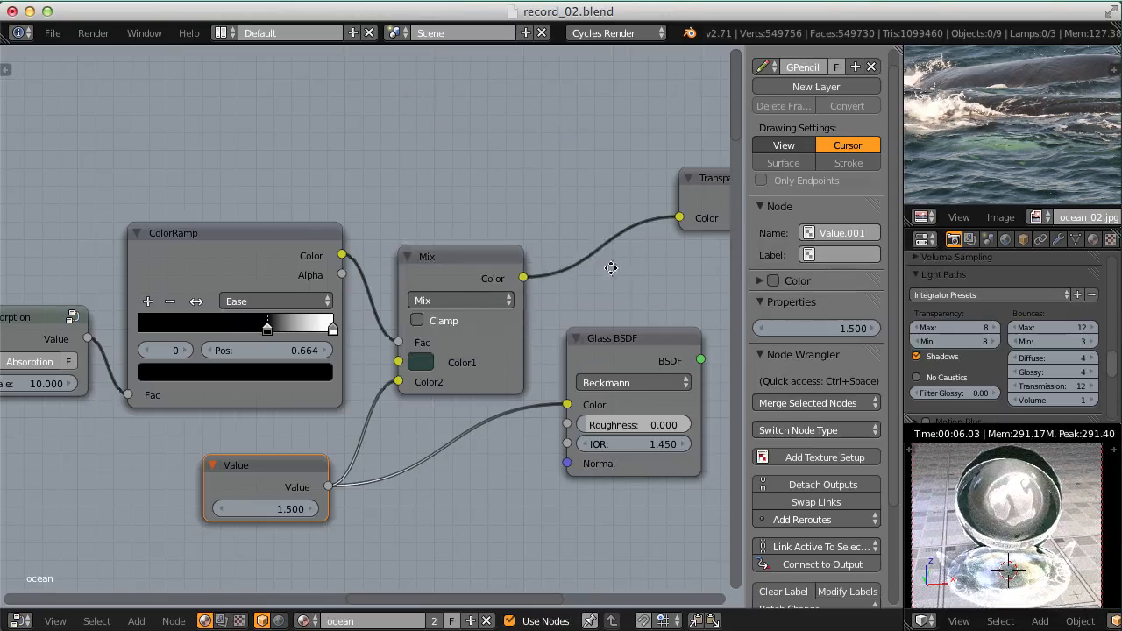
- Connect the Mix node's color output to the Glass BSDF's Color as well, and preview the Glass BSDF through the material output
{"action": "middle_click_drag", "start_coordinate": [611, 268], "coordinate": [356, 255]}
{"action": "scroll", "coordinate": [285, 290], "scroll_direction": "up", "scroll_amount": 3}
{"action": "middle_click_drag", "start_coordinate": [285, 290], "coordinate": [344, 260]}
{"action": "left_click", "coordinate": [195, 198]}
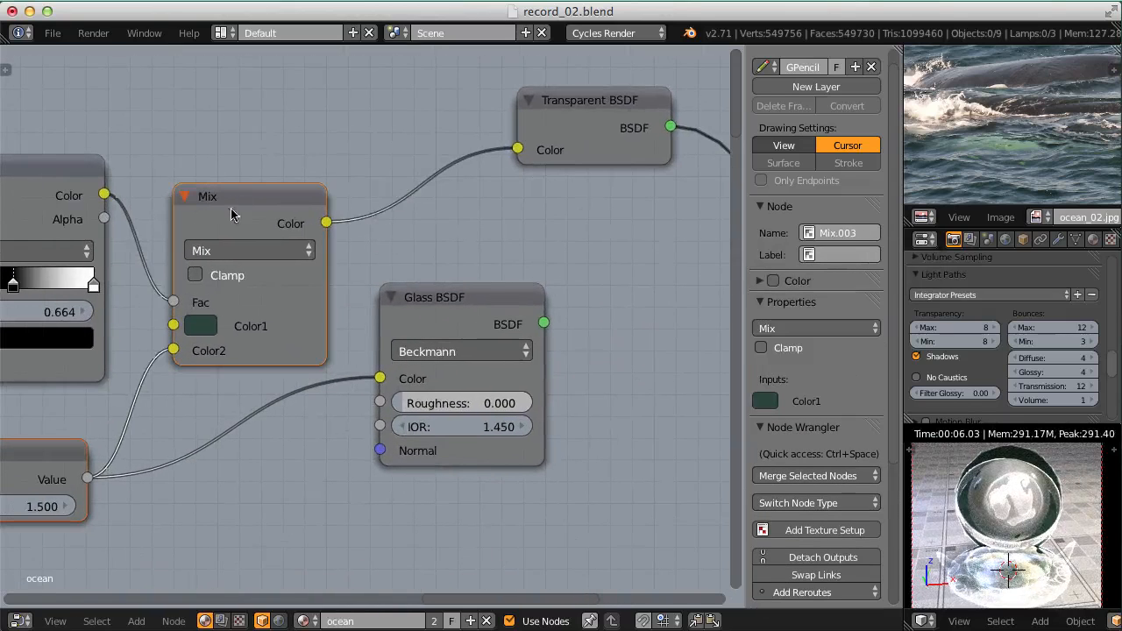
{"action": "key", "text": "a"}
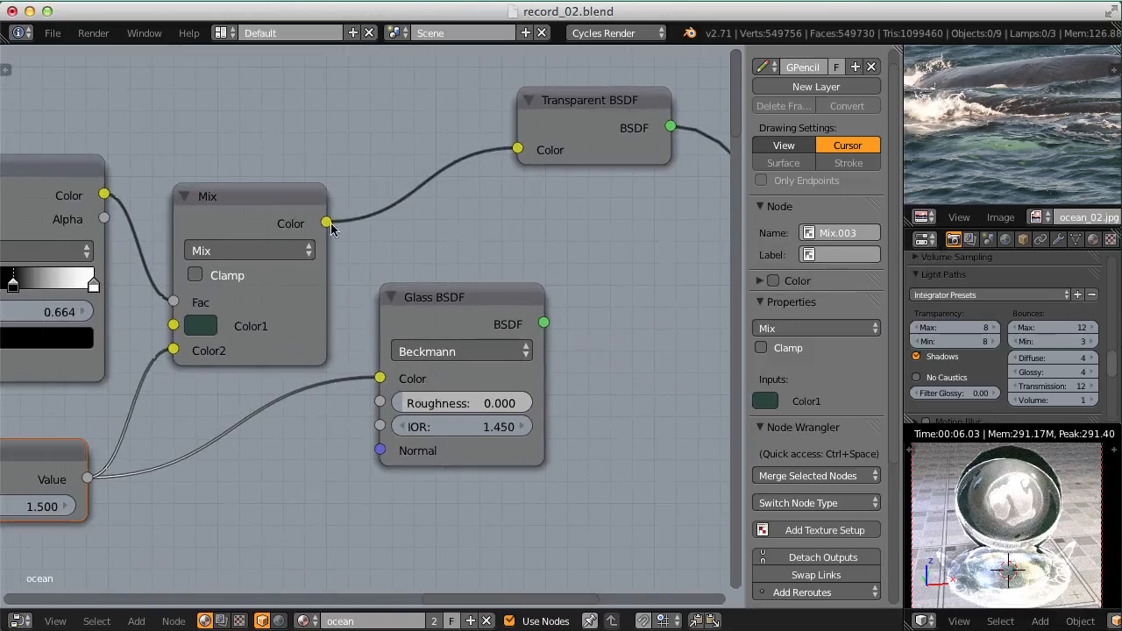
{"action": "mouse_move", "coordinate": [330, 224]}
{"action": "left_mouse_down", "text": "shift"}
{"action": "mouse_move", "coordinate": [371, 303]}
{"action": "mouse_move", "coordinate": [350, 366]}
{"action": "left_mouse_up", "text": "shift"}
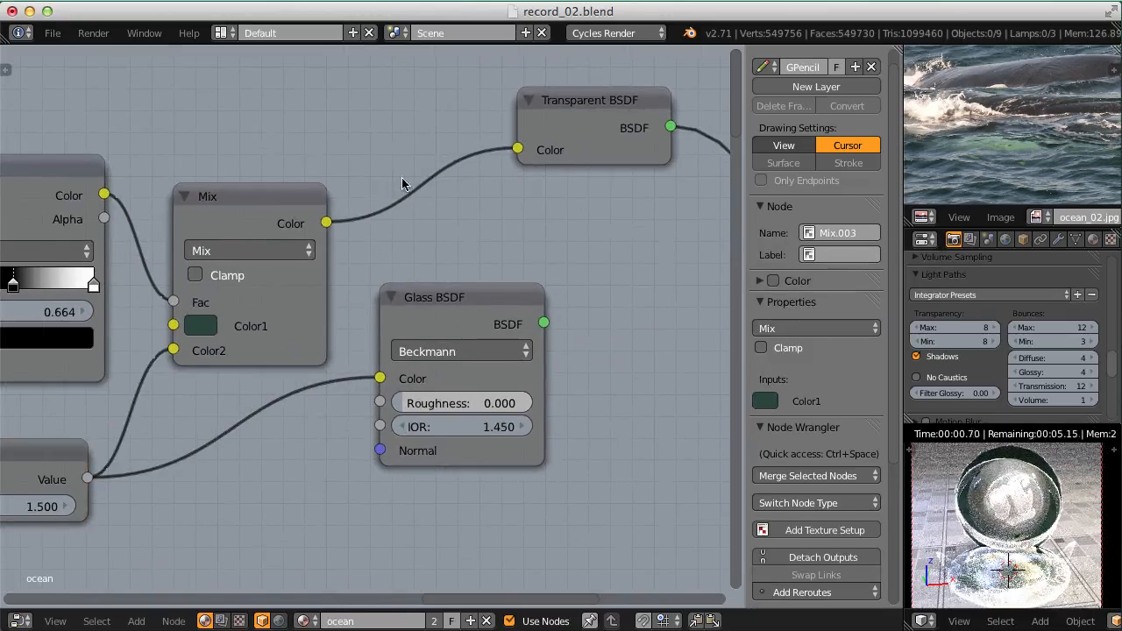
{"action": "scroll", "coordinate": [386, 244], "scroll_direction": "down", "scroll_amount": 1}
{"action": "left_click_drag", "start_coordinate": [331, 235], "coordinate": [377, 370]}
{"action": "left_click", "coordinate": [452, 309], "text": "ctrl+shift"}
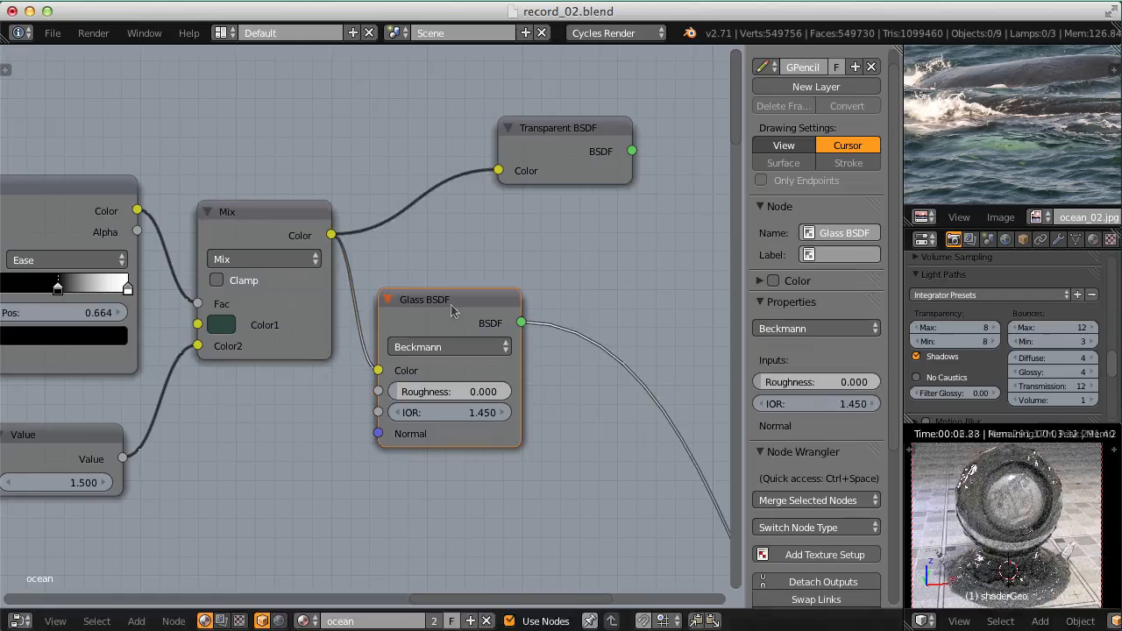
- Examine the glass shading up close in the rendered preview, around the object's base and its round front
{"action": "scroll", "coordinate": [976, 565], "scroll_direction": "up", "scroll_amount": 3}
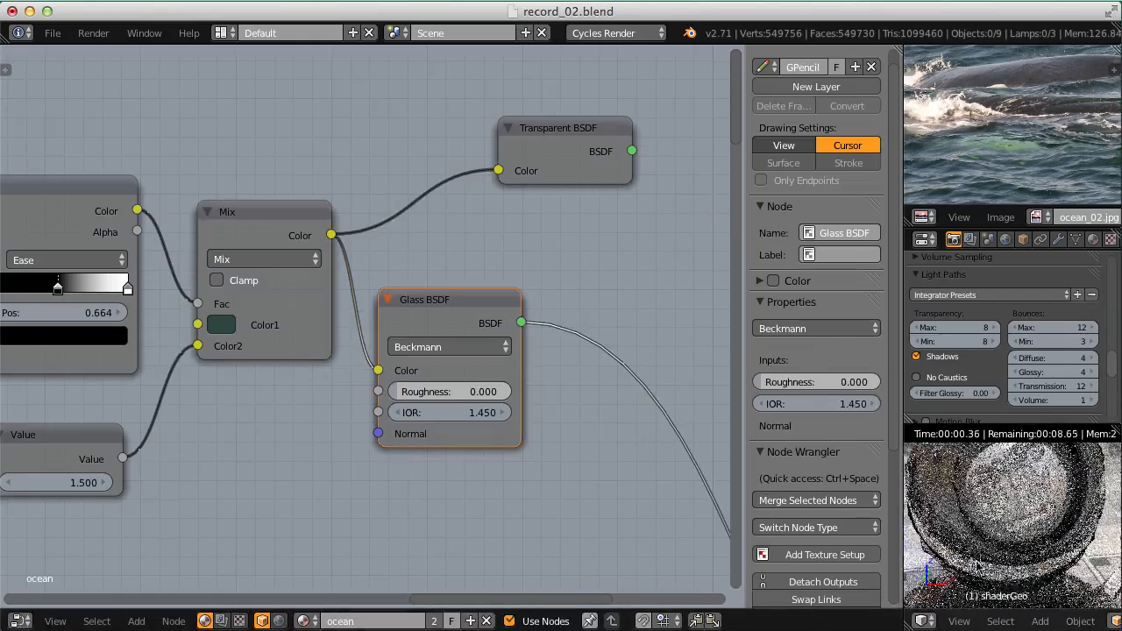
{"action": "middle_click_drag", "start_coordinate": [976, 565], "coordinate": [1019, 453], "text": "shift"}
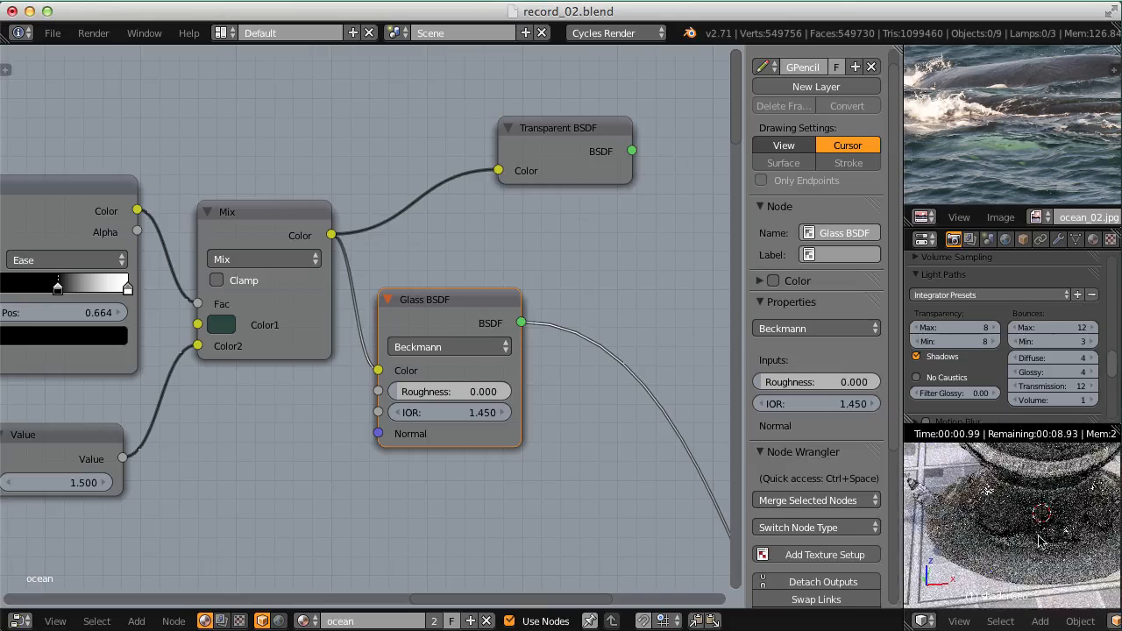
{"action": "middle_click_drag", "start_coordinate": [1061, 516], "coordinate": [1052, 553], "text": "shift"}
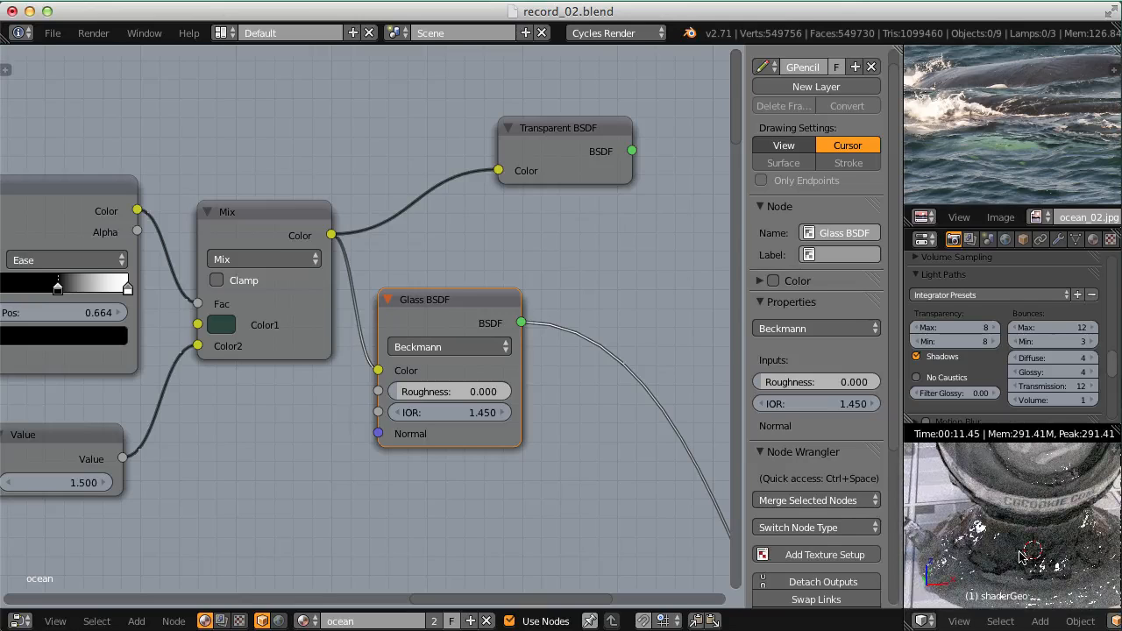
{"action": "middle_click_drag", "start_coordinate": [1015, 555], "coordinate": [1072, 550], "text": "shift"}
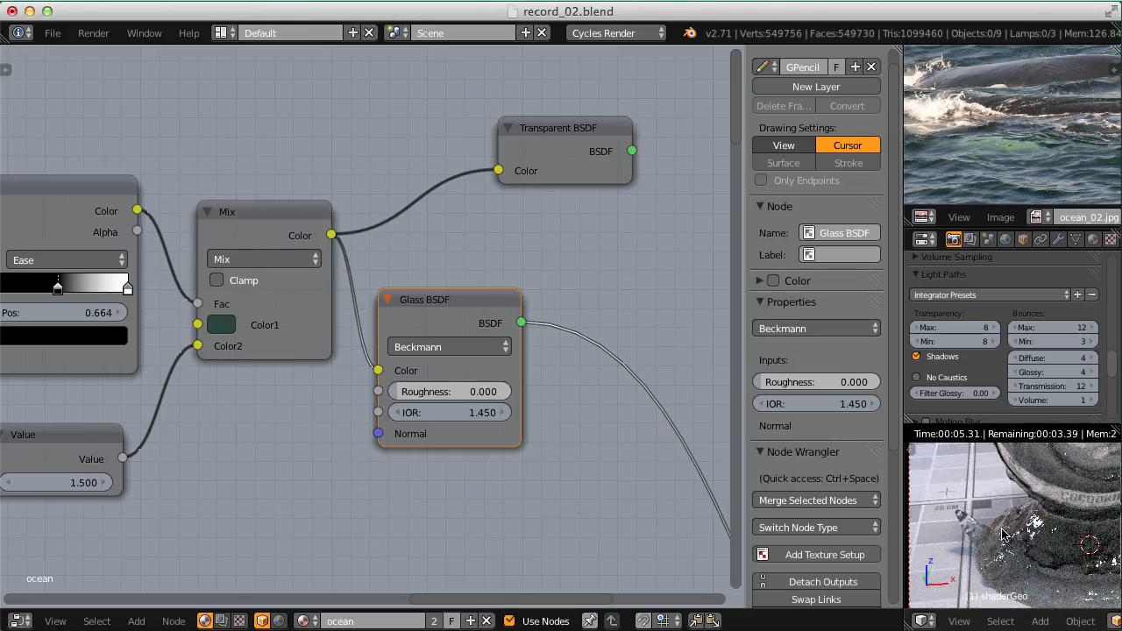
{"action": "scroll", "coordinate": [986, 579], "scroll_direction": "up", "scroll_amount": 3}
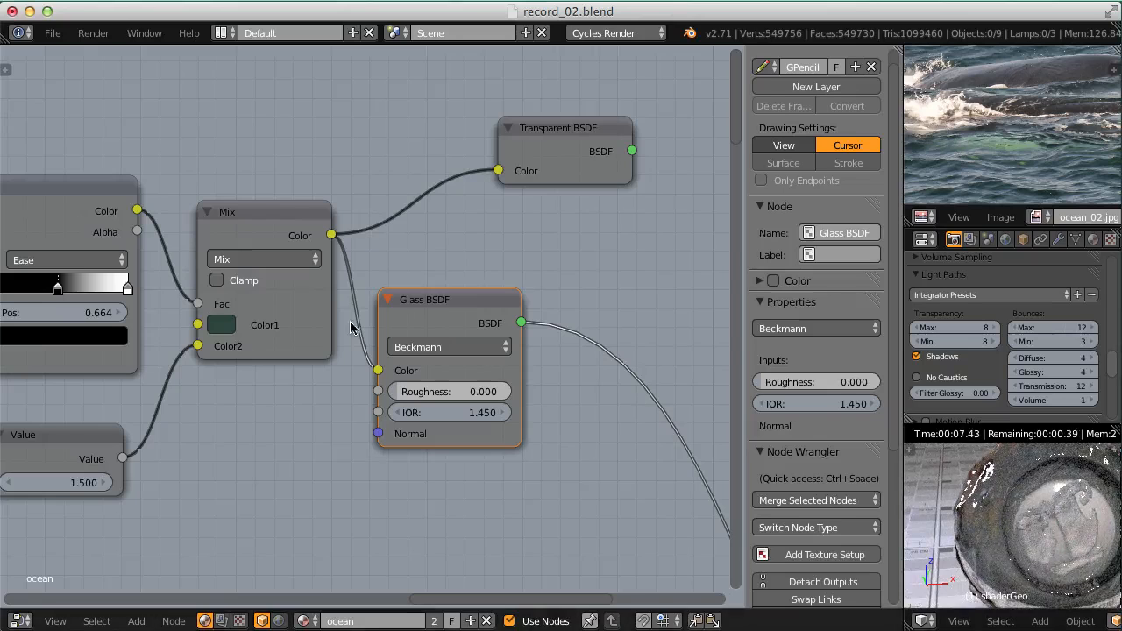
- Move the ColorRamp's black stop to about 0.709
{"action": "middle_click_drag", "start_coordinate": [257, 311], "coordinate": [665, 422]}
{"action": "scroll", "coordinate": [649, 424], "scroll_direction": "up", "scroll_amount": 5}
{"action": "middle_click_drag", "start_coordinate": [531, 422], "coordinate": [440, 401]}
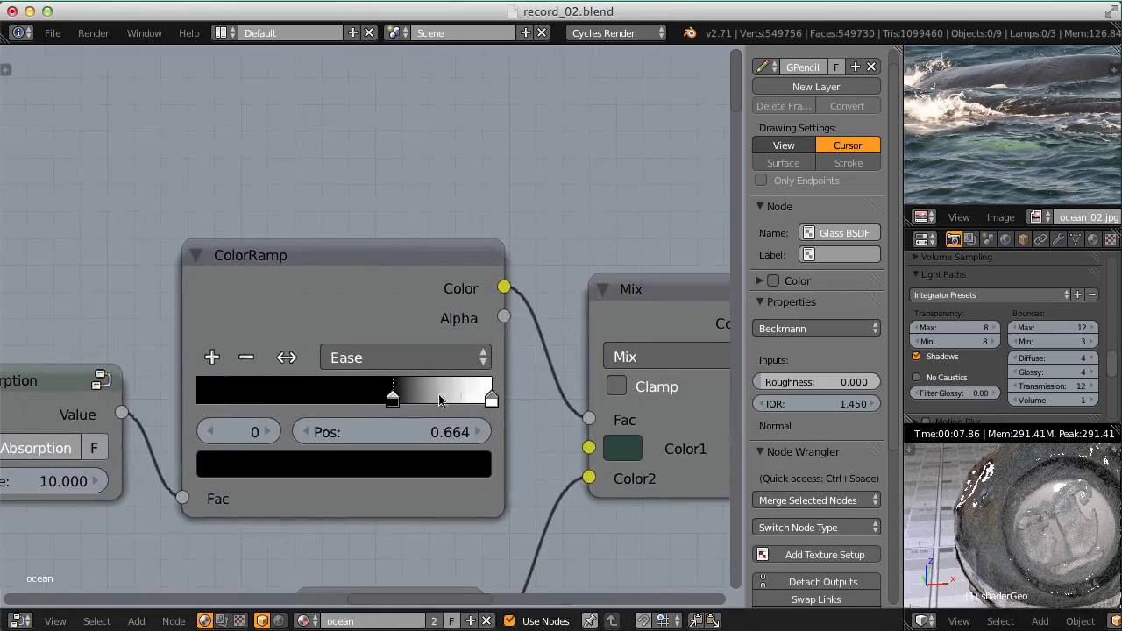
{"action": "left_click_drag", "start_coordinate": [393, 399], "coordinate": [406, 400]}
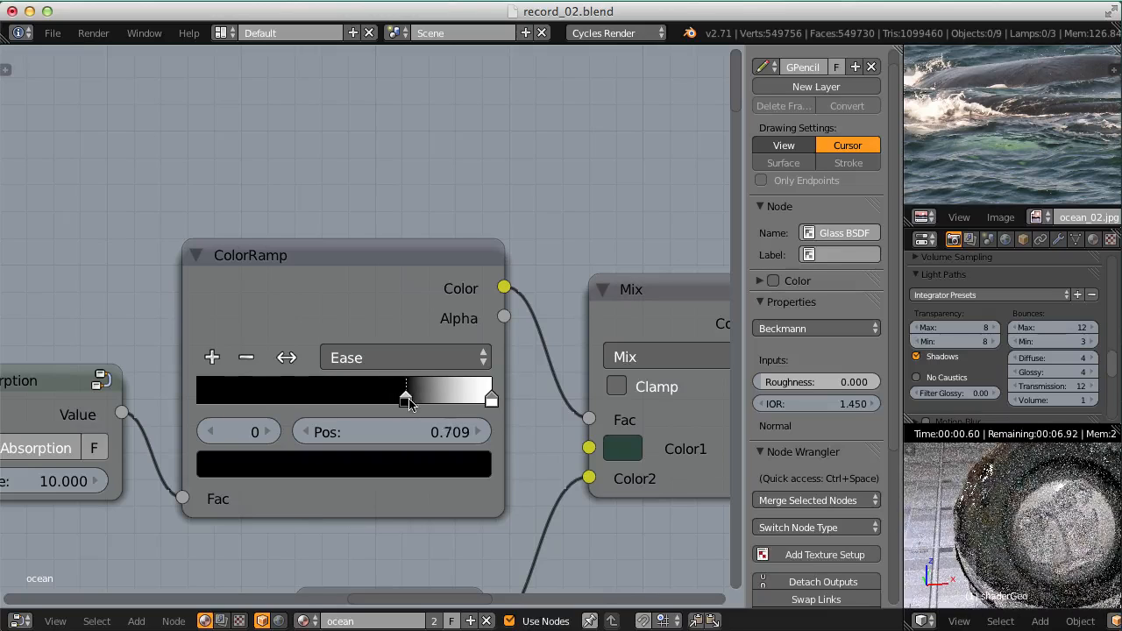
- Set the saturation of the Mix node's Color1 to 0.5 and shift its hue slightly toward blue
{"action": "left_click", "coordinate": [623, 448]}
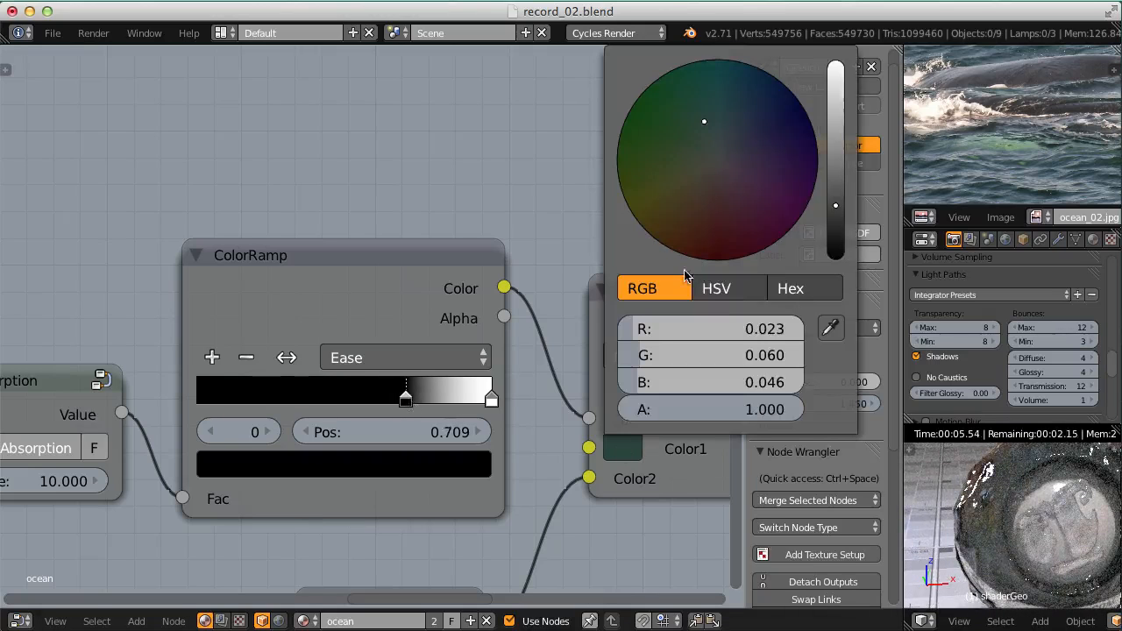
{"action": "left_click", "coordinate": [721, 289]}
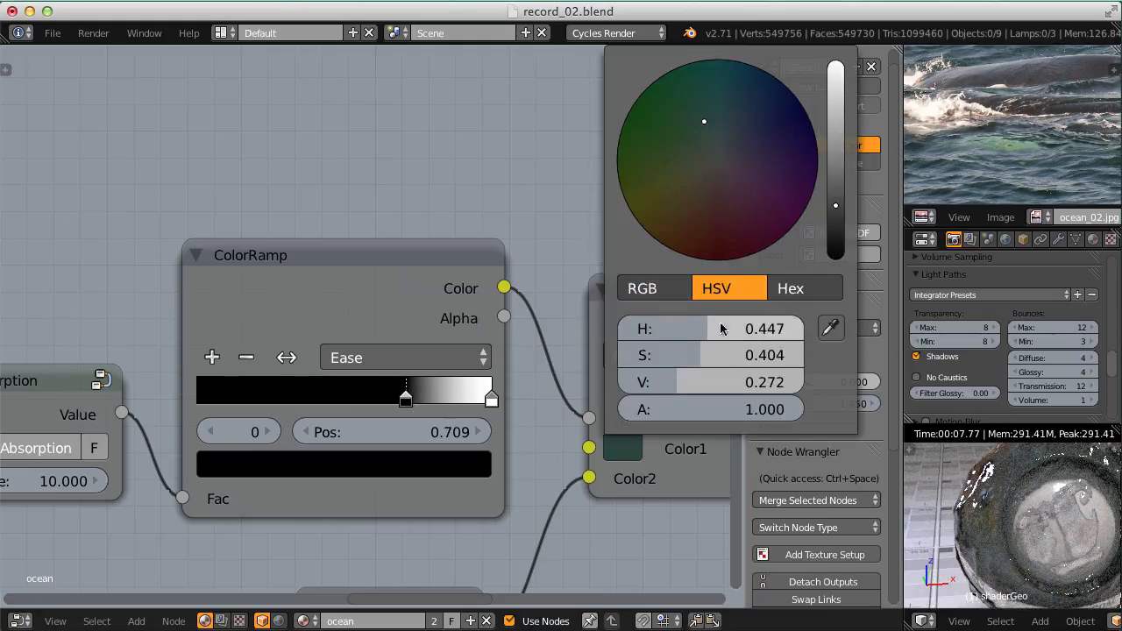
{"action": "left_click", "coordinate": [714, 354]}
{"action": "type", "text": ".5"}
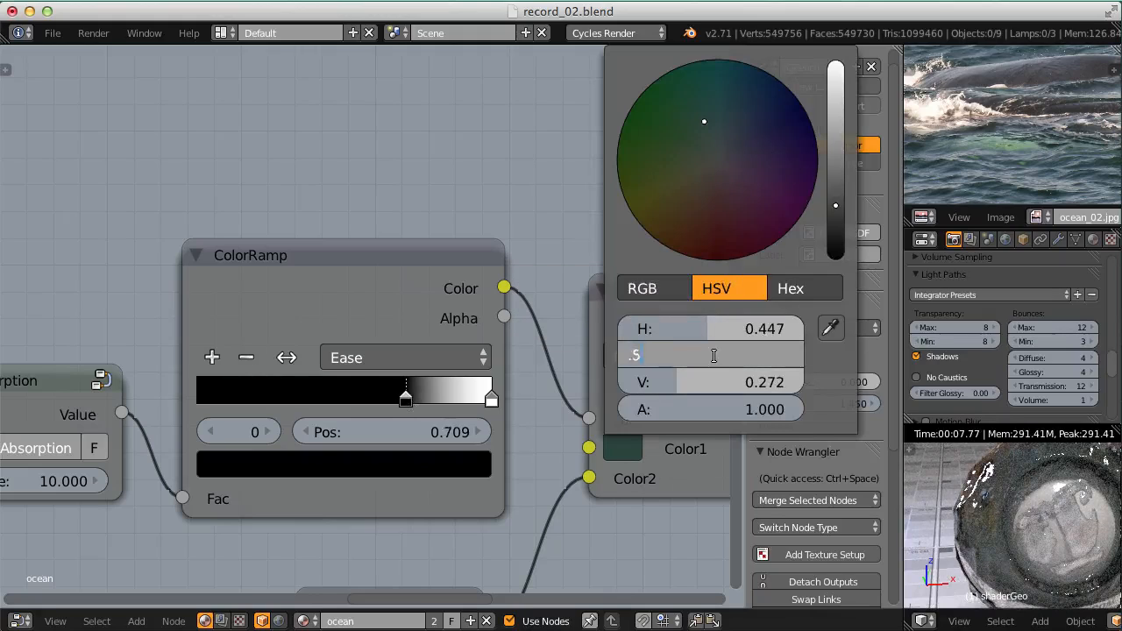
{"action": "key", "text": "Return"}
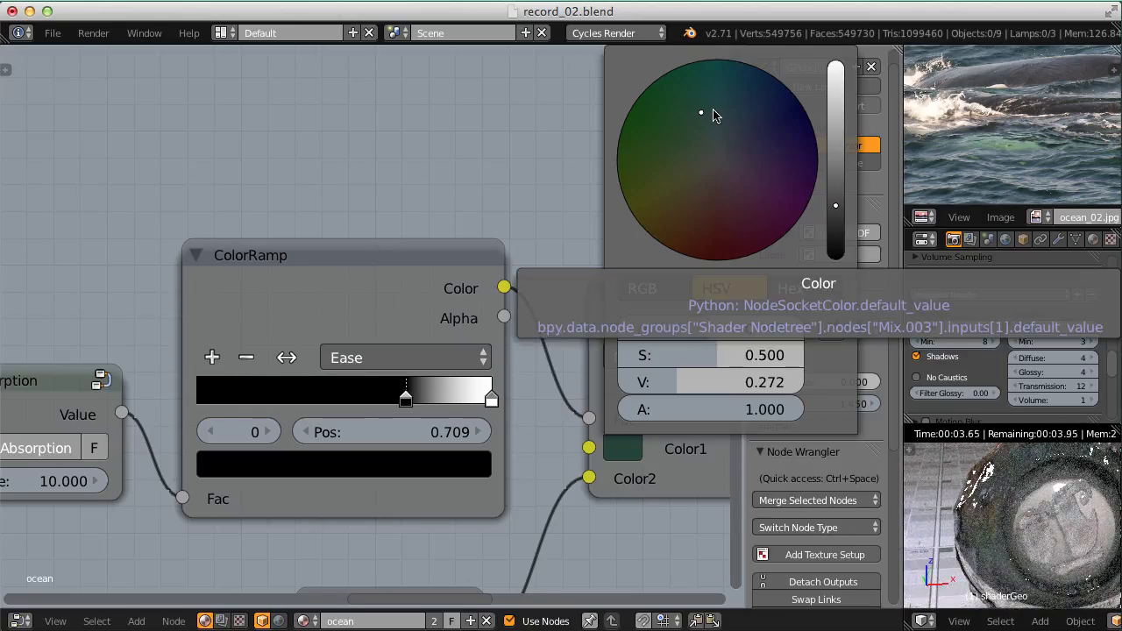
{"action": "left_click_drag", "start_coordinate": [704, 326], "coordinate": [710, 329]}
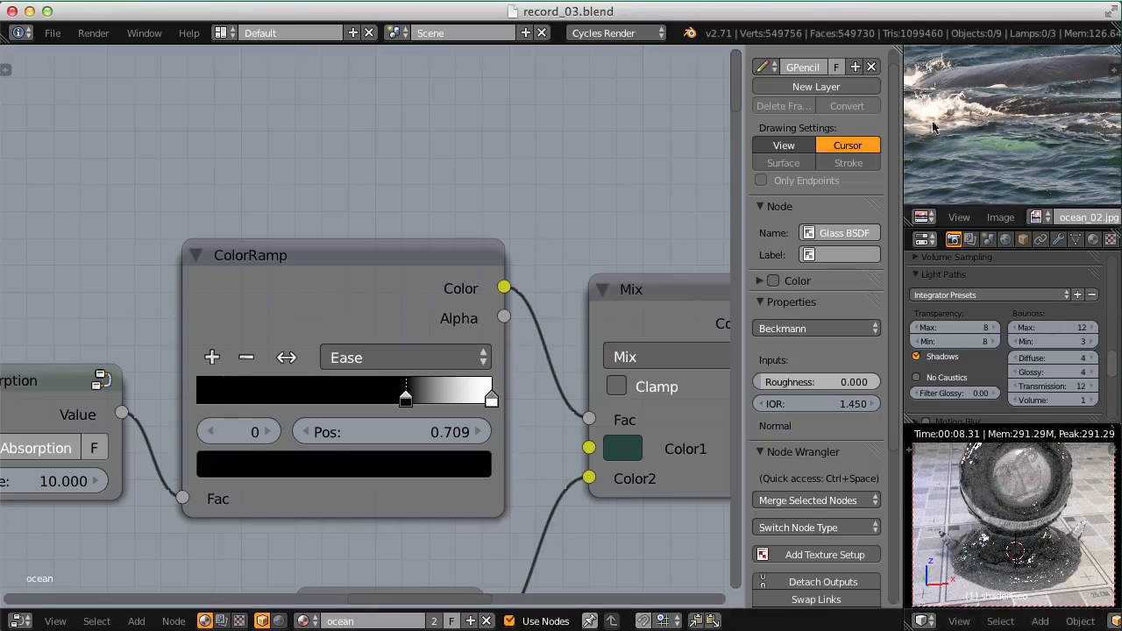
- Examine the ocean_02.jpg reference photo enlarged to full screen, and review the Mix and Glass BSDF nodes back in the node tree
{"action": "key", "text": "shift+space"}
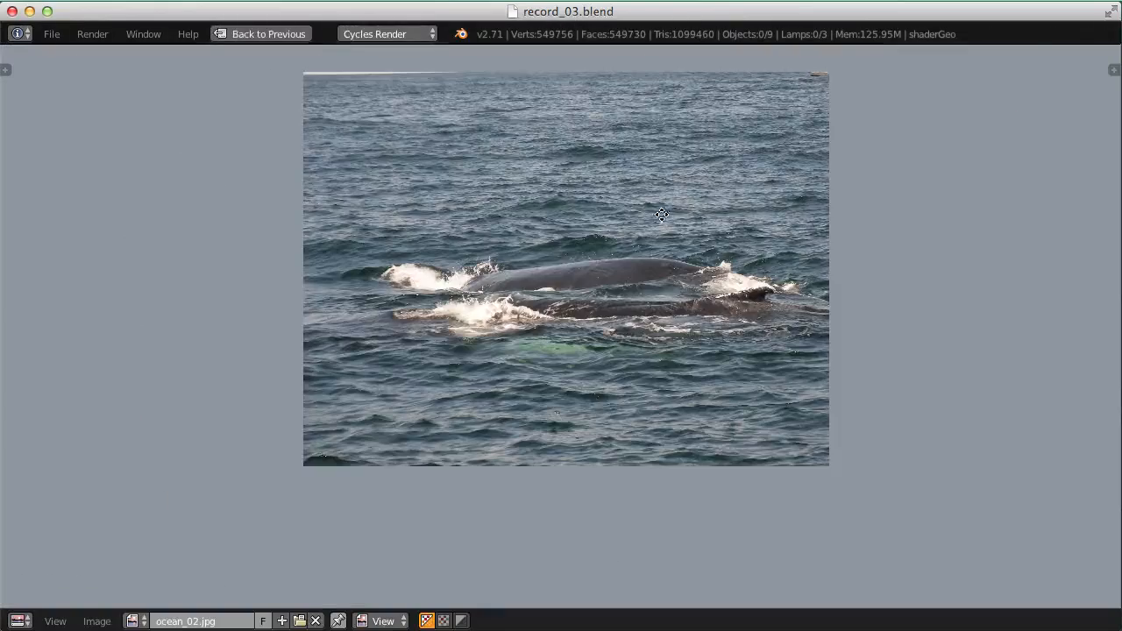
{"action": "middle_click_drag", "start_coordinate": [660, 206], "coordinate": [643, 394], "text": "ctrl"}
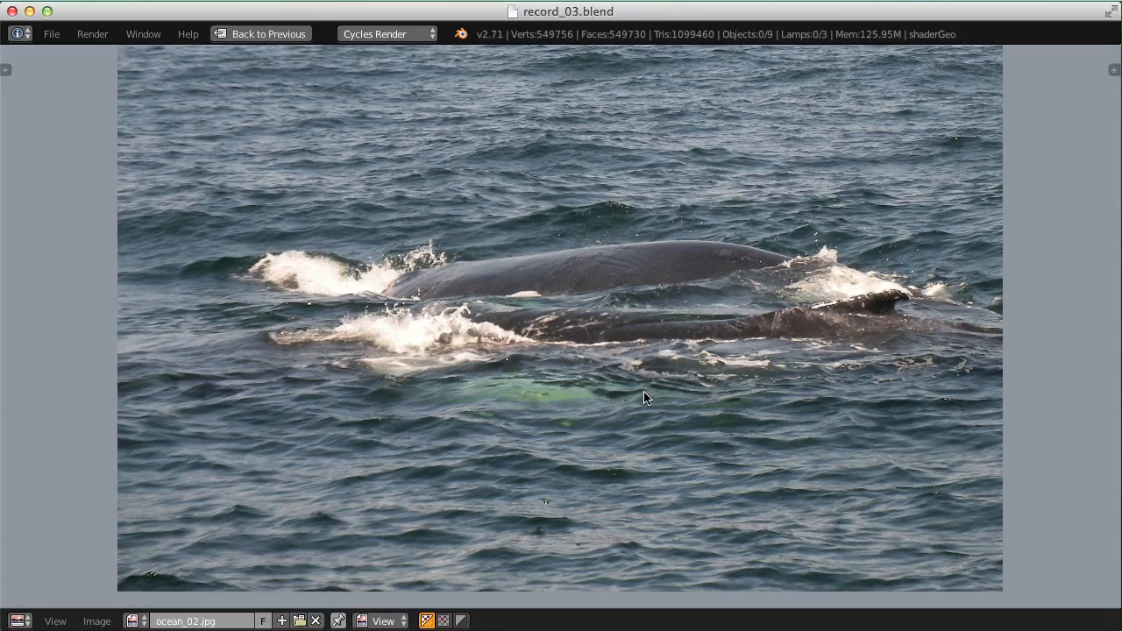
{"action": "key", "text": "ctrl+Up"}
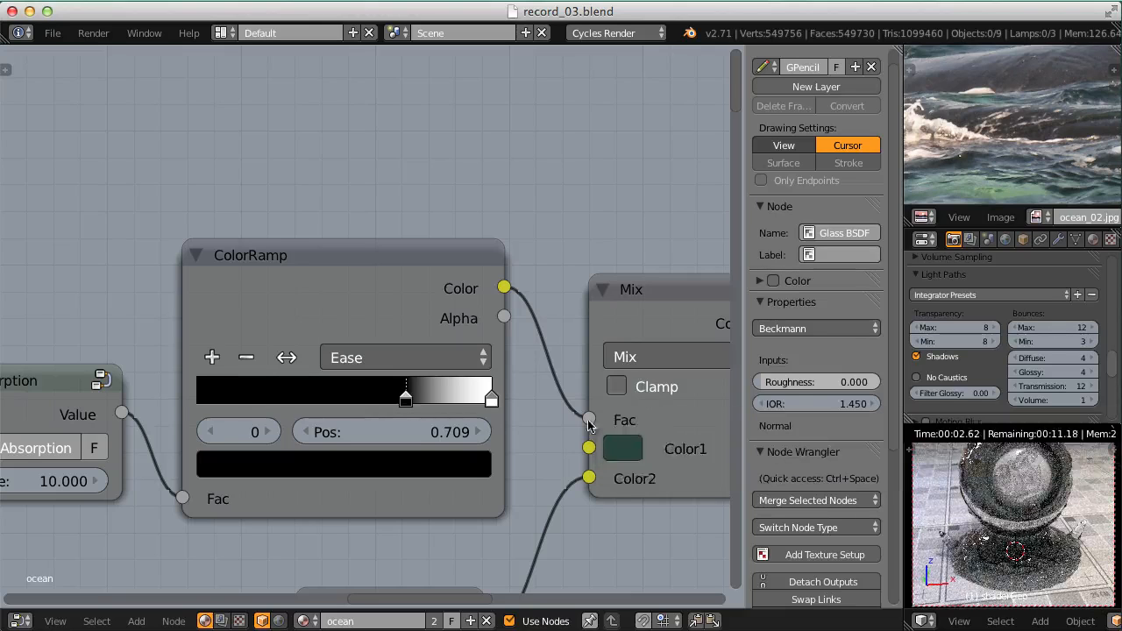
{"action": "scroll", "coordinate": [580, 299], "scroll_direction": "down", "scroll_amount": 3}
{"action": "scroll", "coordinate": [579, 300], "scroll_direction": "down", "scroll_amount": 4}
{"action": "middle_click_drag", "start_coordinate": [608, 321], "coordinate": [412, 278]}
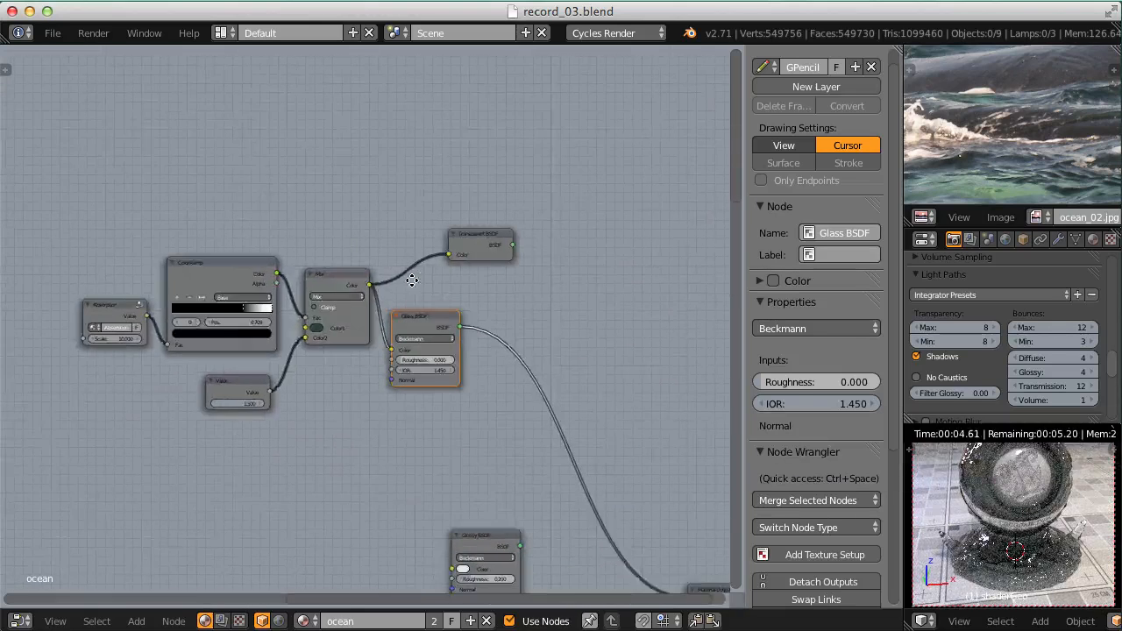
{"action": "scroll", "coordinate": [425, 281], "scroll_direction": "up", "scroll_amount": 5}
{"action": "middle_click_drag", "start_coordinate": [416, 336], "coordinate": [416, 338]}
{"action": "scroll", "coordinate": [416, 338], "scroll_direction": "up", "scroll_amount": 1}
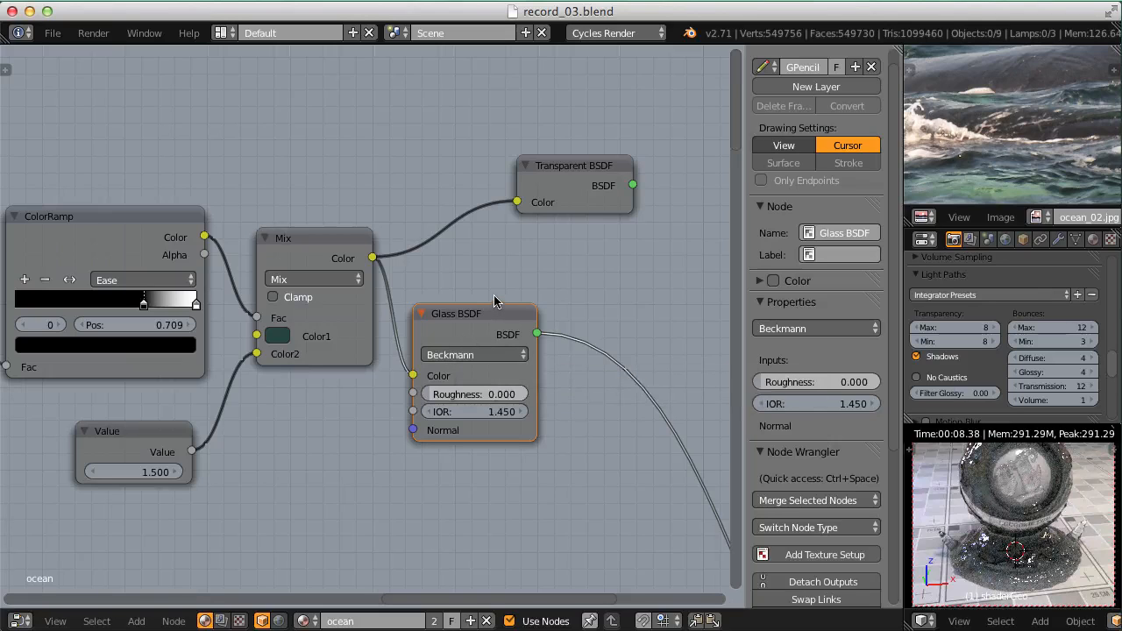
{"action": "scroll", "coordinate": [518, 395], "scroll_direction": "up", "scroll_amount": 3}
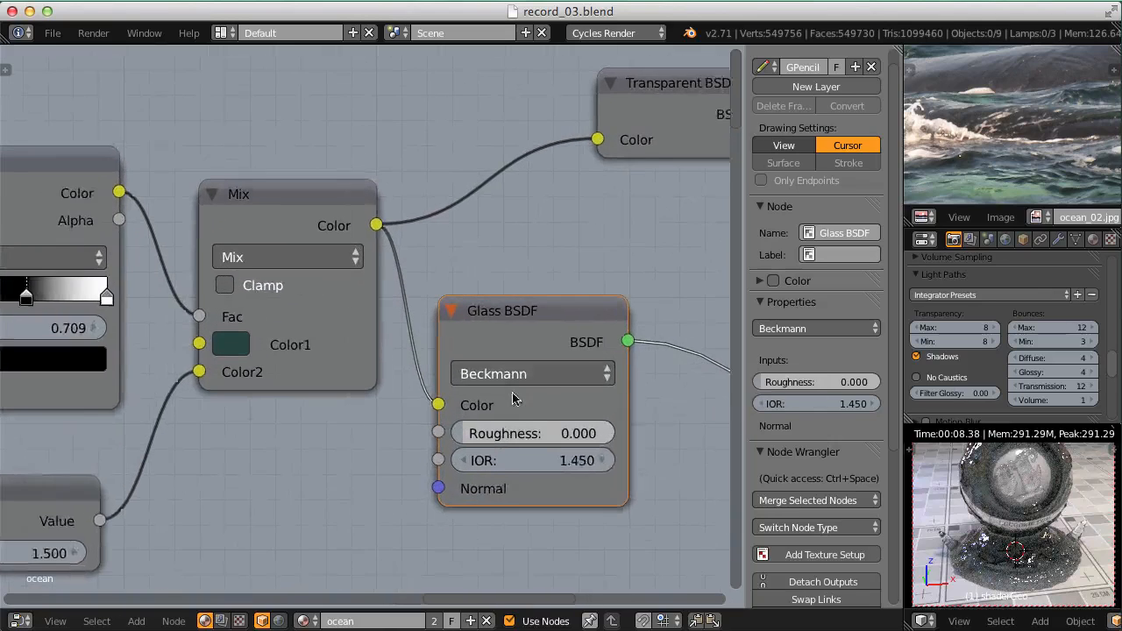
- Move the Glass BSDF lower and add a Refraction BSDF node between it and the Transparent BSDF
{"action": "middle_click_drag", "start_coordinate": [518, 395], "coordinate": [426, 376]}
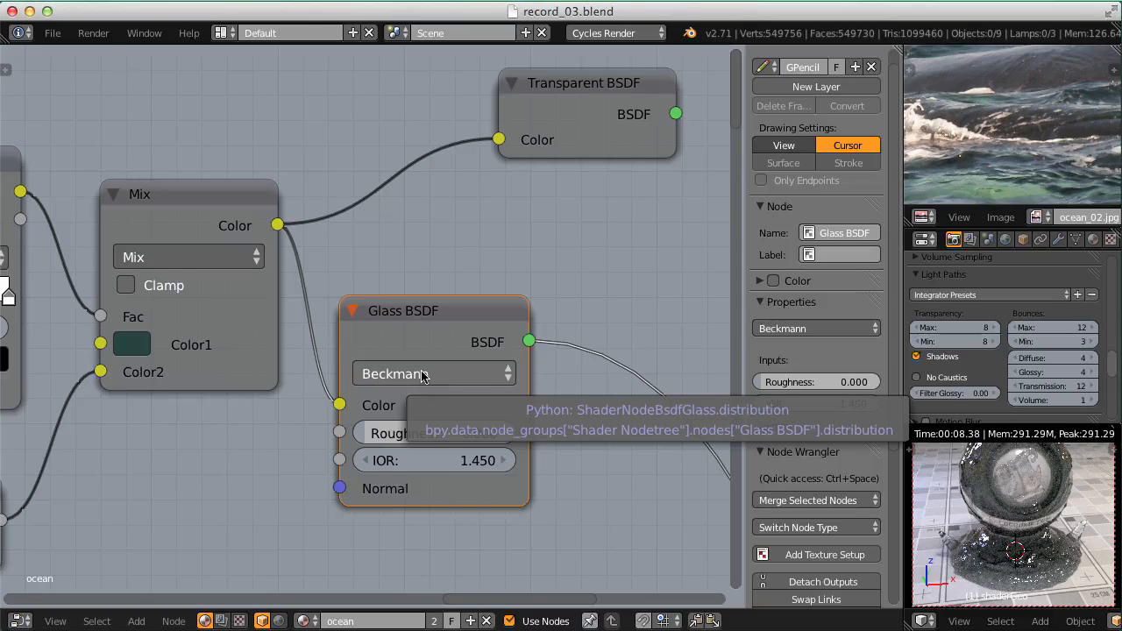
{"action": "scroll", "coordinate": [421, 375], "scroll_direction": "down", "scroll_amount": 3}
{"action": "left_click_drag", "start_coordinate": [405, 328], "coordinate": [432, 512]}
{"action": "key", "text": "shift+a"}
{"action": "mouse_move", "coordinate": [488, 317]}
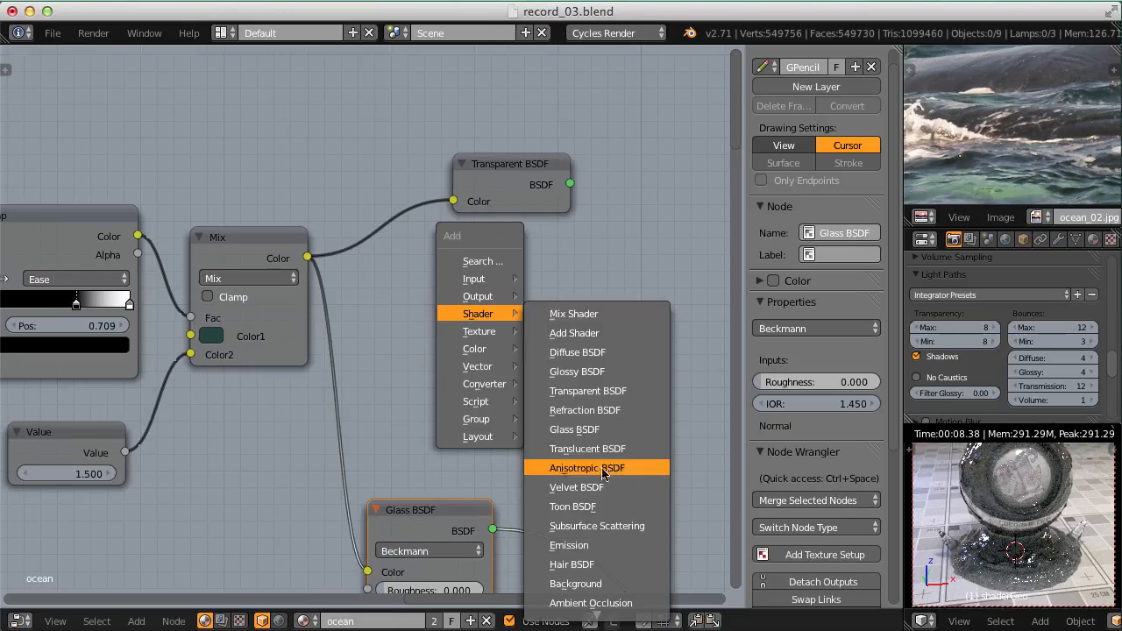
{"action": "left_click", "coordinate": [590, 408]}
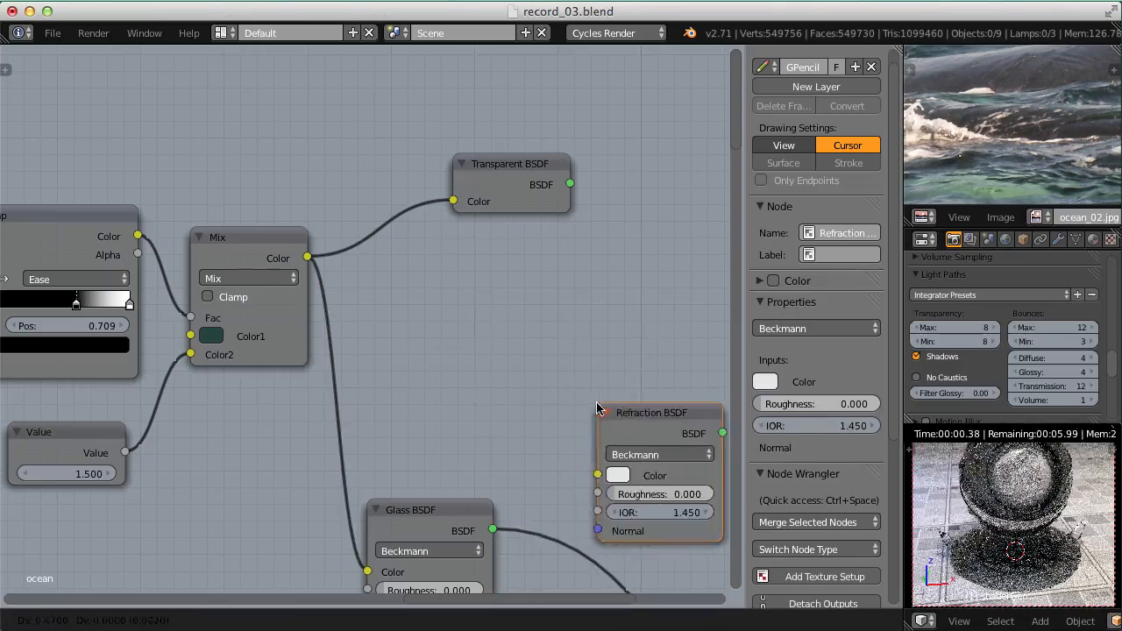
{"action": "left_click", "coordinate": [313, 265]}
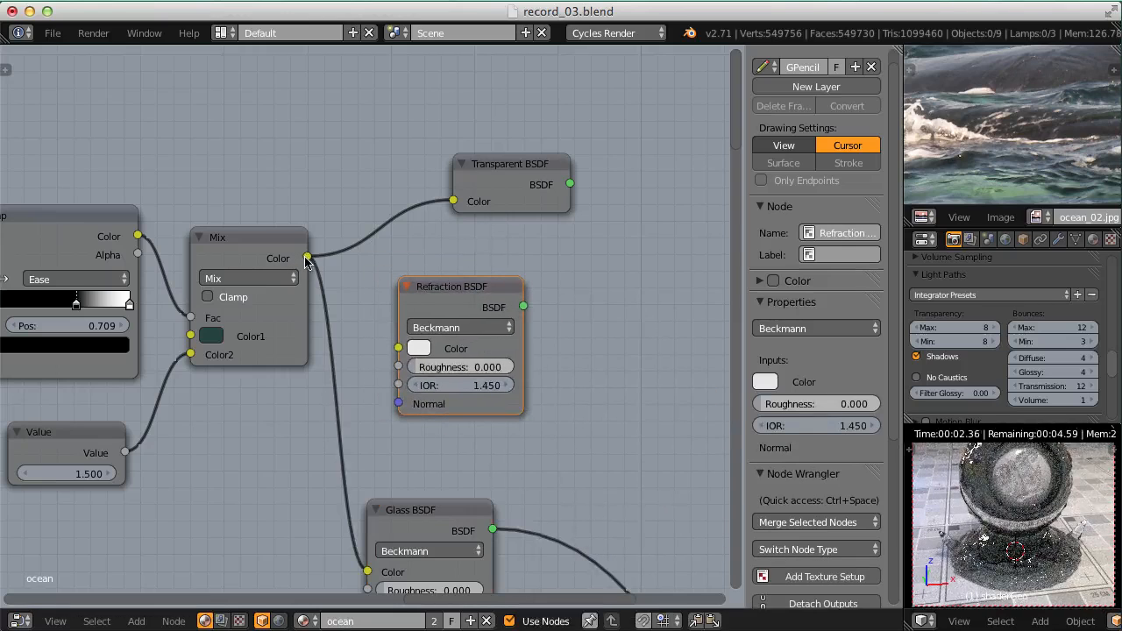
- Feed the Mix node's Color output into the Refraction BSDF's Color and connect the Refraction BSDF to the material output
{"action": "left_click_drag", "start_coordinate": [309, 258], "coordinate": [389, 354]}
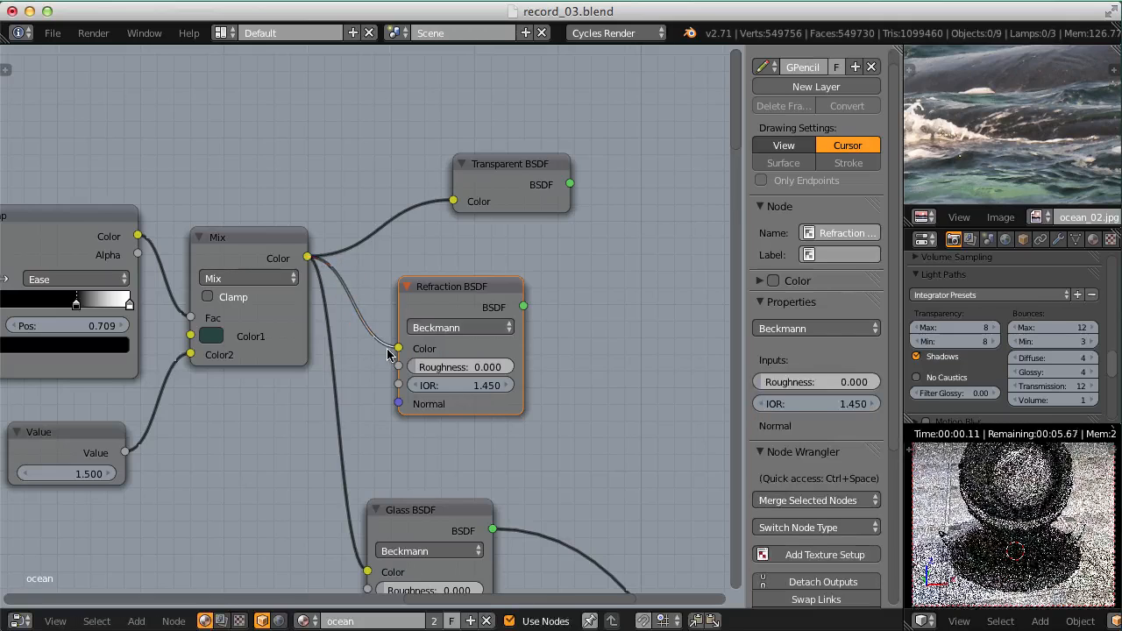
{"action": "left_click", "coordinate": [504, 299], "text": "ctrl+shift"}
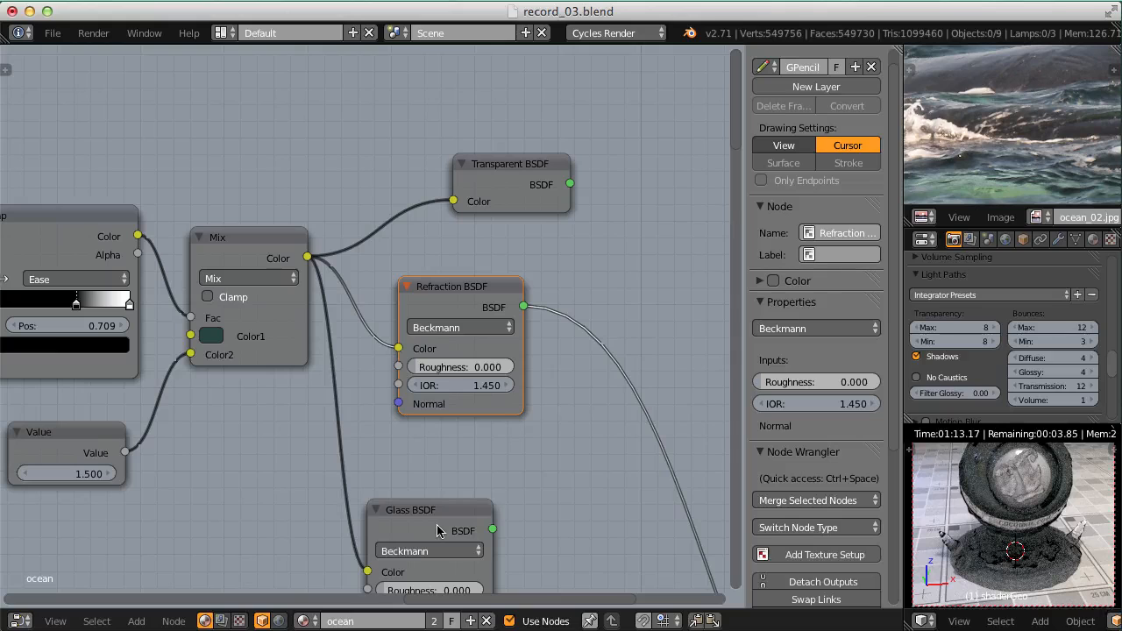
{"action": "middle_click_drag", "start_coordinate": [552, 407], "coordinate": [478, 372], "text": "ctrl"}
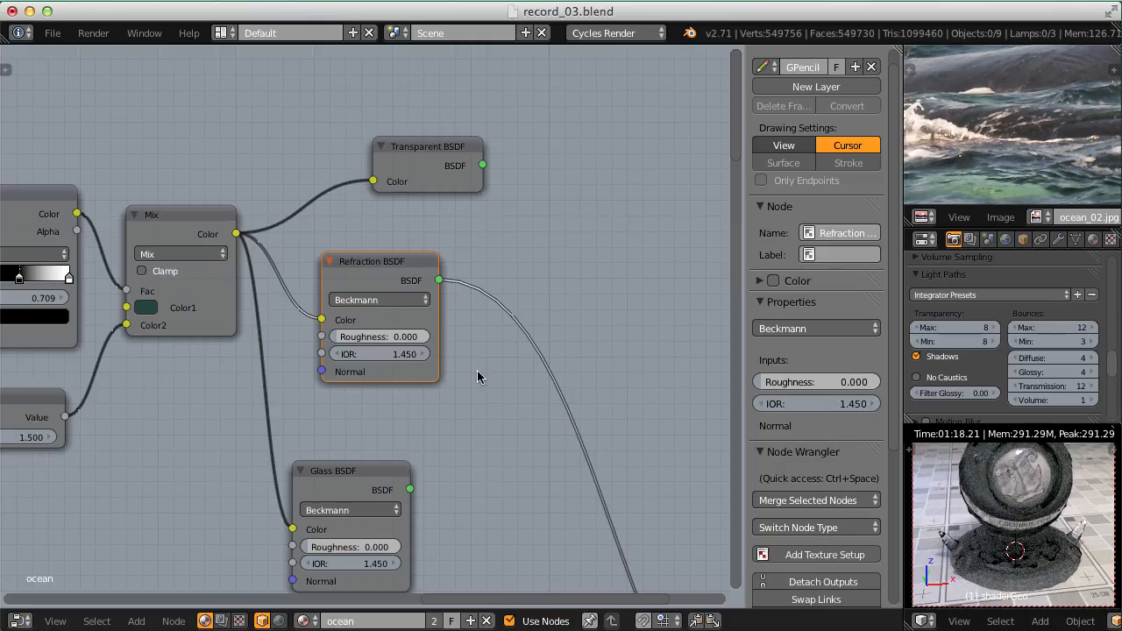
- Add a Light Path node above the Refraction BSDF and move the Transparent BSDF above the new node
{"action": "left_click_drag", "start_coordinate": [377, 474], "coordinate": [370, 458]}
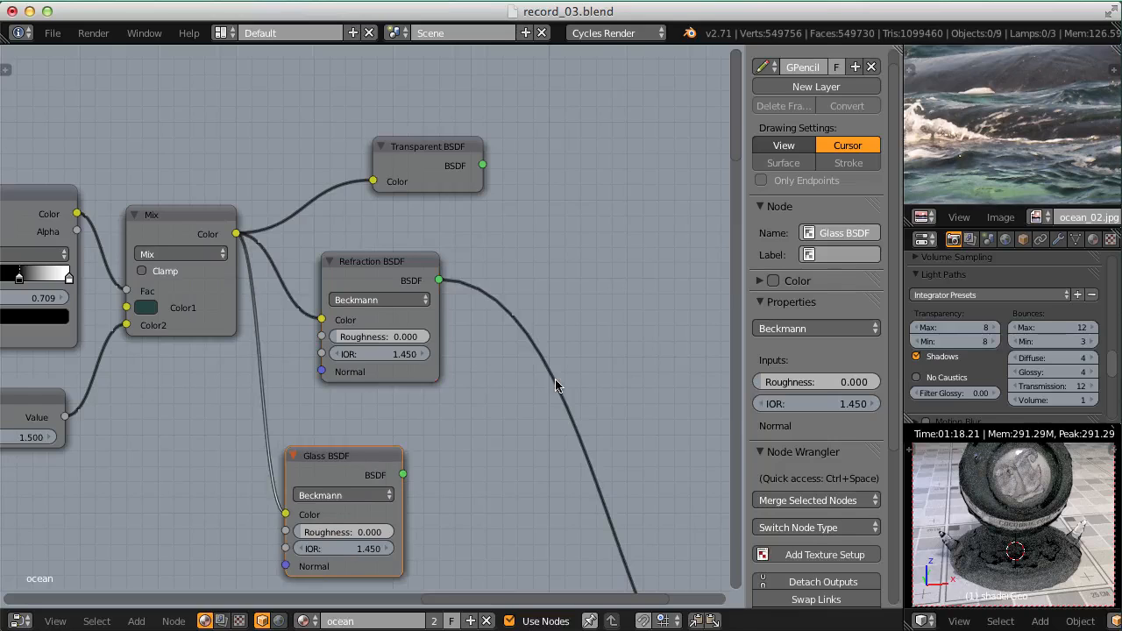
{"action": "scroll", "coordinate": [556, 386], "scroll_direction": "down", "scroll_amount": 2}
{"action": "key", "text": "shift+a"}
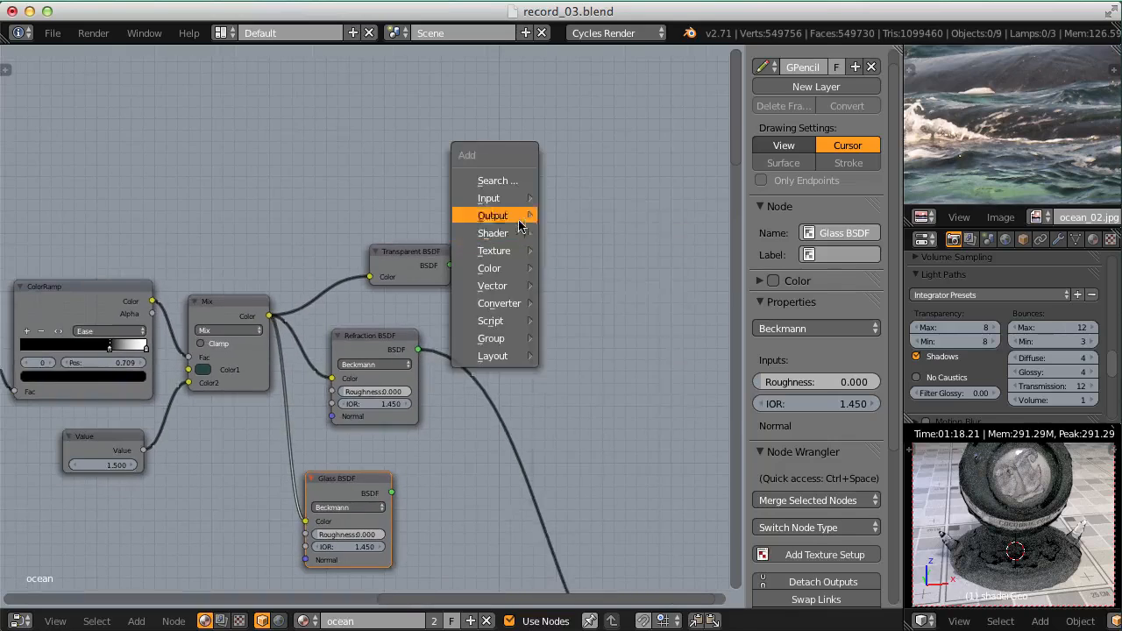
{"action": "mouse_move", "coordinate": [512, 199]}
{"action": "left_click", "coordinate": [587, 262]}
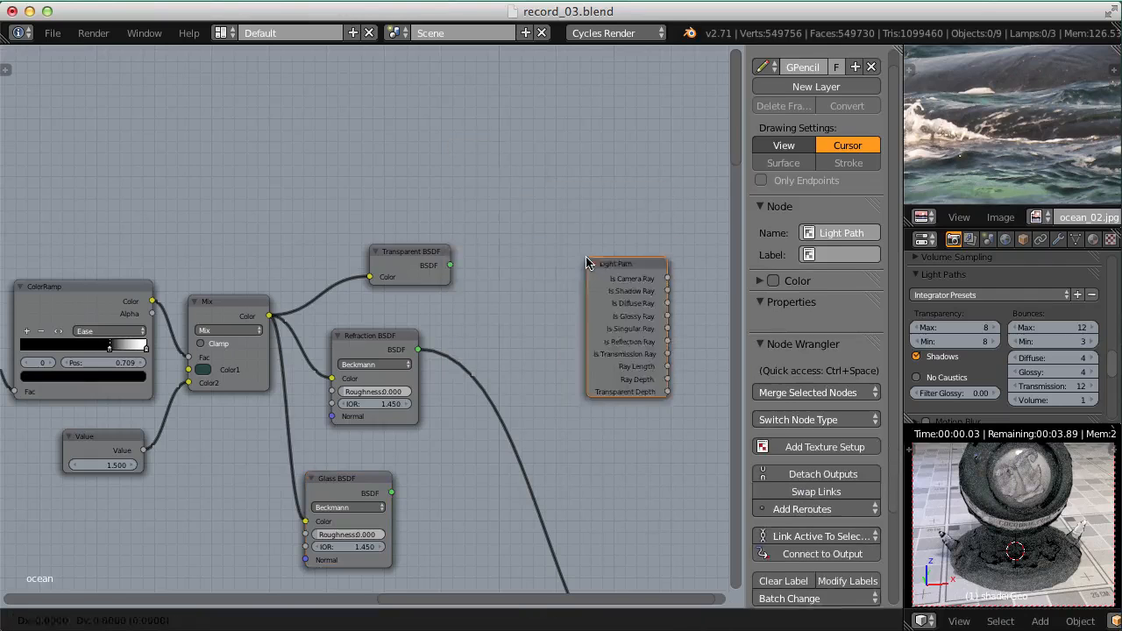
{"action": "left_click", "coordinate": [351, 172]}
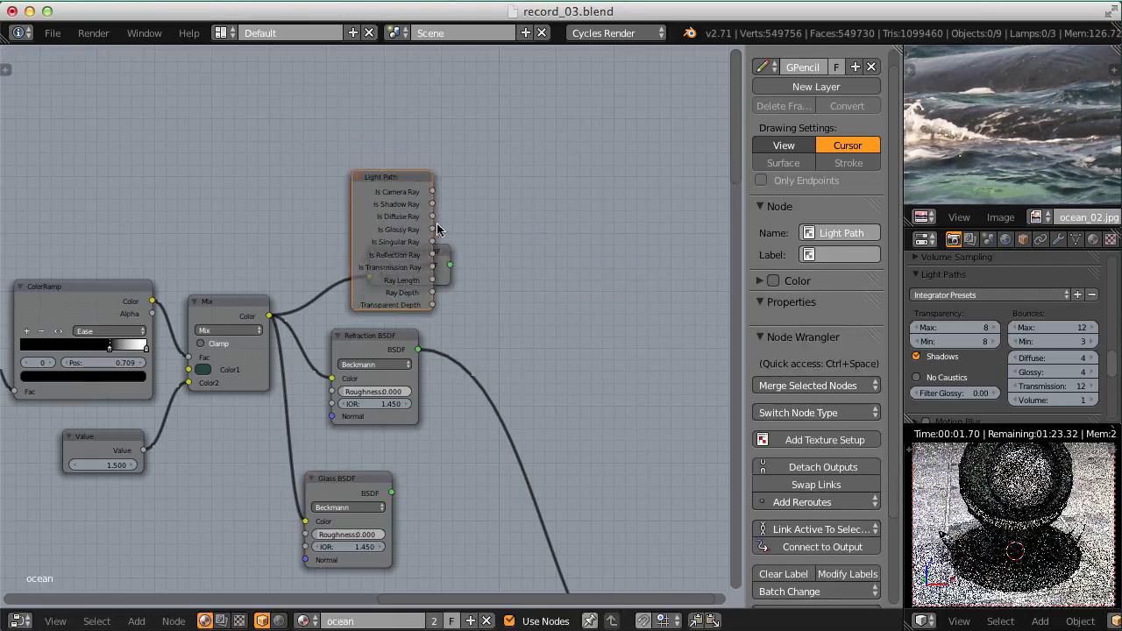
{"action": "left_click", "coordinate": [448, 250]}
{"action": "left_click_drag", "start_coordinate": [447, 251], "coordinate": [420, 102]}
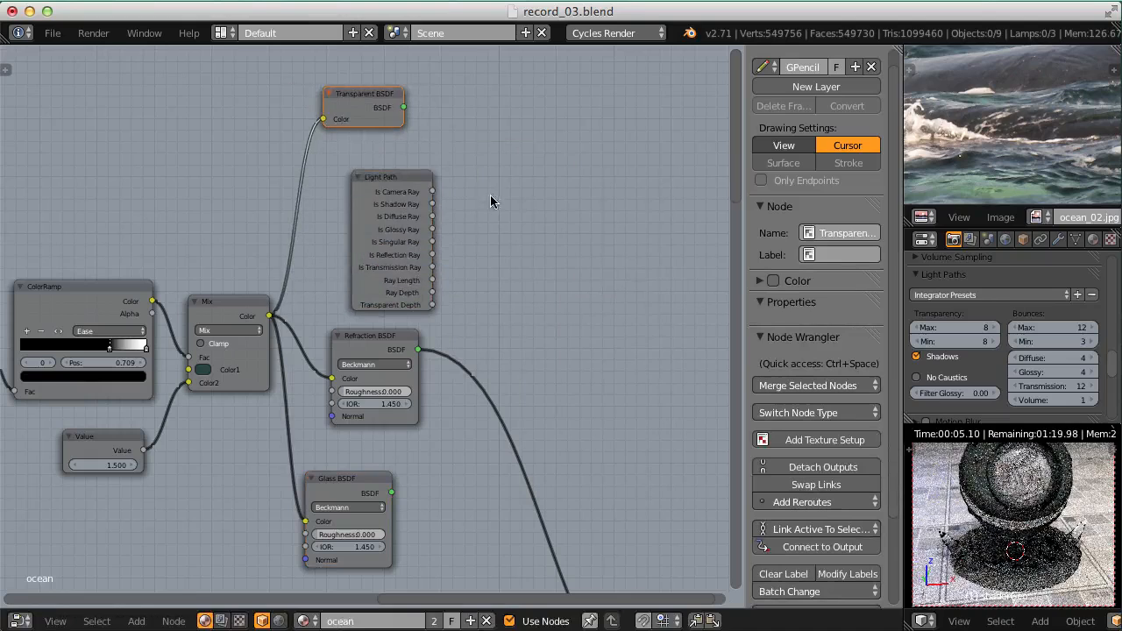
- Insert a Mix Shader node into the link between the Refraction BSDF and the material output
{"action": "key", "text": "shift+a"}
{"action": "mouse_move", "coordinate": [470, 240]}
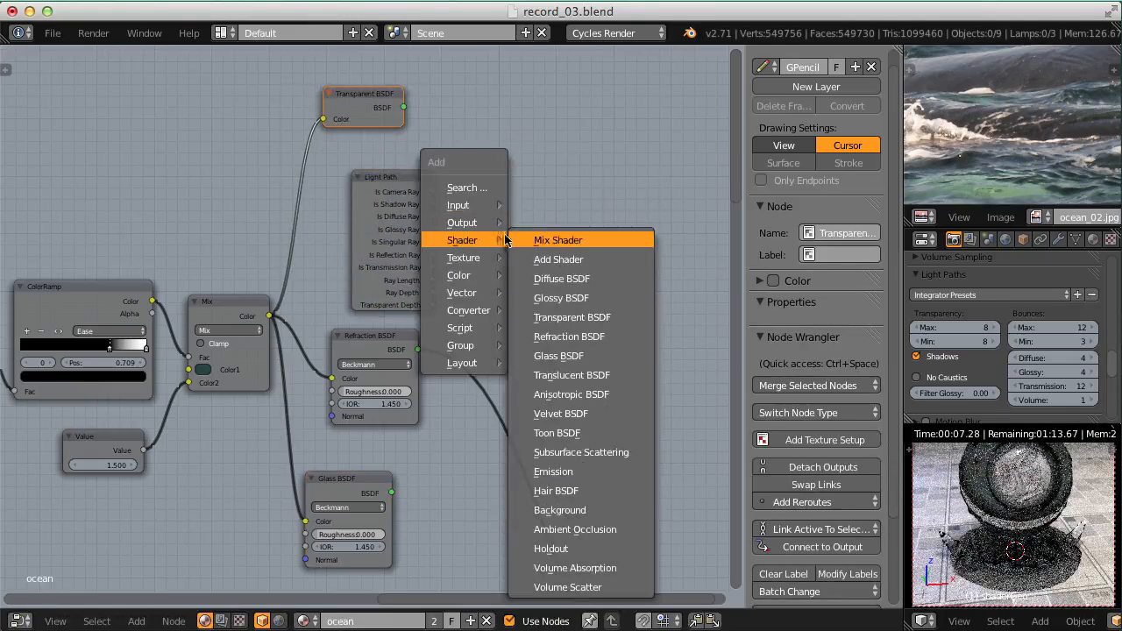
{"action": "left_click", "coordinate": [539, 241]}
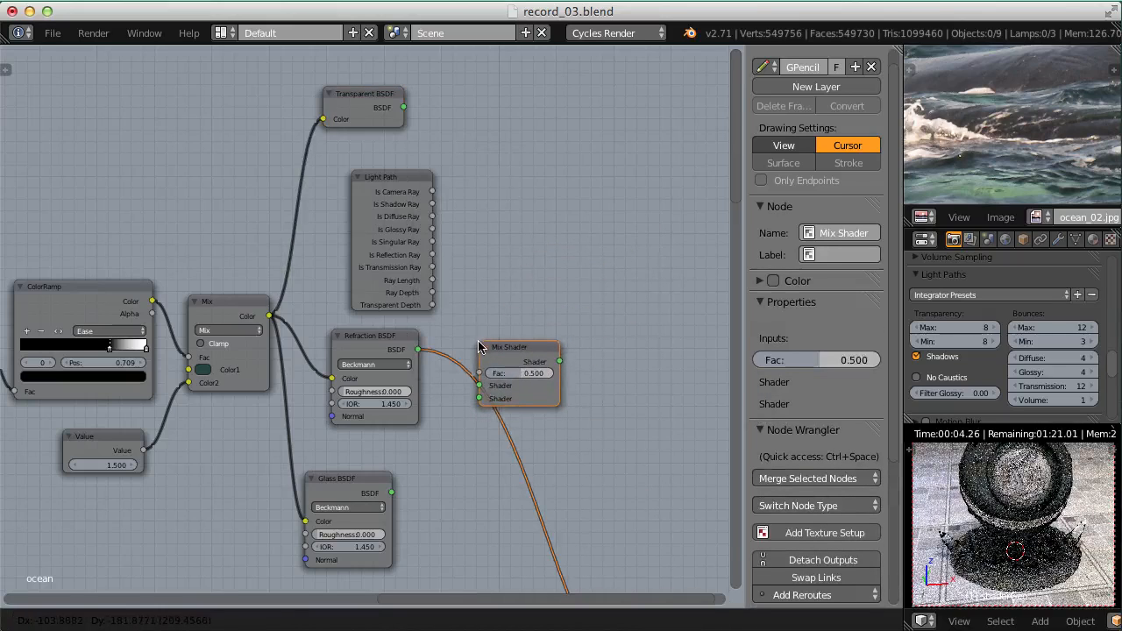
{"action": "left_click", "coordinate": [478, 346]}
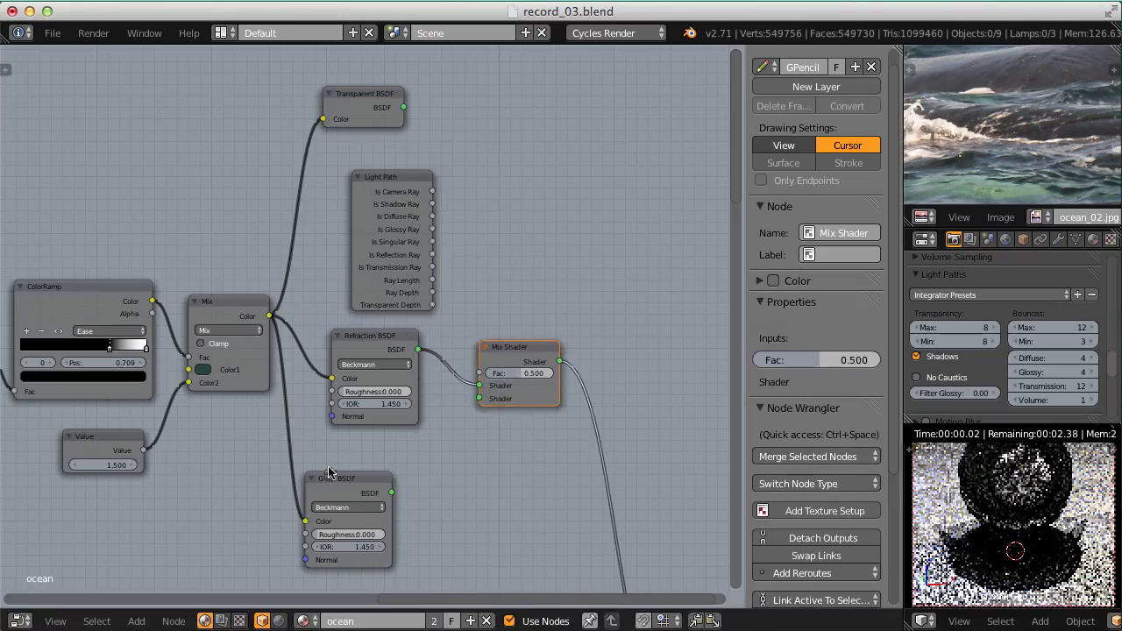
- Place the Glass BSDF directly beneath the Refraction BSDF and connect it to the Mix Shader's second Shader input
{"action": "left_click_drag", "start_coordinate": [324, 488], "coordinate": [352, 448]}
{"action": "scroll", "coordinate": [353, 449], "scroll_direction": "up", "scroll_amount": 2}
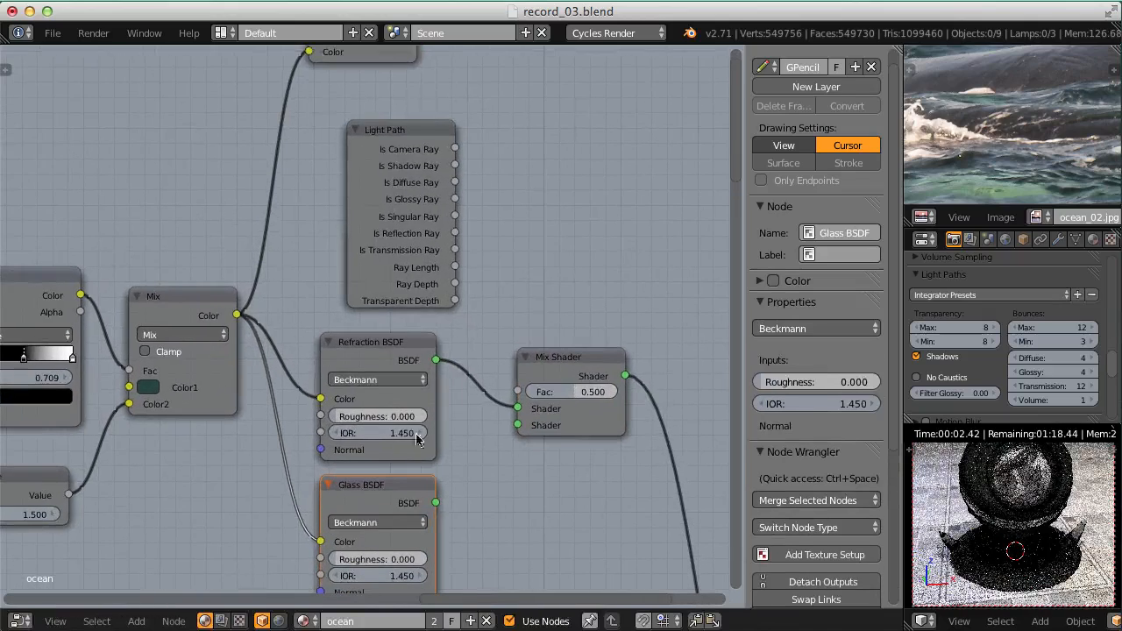
{"action": "left_click_drag", "start_coordinate": [436, 502], "coordinate": [517, 425]}
{"action": "middle_click_drag", "start_coordinate": [618, 203], "coordinate": [494, 266]}
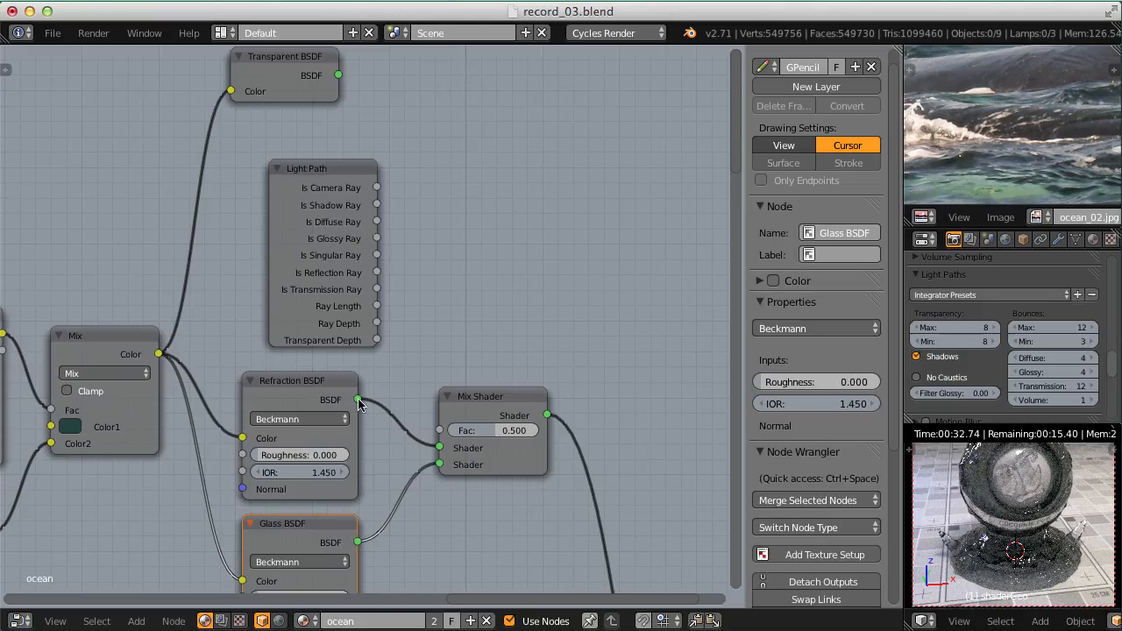
- Swap the Mix Shader's inputs so Glass BSDF feeds the first and Refraction BSDF the second, and stack Glass above Refraction
{"action": "left_click_drag", "start_coordinate": [357, 400], "coordinate": [440, 464]}
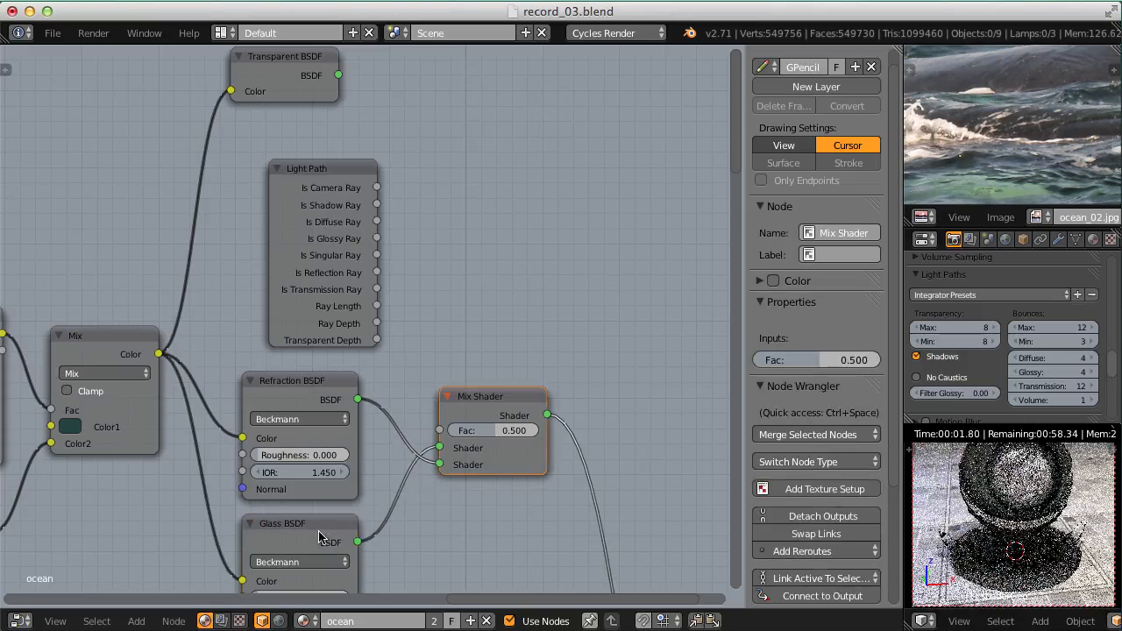
{"action": "mouse_move", "coordinate": [321, 541]}
{"action": "left_mouse_down"}
{"action": "mouse_move", "coordinate": [316, 387]}
{"action": "mouse_move", "coordinate": [320, 533]}
{"action": "left_mouse_up"}
{"action": "left_click_drag", "start_coordinate": [306, 403], "coordinate": [305, 366]}
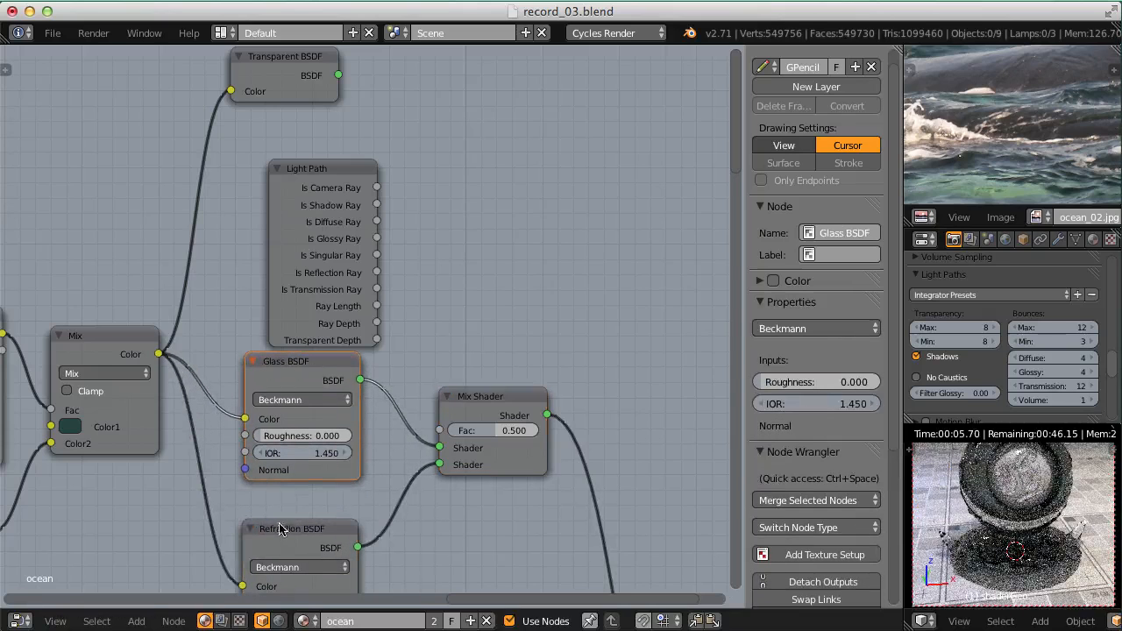
{"action": "left_click_drag", "start_coordinate": [282, 530], "coordinate": [284, 493]}
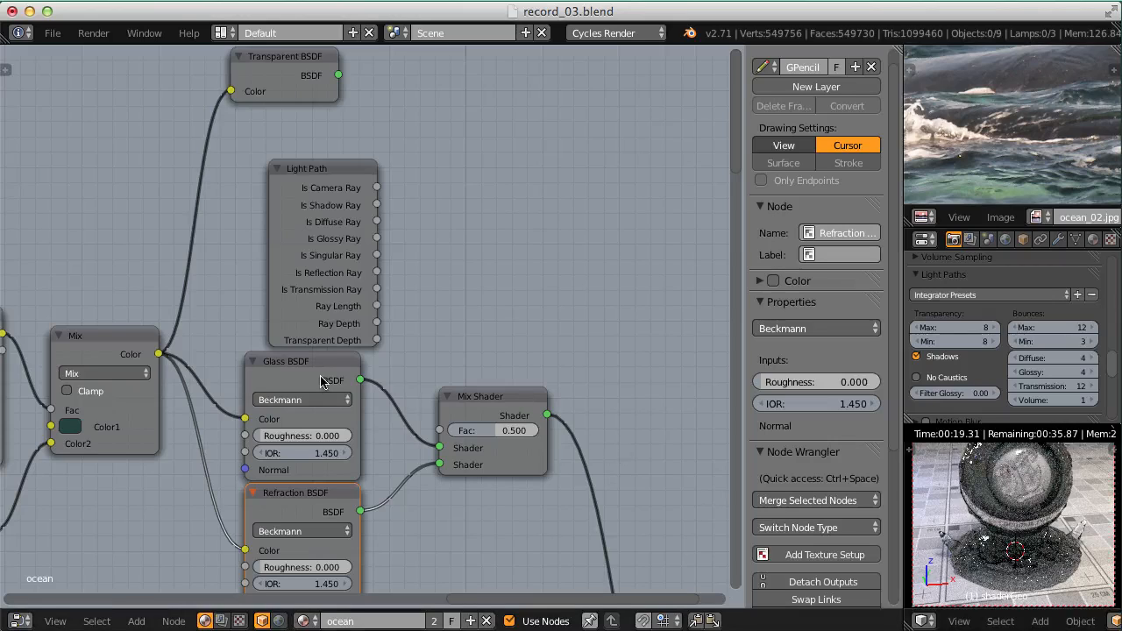
{"action": "middle_click_drag", "start_coordinate": [331, 367], "coordinate": [374, 318]}
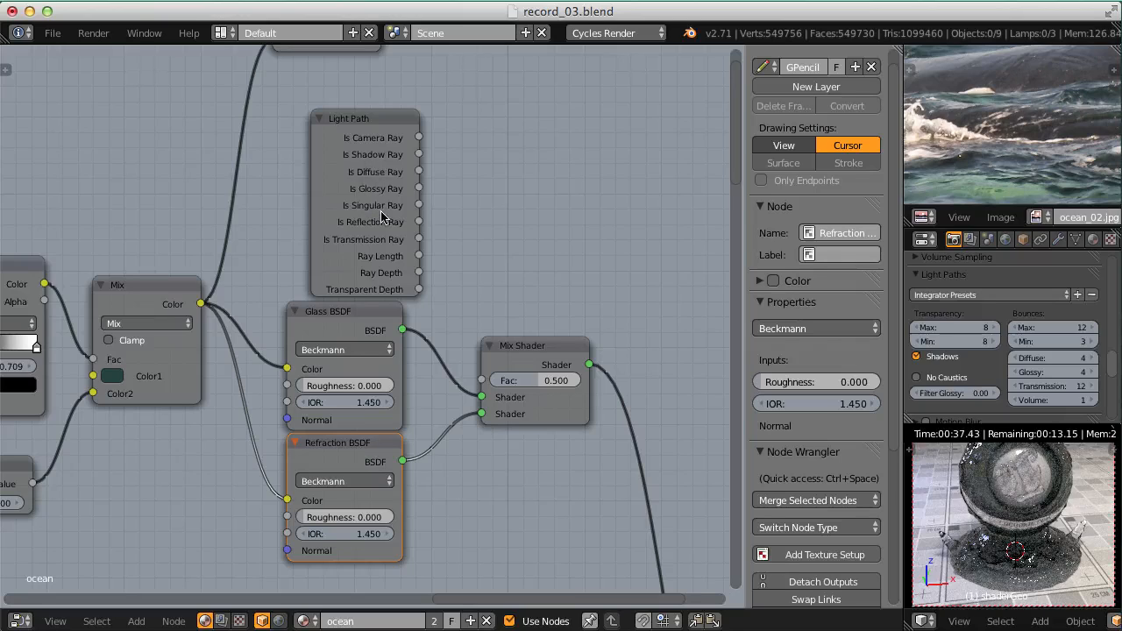
- Drive the Mix Shader's Fac with the Light Path node's Is Camera Ray output and examine the rendered object up close
{"action": "left_click_drag", "start_coordinate": [382, 217], "coordinate": [362, 209]}
{"action": "left_click_drag", "start_coordinate": [399, 131], "coordinate": [491, 364]}
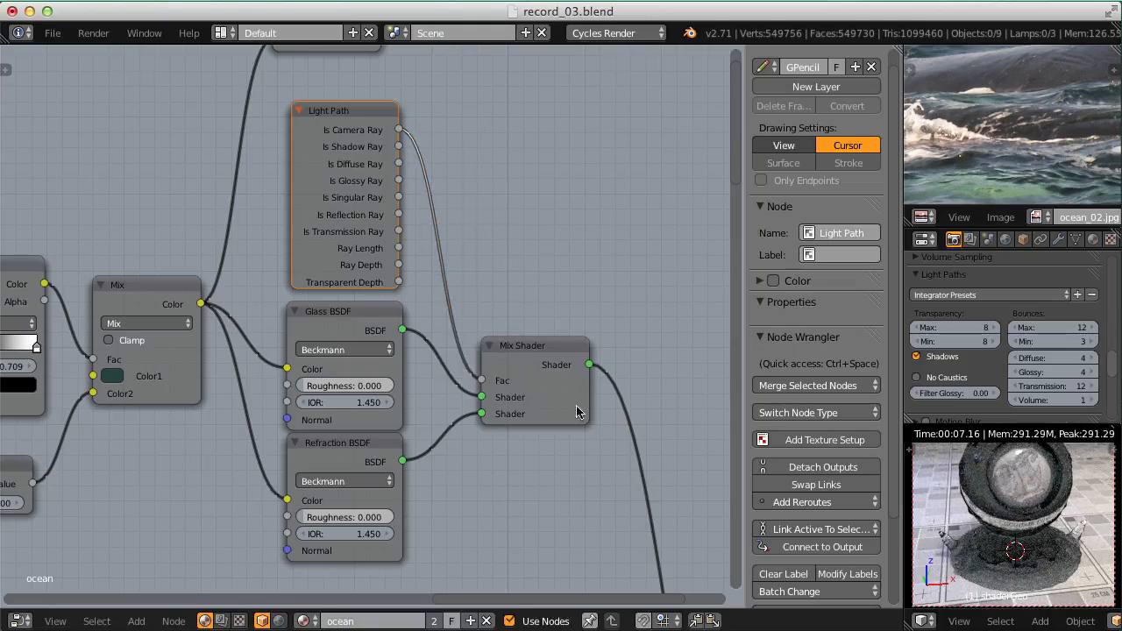
{"action": "scroll", "coordinate": [952, 492], "scroll_direction": "up", "scroll_amount": 5}
{"action": "middle_click_drag", "start_coordinate": [1008, 561], "coordinate": [1038, 617], "text": "shift"}
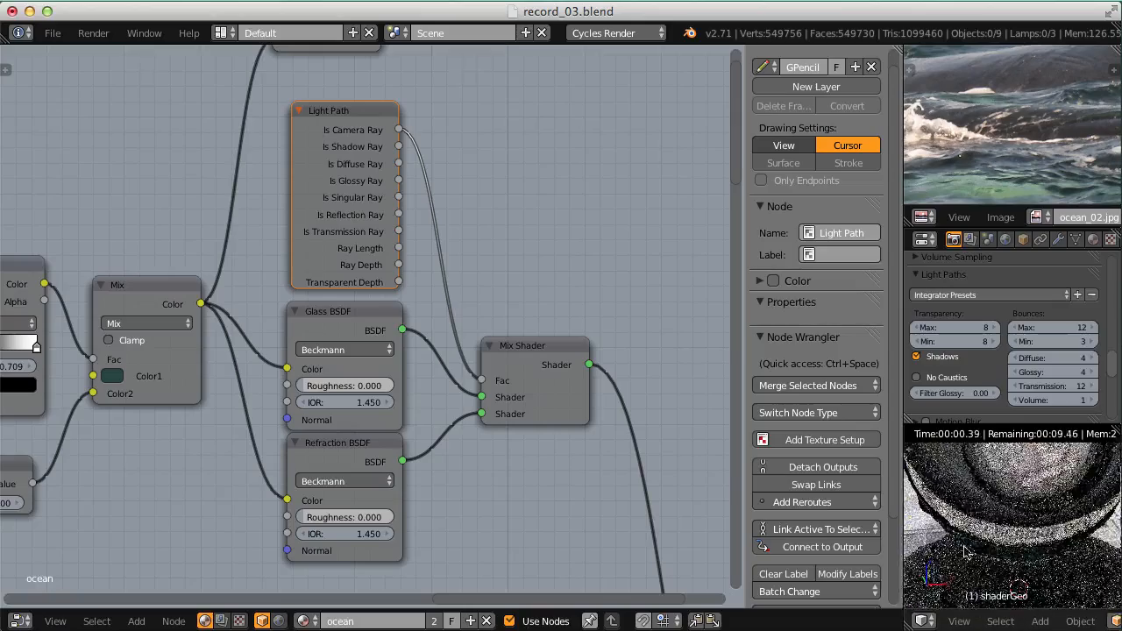
{"action": "middle_click_drag", "start_coordinate": [1008, 526], "coordinate": [999, 619], "text": "shift"}
{"action": "scroll", "coordinate": [998, 517], "scroll_direction": "up", "scroll_amount": 3}
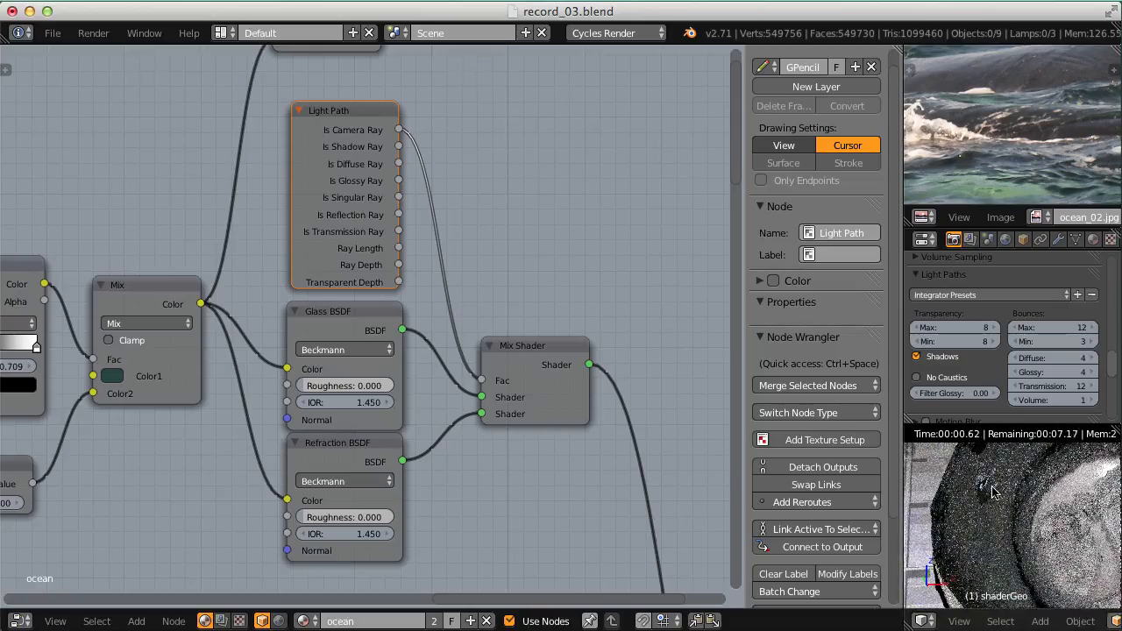
- Try a roughness of 0.2 on the Refraction BSDF
{"action": "middle_click_drag", "start_coordinate": [363, 389], "coordinate": [492, 321]}
{"action": "scroll", "coordinate": [491, 322], "scroll_direction": "up", "scroll_amount": 2}
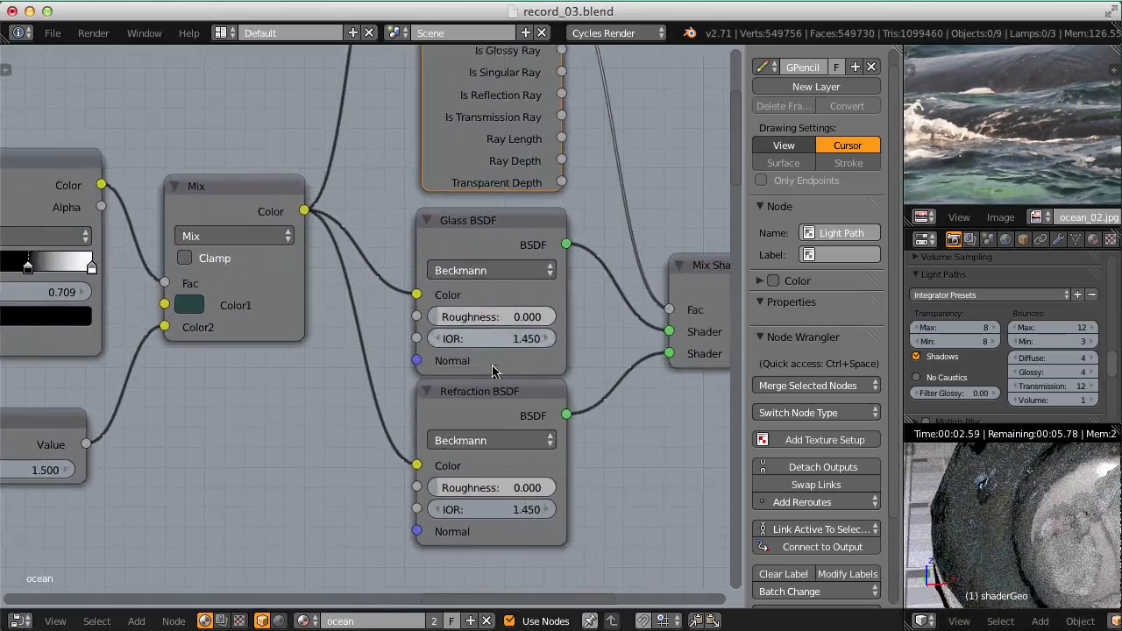
{"action": "scroll", "coordinate": [585, 383], "scroll_direction": "up", "scroll_amount": 1}
{"action": "middle_click_drag", "start_coordinate": [500, 394], "coordinate": [425, 402]}
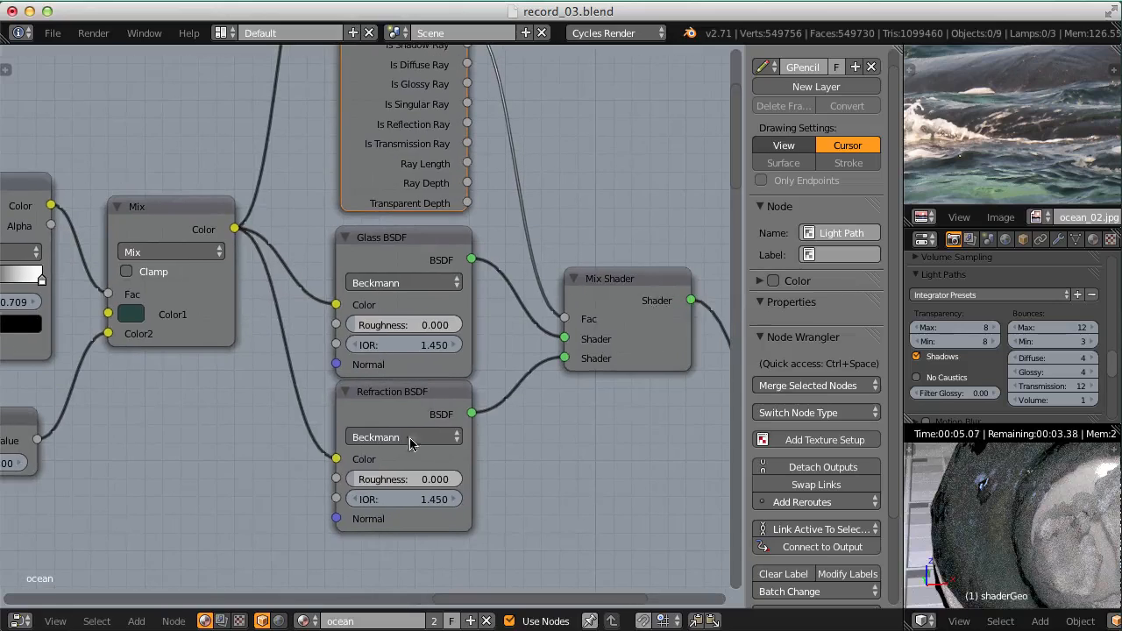
{"action": "scroll", "coordinate": [393, 490], "scroll_direction": "up", "scroll_amount": 1}
{"action": "left_click", "coordinate": [382, 494]}
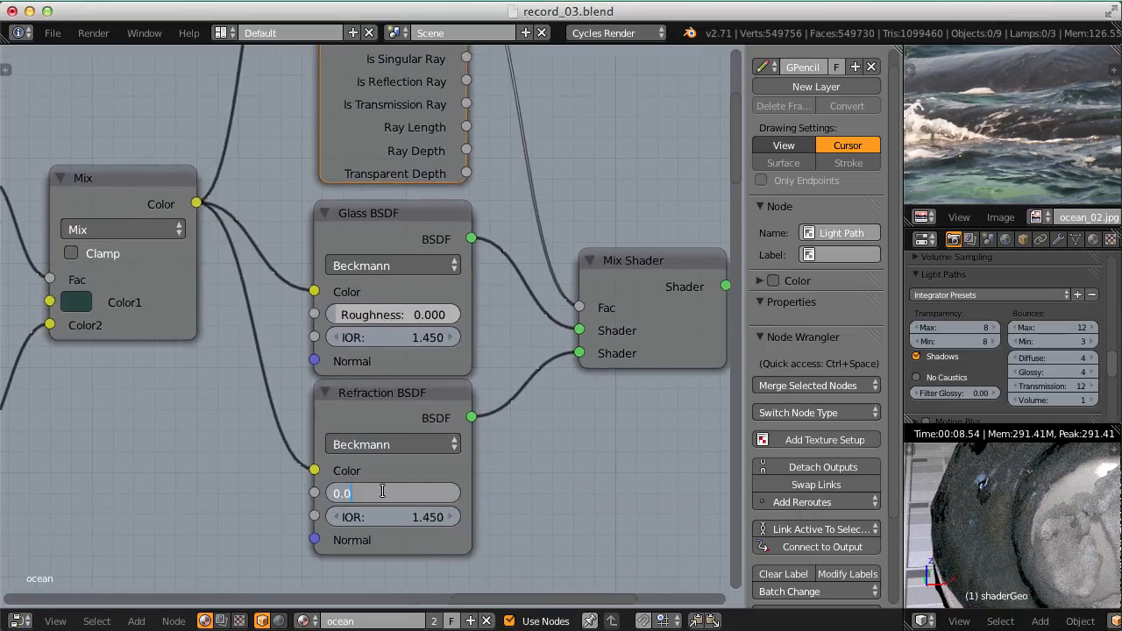
{"action": "key", "text": "Return"}
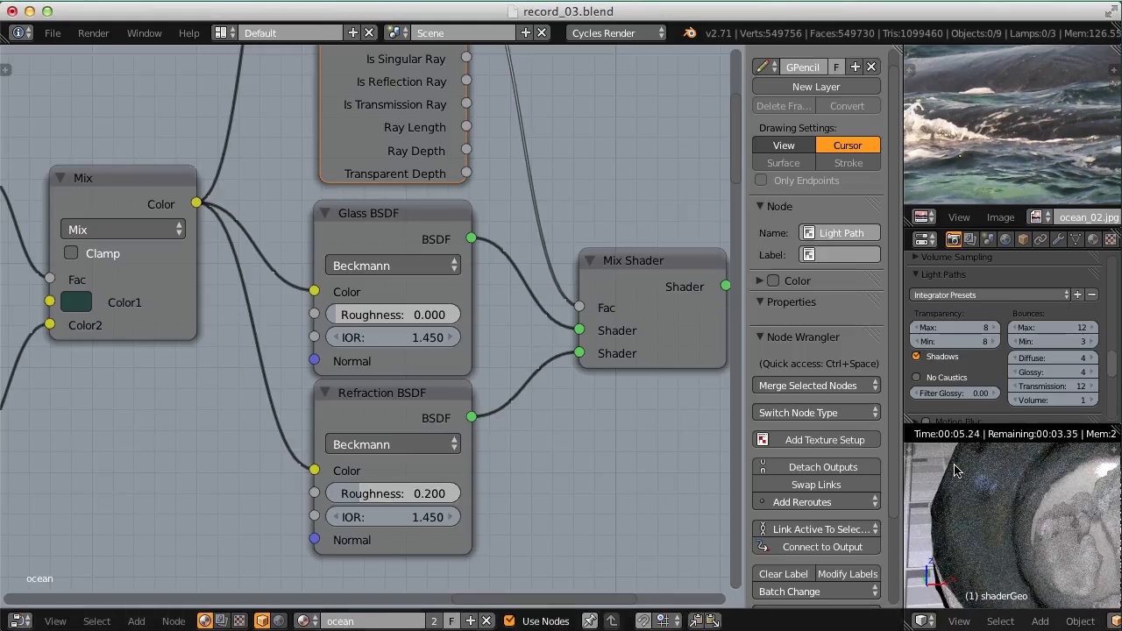
- Try a roughness of 0.5 on the Refraction BSDF
{"action": "left_click", "coordinate": [368, 494]}
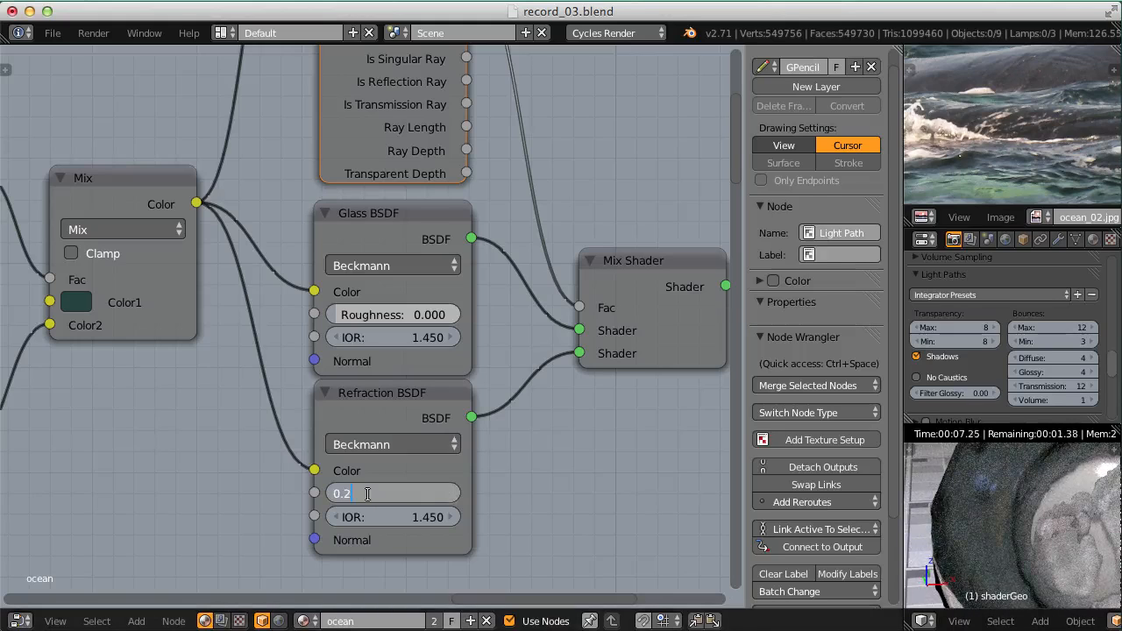
{"action": "type", "text": ".5"}
{"action": "key", "text": "Return"}
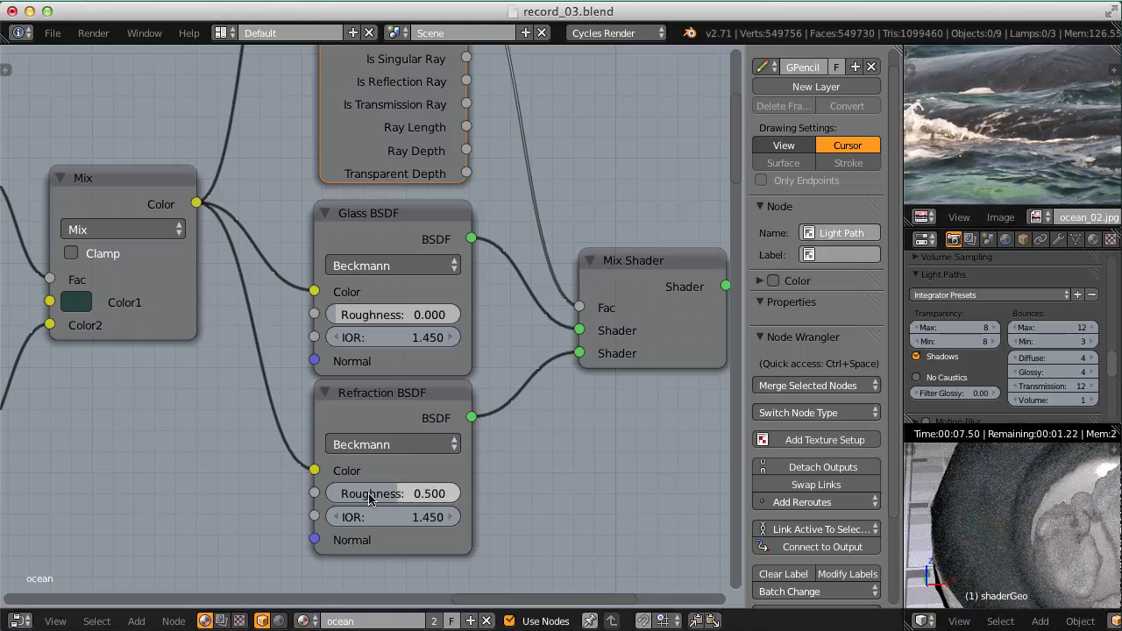
- Set the Refraction BSDF's roughness to 0.7 and compare the look with the water in the ocean_02.jpg reference photo
{"action": "left_click", "coordinate": [368, 494]}
{"action": "type", "text": ".7"}
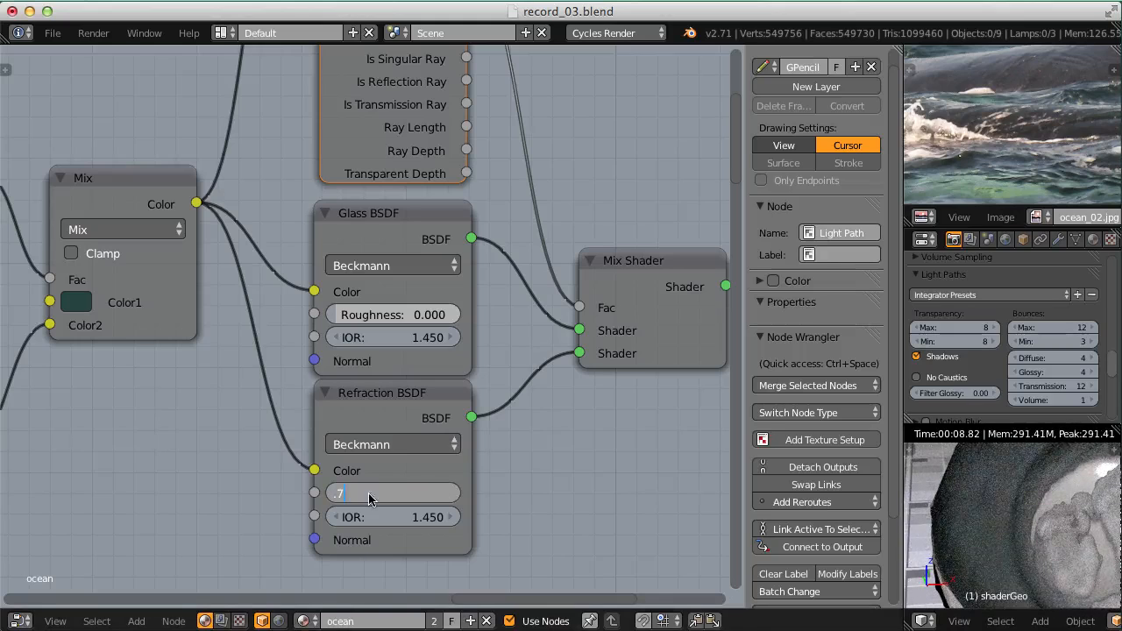
{"action": "key", "text": "Return"}
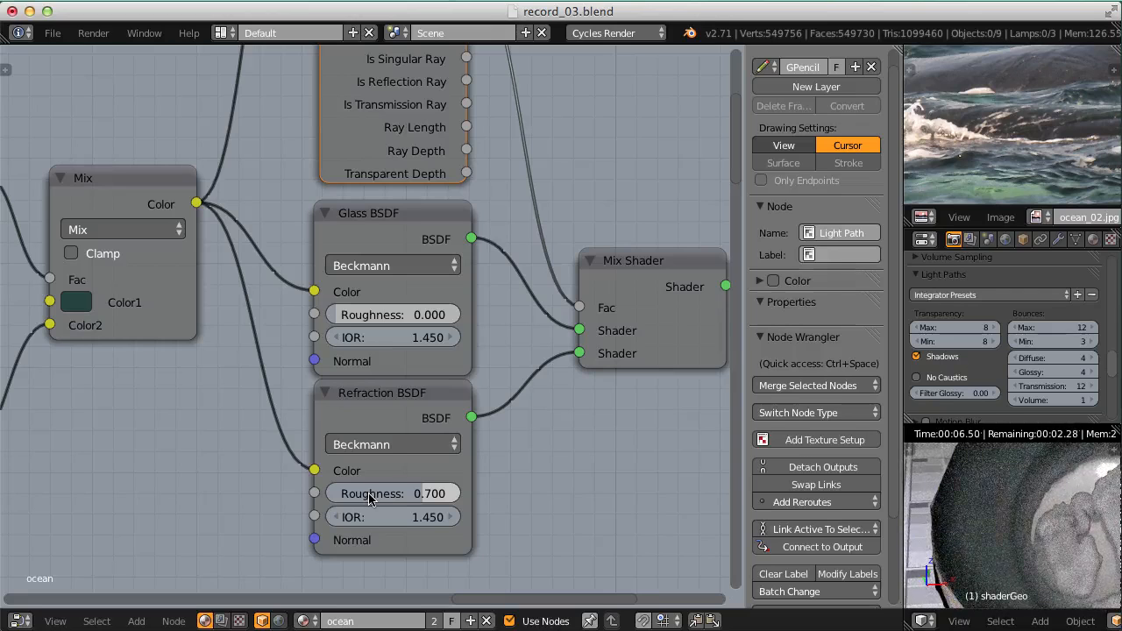
{"action": "mouse_move", "coordinate": [411, 397]}
{"action": "middle_mouse_down", "text": "ctrl"}
{"action": "mouse_move", "coordinate": [405, 430]}
{"action": "mouse_move", "coordinate": [410, 399]}
{"action": "middle_mouse_up", "text": "ctrl"}
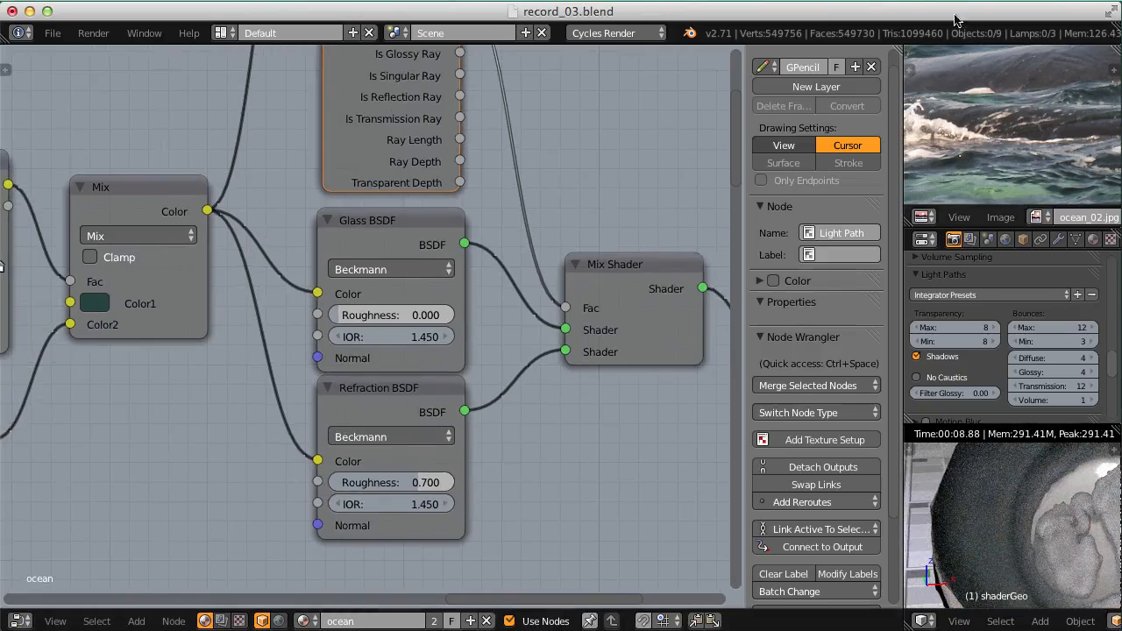
{"action": "scroll", "coordinate": [1016, 171], "scroll_direction": "down", "scroll_amount": 3}
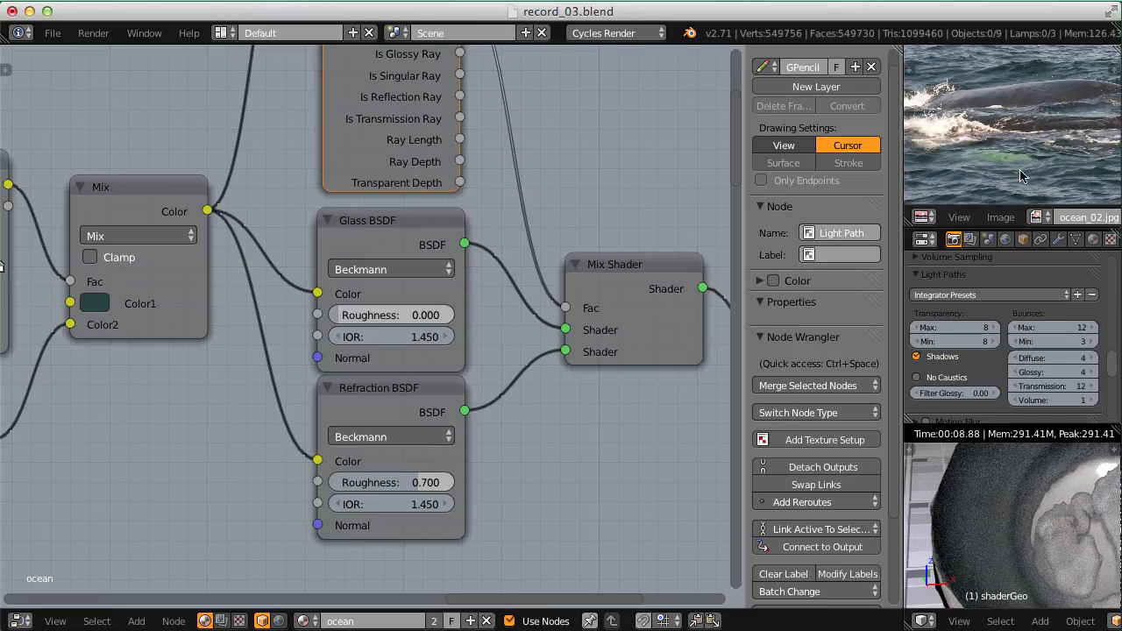
{"action": "middle_click_drag", "start_coordinate": [1020, 175], "coordinate": [1013, 152]}
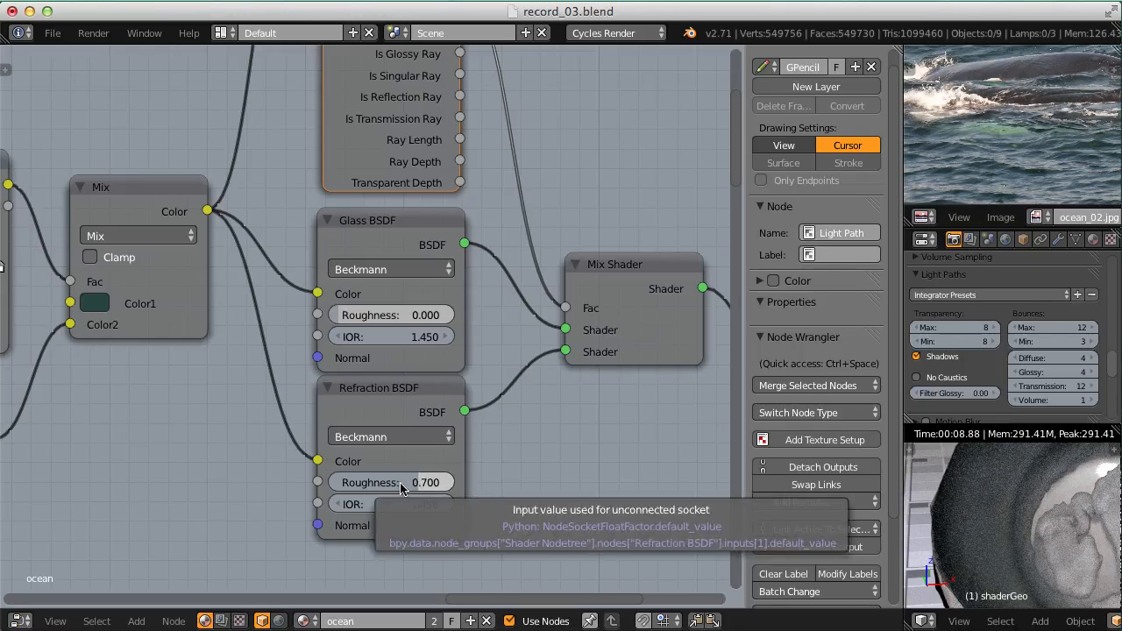
- Duplicate the depth-color Mix node above the original and cut the copy's Color2 link from the Value node
{"action": "middle_click_drag", "start_coordinate": [170, 303], "coordinate": [377, 480]}
{"action": "scroll", "coordinate": [377, 366], "scroll_direction": "down", "scroll_amount": 3}
{"action": "left_click", "coordinate": [357, 362]}
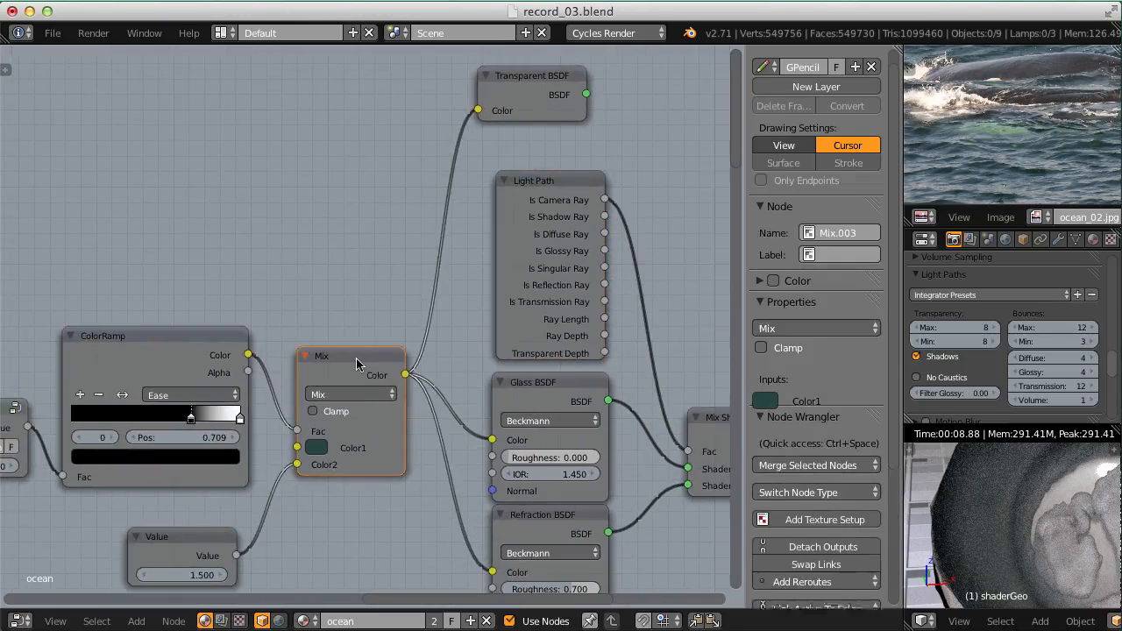
{"action": "key", "text": "shift+d"}
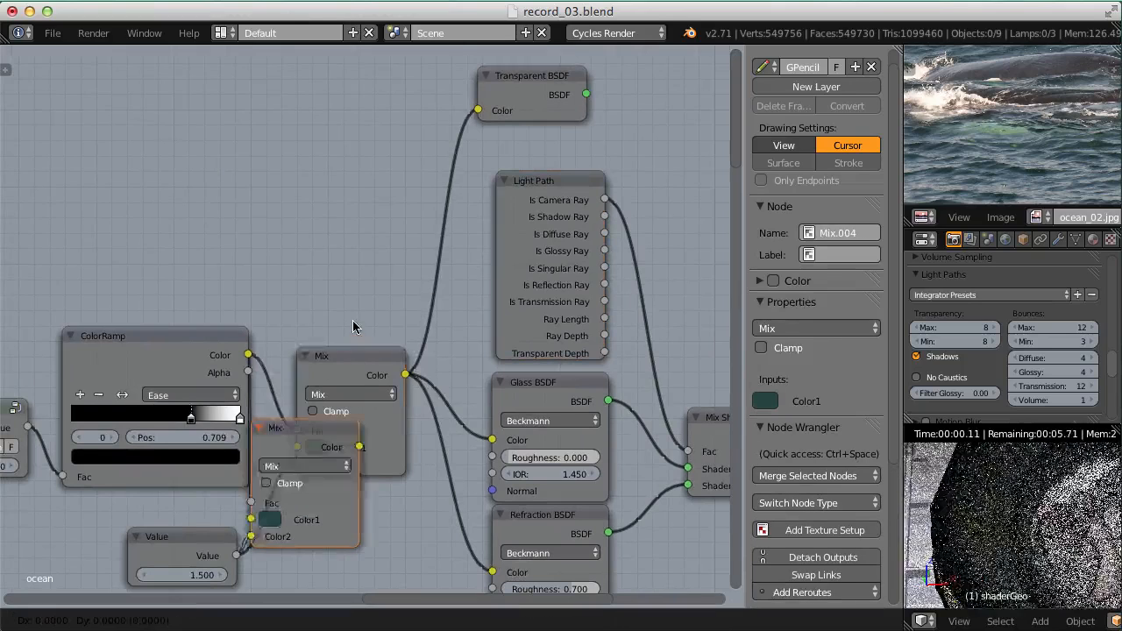
{"action": "left_click", "coordinate": [350, 176]}
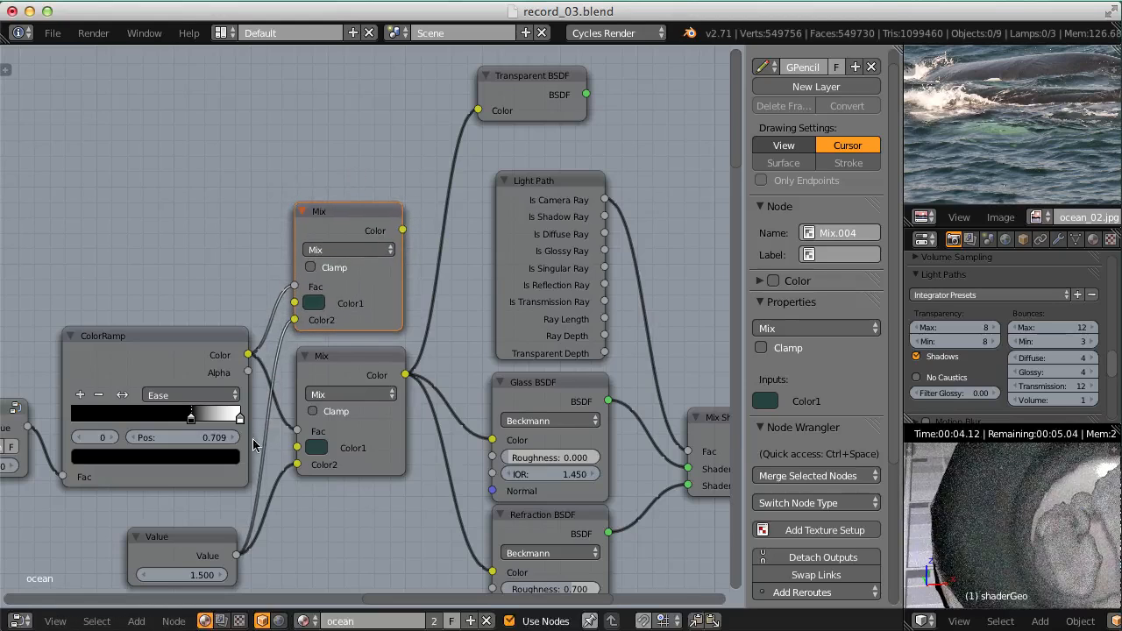
{"action": "left_click_drag", "start_coordinate": [262, 399], "coordinate": [272, 446], "text": "ctrl"}
- Try a hue of 0.700 for Color1 on the duplicated Mix node
{"action": "middle_click_drag", "start_coordinate": [314, 255], "coordinate": [348, 315]}
{"action": "scroll", "coordinate": [348, 314], "scroll_direction": "up", "scroll_amount": 1}
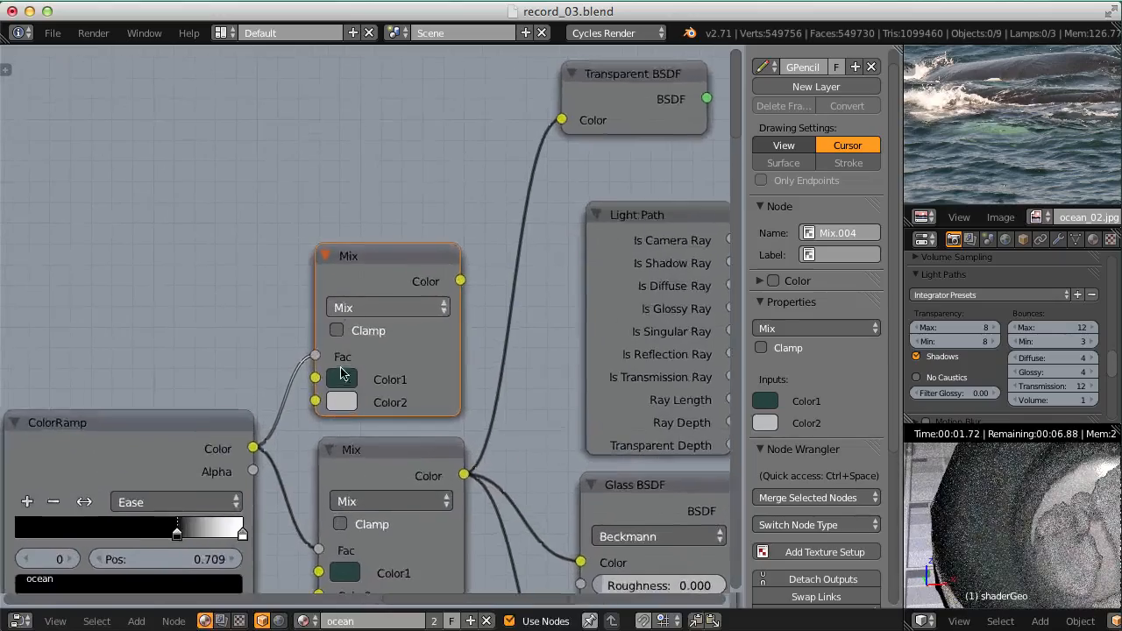
{"action": "scroll", "coordinate": [348, 314], "scroll_direction": "down", "scroll_amount": 2}
{"action": "middle_click_drag", "start_coordinate": [231, 394], "coordinate": [278, 330]}
{"action": "scroll", "coordinate": [278, 330], "scroll_direction": "up", "scroll_amount": 1}
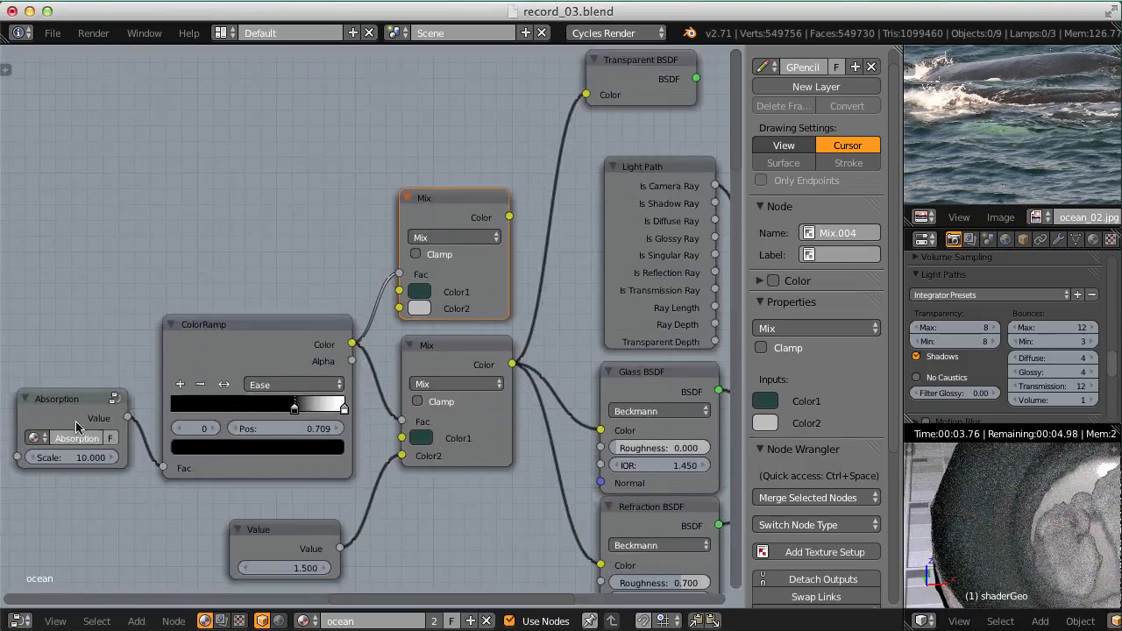
{"action": "middle_click_drag", "start_coordinate": [373, 256], "coordinate": [305, 332]}
{"action": "scroll", "coordinate": [304, 332], "scroll_direction": "up", "scroll_amount": 2}
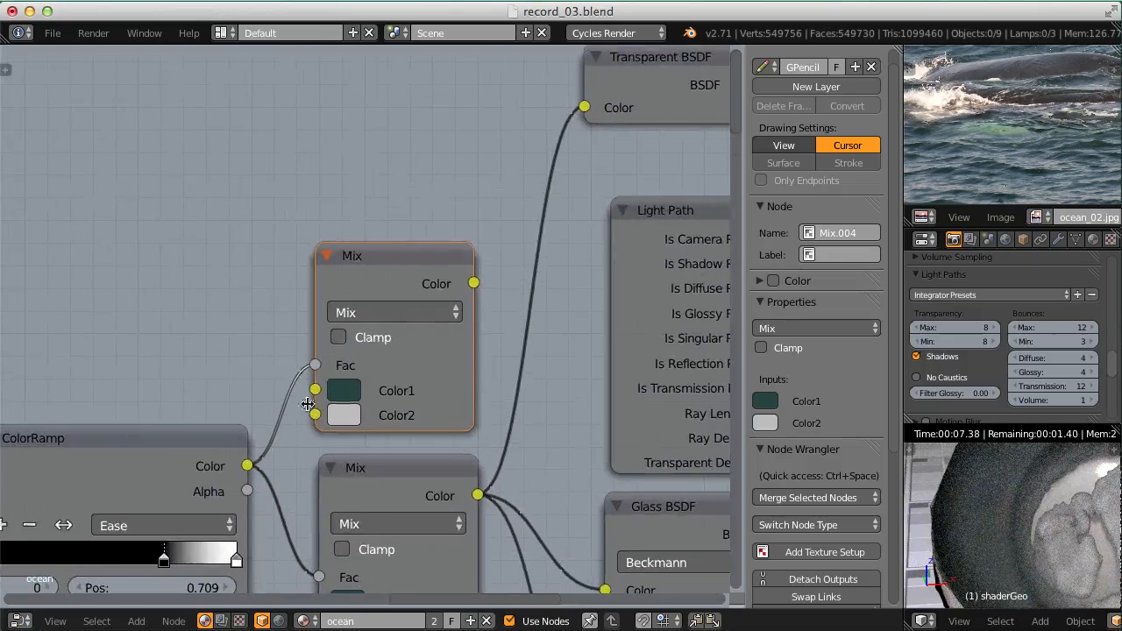
{"action": "middle_click_drag", "start_coordinate": [344, 394], "coordinate": [338, 325]}
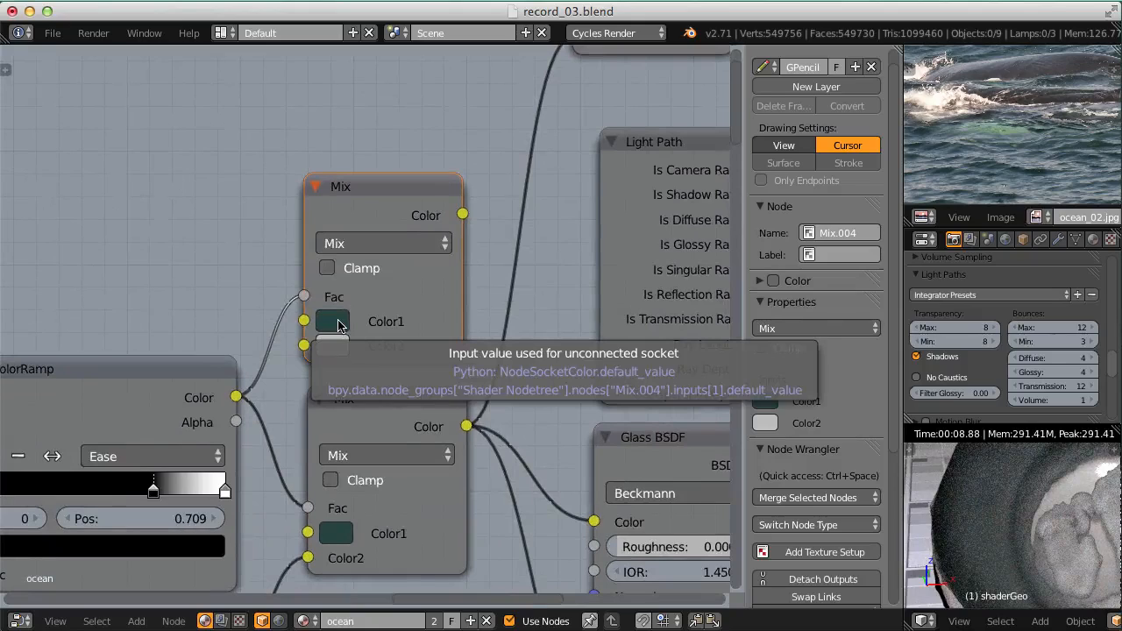
{"action": "left_click", "coordinate": [339, 323]}
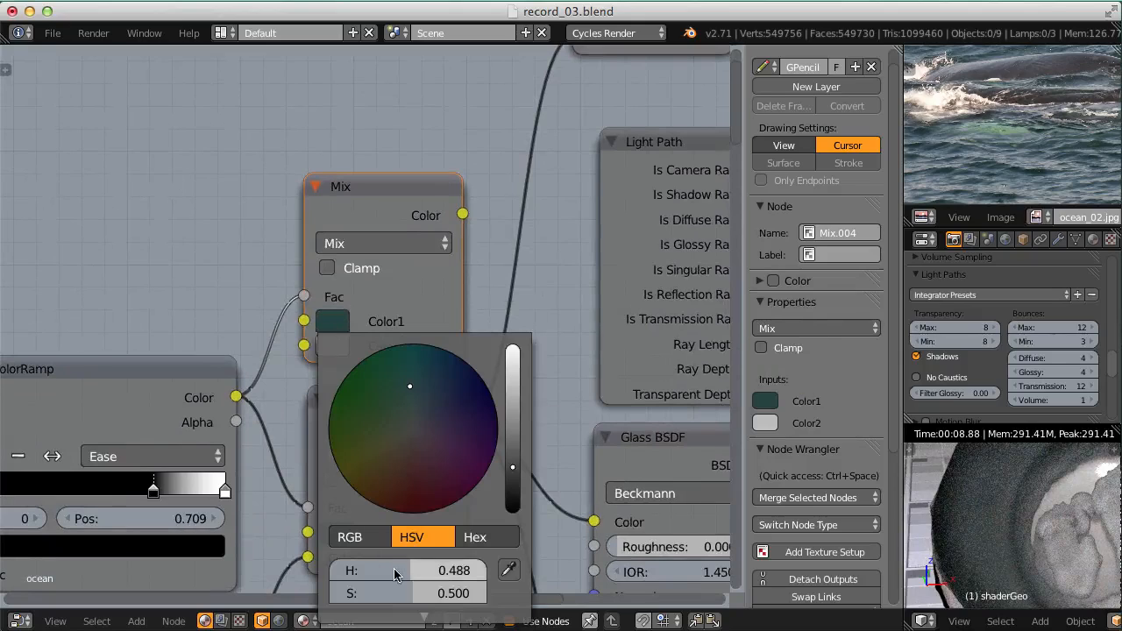
{"action": "type", "text": "0.700"}
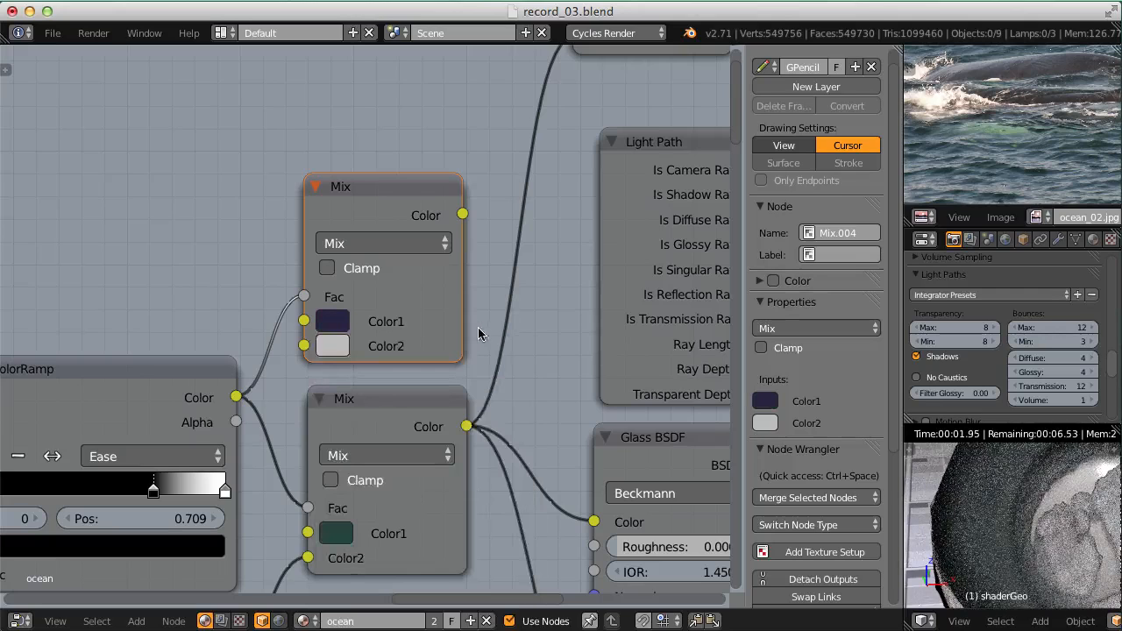
{"action": "middle_click_drag", "start_coordinate": [478, 361], "coordinate": [484, 301]}
{"action": "scroll", "coordinate": [484, 302], "scroll_direction": "down", "scroll_amount": 1}
- Set the duplicated Mix node's Color1 to a grey with 0.700 in each RGB channel and its Color2 to black
{"action": "left_click", "coordinate": [346, 274]}
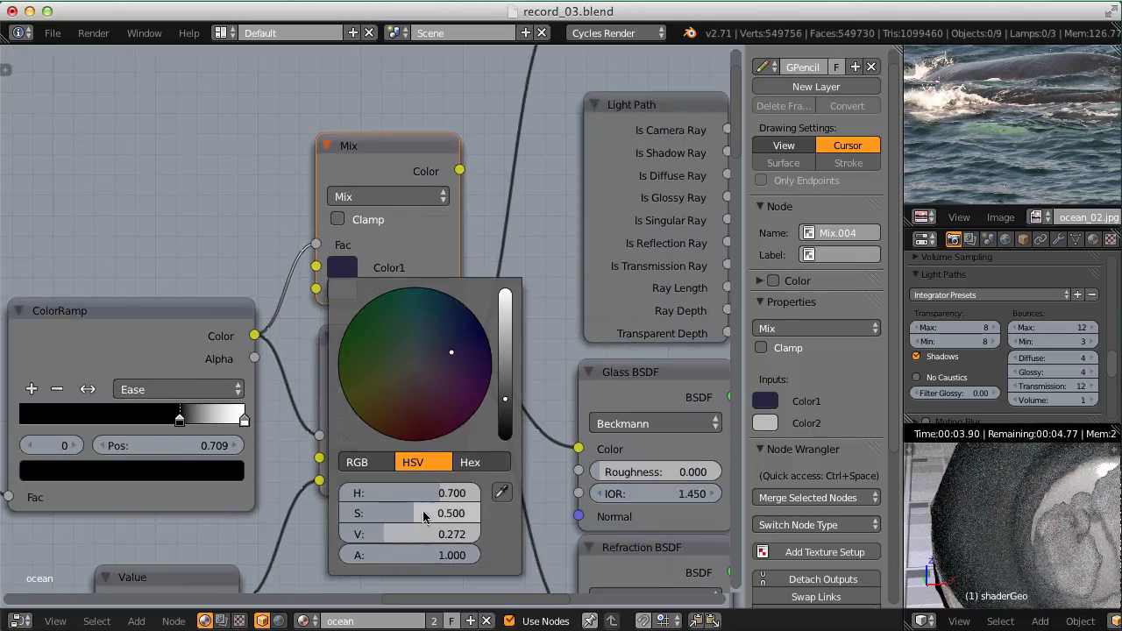
{"action": "left_click", "coordinate": [360, 462]}
{"action": "key", "text": "ctrl+v"}
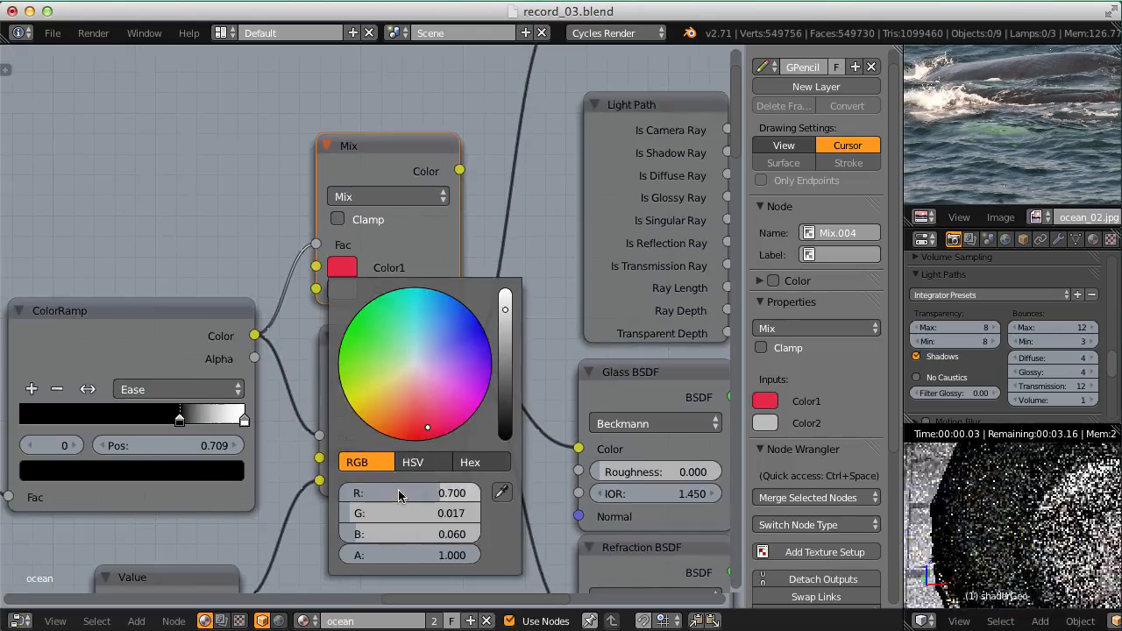
{"action": "key", "text": "ctrl+v"}
{"action": "key", "text": "ctrl+v"}
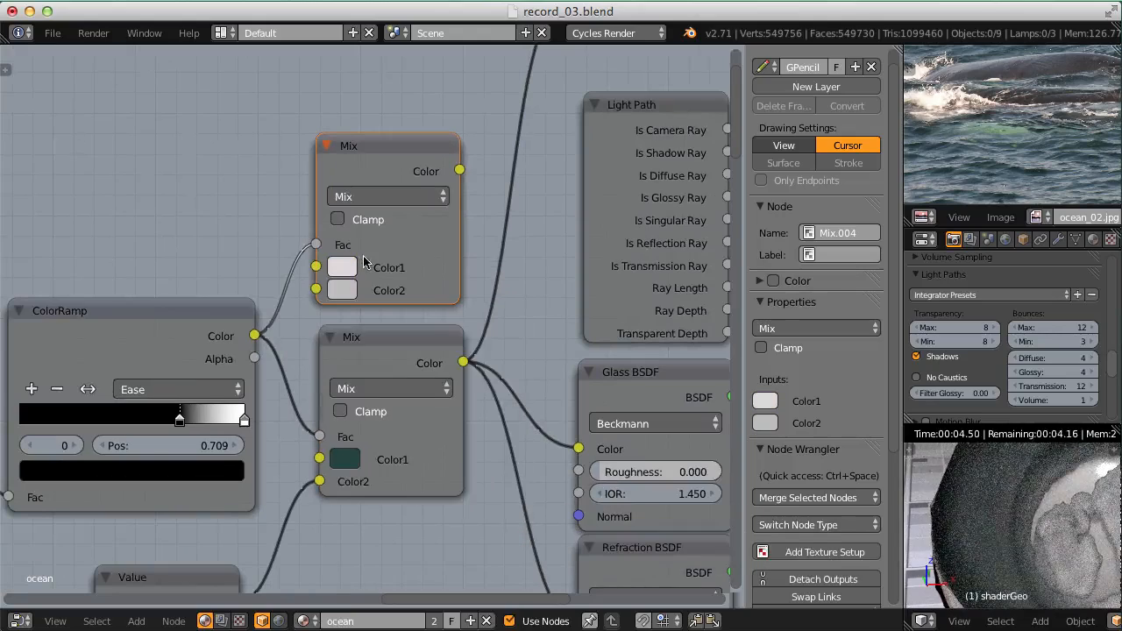
{"action": "left_click", "coordinate": [346, 291]}
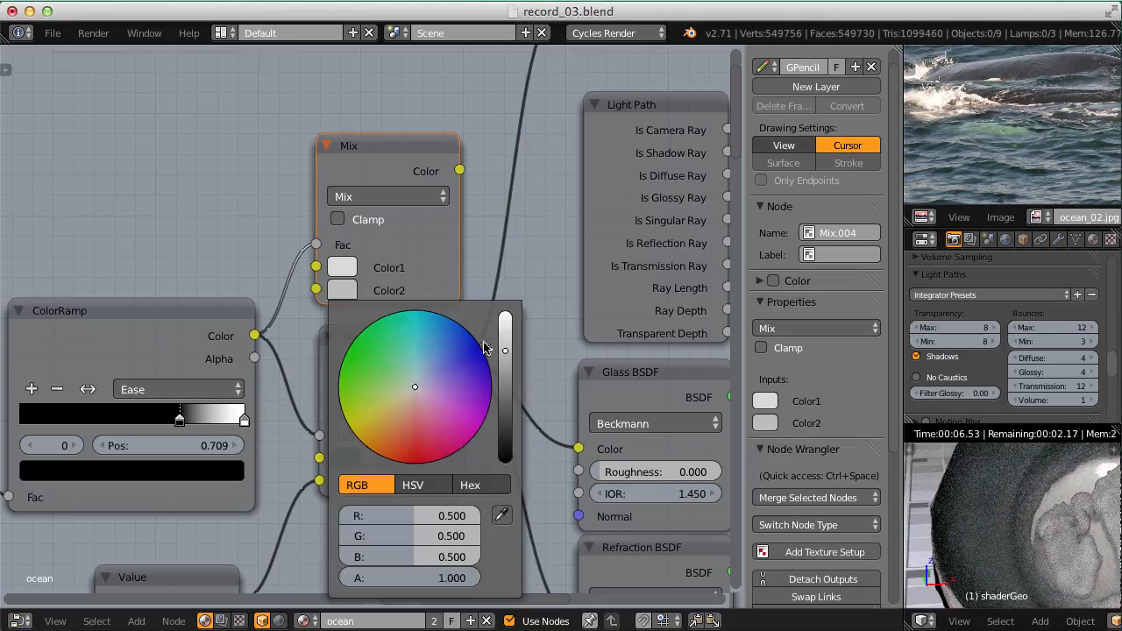
{"action": "left_click_drag", "start_coordinate": [506, 356], "coordinate": [512, 525]}
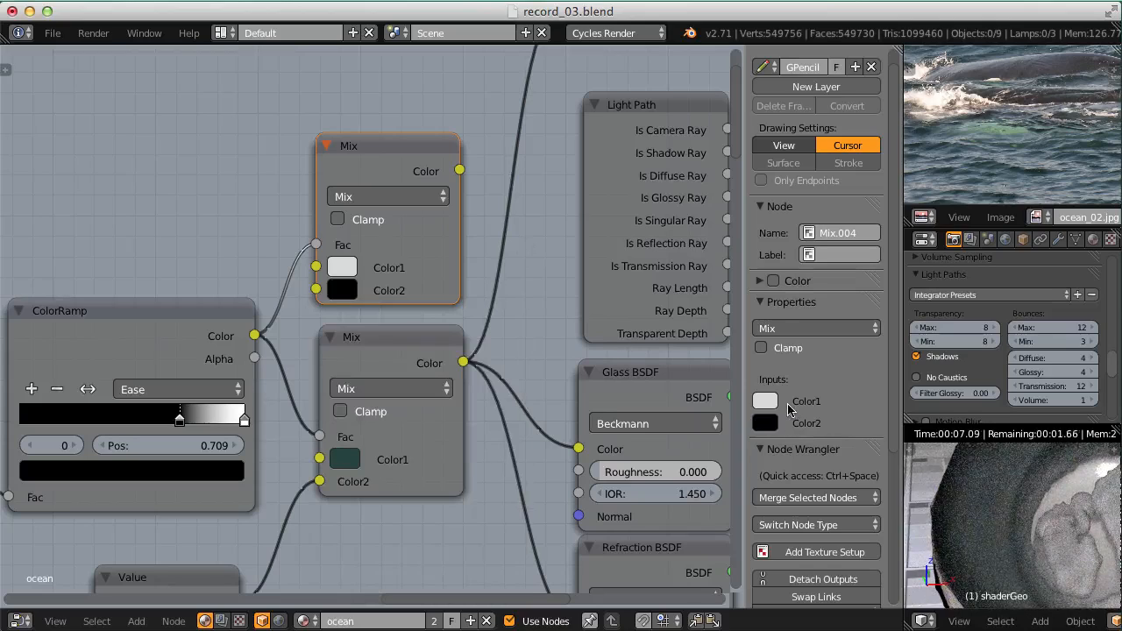
- Collapse the duplicated Mix node, drive the Roughness of both the Glass and Refraction BSDFs with its Color output, and examine the rendered object
{"action": "left_click", "coordinate": [325, 146]}
{"action": "middle_click_drag", "start_coordinate": [379, 161], "coordinate": [335, 196]}
{"action": "left_click_drag", "start_coordinate": [326, 177], "coordinate": [355, 288]}
{"action": "middle_click_drag", "start_coordinate": [356, 289], "coordinate": [284, 131]}
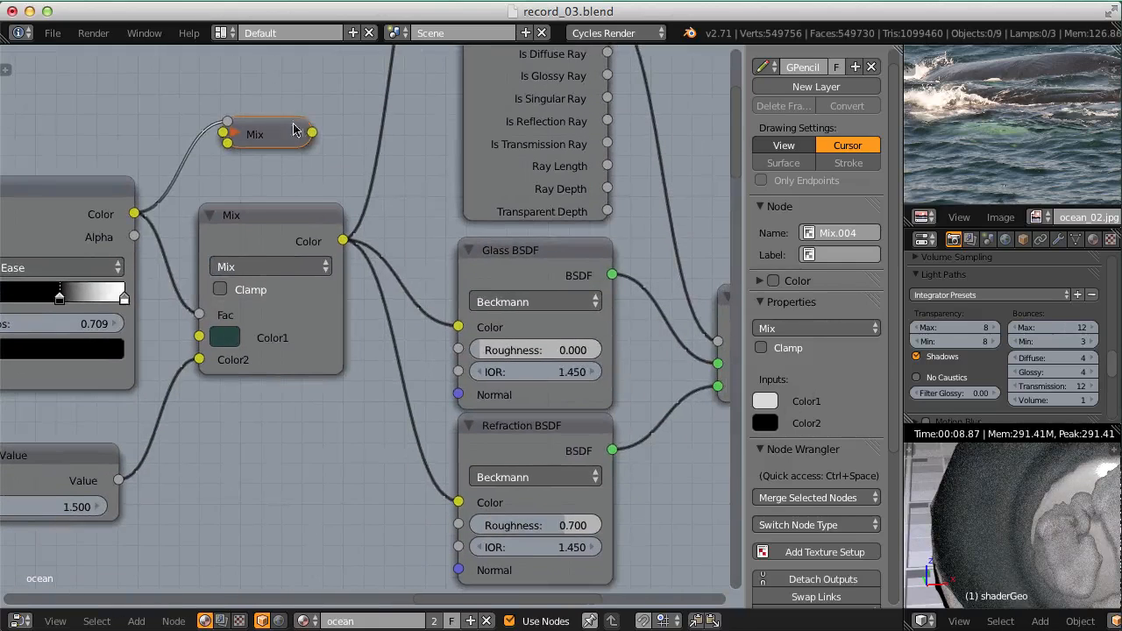
{"action": "left_click_drag", "start_coordinate": [314, 134], "coordinate": [458, 349]}
{"action": "middle_click_drag", "start_coordinate": [431, 254], "coordinate": [416, 238], "text": "ctrl"}
{"action": "middle_click_drag", "start_coordinate": [415, 238], "coordinate": [400, 211]}
{"action": "left_click_drag", "start_coordinate": [306, 134], "coordinate": [428, 463]}
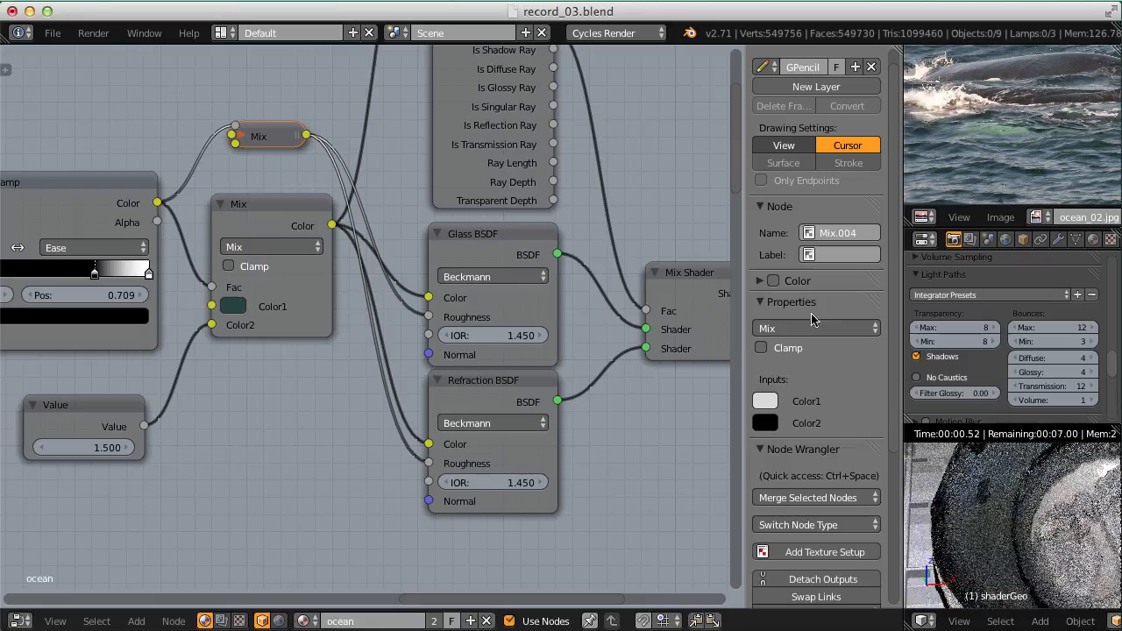
{"action": "middle_click_drag", "start_coordinate": [979, 538], "coordinate": [994, 431], "text": "shift"}
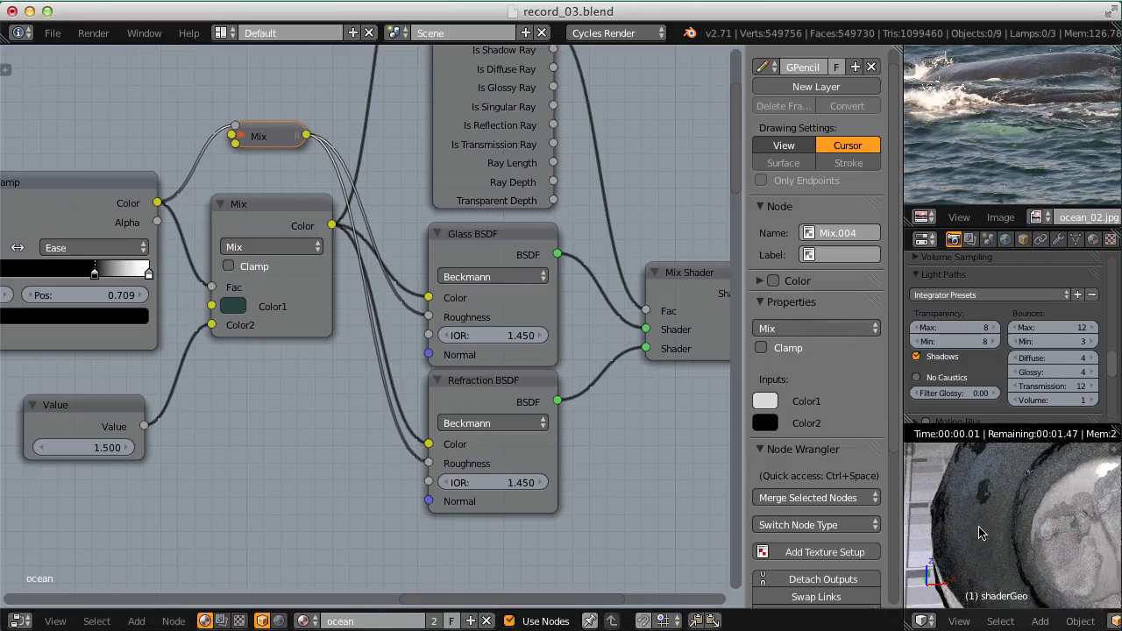
{"action": "middle_click_drag", "start_coordinate": [1025, 487], "coordinate": [1052, 465], "text": "shift"}
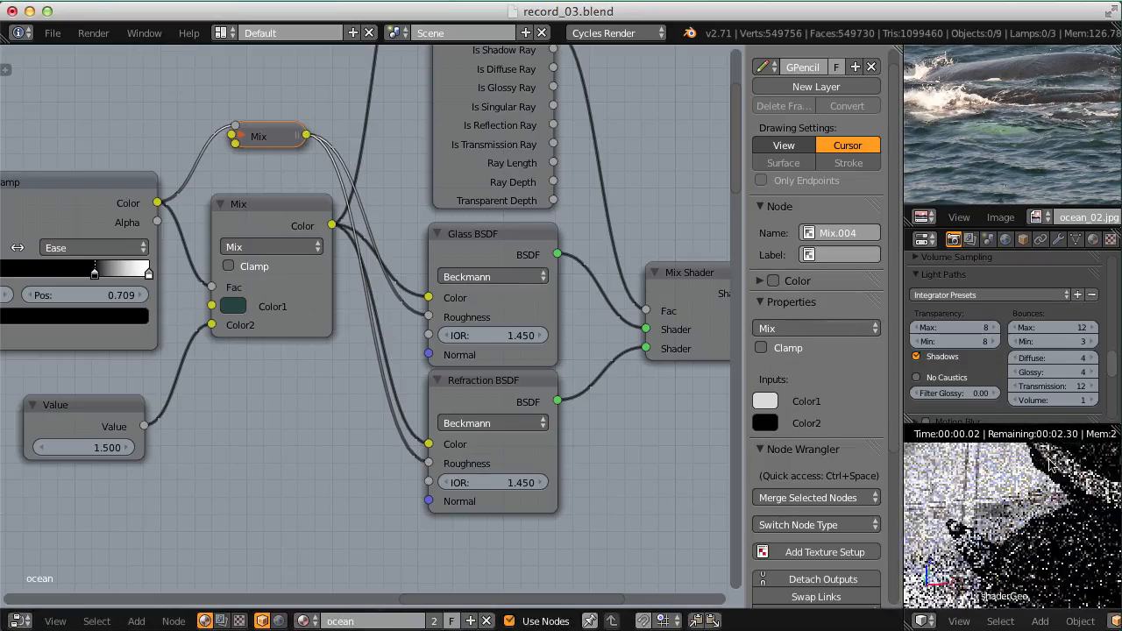
{"action": "middle_click_drag", "start_coordinate": [1018, 551], "coordinate": [976, 532]}
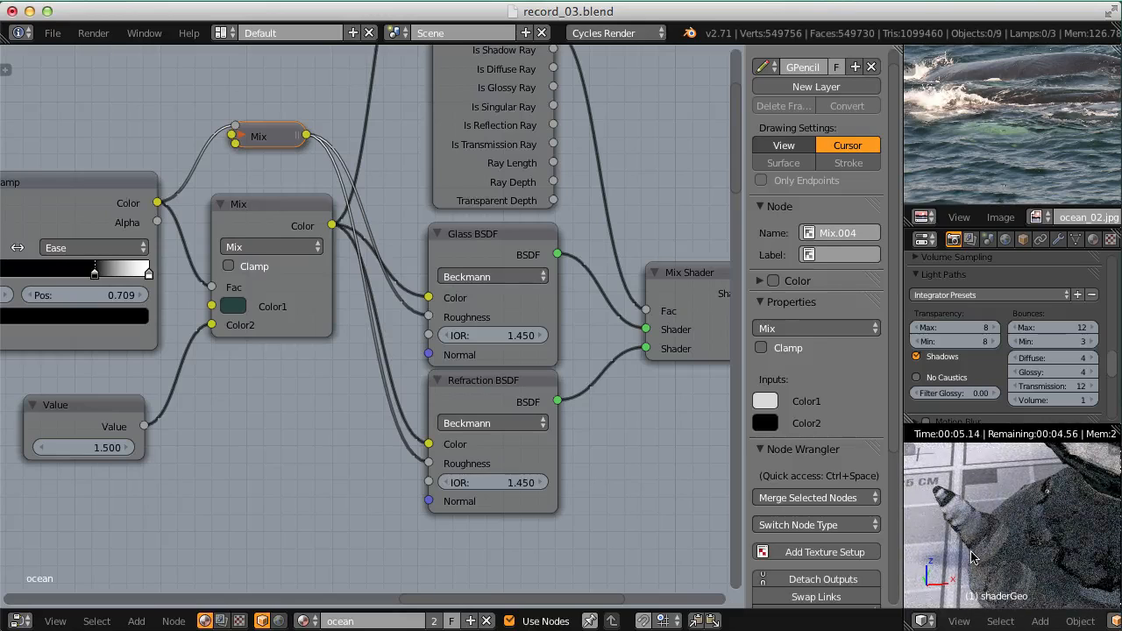
{"action": "middle_click_drag", "start_coordinate": [959, 519], "coordinate": [955, 557]}
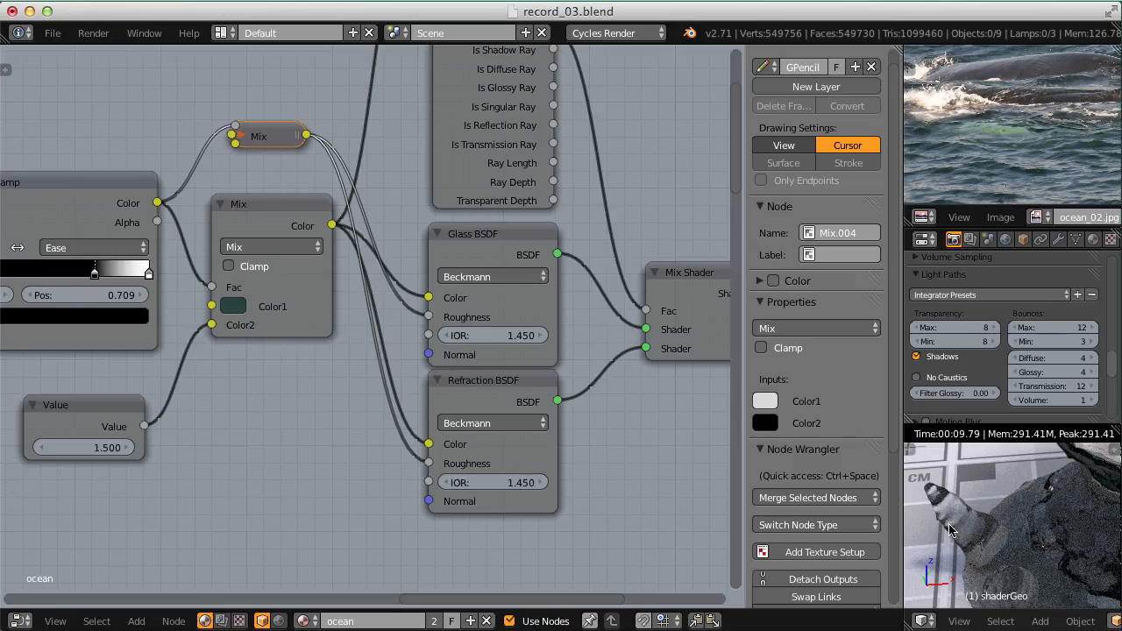
- Move the ColorRamp's white stop to position 0.932 and examine the rendered object from several angles
{"action": "middle_click_drag", "start_coordinate": [136, 260], "coordinate": [376, 371]}
{"action": "scroll", "coordinate": [261, 312], "scroll_direction": "up", "scroll_amount": 3}
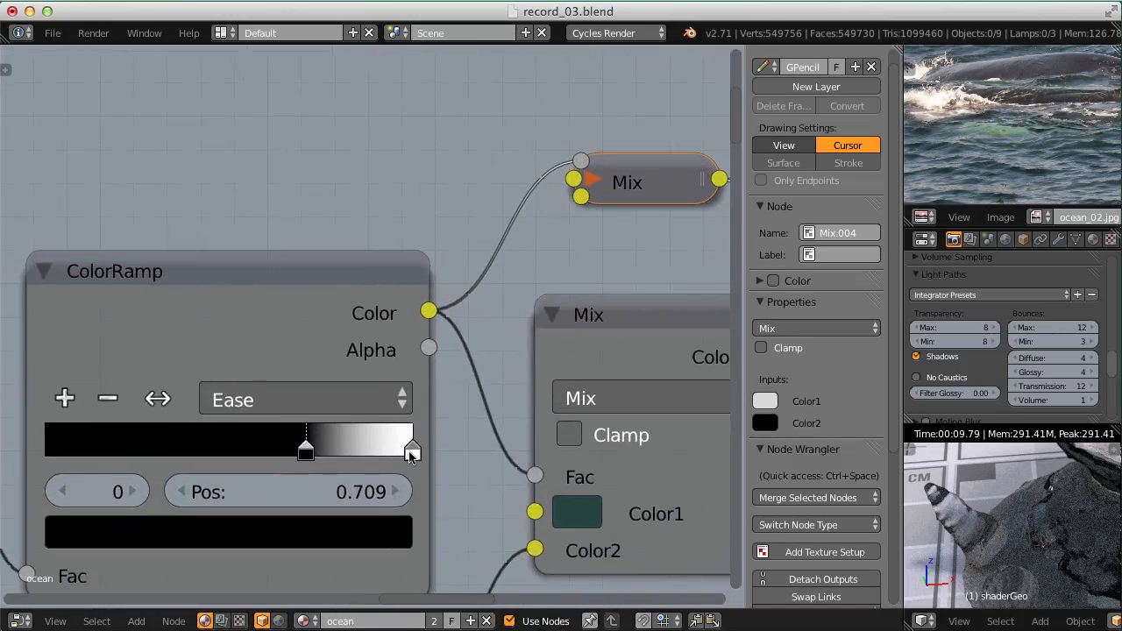
{"action": "left_click_drag", "start_coordinate": [412, 456], "coordinate": [383, 463]}
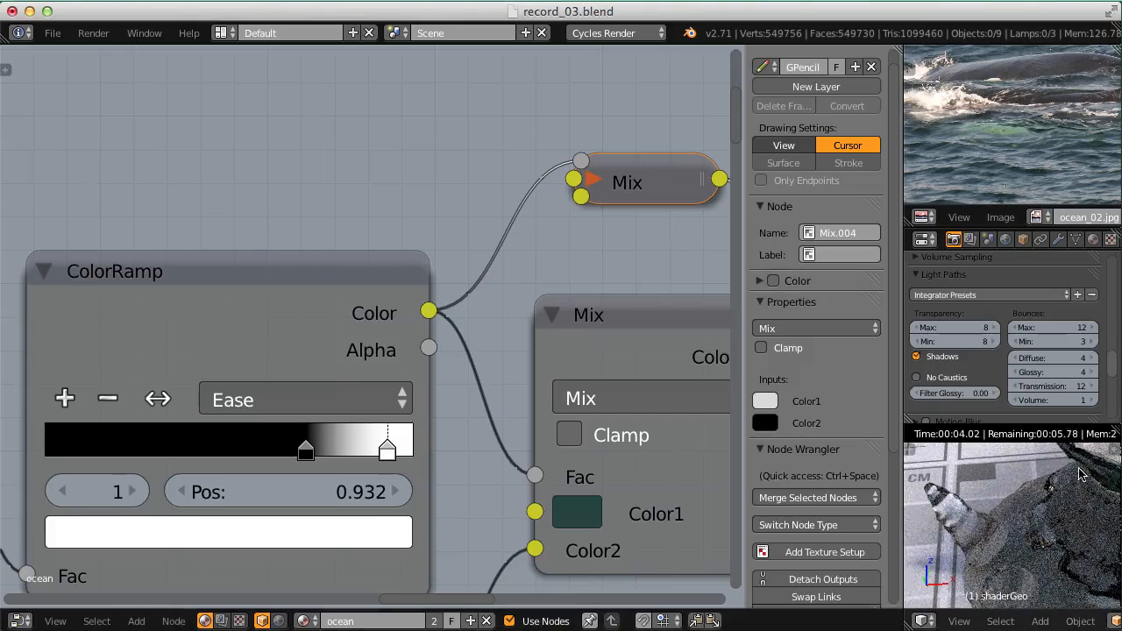
{"action": "middle_click_drag", "start_coordinate": [1079, 469], "coordinate": [1061, 443], "text": "shift"}
{"action": "middle_click_drag", "start_coordinate": [1065, 482], "coordinate": [1057, 338], "text": "shift"}
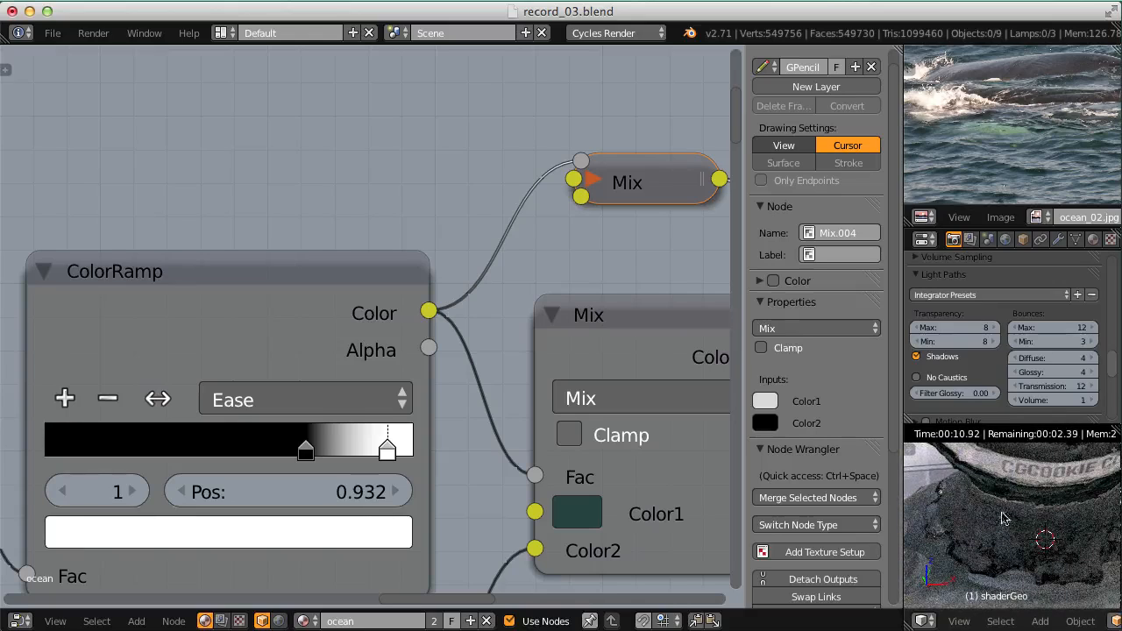
{"action": "middle_click_drag", "start_coordinate": [477, 445], "coordinate": [413, 408]}
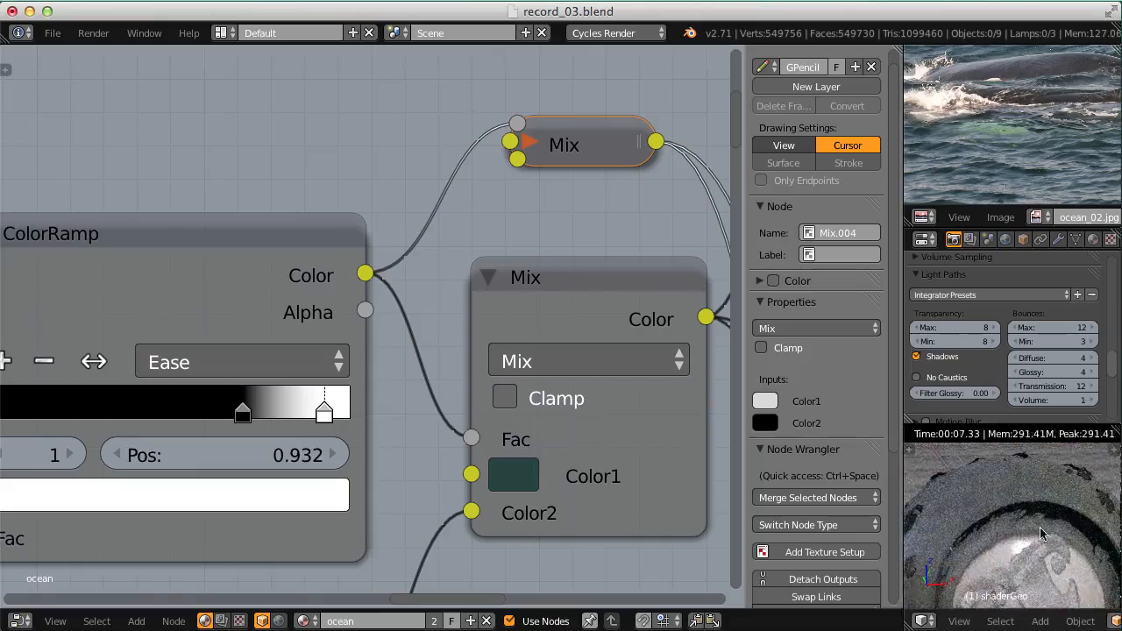
{"action": "middle_click_drag", "start_coordinate": [1037, 453], "coordinate": [973, 399]}
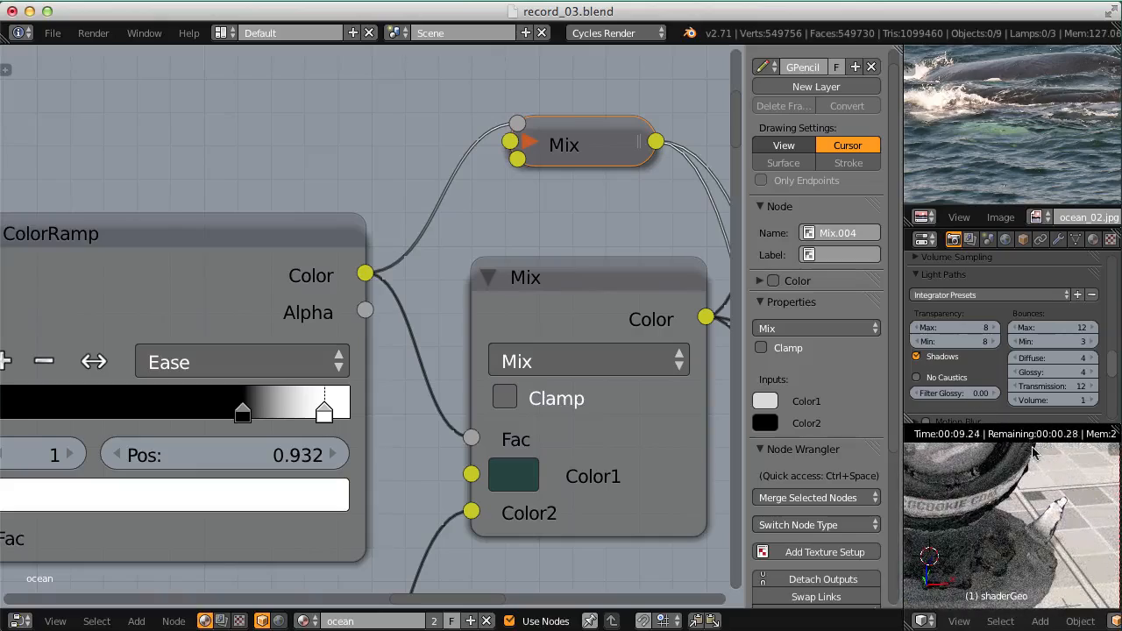
{"action": "scroll", "coordinate": [1033, 453], "scroll_direction": "down", "scroll_amount": 1}
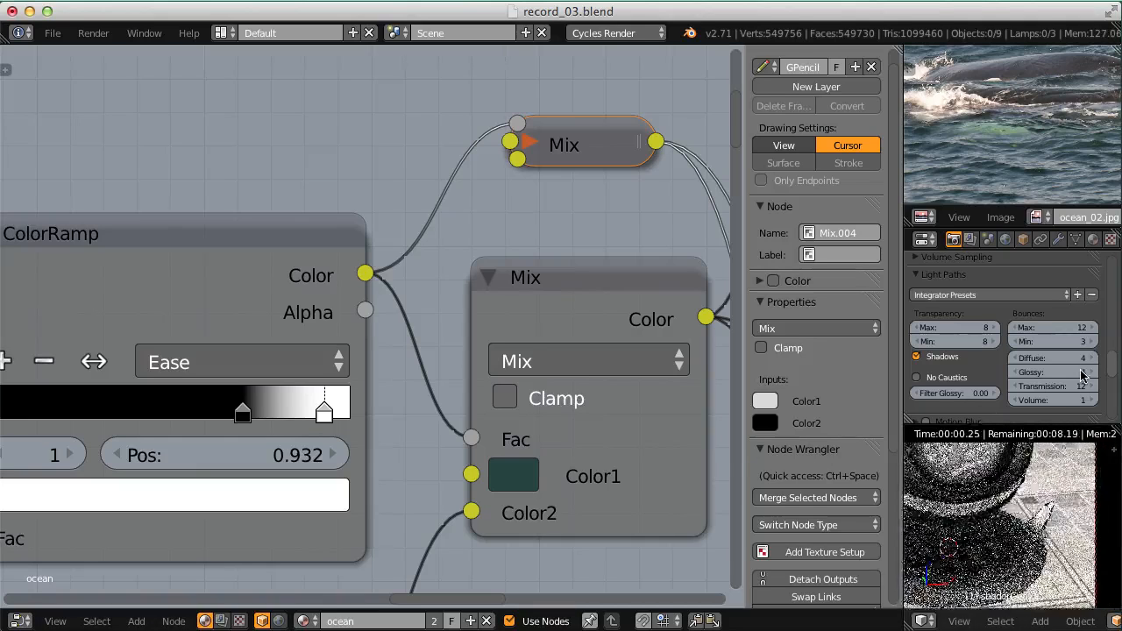
- Collapse the ColorRamp node, move it near the Absorption group's output, and place a duplicate of it above
{"action": "middle_click_drag", "start_coordinate": [195, 238], "coordinate": [306, 303]}
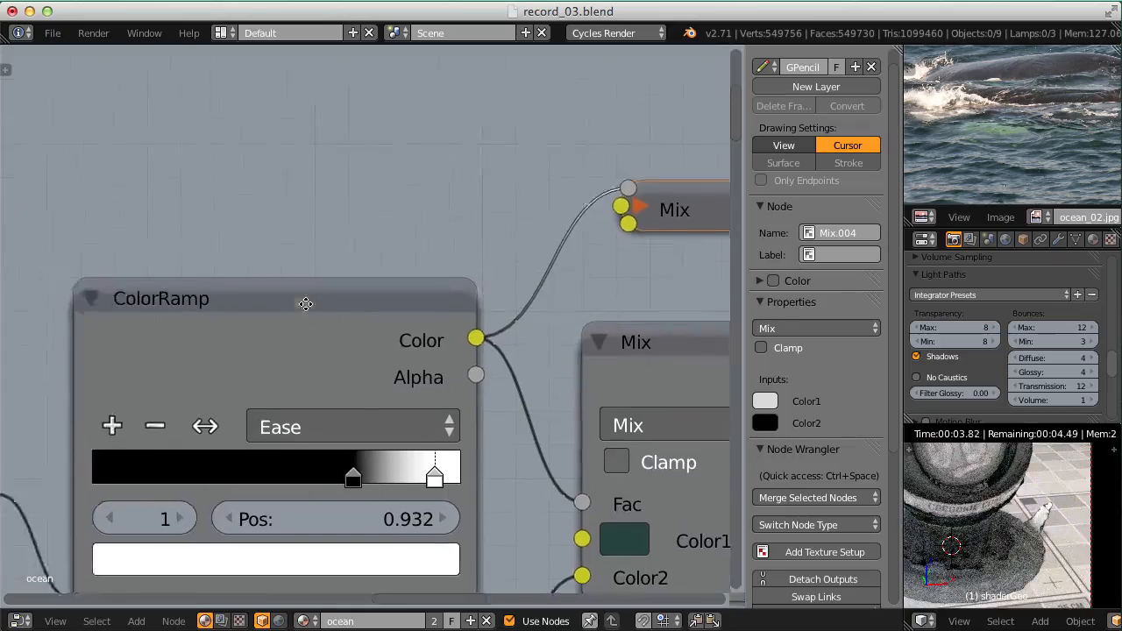
{"action": "scroll", "coordinate": [368, 220], "scroll_direction": "down", "scroll_amount": 3}
{"action": "scroll", "coordinate": [371, 288], "scroll_direction": "up", "scroll_amount": 2}
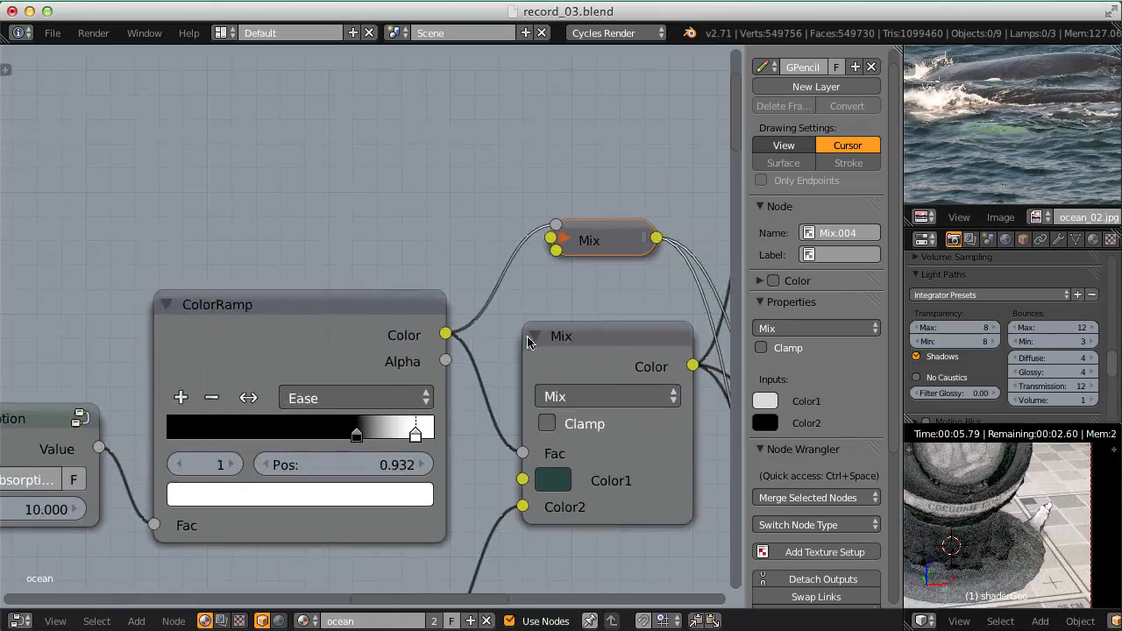
{"action": "scroll", "coordinate": [377, 333], "scroll_direction": "down", "scroll_amount": 3}
{"action": "left_click", "coordinate": [212, 308]}
{"action": "left_click_drag", "start_coordinate": [243, 309], "coordinate": [283, 427]}
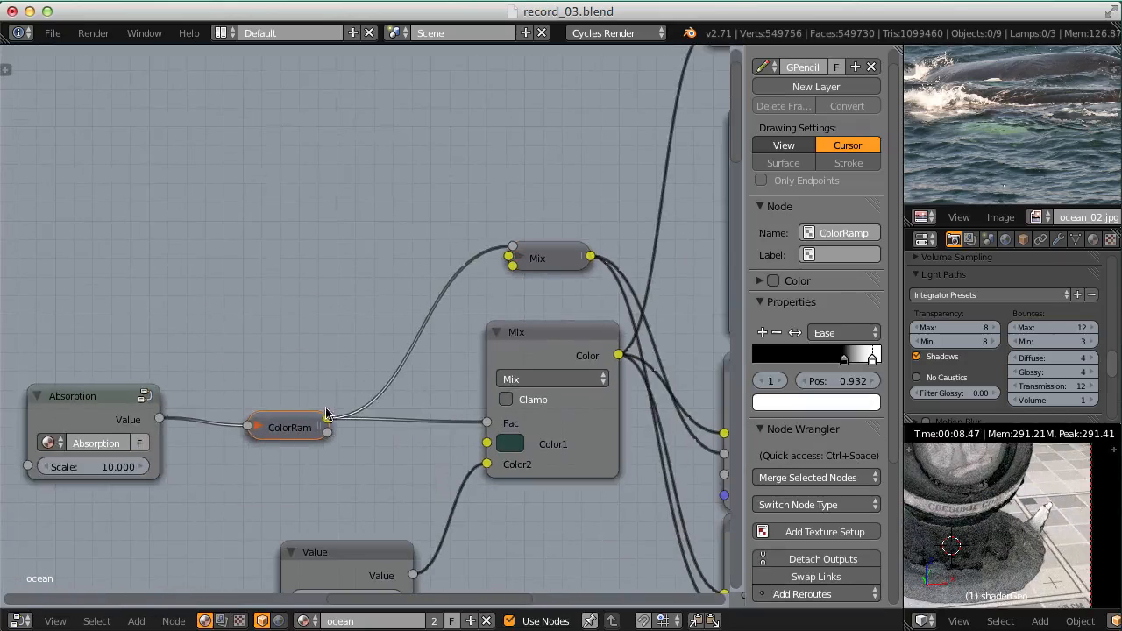
{"action": "key", "text": "shift+d"}
{"action": "left_click", "coordinate": [384, 301]}
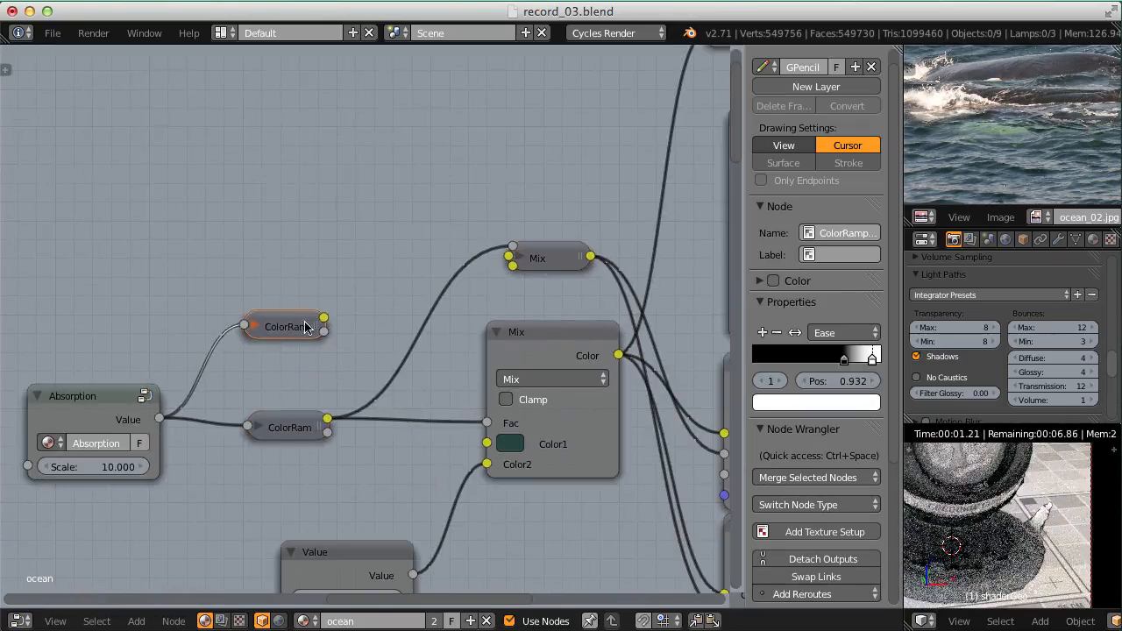
- Connect the duplicated ColorRamp's Color output to the collapsed Mix node's Fac, keeping the duplicate collapsed
{"action": "left_click", "coordinate": [255, 327]}
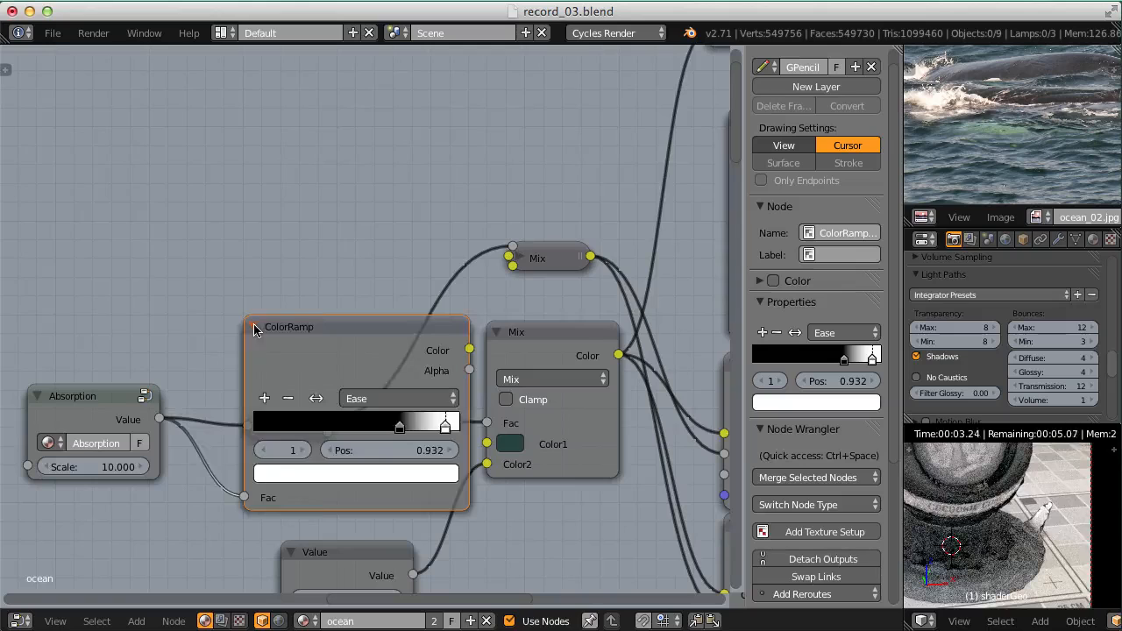
{"action": "left_click", "coordinate": [256, 327]}
{"action": "scroll", "coordinate": [294, 331], "scroll_direction": "up", "scroll_amount": 2}
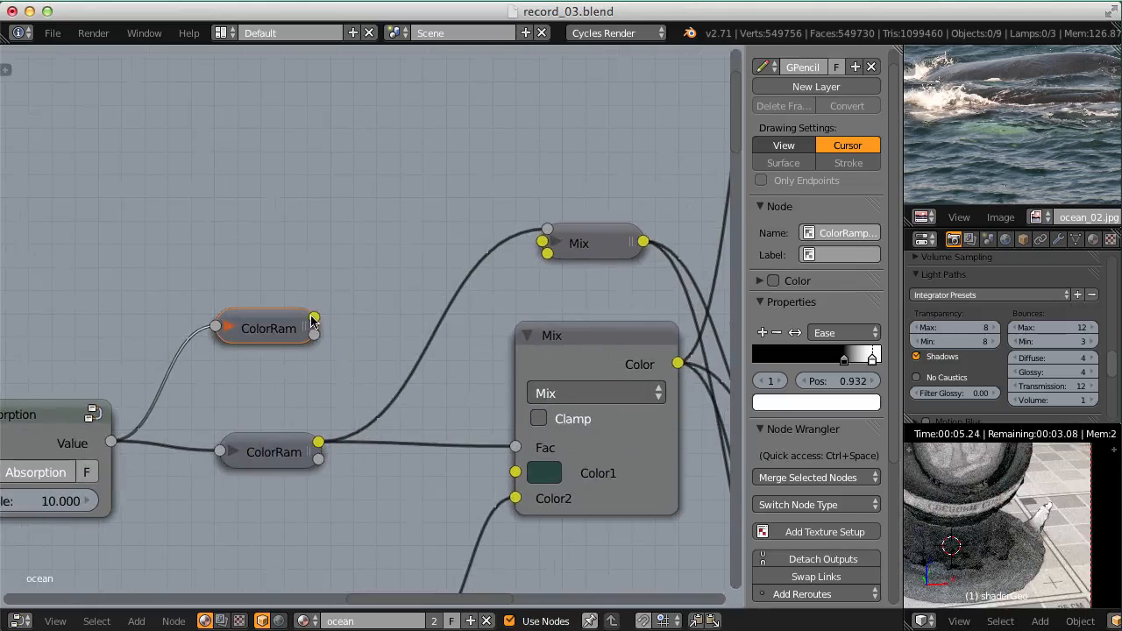
{"action": "left_click_drag", "start_coordinate": [313, 318], "coordinate": [546, 233]}
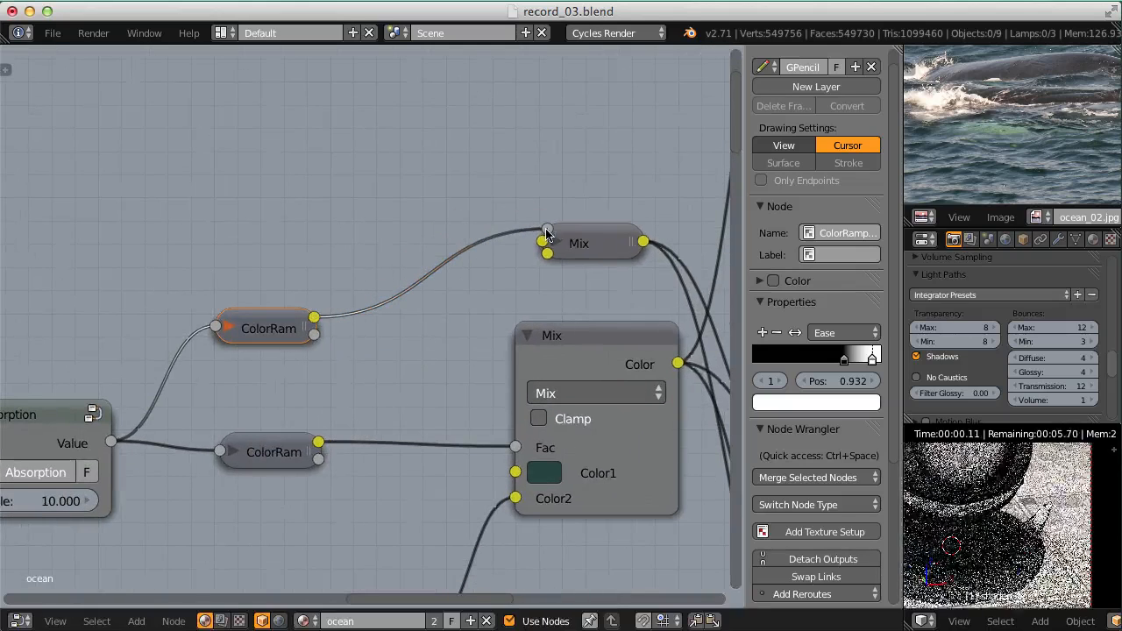
- Expand the original ColorRamp, set its white stop to position 1.000, and check the rendered object
{"action": "left_click", "coordinate": [227, 451]}
{"action": "middle_click_drag", "start_coordinate": [313, 459], "coordinate": [317, 302]}
{"action": "left_click_drag", "start_coordinate": [472, 424], "coordinate": [491, 424]}
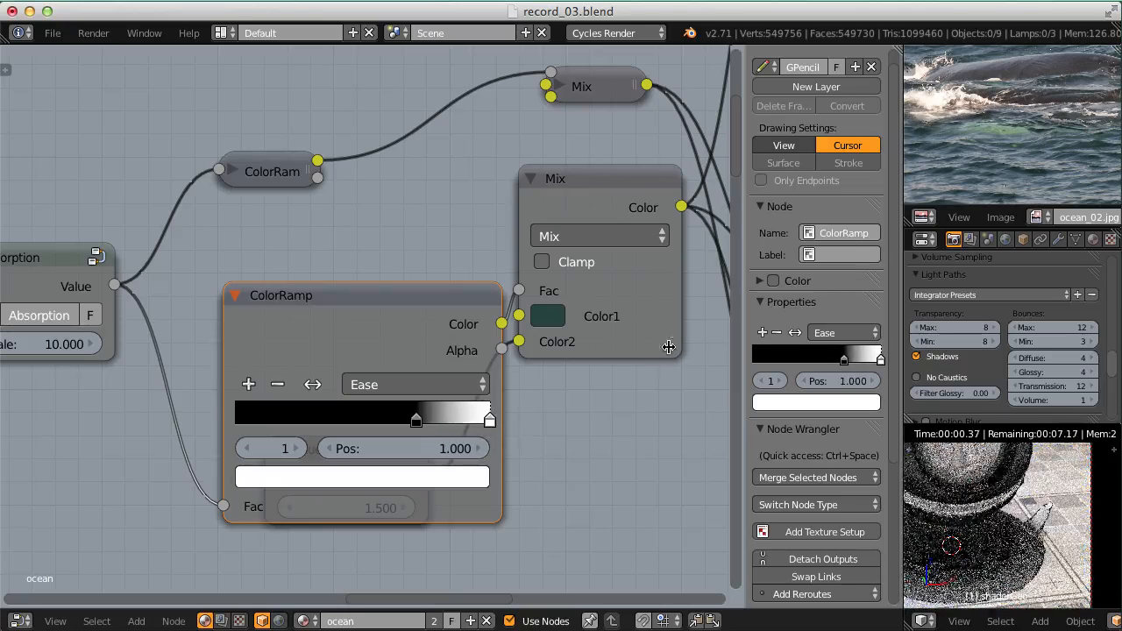
{"action": "middle_click_drag", "start_coordinate": [1007, 529], "coordinate": [1038, 605]}
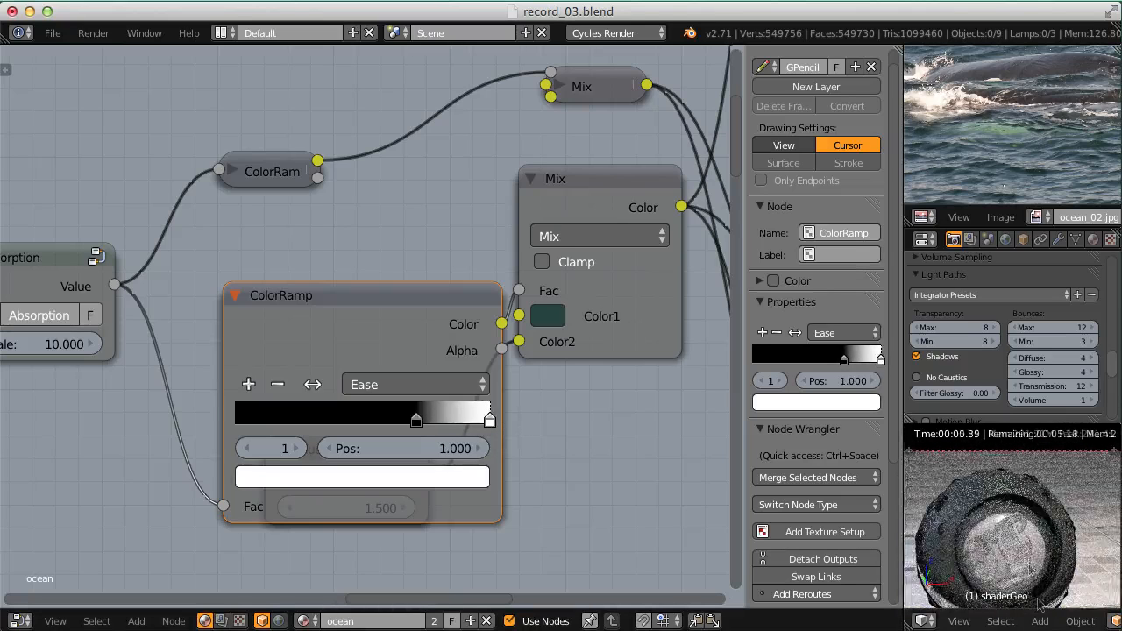
- Collapse the original ColorRamp, move it just below the duplicate, and check the rendered object's base
{"action": "left_click", "coordinate": [234, 296]}
{"action": "left_click_drag", "start_coordinate": [255, 297], "coordinate": [240, 257]}
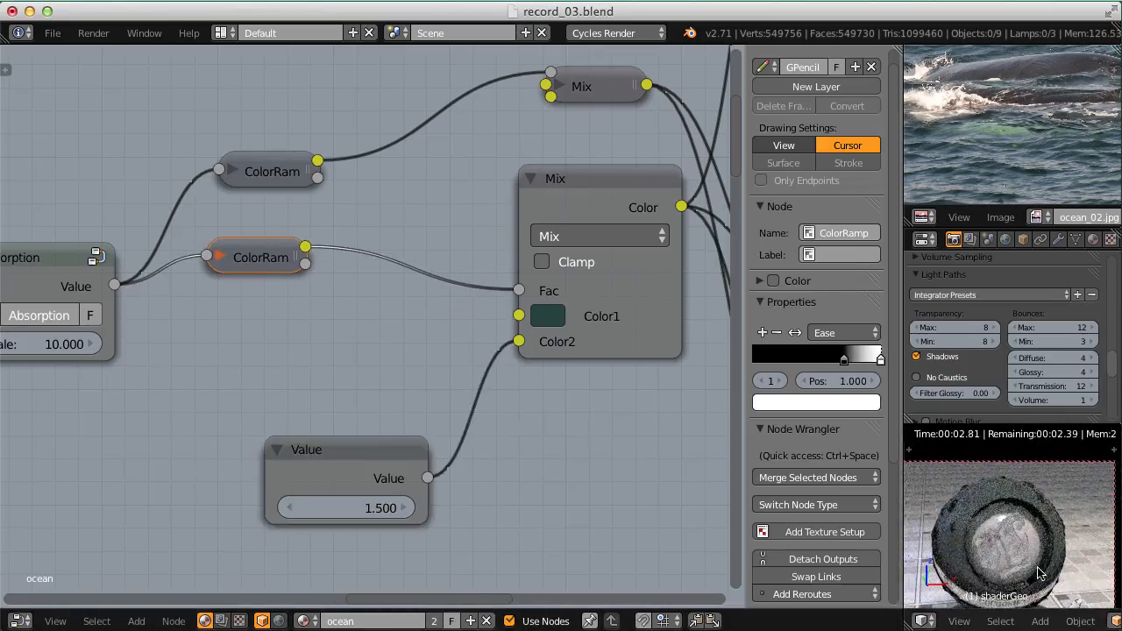
{"action": "middle_click_drag", "start_coordinate": [1040, 574], "coordinate": [1021, 464], "text": "shift"}
- Move the Light Path node down to just above the Glass BSDF
{"action": "middle_click_drag", "start_coordinate": [454, 338], "coordinate": [496, 274], "text": "ctrl"}
{"action": "middle_click_drag", "start_coordinate": [533, 250], "coordinate": [382, 338], "text": "shift"}
{"action": "left_click", "coordinate": [366, 265]}
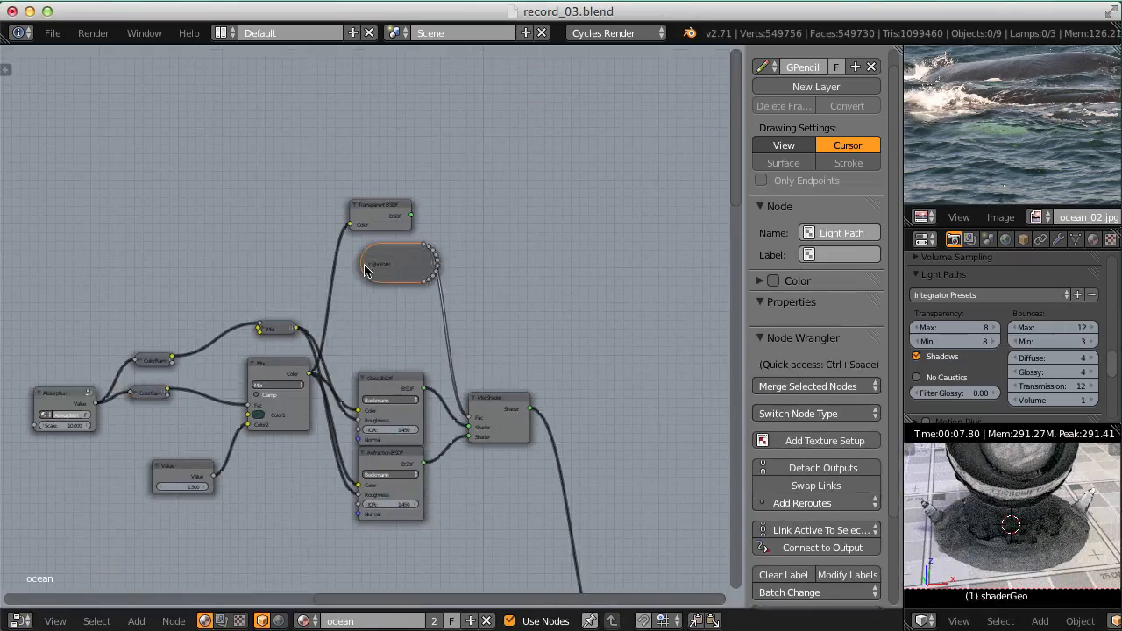
{"action": "left_click_drag", "start_coordinate": [378, 265], "coordinate": [376, 323]}
- Move the Glossy BSDF closer, insert a Mix Shader before the Material Output, and connect the Glossy BSDF to its second Shader input
{"action": "middle_click_drag", "start_coordinate": [463, 403], "coordinate": [452, 353]}
{"action": "scroll", "coordinate": [453, 353], "scroll_direction": "up", "scroll_amount": 3}
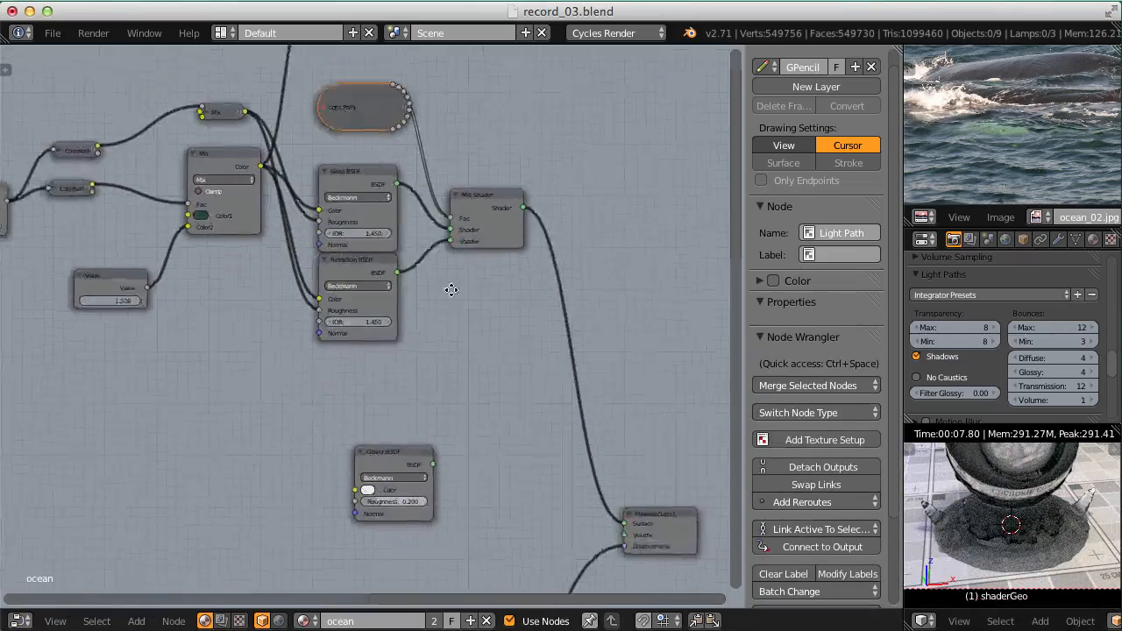
{"action": "left_click_drag", "start_coordinate": [415, 505], "coordinate": [477, 438]}
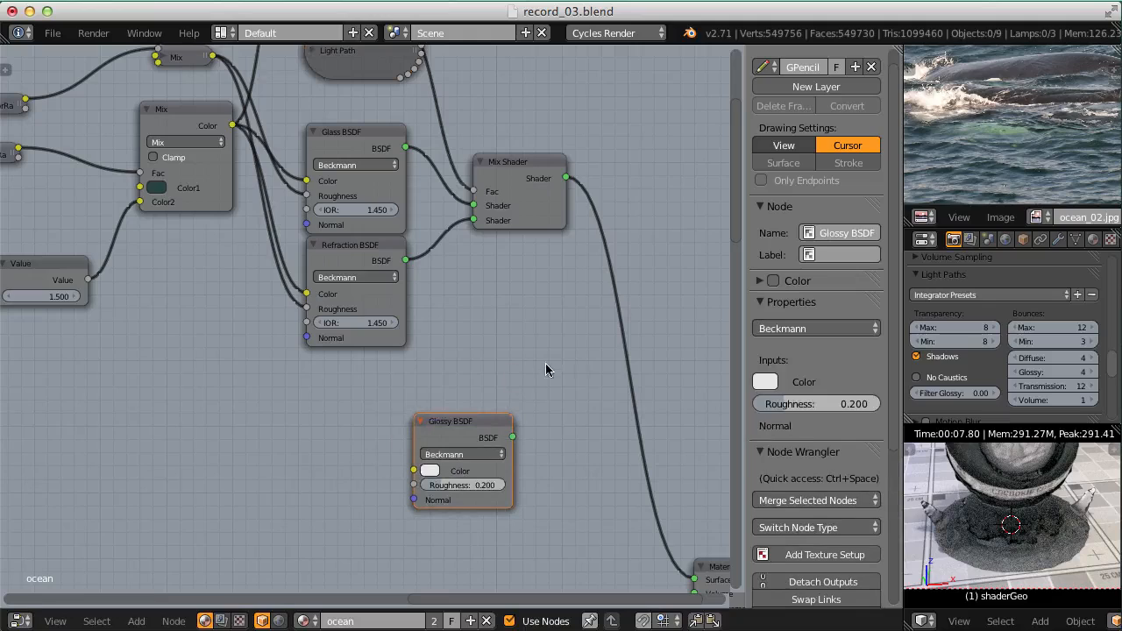
{"action": "key", "text": "shift+a"}
{"action": "mouse_move", "coordinate": [545, 369]}
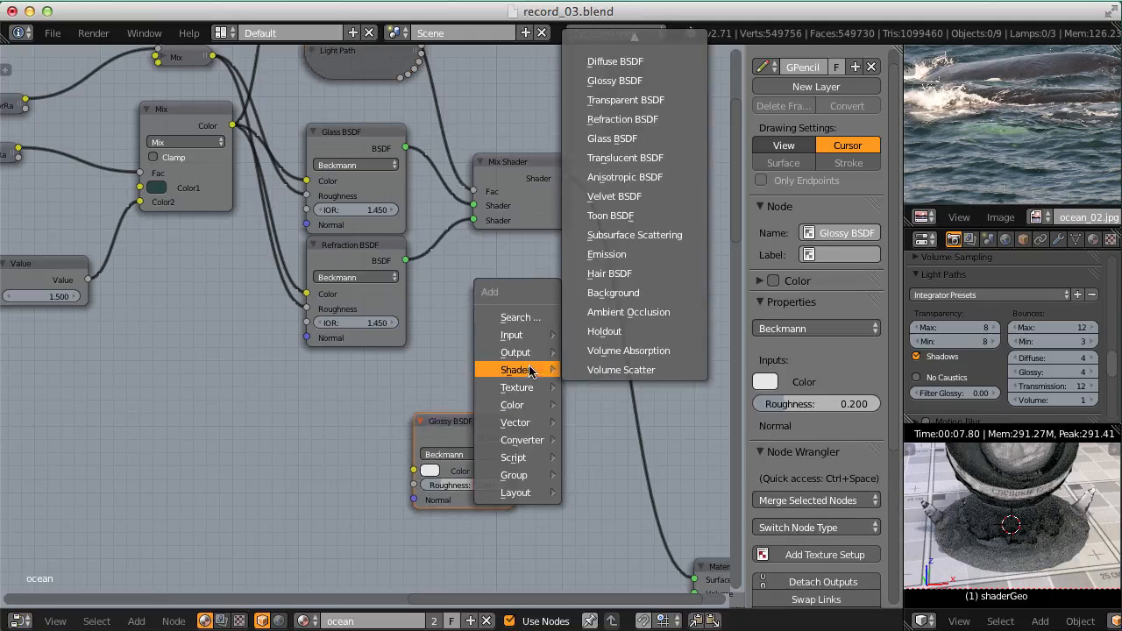
{"action": "left_click", "coordinate": [633, 44]}
{"action": "left_click", "coordinate": [570, 350]}
{"action": "left_click_drag", "start_coordinate": [512, 437], "coordinate": [595, 355]}
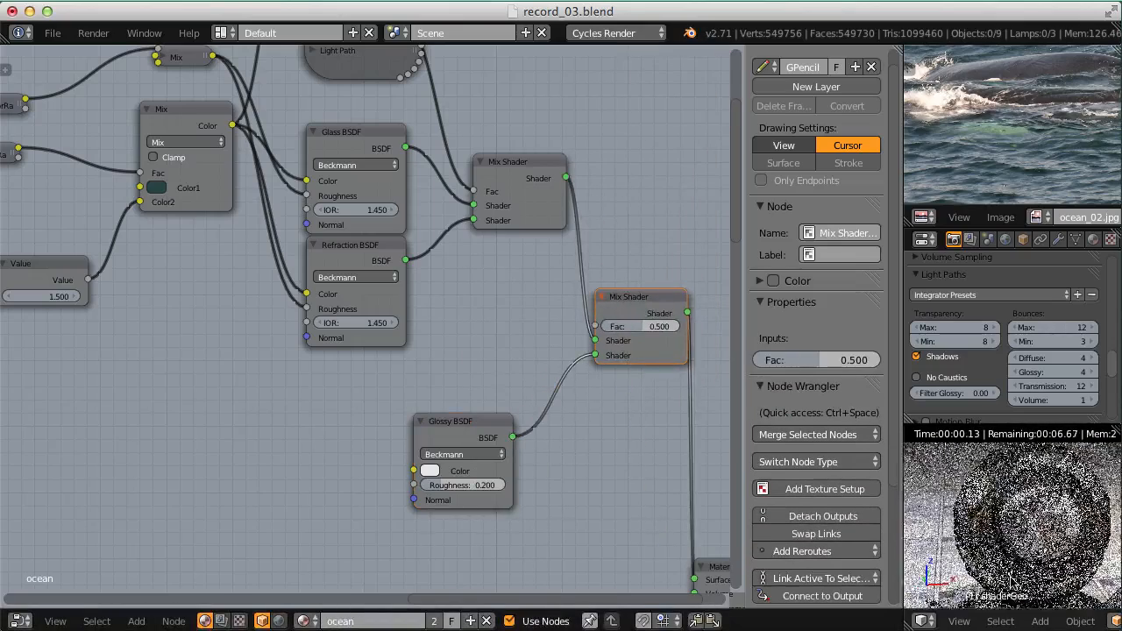
- Set the Glossy BSDF's roughness to 0.001
{"action": "scroll", "coordinate": [381, 436], "scroll_direction": "up", "scroll_amount": 2}
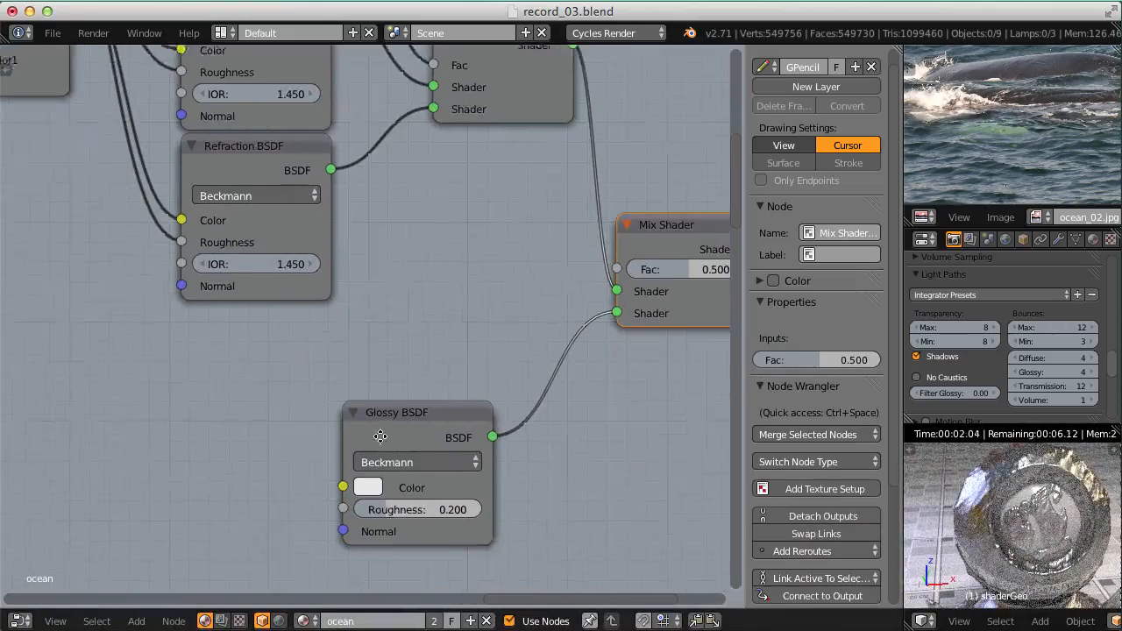
{"action": "middle_click_drag", "start_coordinate": [381, 436], "coordinate": [376, 430]}
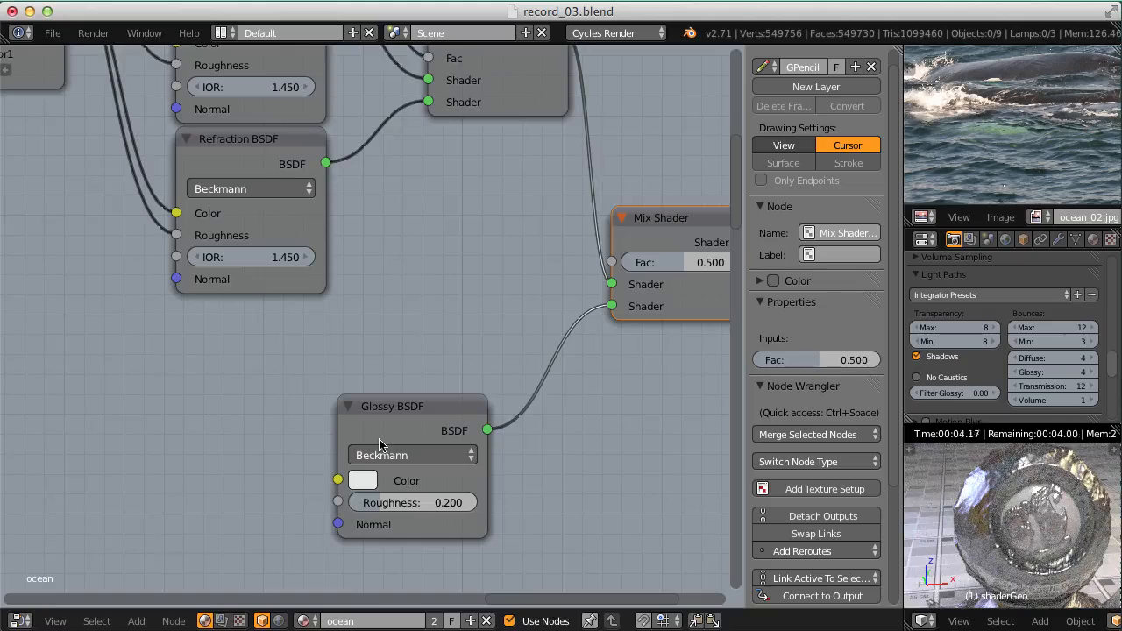
{"action": "scroll", "coordinate": [379, 438], "scroll_direction": "up", "scroll_amount": 1}
{"action": "left_click", "coordinate": [397, 541]}
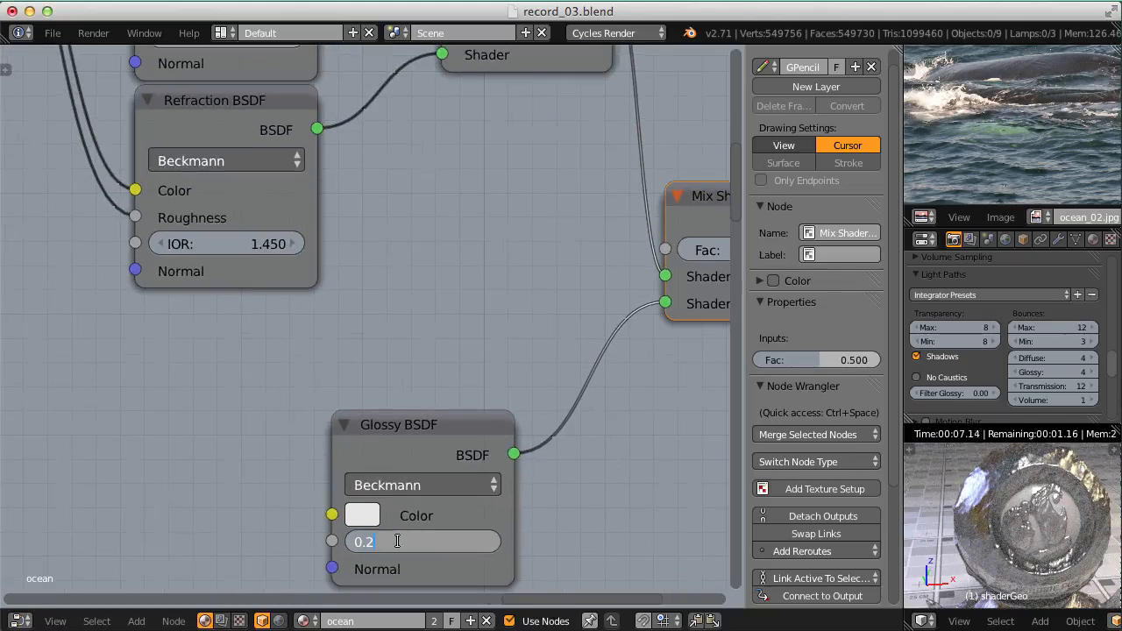
{"action": "type", "text": ".001"}
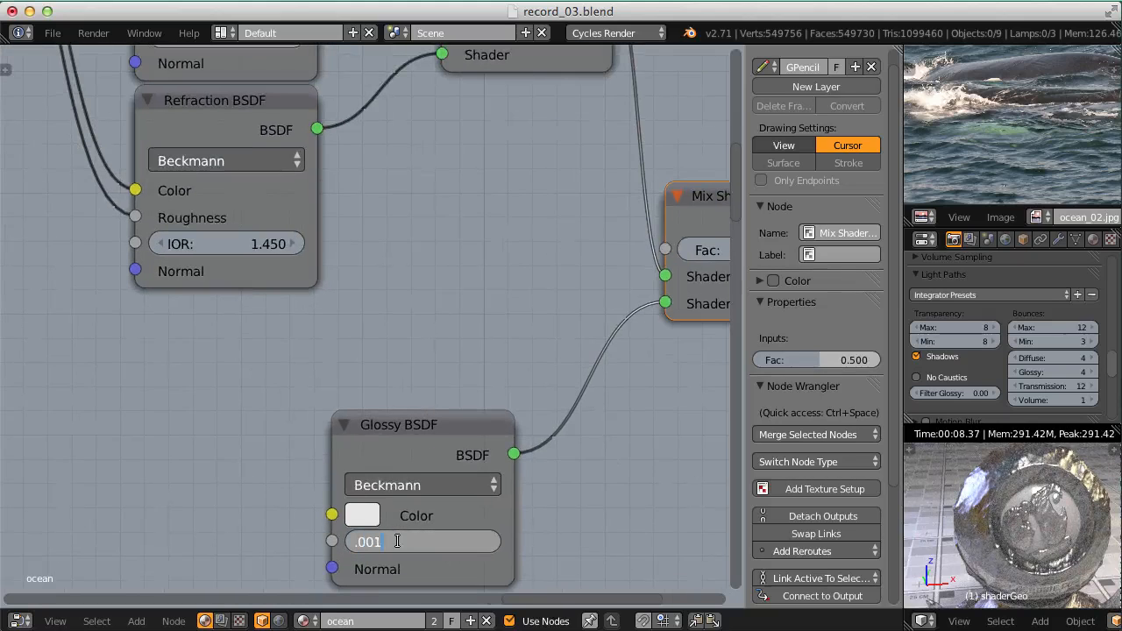
{"action": "key", "text": "Return"}
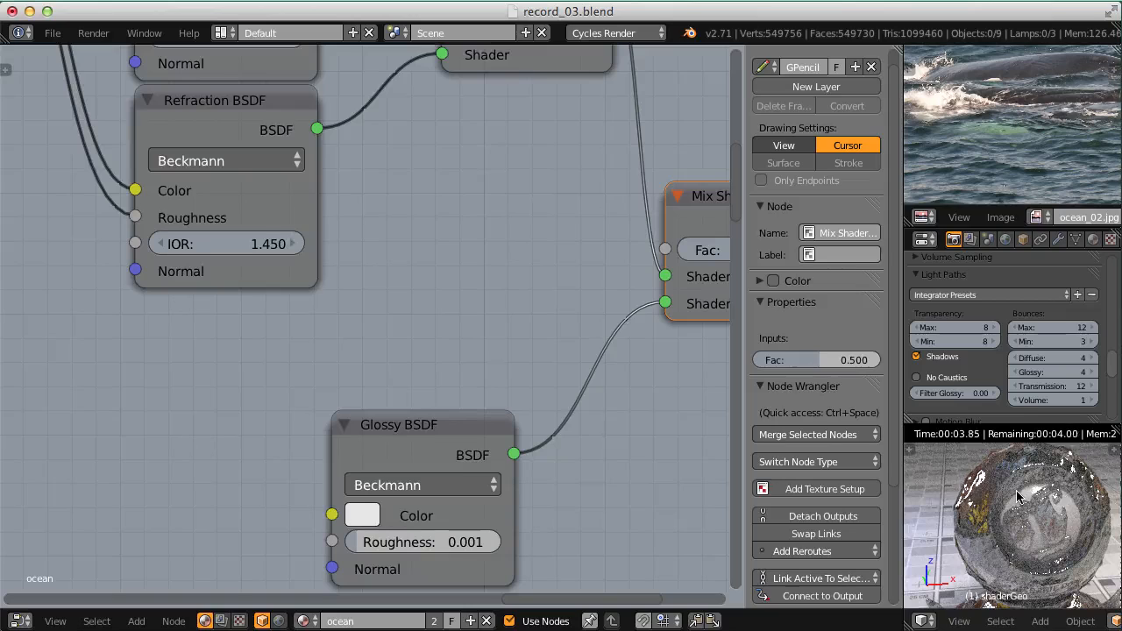
- Try Fac values of 0.1 and 0.05 on the new Mix Shader and check the rendered object's base
{"action": "middle_click_drag", "start_coordinate": [627, 358], "coordinate": [349, 426]}
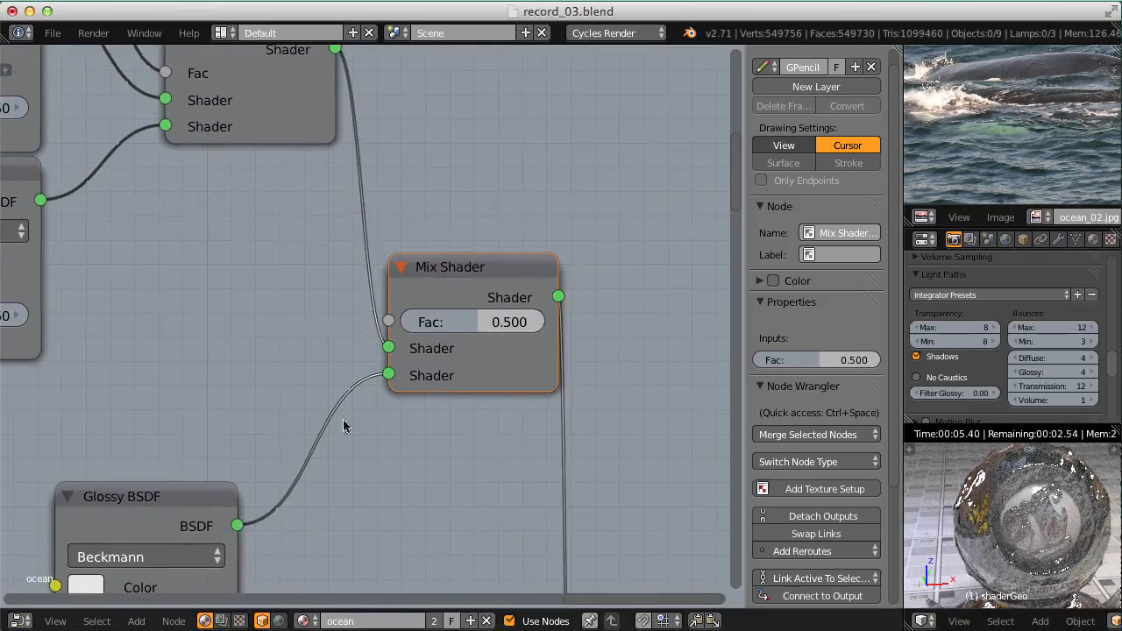
{"action": "left_click", "coordinate": [477, 322]}
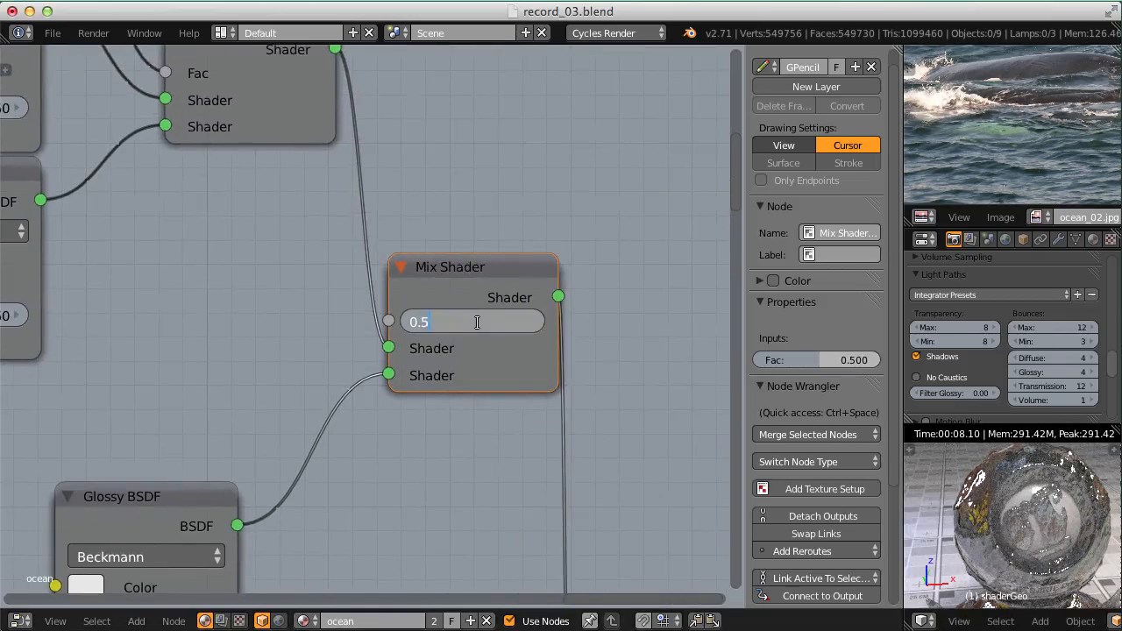
{"action": "type", "text": ".1"}
{"action": "key", "text": "Return"}
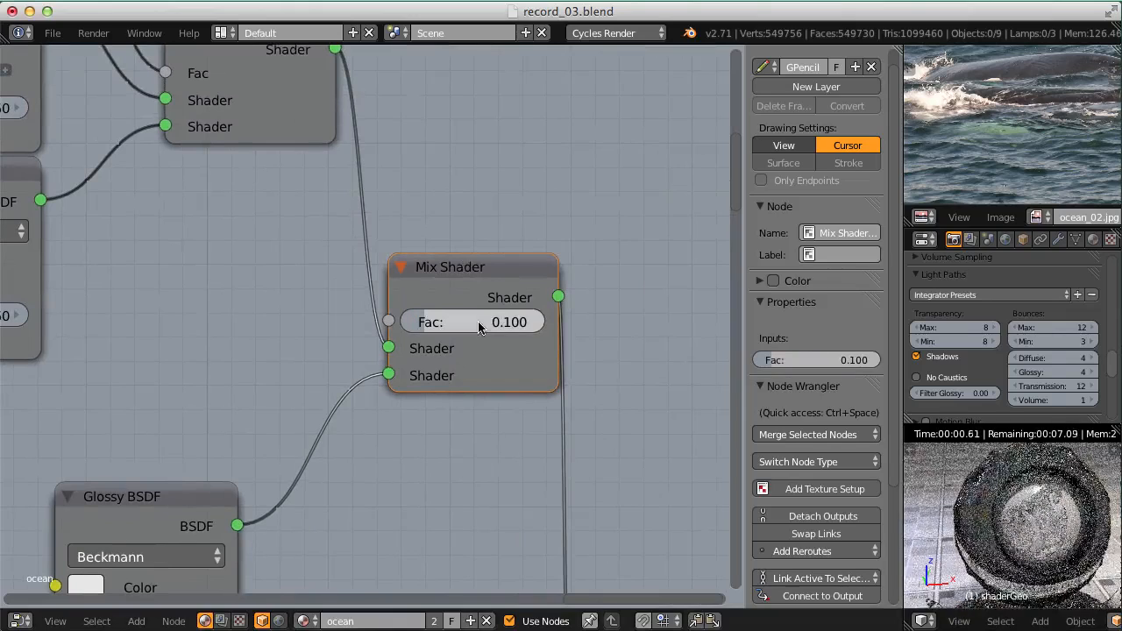
{"action": "left_click", "coordinate": [478, 324]}
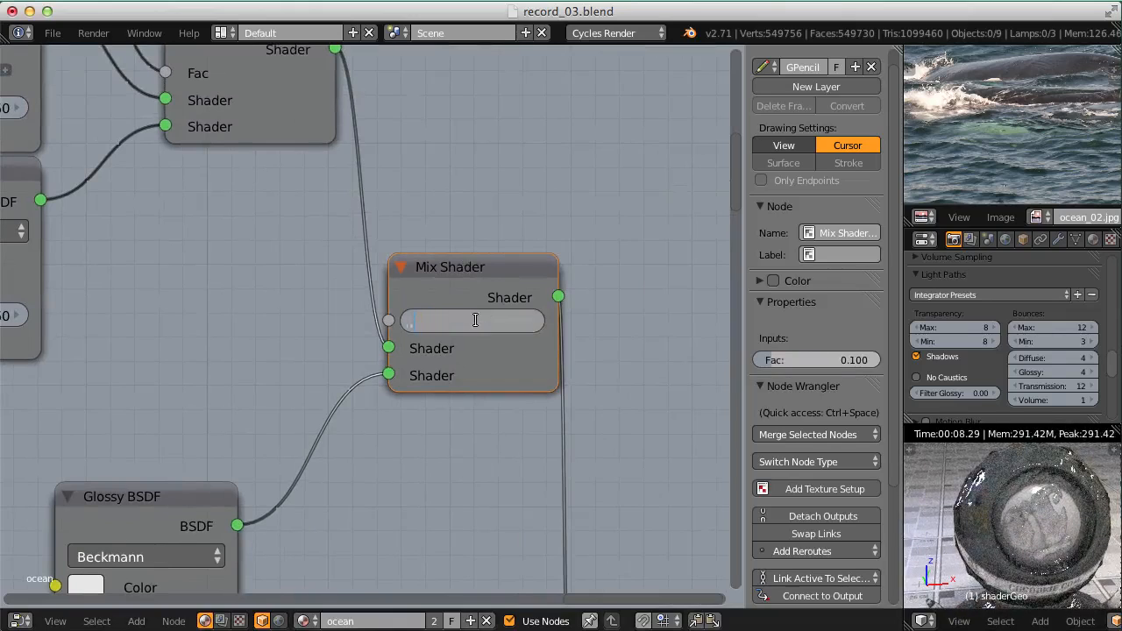
{"action": "type", "text": ".05"}
{"action": "key", "text": "Return"}
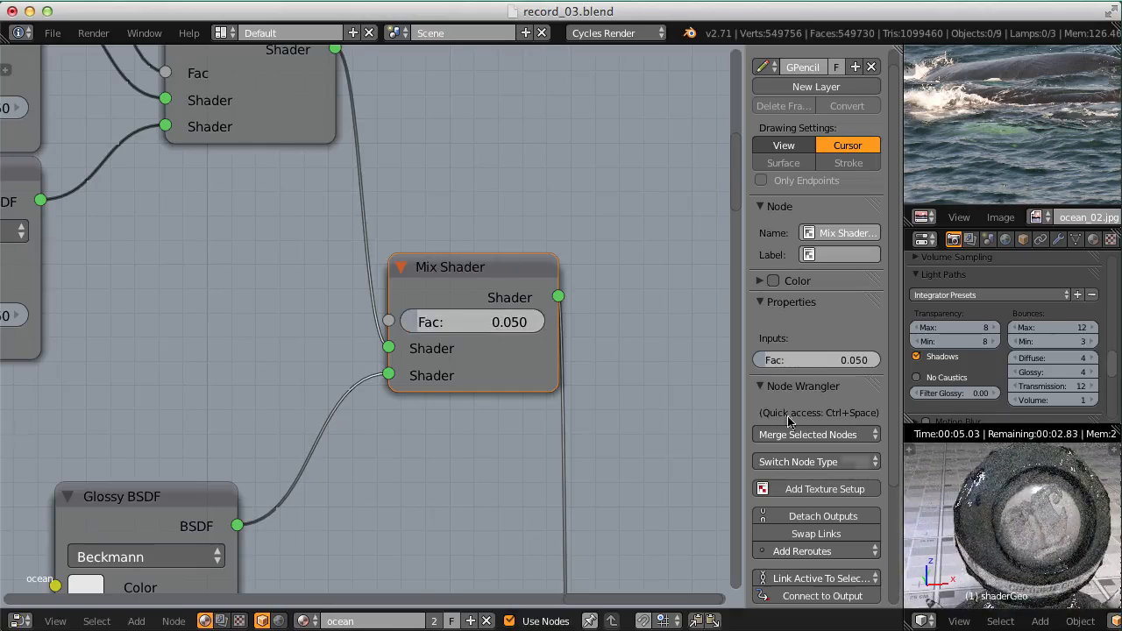
{"action": "middle_click_drag", "start_coordinate": [1023, 551], "coordinate": [1026, 429], "text": "shift"}
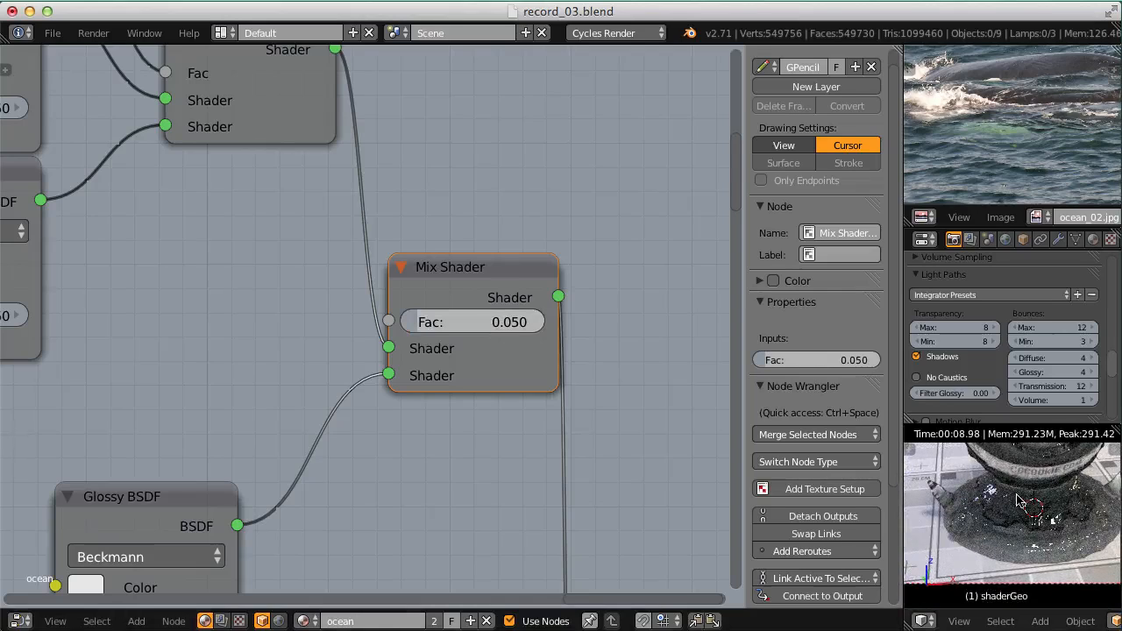
- Set the new Mix Shader's Fac to 0.075 and move the Glossy BSDF closer to it
{"action": "left_click", "coordinate": [469, 320]}
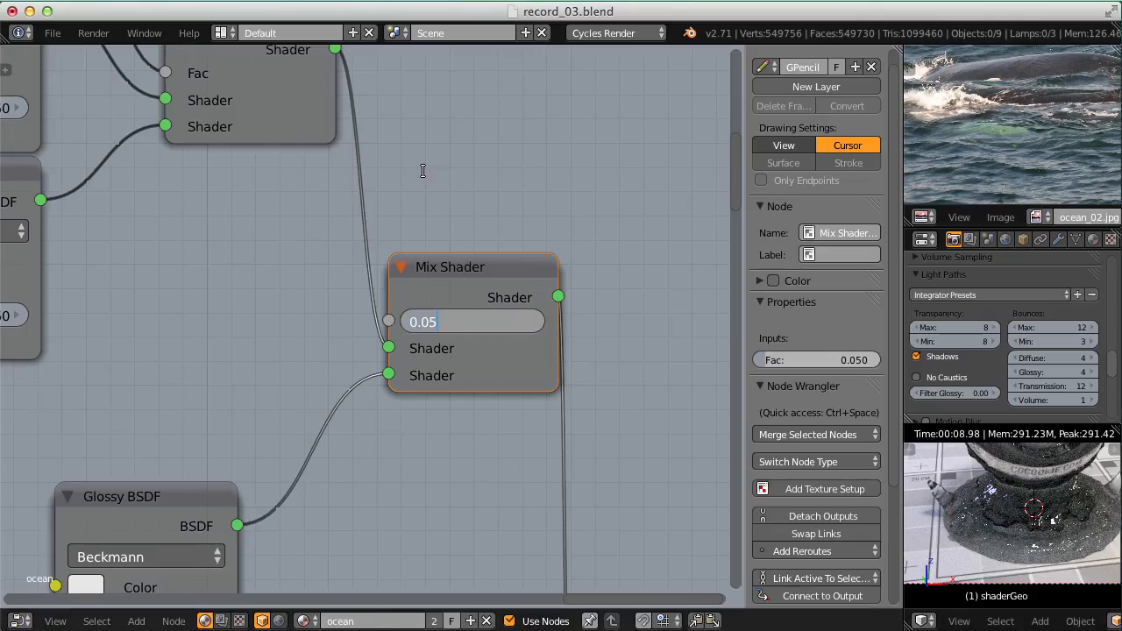
{"action": "type", "text": ".07"}
{"action": "key", "text": "Return"}
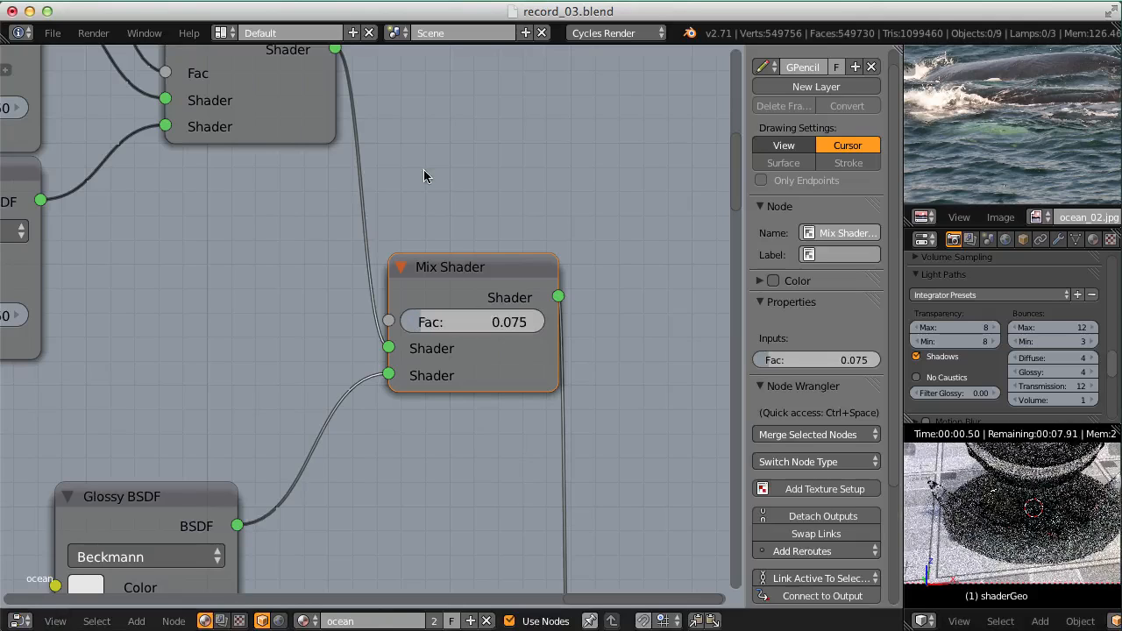
{"action": "scroll", "coordinate": [390, 225], "scroll_direction": "down", "scroll_amount": 2}
{"action": "scroll", "coordinate": [390, 226], "scroll_direction": "down", "scroll_amount": 8}
{"action": "middle_click_drag", "start_coordinate": [240, 236], "coordinate": [527, 325]}
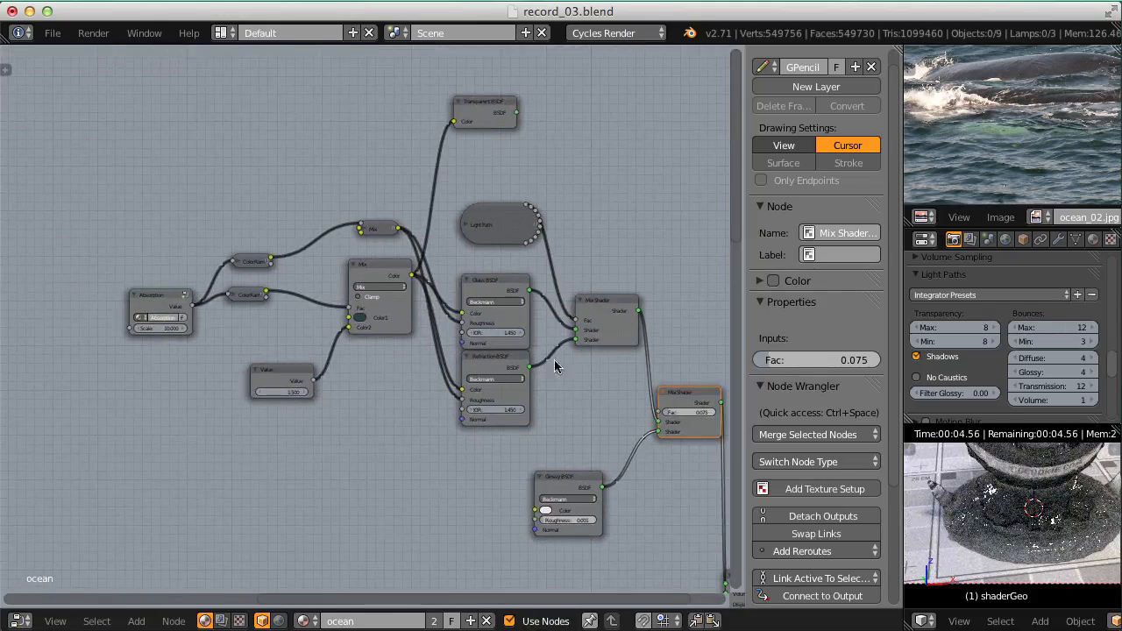
{"action": "left_click_drag", "start_coordinate": [569, 482], "coordinate": [599, 470]}
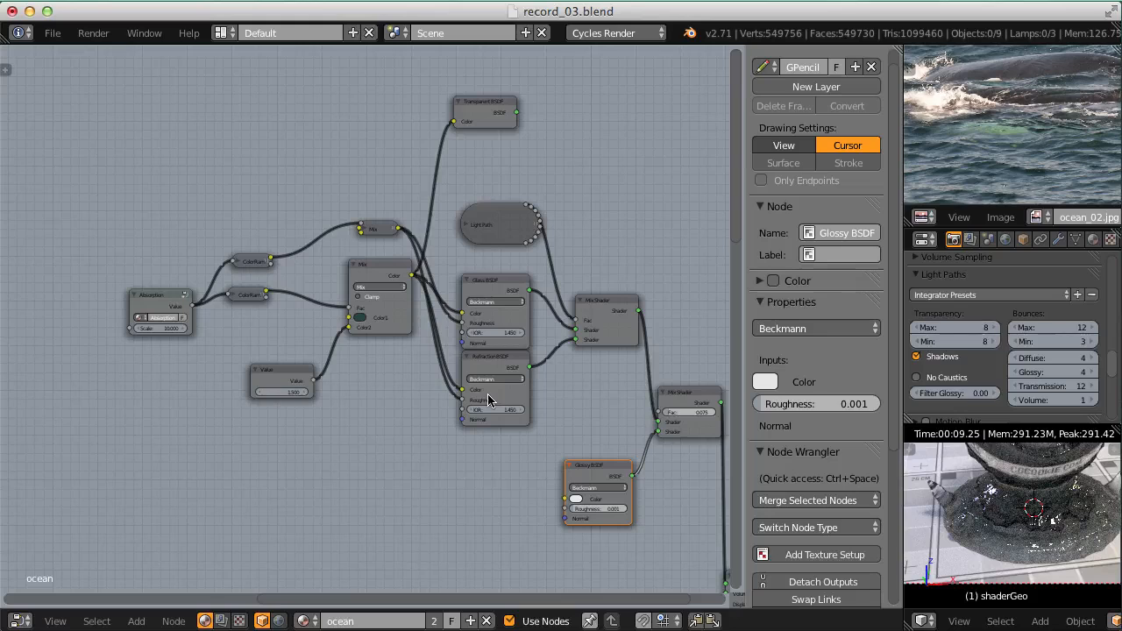
- Append the Fresnel node group from the NodeTree data of startup.blend
{"action": "scroll", "coordinate": [493, 405], "scroll_direction": "up", "scroll_amount": 2}
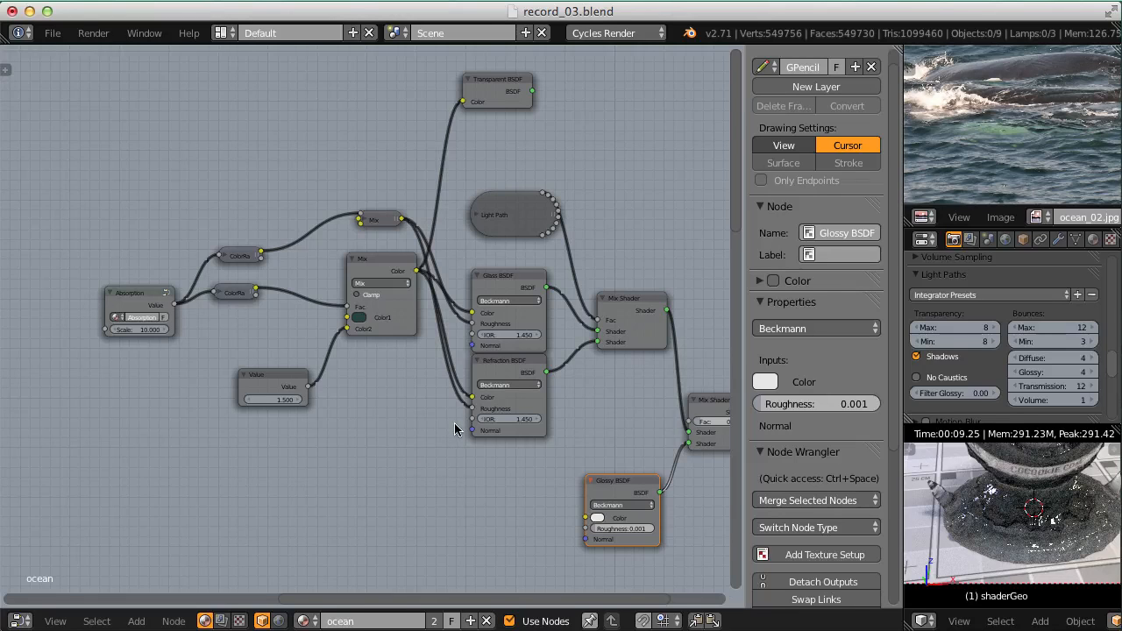
{"action": "left_click", "coordinate": [53, 32]}
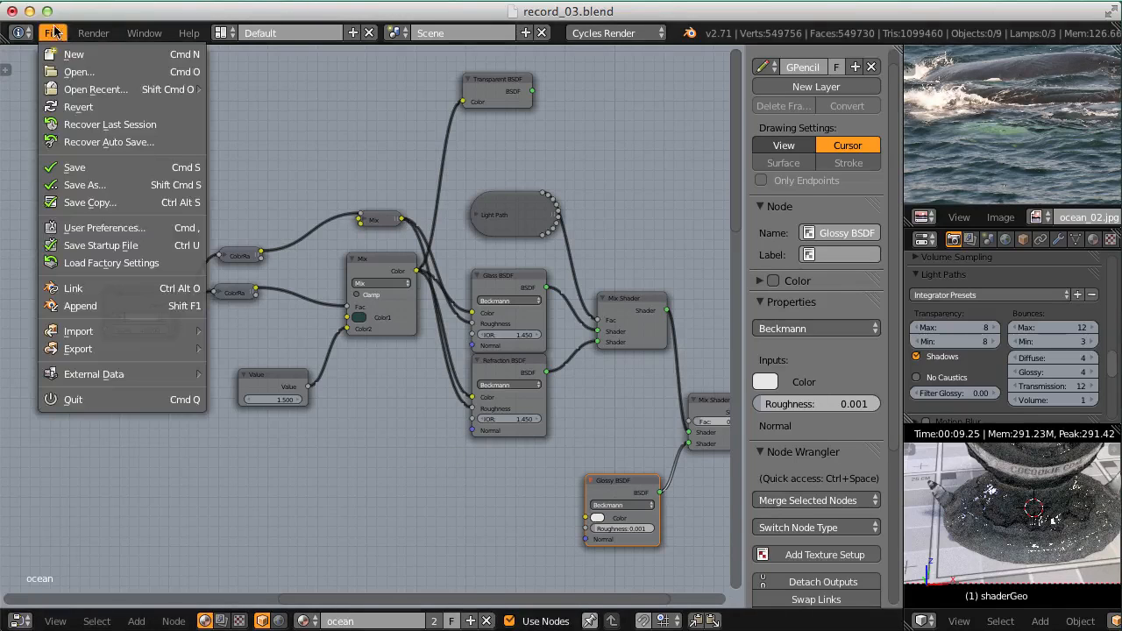
{"action": "left_click", "coordinate": [105, 306]}
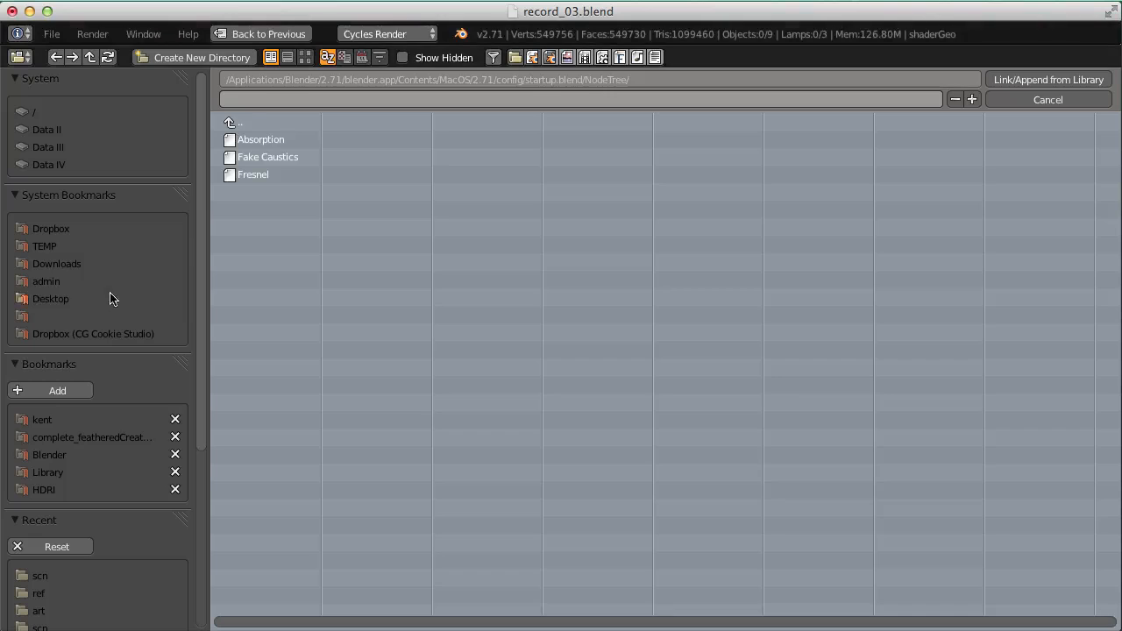
{"action": "left_click", "coordinate": [258, 174]}
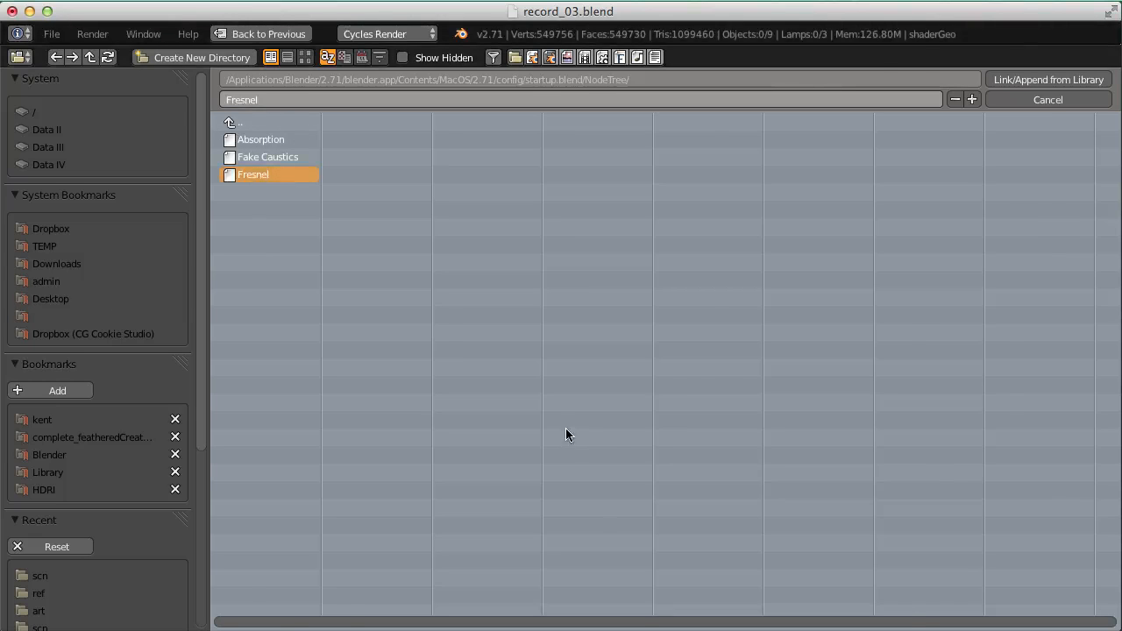
{"action": "key", "text": "Return"}
- Add the Fresnel group to the node tree below and to the left of the Refraction BSDF
{"action": "key", "text": "shift+a"}
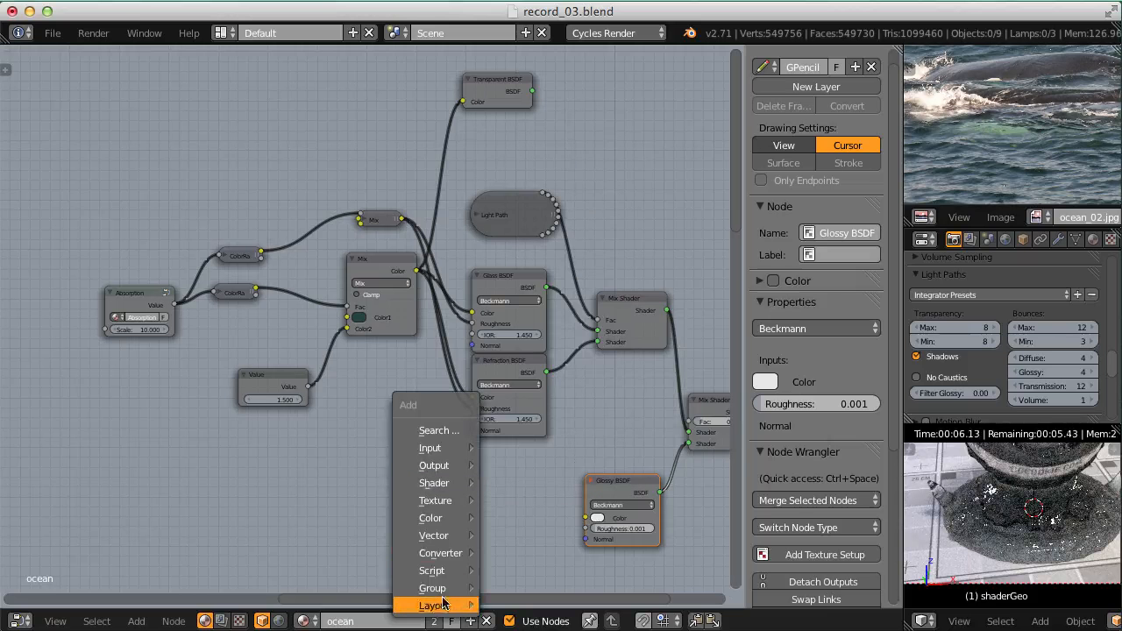
{"action": "mouse_move", "coordinate": [464, 588]}
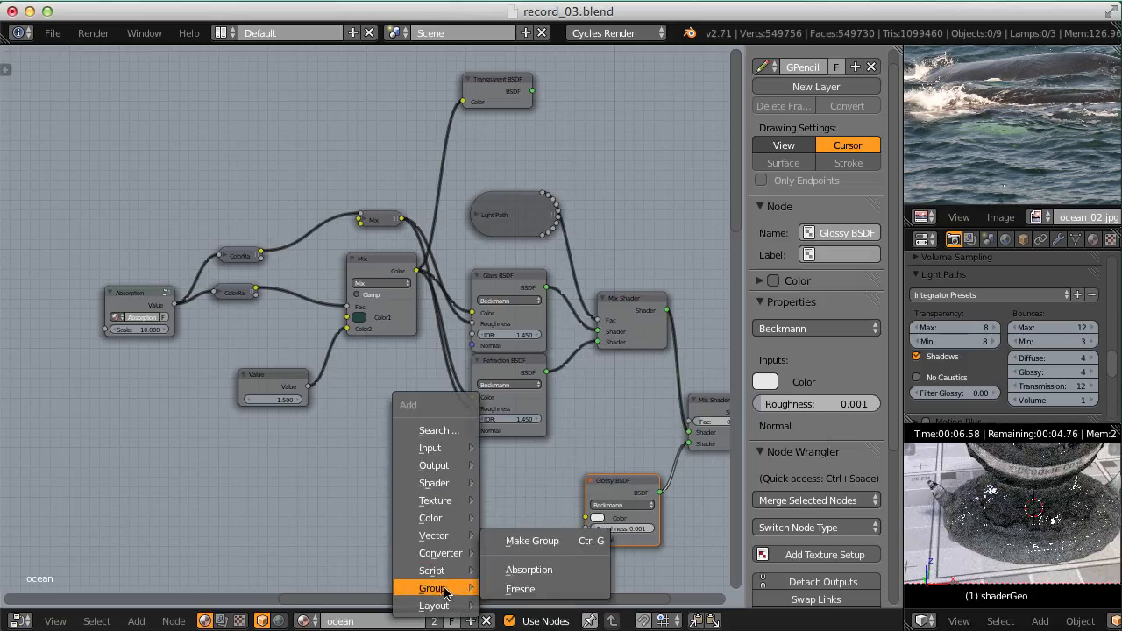
{"action": "left_click", "coordinate": [522, 589]}
{"action": "left_click", "coordinate": [387, 481]}
- Preview the Fresnel group's Factor A output on the rendered object and examine its base and upper part
{"action": "middle_click_drag", "start_coordinate": [497, 388], "coordinate": [400, 269]}
{"action": "middle_click_drag", "start_coordinate": [412, 270], "coordinate": [425, 410], "text": "ctrl"}
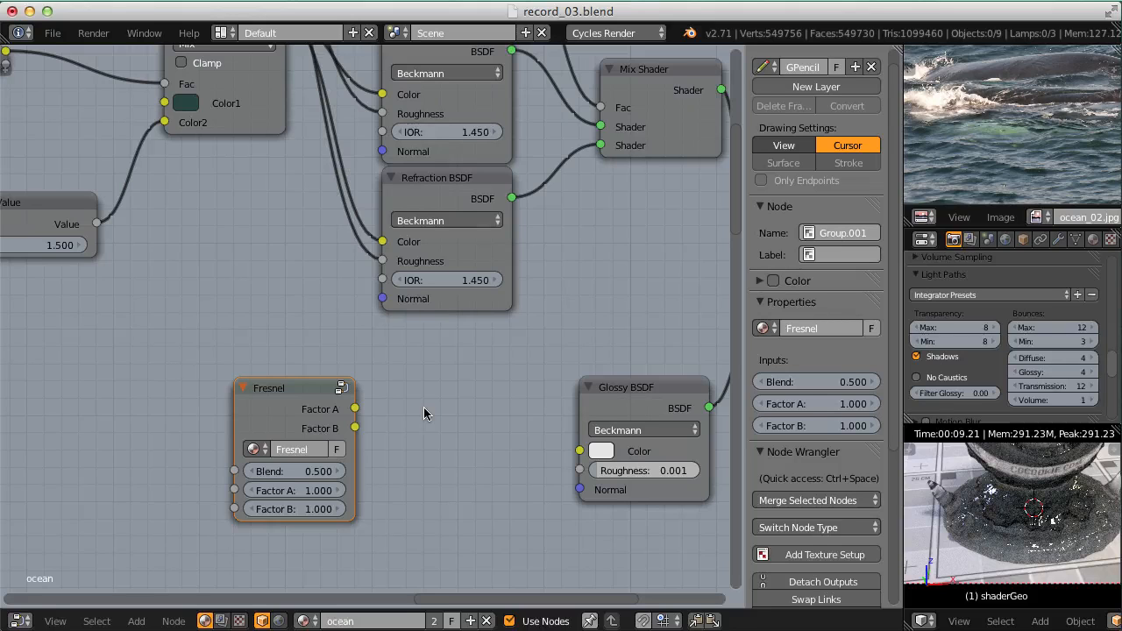
{"action": "middle_click_drag", "start_coordinate": [423, 407], "coordinate": [321, 335], "text": "ctrl"}
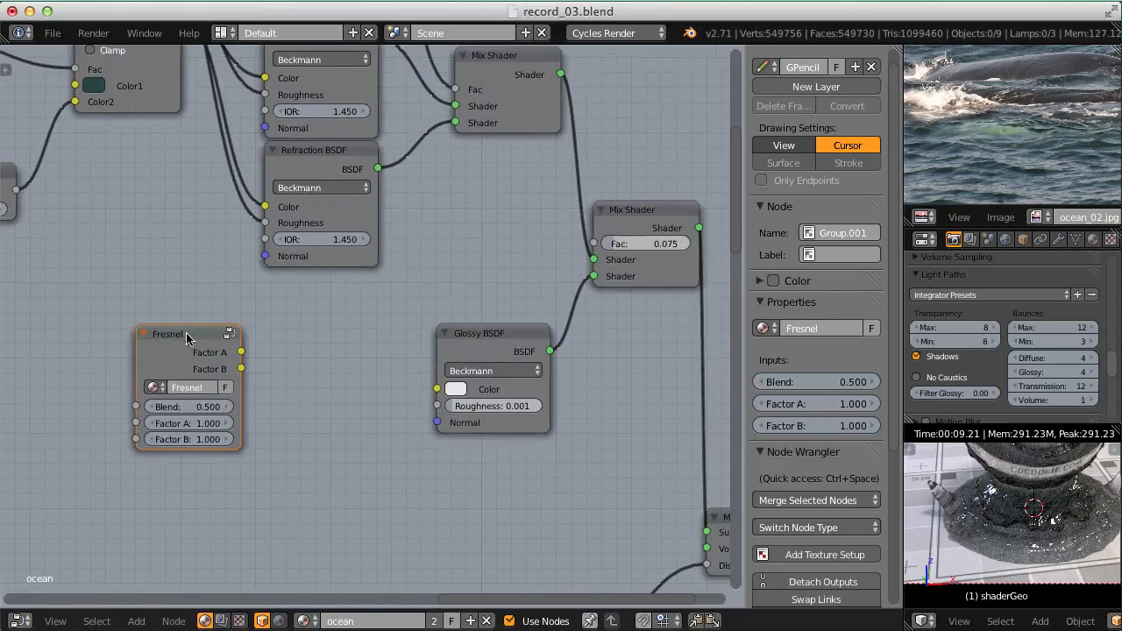
{"action": "left_click_drag", "start_coordinate": [239, 352], "coordinate": [436, 389]}
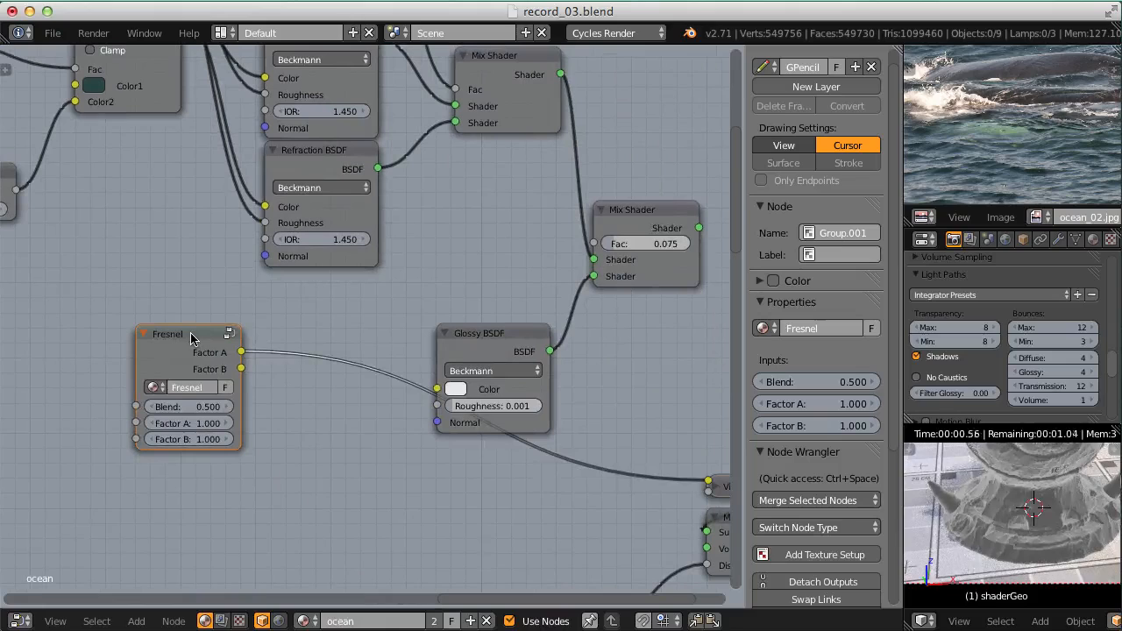
{"action": "middle_click_drag", "start_coordinate": [609, 308], "coordinate": [585, 309]}
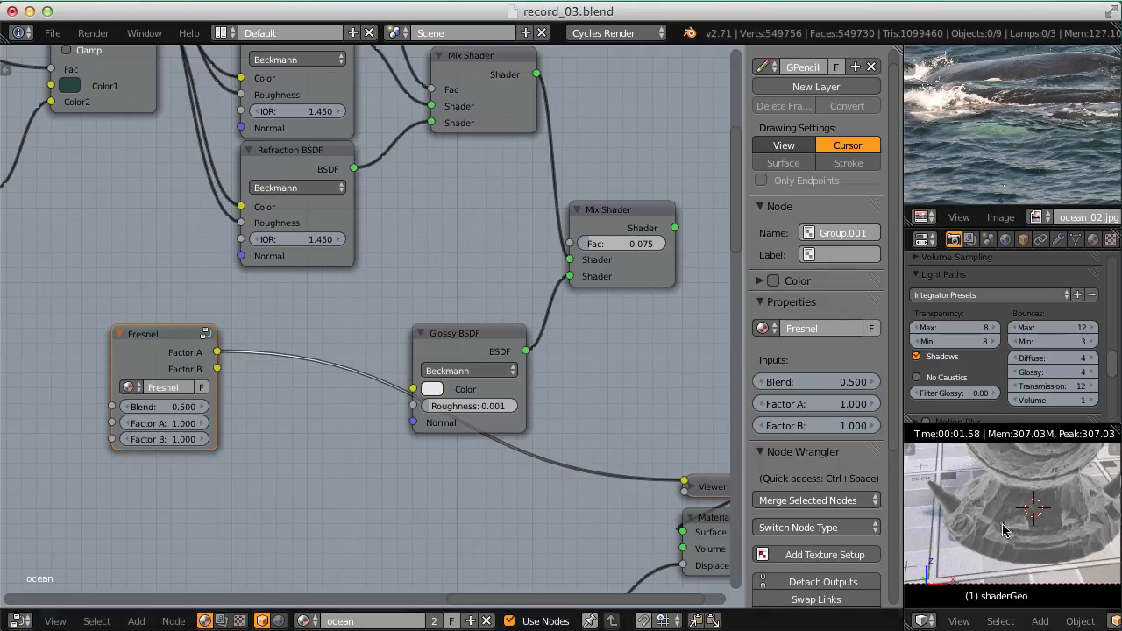
{"action": "middle_click_drag", "start_coordinate": [1012, 528], "coordinate": [1024, 605], "text": "shift"}
{"action": "middle_click_drag", "start_coordinate": [1016, 524], "coordinate": [1013, 575], "text": "shift"}
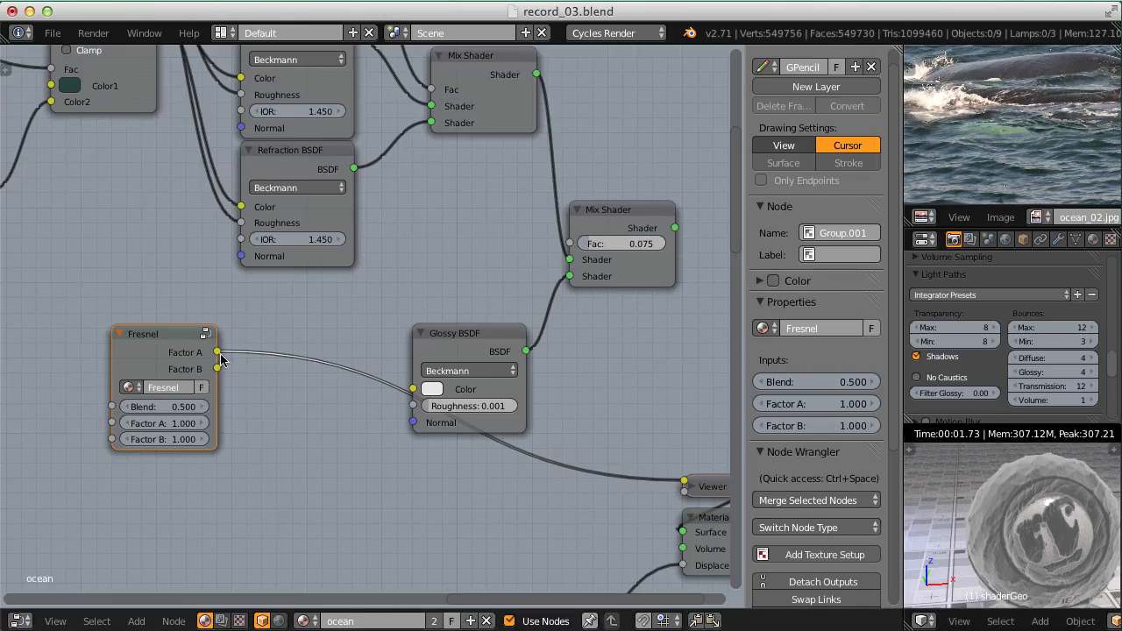
- Connect the Fresnel group's Factor A to the Fac of the glossy Mix Shader and preview its Factor B output
{"action": "left_click_drag", "start_coordinate": [216, 352], "coordinate": [568, 248]}
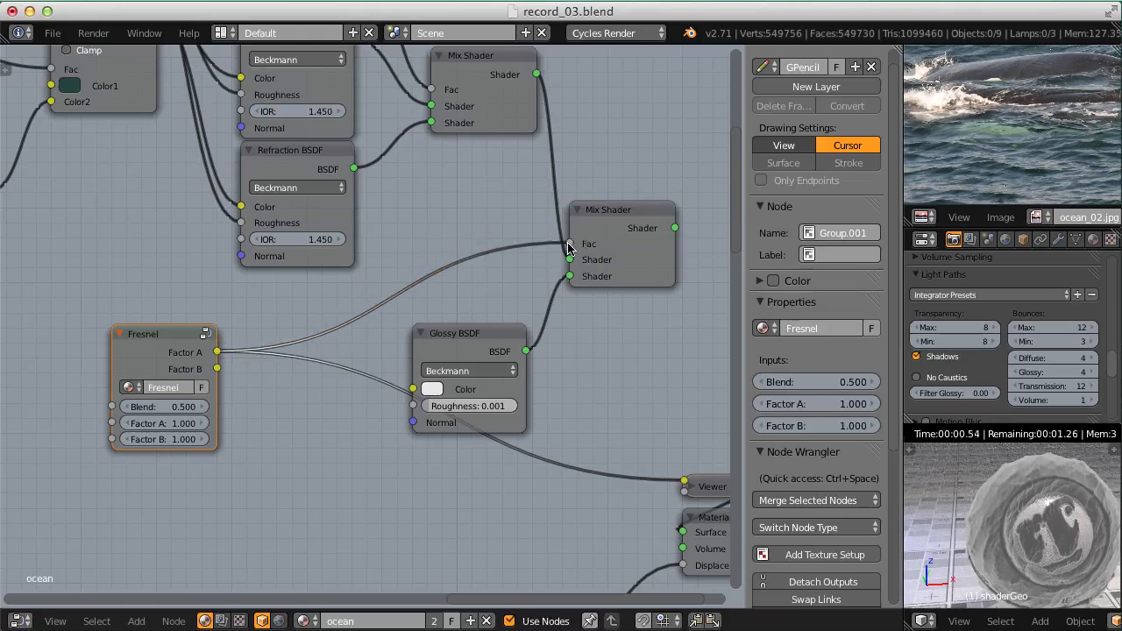
{"action": "left_click", "coordinate": [164, 341], "text": "ctrl+shift"}
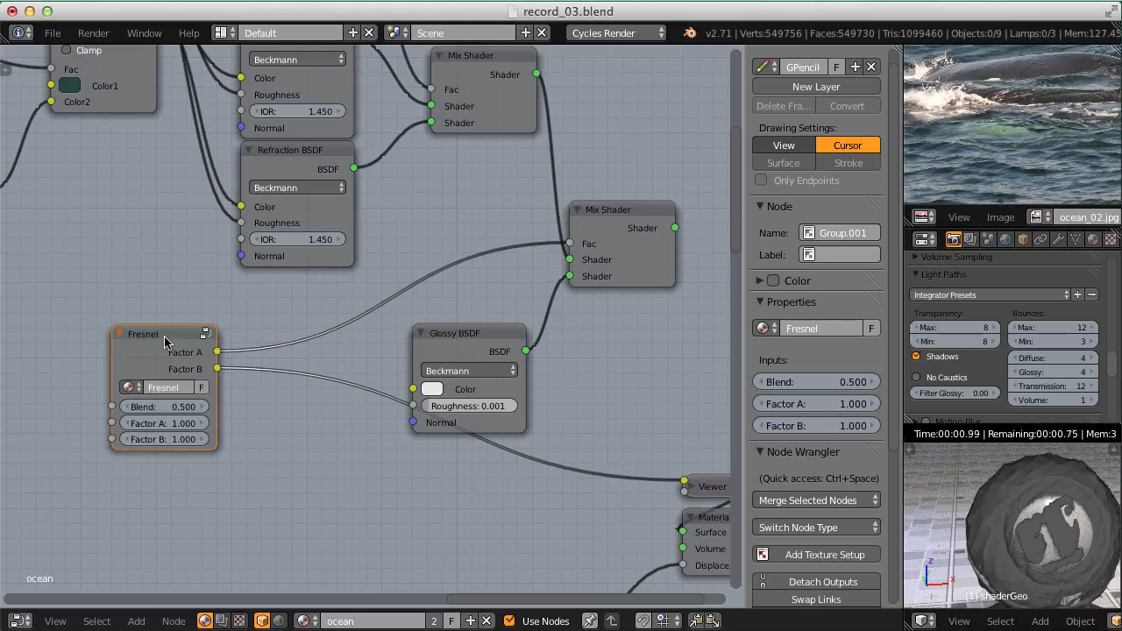
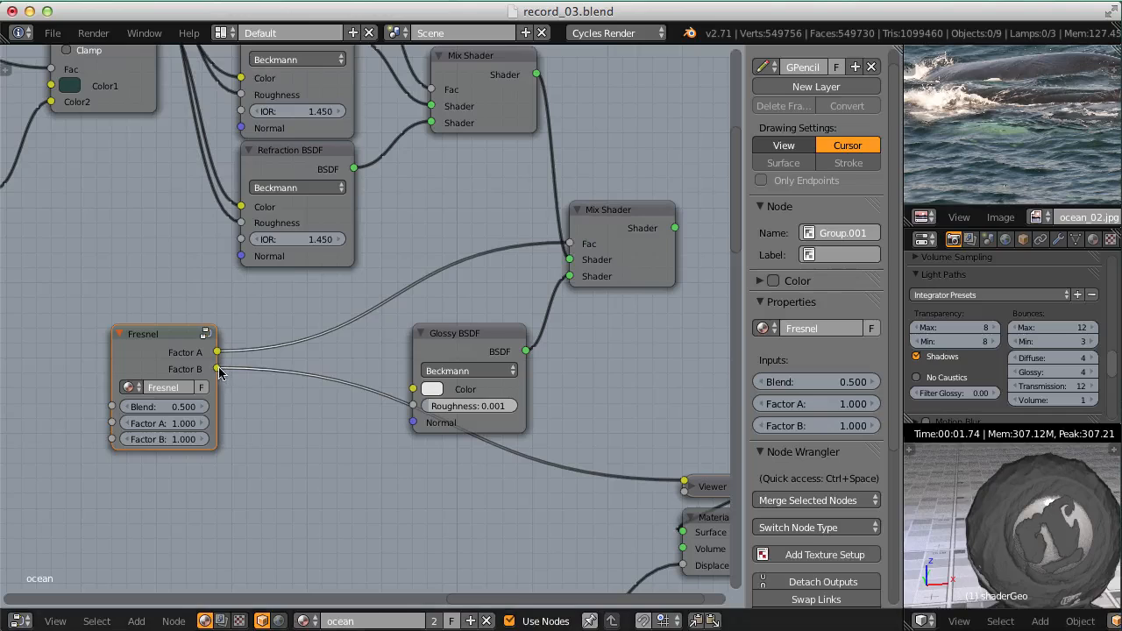
- Connect the Fresnel group's Factor B to the Glossy BSDF's Roughness and route the final Mix Shader back to the Material Output
{"action": "left_click_drag", "start_coordinate": [221, 371], "coordinate": [412, 407]}
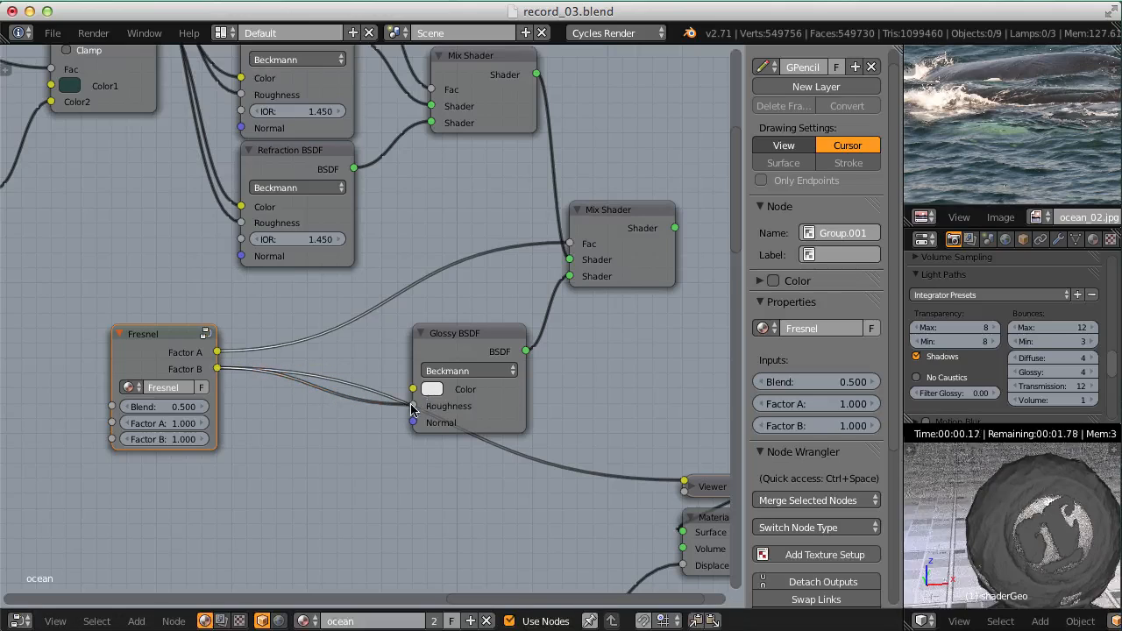
{"action": "left_click", "coordinate": [648, 216]}
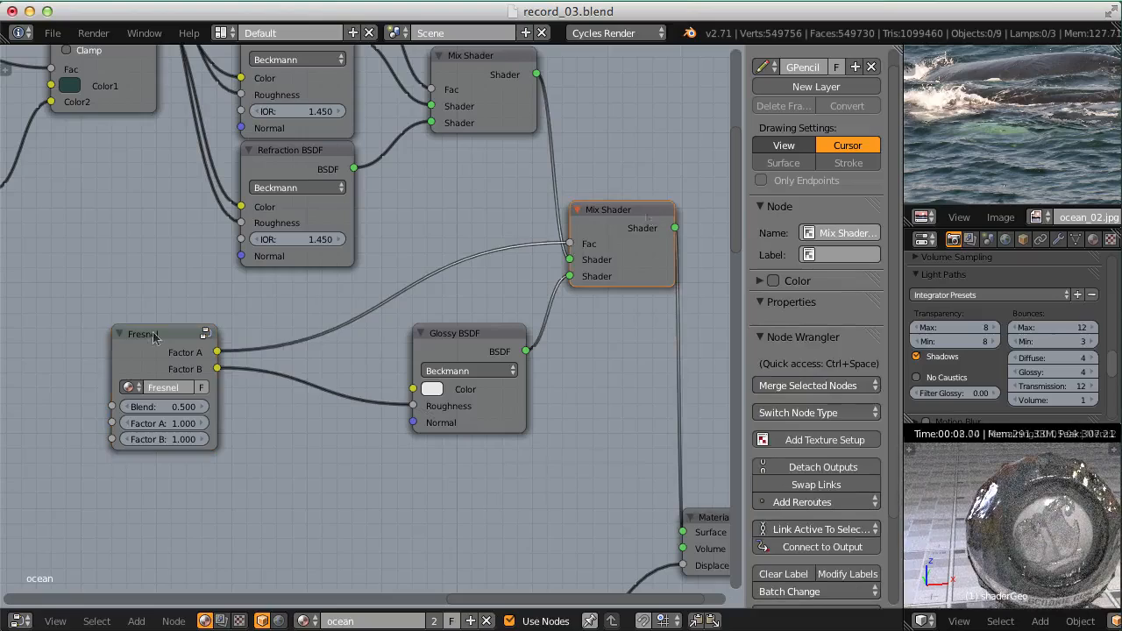
- Move the Fresnel group closer to the Glossy BSDF and set its Factor B to 0.5
{"action": "left_click_drag", "start_coordinate": [154, 337], "coordinate": [235, 339]}
{"action": "middle_click_drag", "start_coordinate": [238, 337], "coordinate": [406, 280]}
{"action": "scroll", "coordinate": [409, 279], "scroll_direction": "up", "scroll_amount": 8}
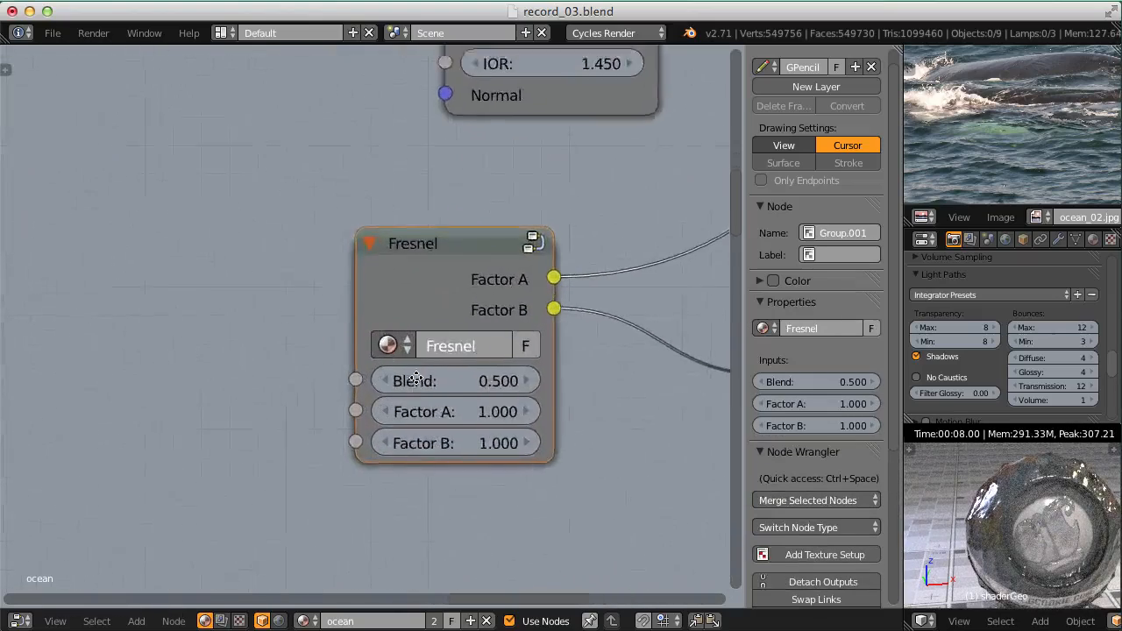
{"action": "middle_click_drag", "start_coordinate": [635, 335], "coordinate": [458, 368]}
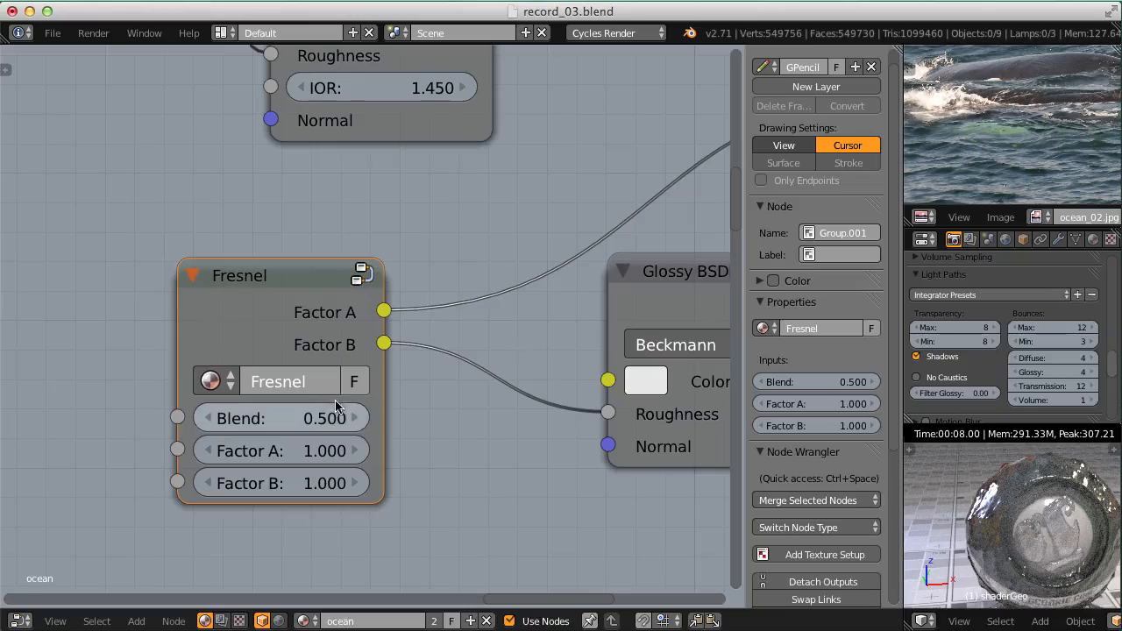
{"action": "left_click", "coordinate": [287, 481]}
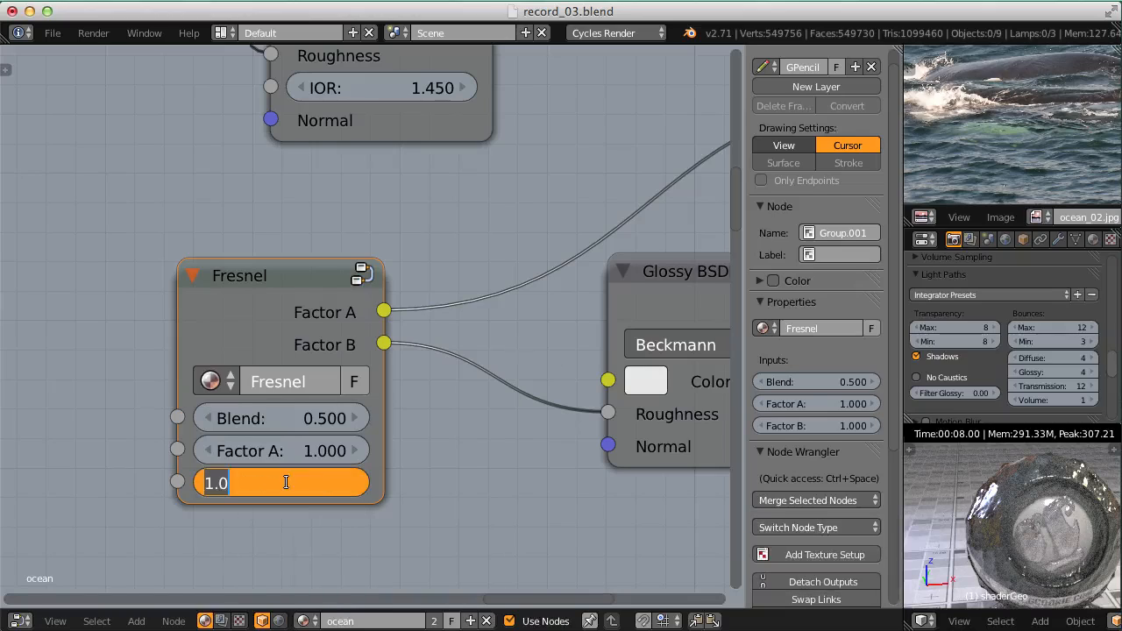
{"action": "key", "text": "BackSpace"}
{"action": "type", "text": ".5"}
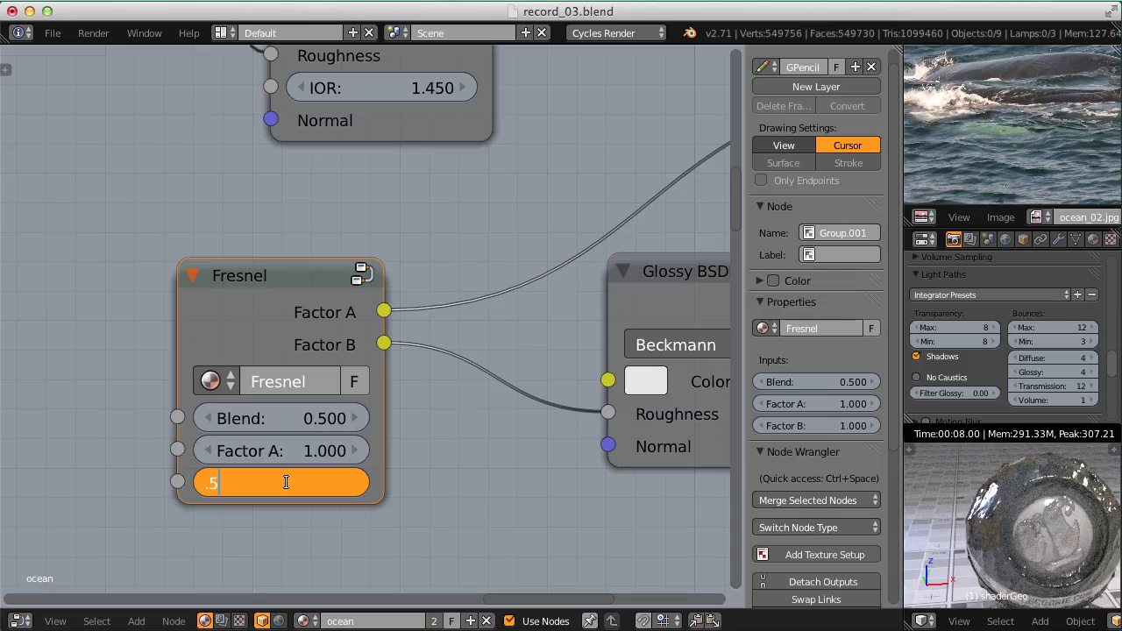
{"action": "key", "text": "Return"}
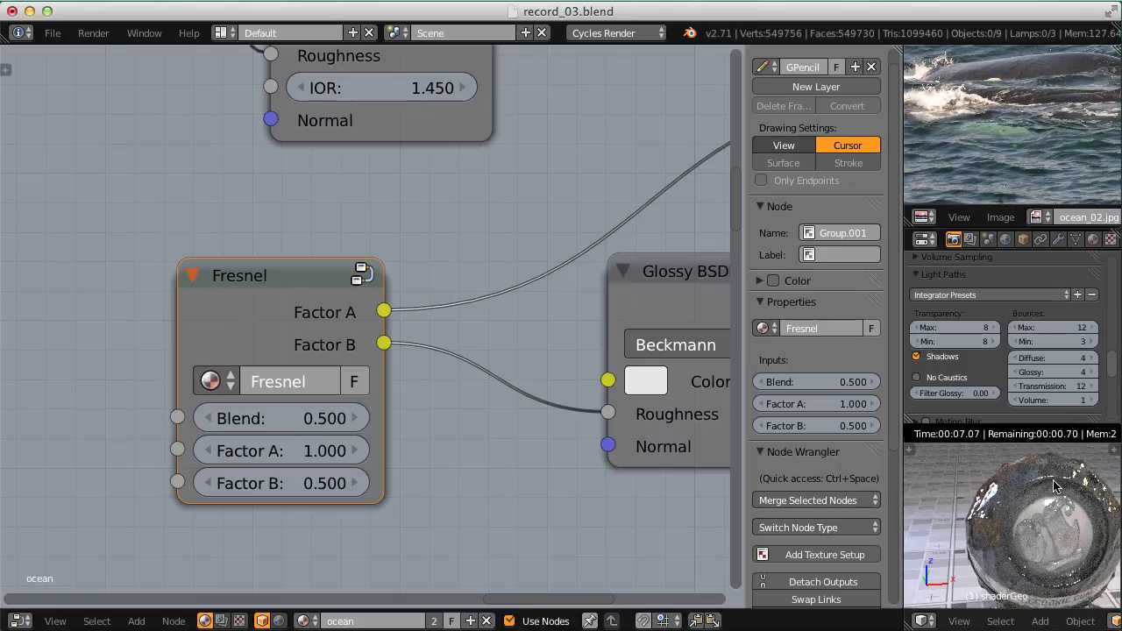
- Try a Factor A value of 0.5 on the Fresnel group
{"action": "scroll", "coordinate": [399, 456], "scroll_direction": "up", "scroll_amount": 2}
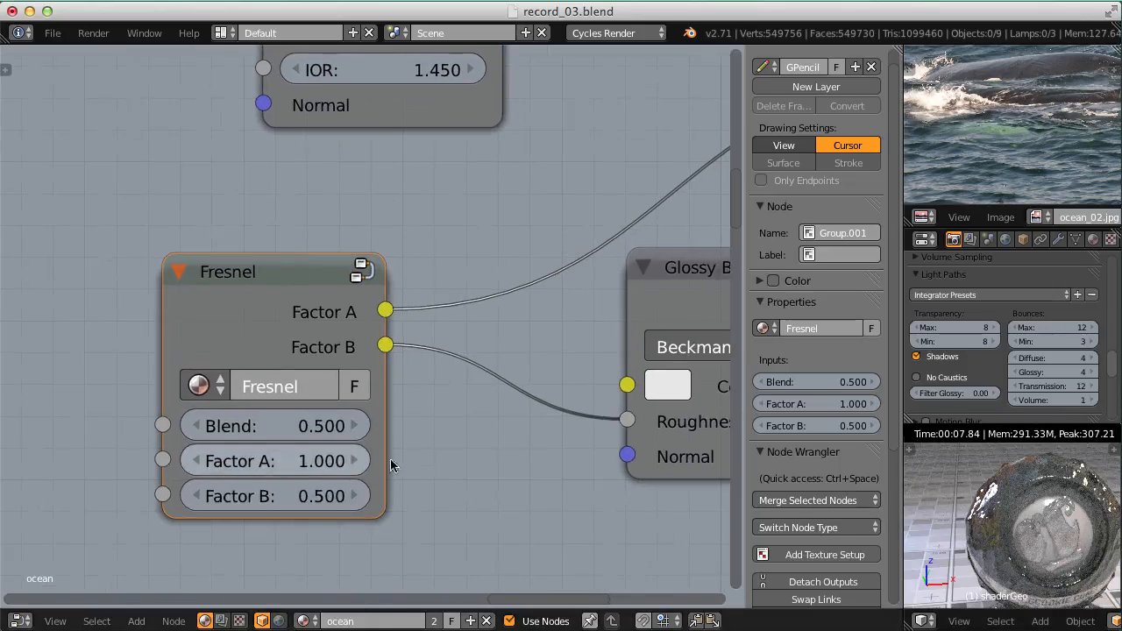
{"action": "left_click", "coordinate": [278, 459]}
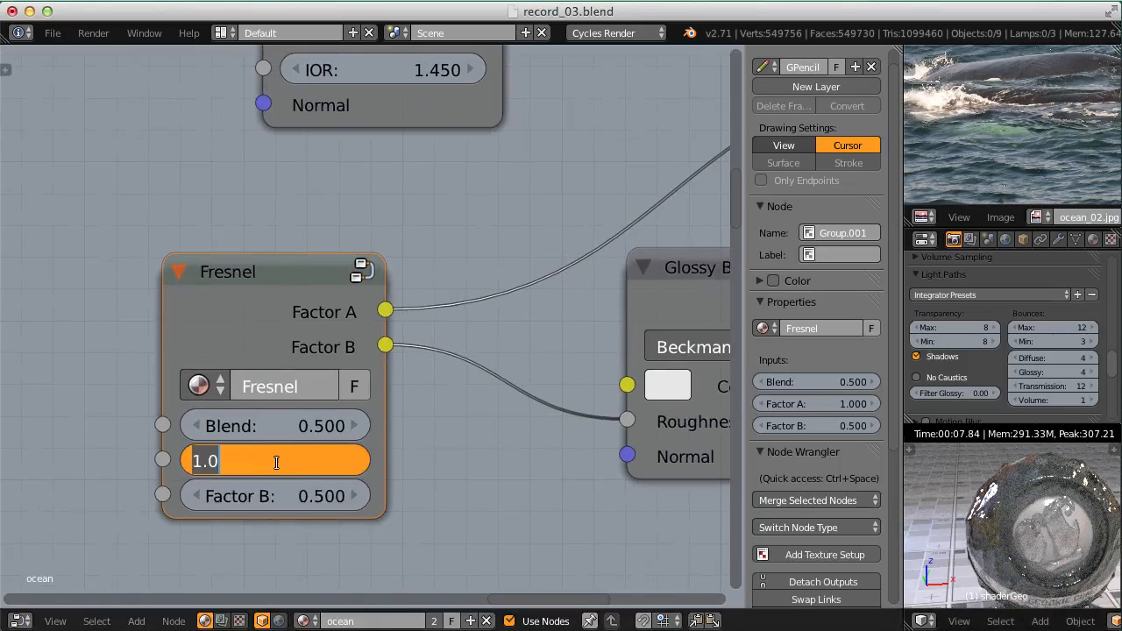
{"action": "key", "text": "BackSpace"}
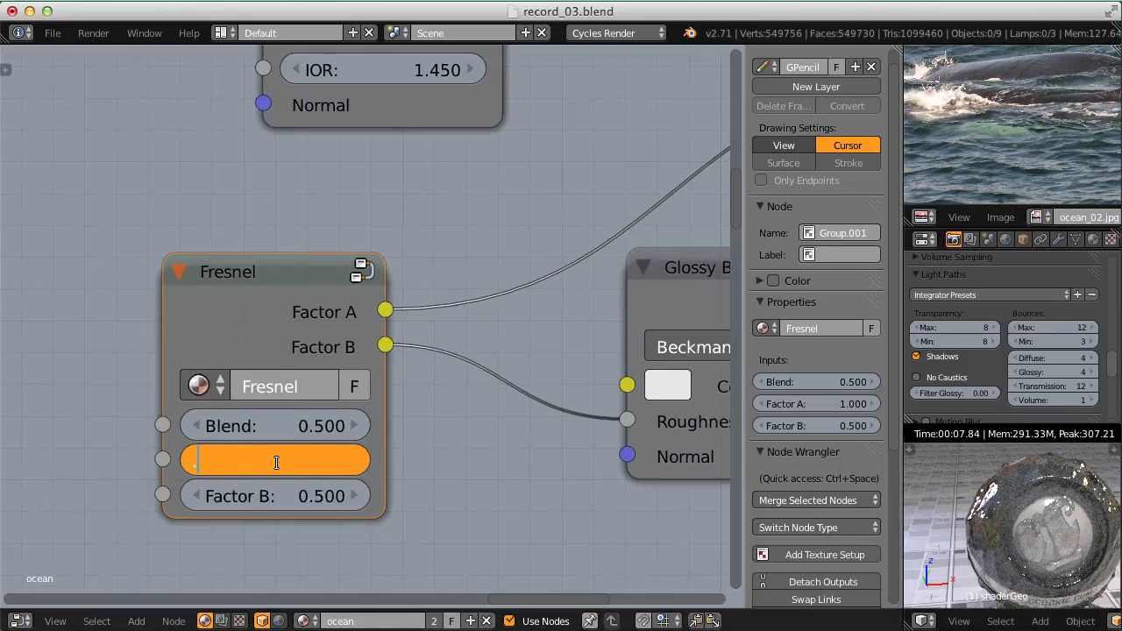
{"action": "type", "text": ".5"}
{"action": "key", "text": "Return"}
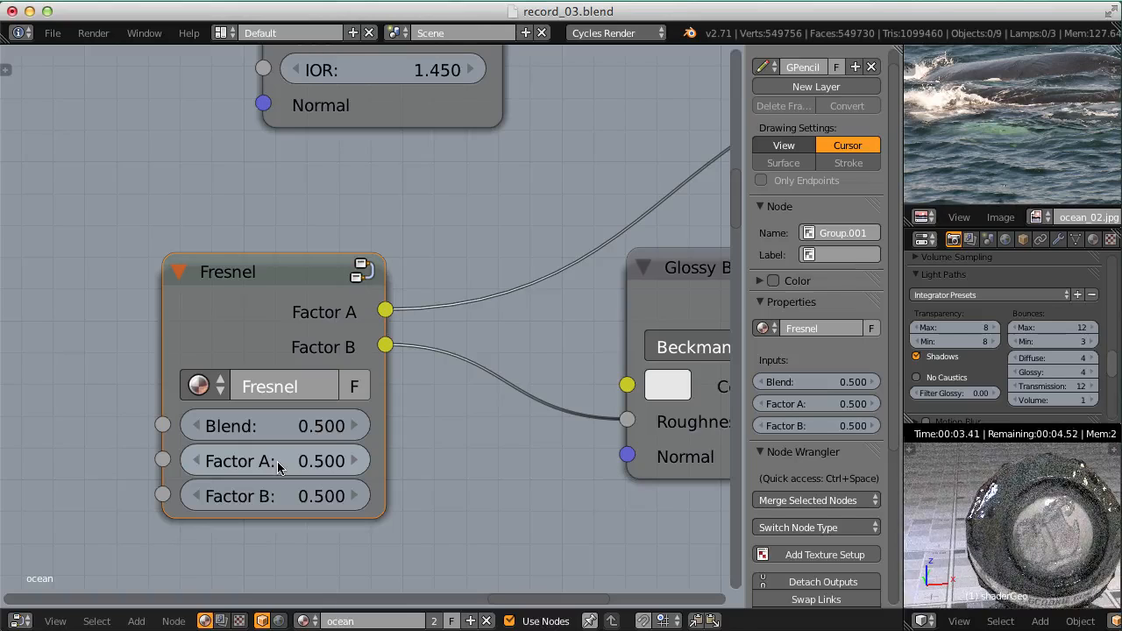
- Set the Fresnel group's Factor A to 0.7
{"action": "middle_click_drag", "start_coordinate": [393, 395], "coordinate": [420, 369]}
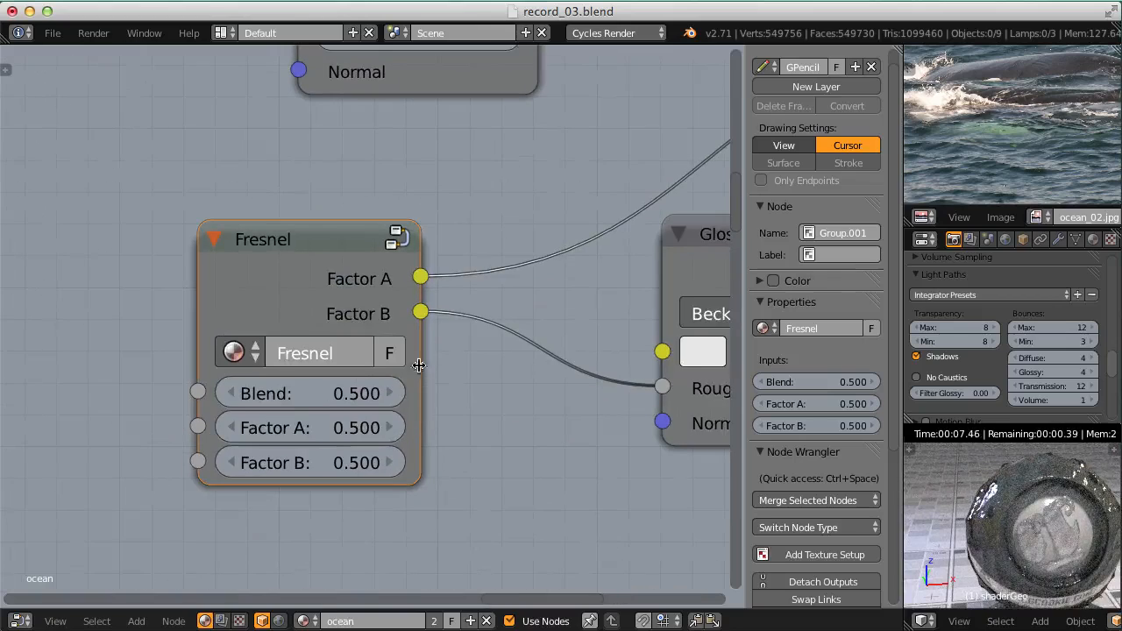
{"action": "left_click", "coordinate": [299, 429]}
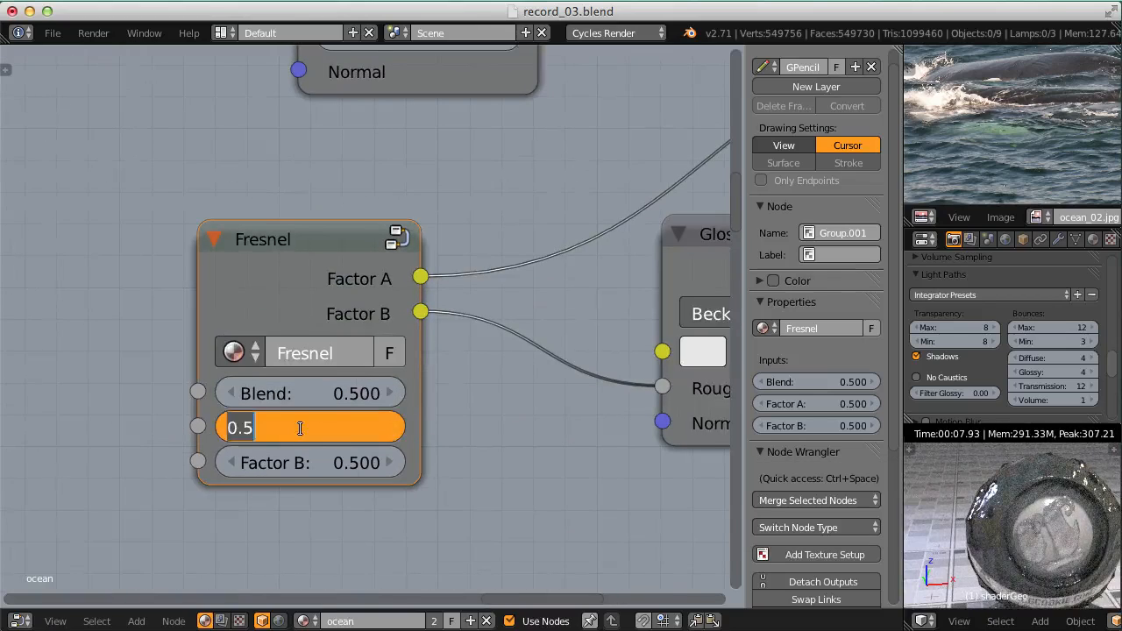
{"action": "type", "text": ".7"}
{"action": "key", "text": "Return"}
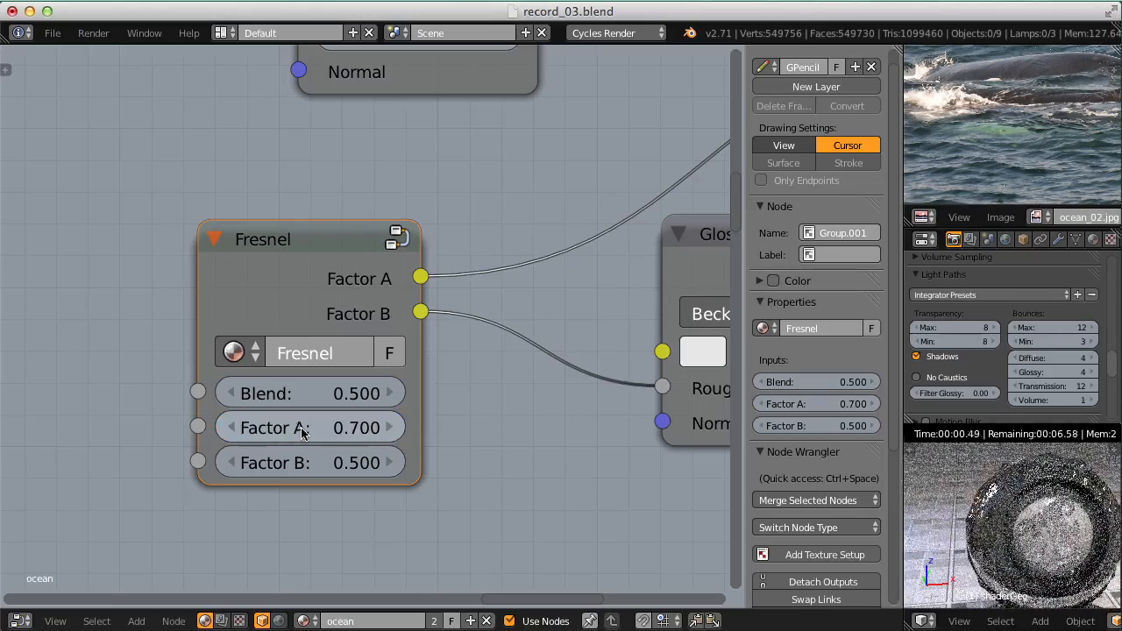
- Render a still image of the ocean material on the shader ball with the Fresnel-driven reflections
{"action": "scroll", "coordinate": [426, 339], "scroll_direction": "down", "scroll_amount": 5}
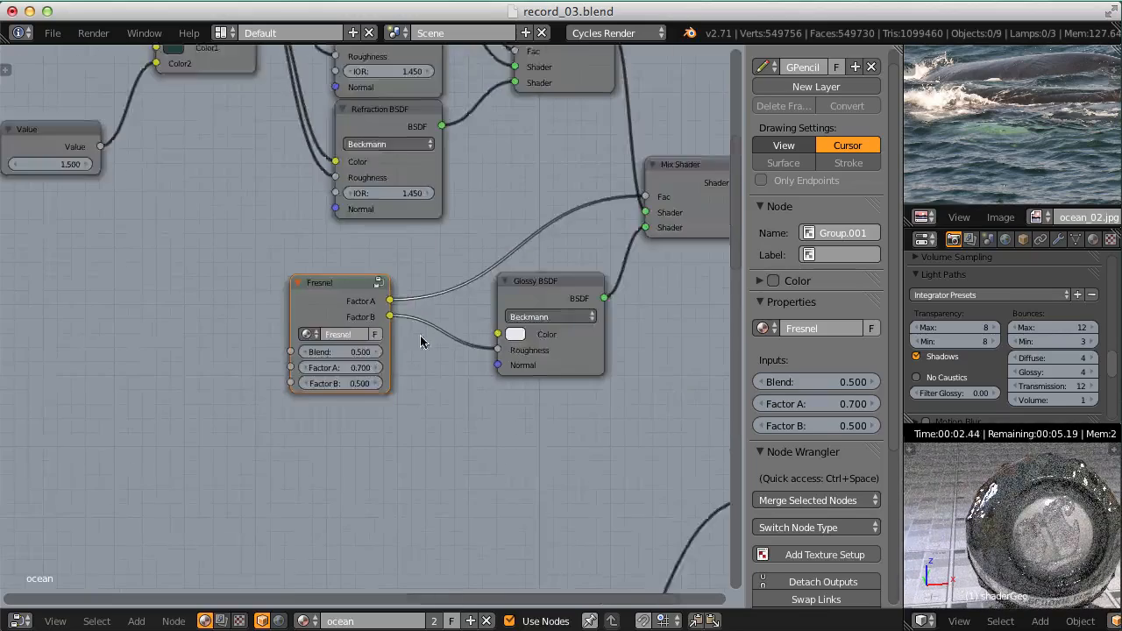
{"action": "scroll", "coordinate": [433, 342], "scroll_direction": "up", "scroll_amount": 5}
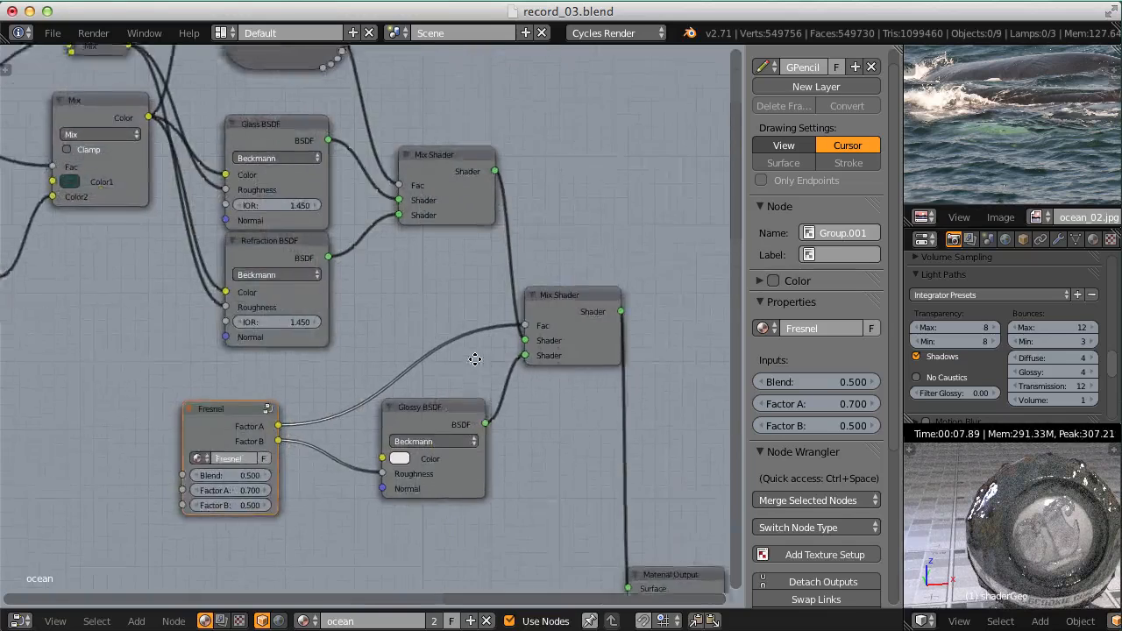
{"action": "middle_click_drag", "start_coordinate": [486, 372], "coordinate": [471, 383]}
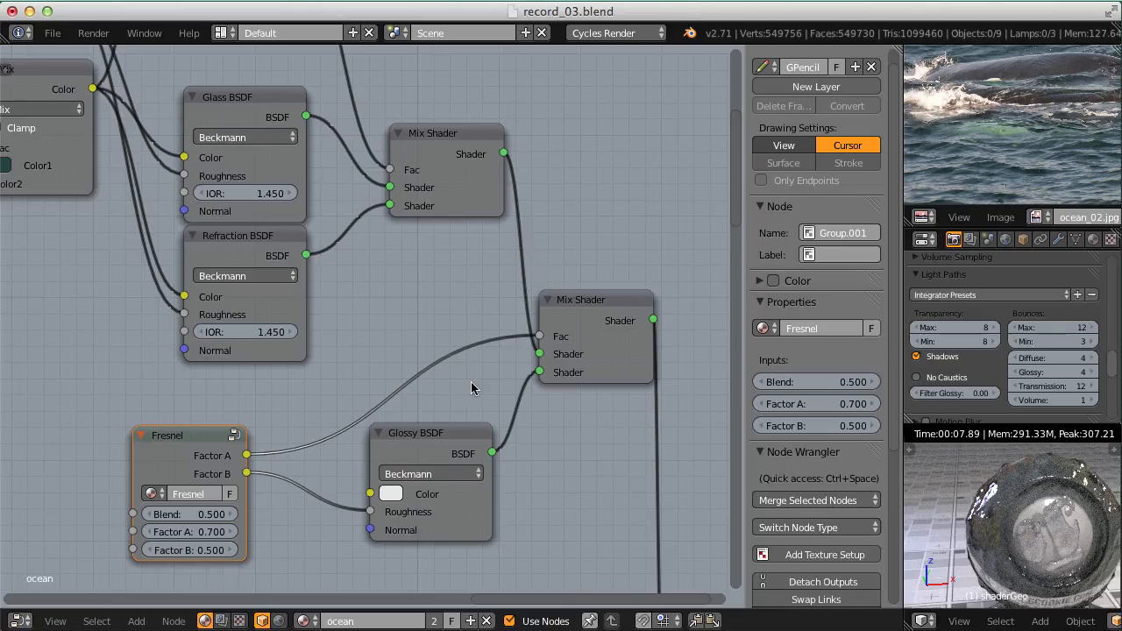
{"action": "left_click", "coordinate": [92, 33]}
{"action": "left_click", "coordinate": [105, 50]}
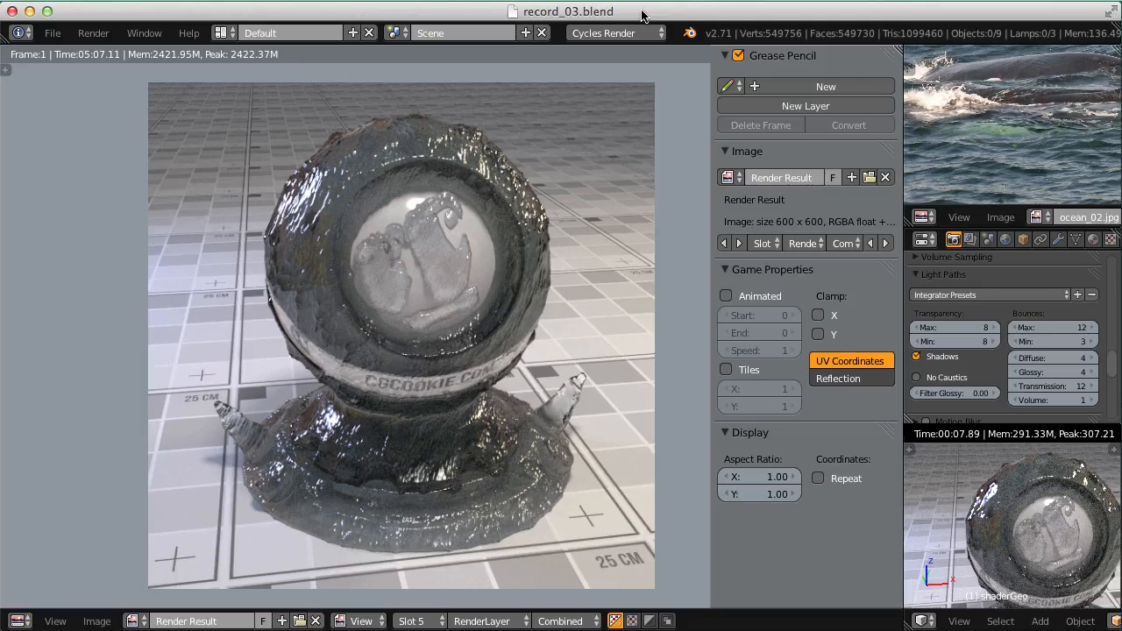
- Switch the displayed reference image to ocean_06.jpg and bring its turquoise water into view
{"action": "left_click", "coordinate": [1036, 217]}
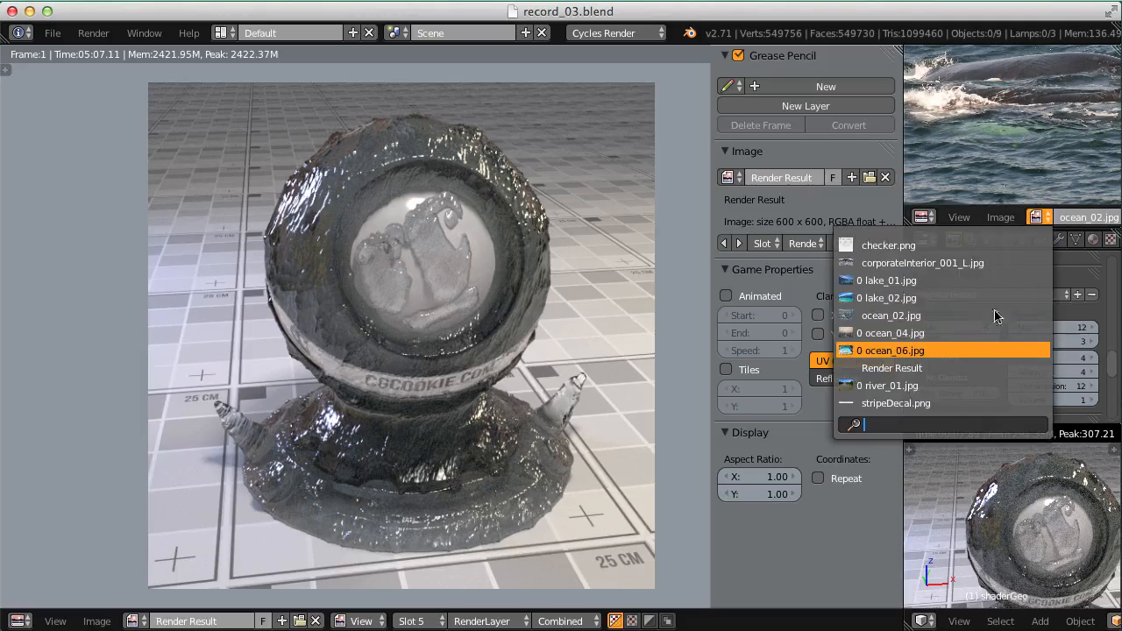
{"action": "left_click", "coordinate": [991, 350]}
{"action": "middle_click_drag", "start_coordinate": [1029, 160], "coordinate": [1023, 236]}
{"action": "middle_click_drag", "start_coordinate": [999, 114], "coordinate": [999, 193]}
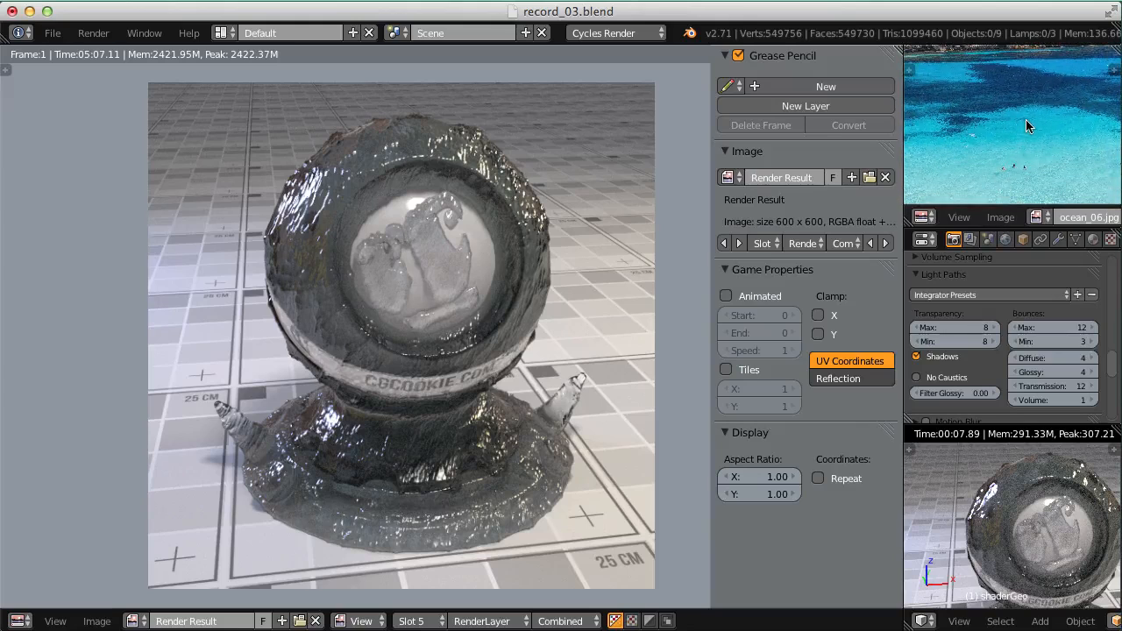
- Return from the render to the node tree and set the saturation of the lower Mix node's Color1 to 0.7 in HSV
{"action": "key", "text": "Escape"}
{"action": "middle_click_drag", "start_coordinate": [183, 308], "coordinate": [406, 405]}
{"action": "left_click", "coordinate": [209, 247]}
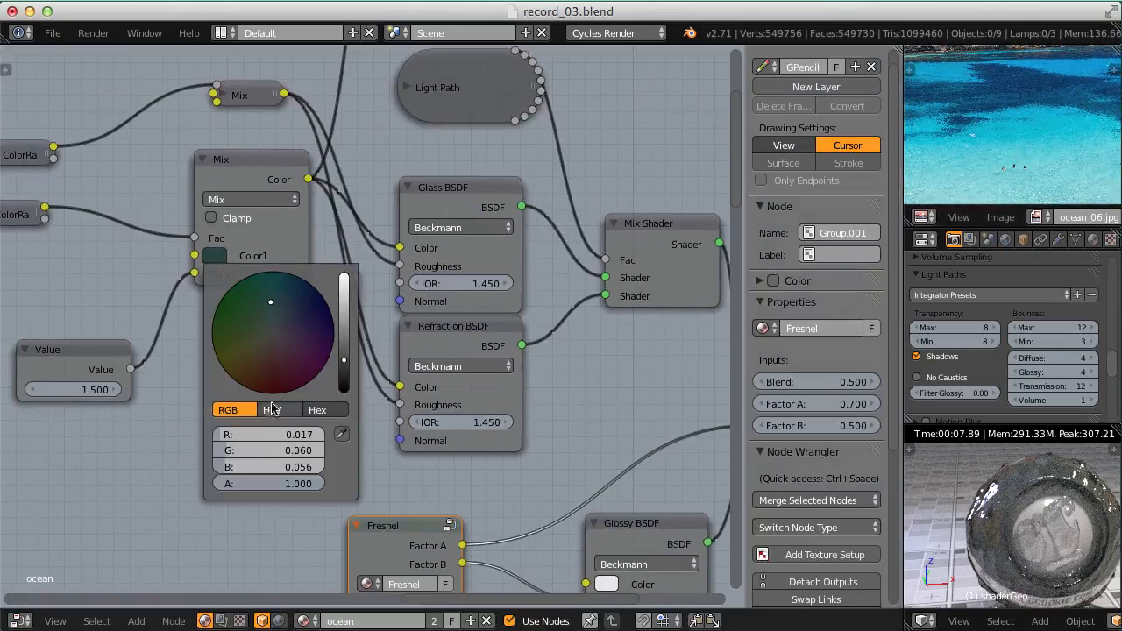
{"action": "left_click", "coordinate": [272, 410]}
{"action": "left_click", "coordinate": [271, 451]}
{"action": "type", "text": "0.5"}
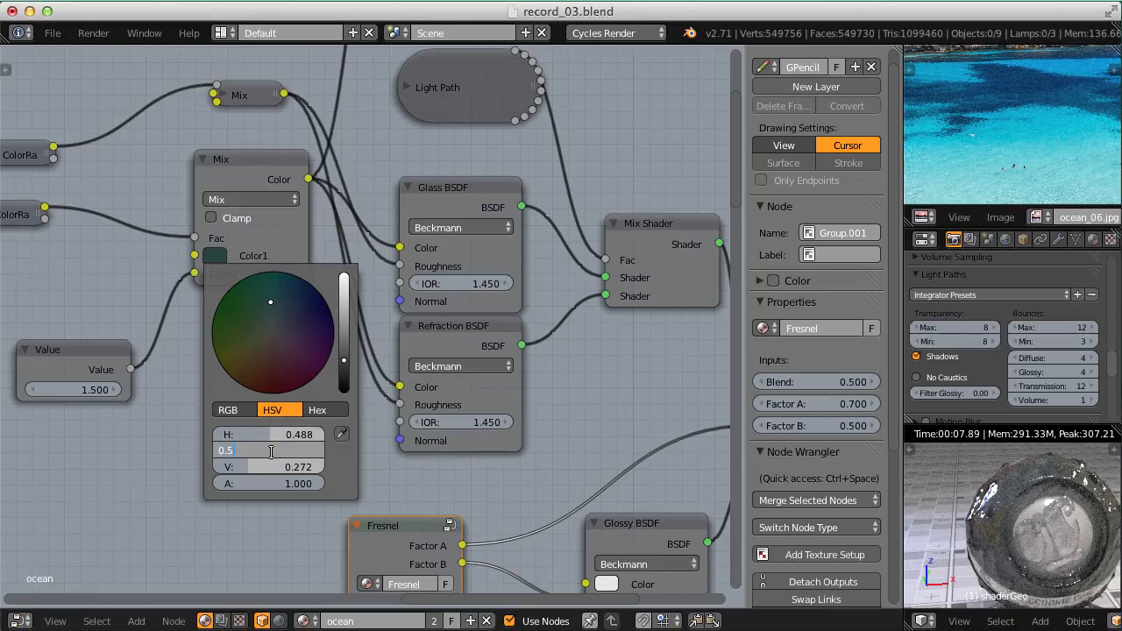
{"action": "key", "text": "BackSpace"}
{"action": "key", "text": "BackSpace"}
{"action": "key", "text": "BackSpace"}
{"action": "type", "text": "0.7"}
{"action": "key", "text": "Return"}
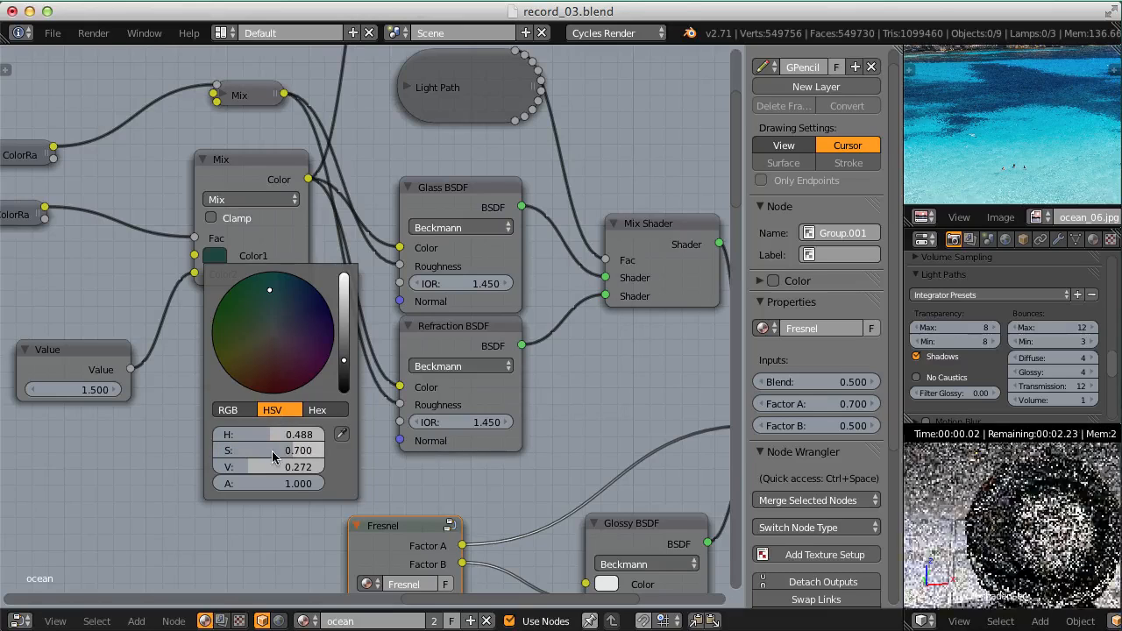
- Raise the saturation of the Mix node's Color1 to 0.8 and examine the object's base in the rendered preview
{"action": "left_click", "coordinate": [272, 456]}
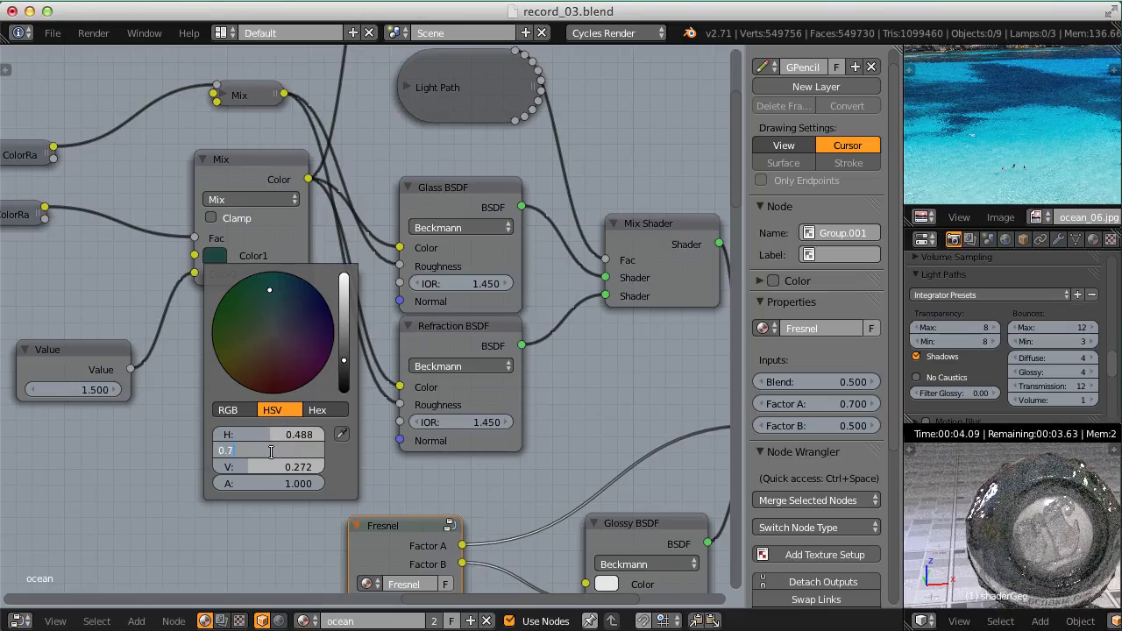
{"action": "type", "text": "0.8"}
{"action": "key", "text": "Return"}
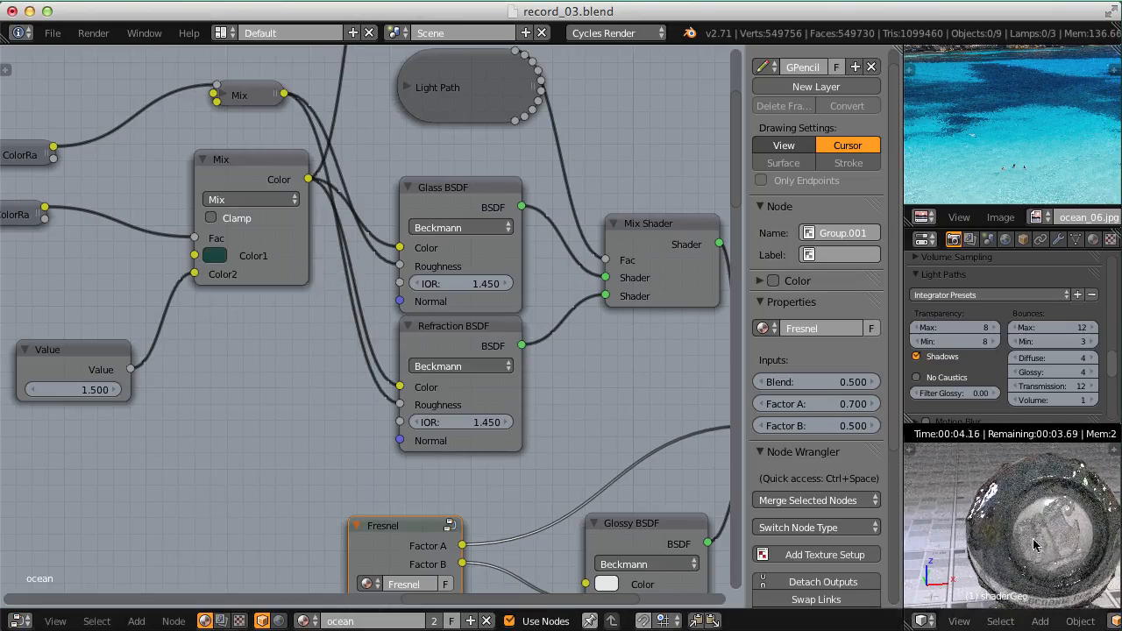
{"action": "scroll", "coordinate": [1033, 538], "scroll_direction": "up", "scroll_amount": 2}
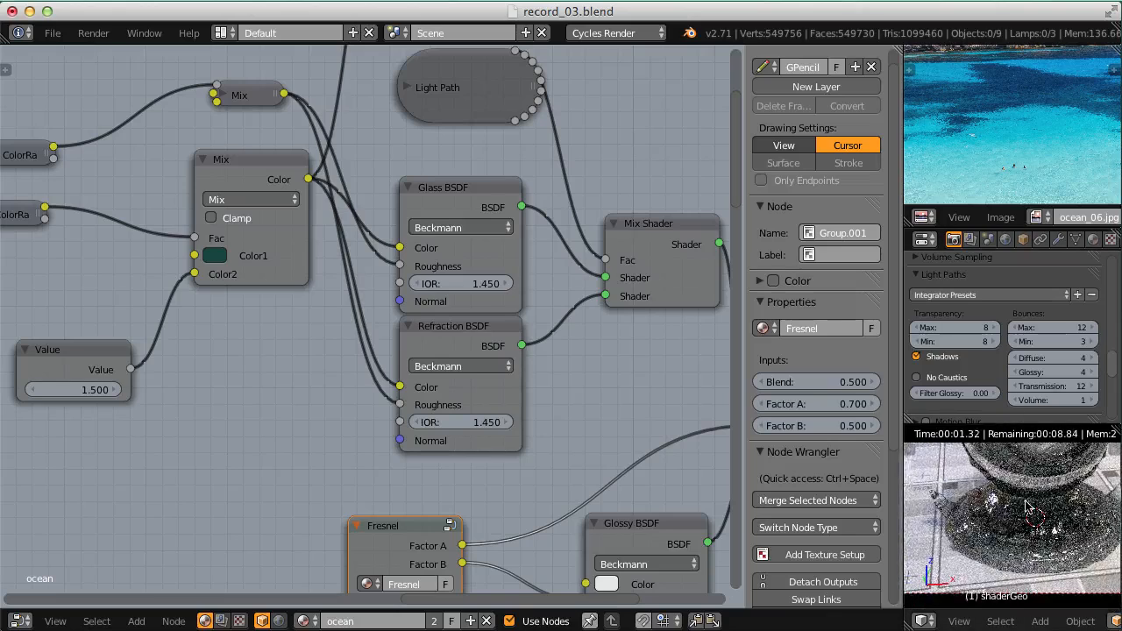
{"action": "middle_click_drag", "start_coordinate": [1029, 508], "coordinate": [1028, 532], "text": "shift"}
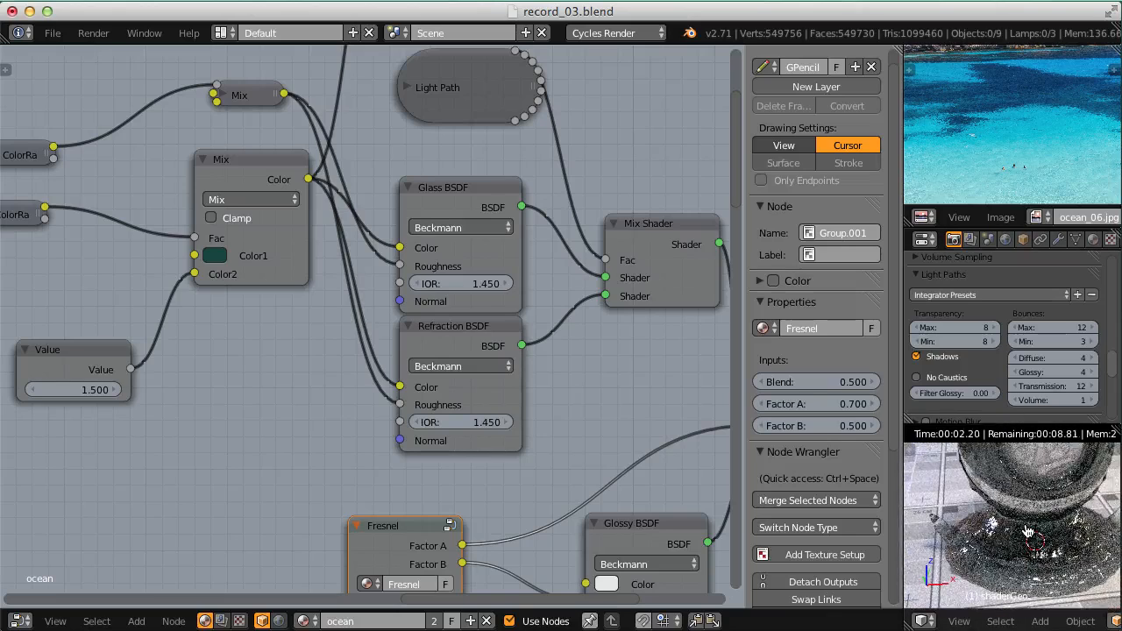
- Switch to the Preview app and compare the water's color and reflections in ocean_02.jpg, lake_02.jpg, lake_01.jpg and river_01.jpg
{"action": "key", "text": "super+Tab"}
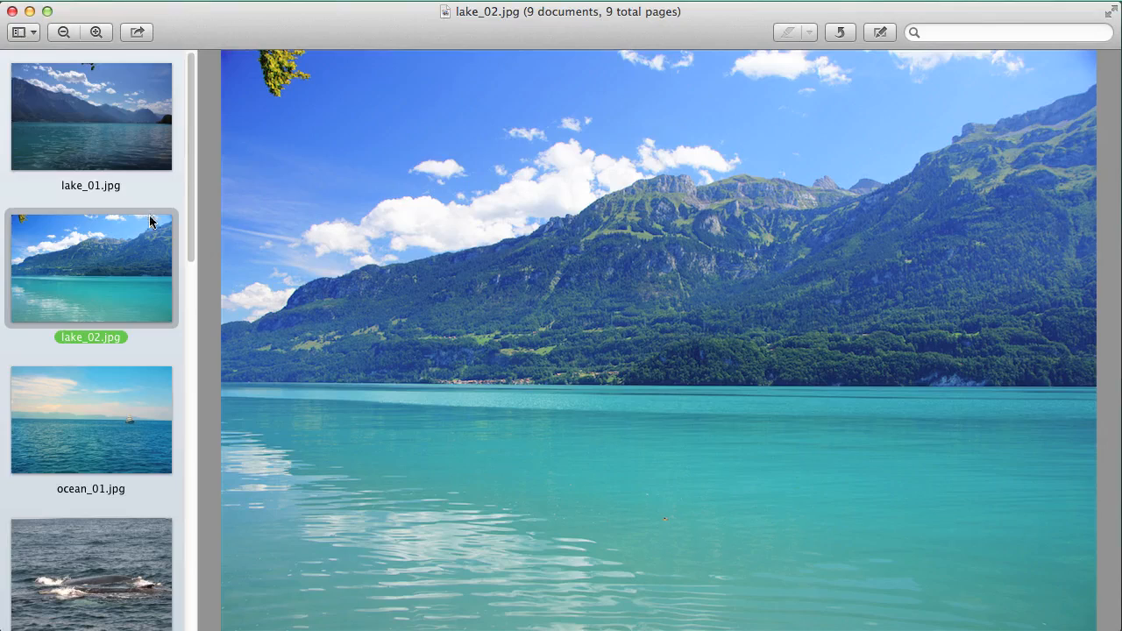
{"action": "left_click", "coordinate": [102, 568]}
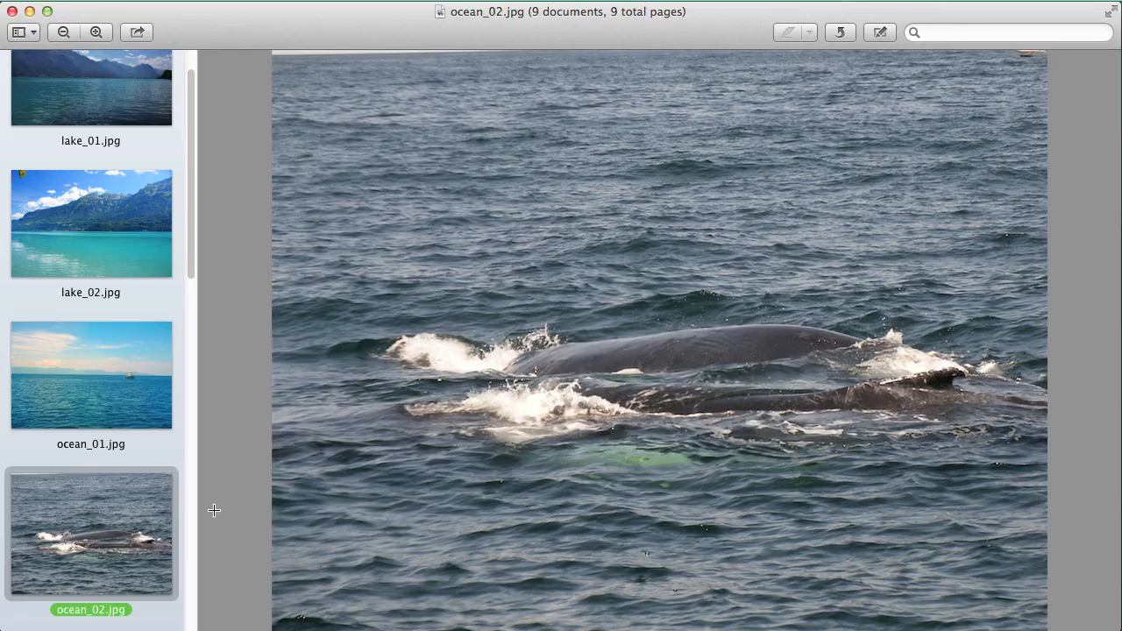
{"action": "left_click", "coordinate": [110, 233]}
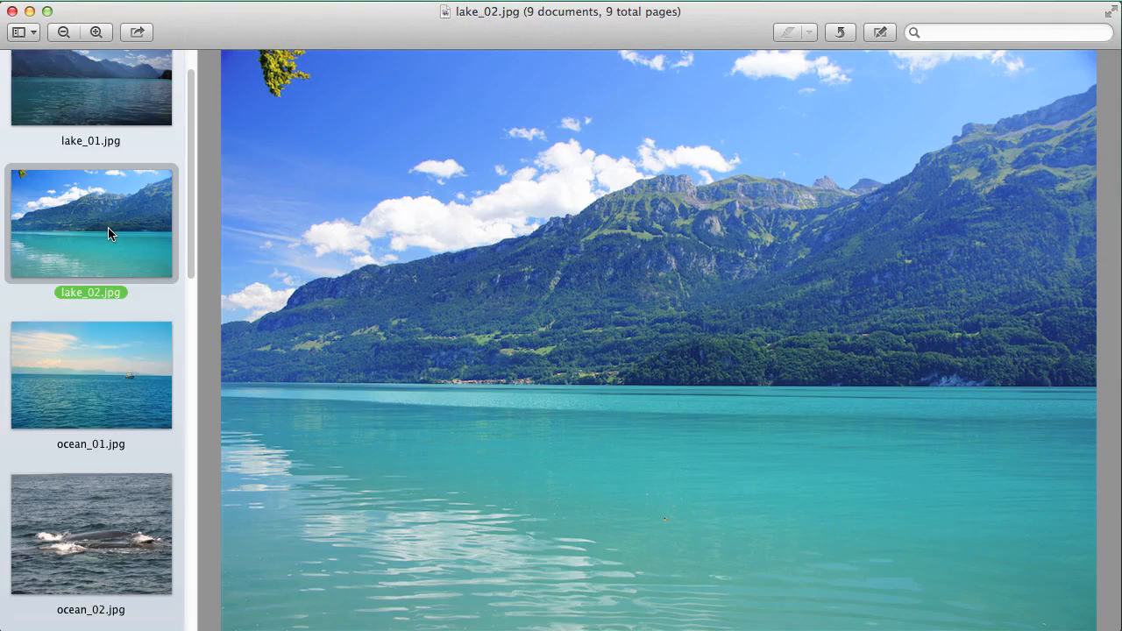
{"action": "key", "text": "Up"}
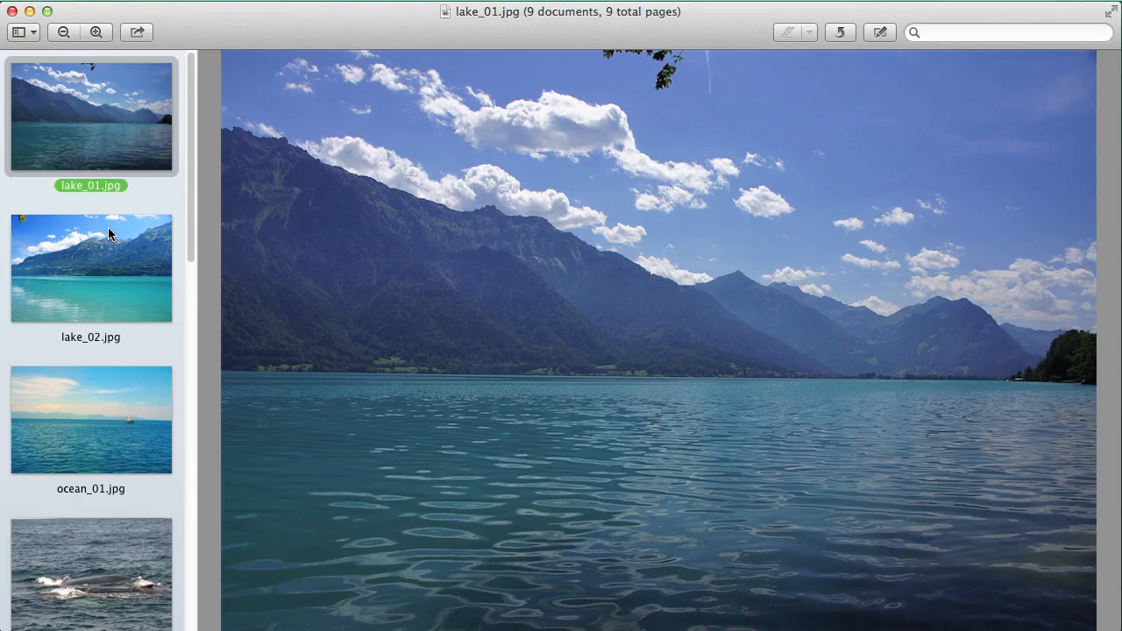
{"action": "key", "text": "Down"}
{"action": "left_click_drag", "start_coordinate": [189, 137], "coordinate": [151, 469]}
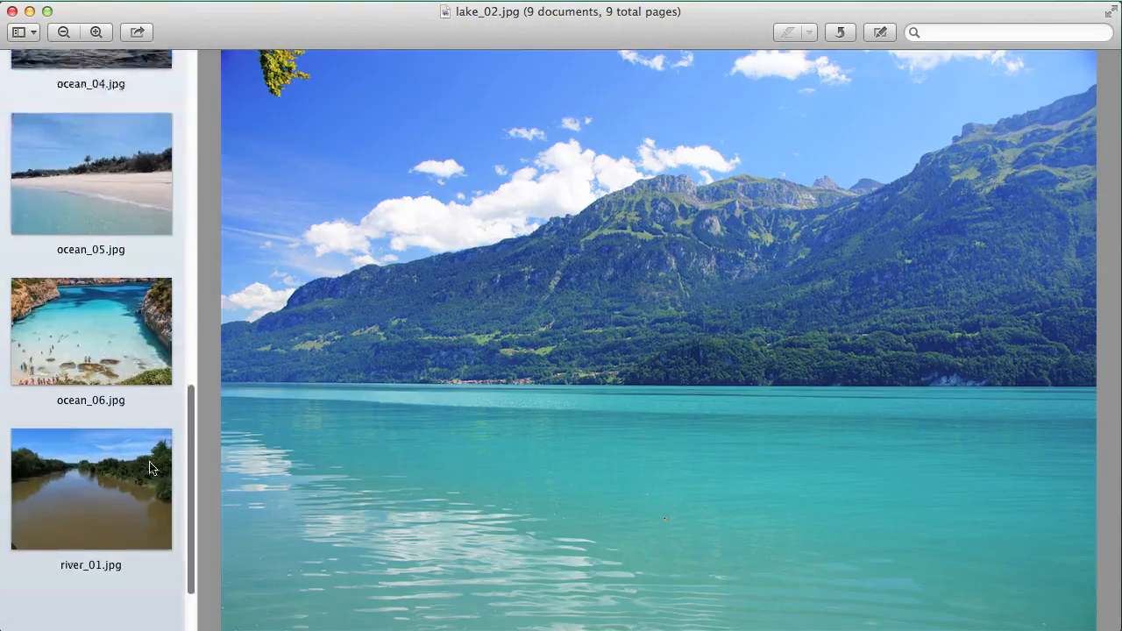
{"action": "scroll", "coordinate": [146, 491], "scroll_direction": "down", "scroll_amount": 2}
{"action": "left_click", "coordinate": [98, 410]}
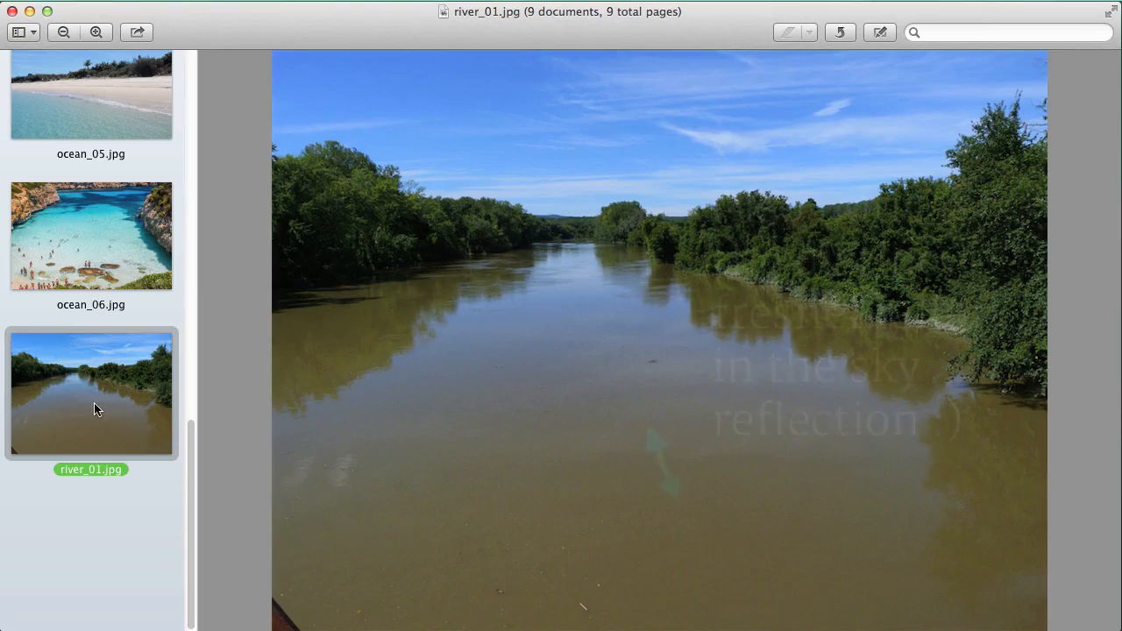
{"action": "left_click_drag", "start_coordinate": [186, 458], "coordinate": [234, 147]}
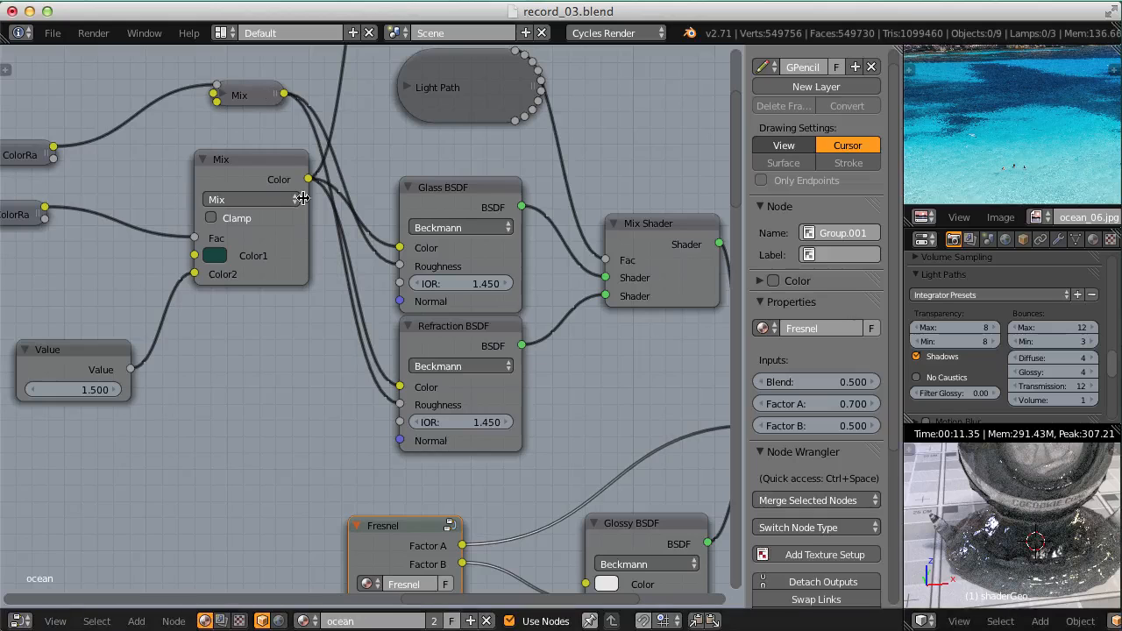
{"action": "scroll", "coordinate": [382, 335], "scroll_direction": "down", "scroll_amount": 5}
{"action": "scroll", "coordinate": [395, 253], "scroll_direction": "up", "scroll_amount": 3}
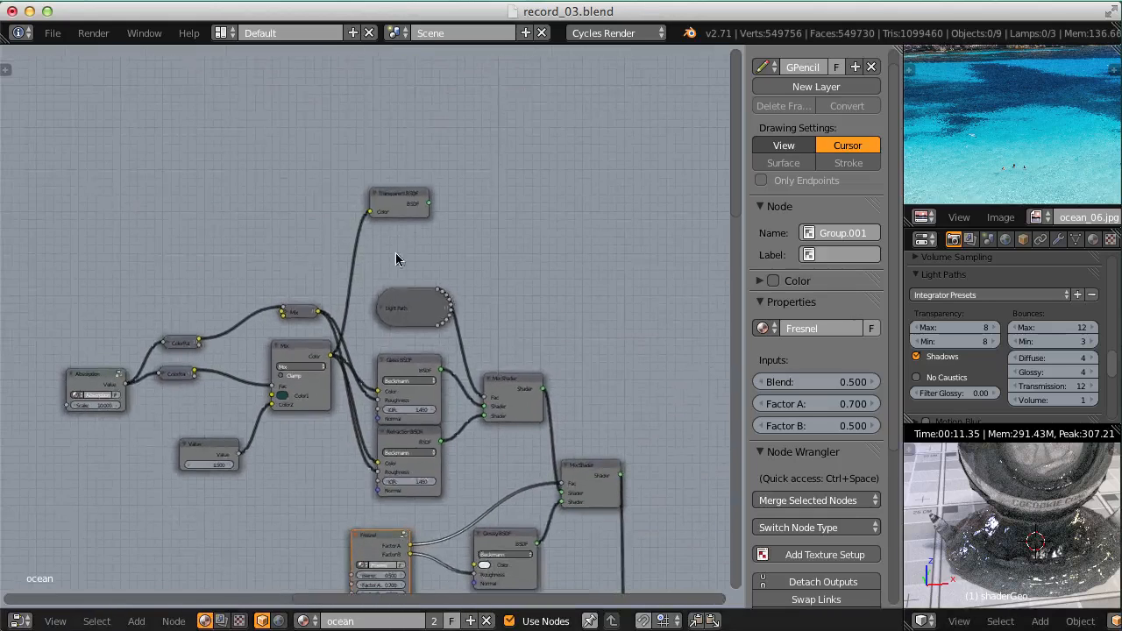
- Add a Translucent BSDF node above the Light Path node and delete the Transparent BSDF
{"action": "key", "text": "shift+a"}
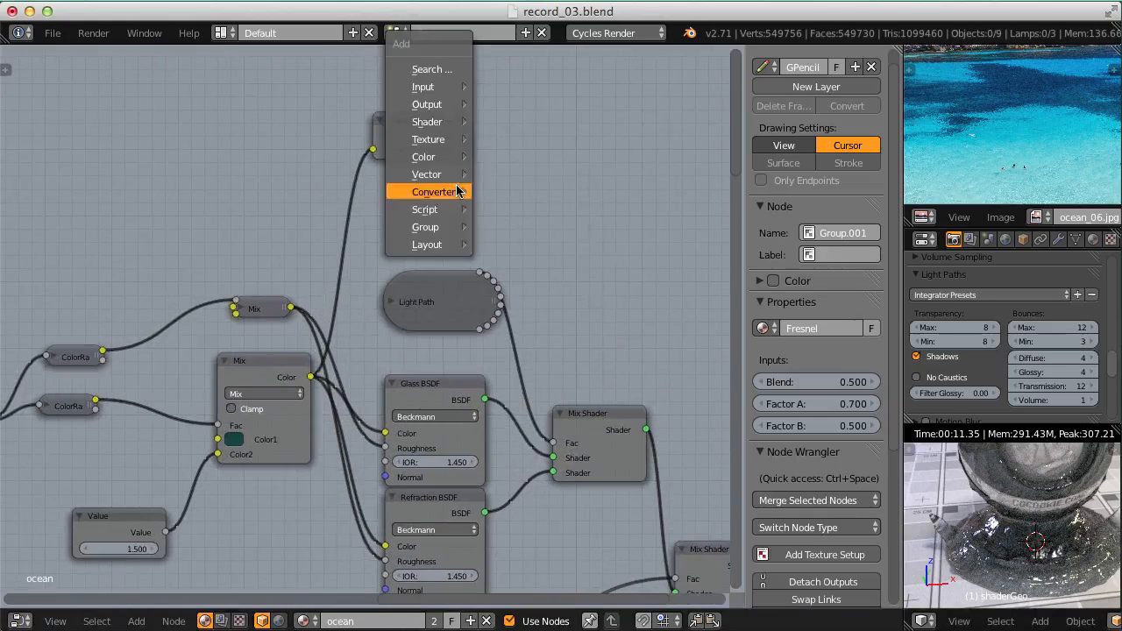
{"action": "mouse_move", "coordinate": [439, 124]}
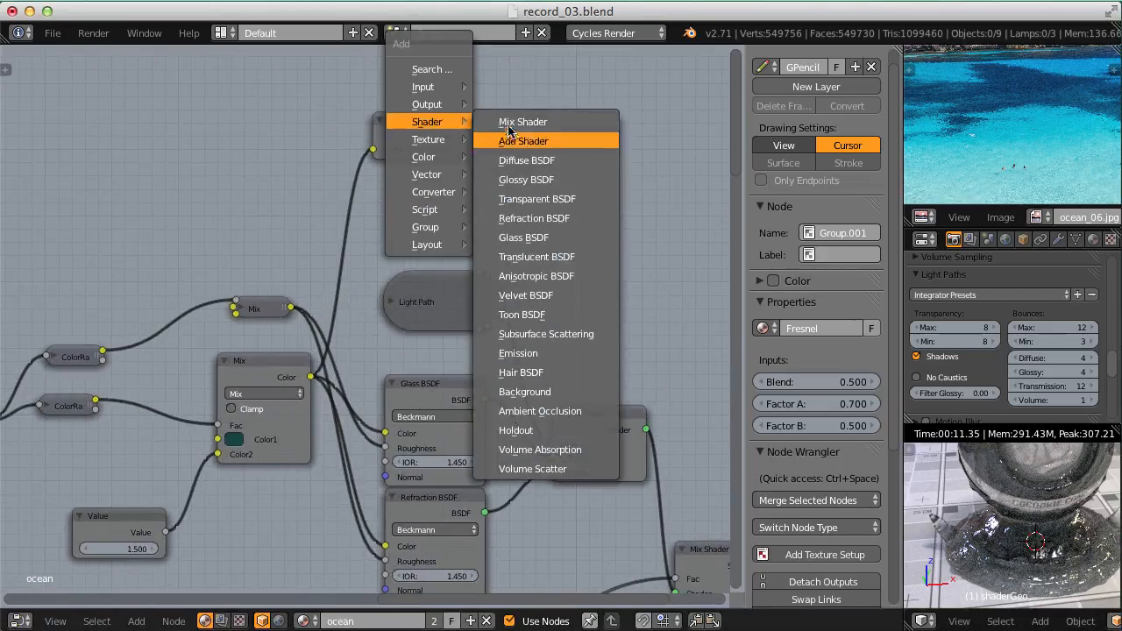
{"action": "left_click_drag", "start_coordinate": [517, 252], "coordinate": [395, 185]}
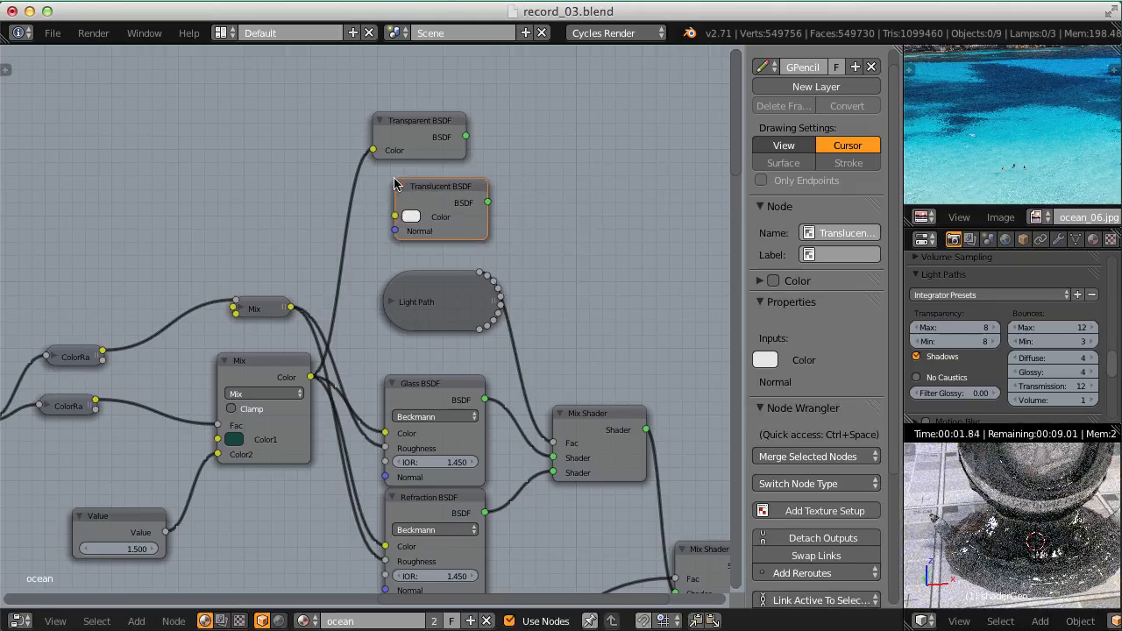
{"action": "left_click", "coordinate": [417, 126]}
{"action": "key", "text": "x"}
- Feed the lower Mix node's Color output into the Translucent BSDF's Color and preview that shader alone on the object
{"action": "middle_click_drag", "start_coordinate": [259, 211], "coordinate": [343, 181]}
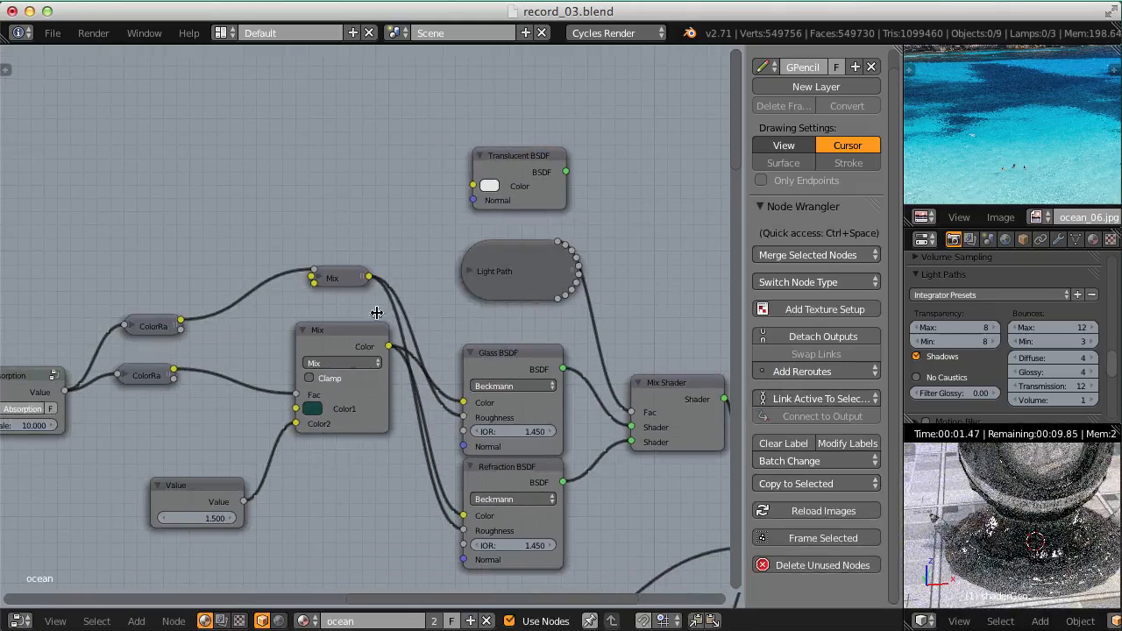
{"action": "middle_click_drag", "start_coordinate": [397, 350], "coordinate": [341, 346]}
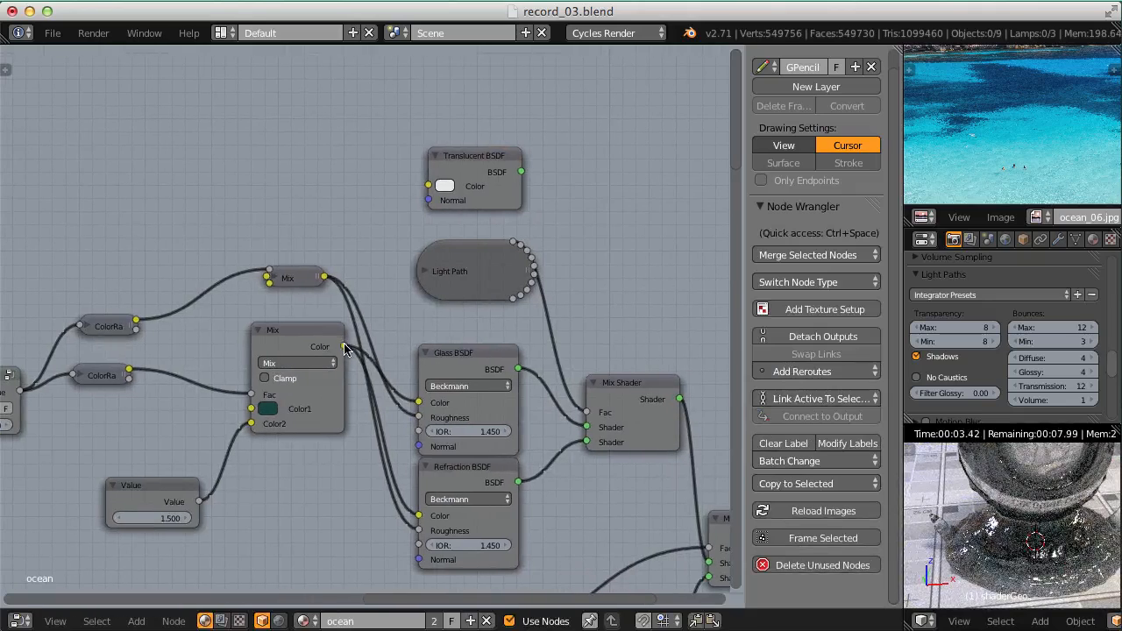
{"action": "left_click_drag", "start_coordinate": [343, 348], "coordinate": [408, 189]}
{"action": "left_click", "coordinate": [470, 155], "text": "ctrl+shift"}
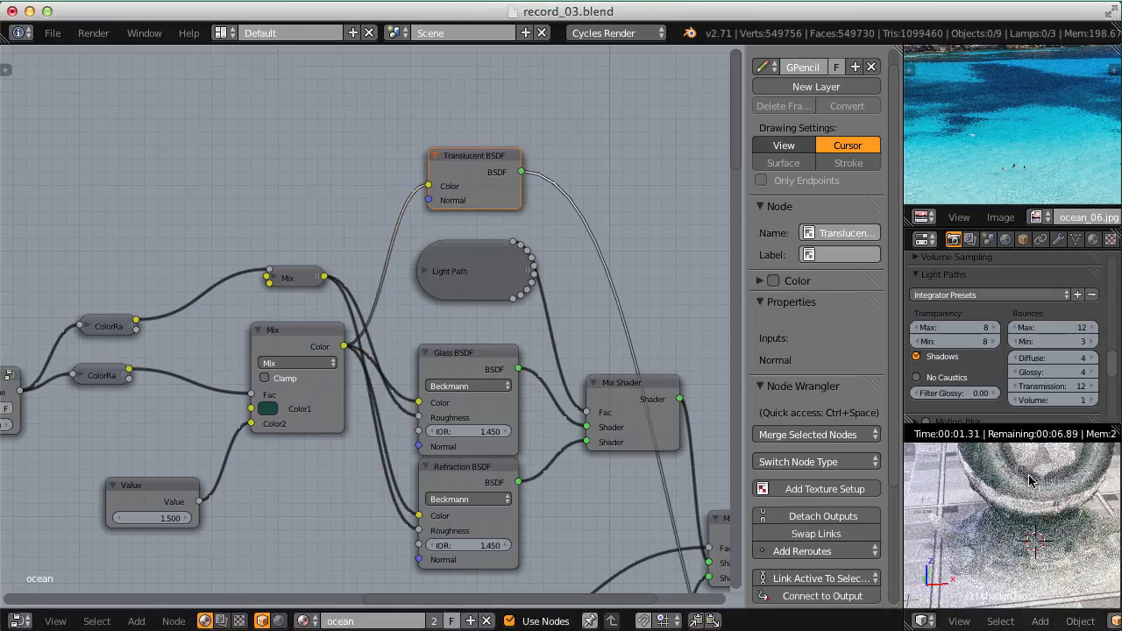
- Examine the translucent shading on the object's base and upper body in the rendered preview
{"action": "middle_click_drag", "start_coordinate": [1030, 477], "coordinate": [1036, 548], "text": "shift"}
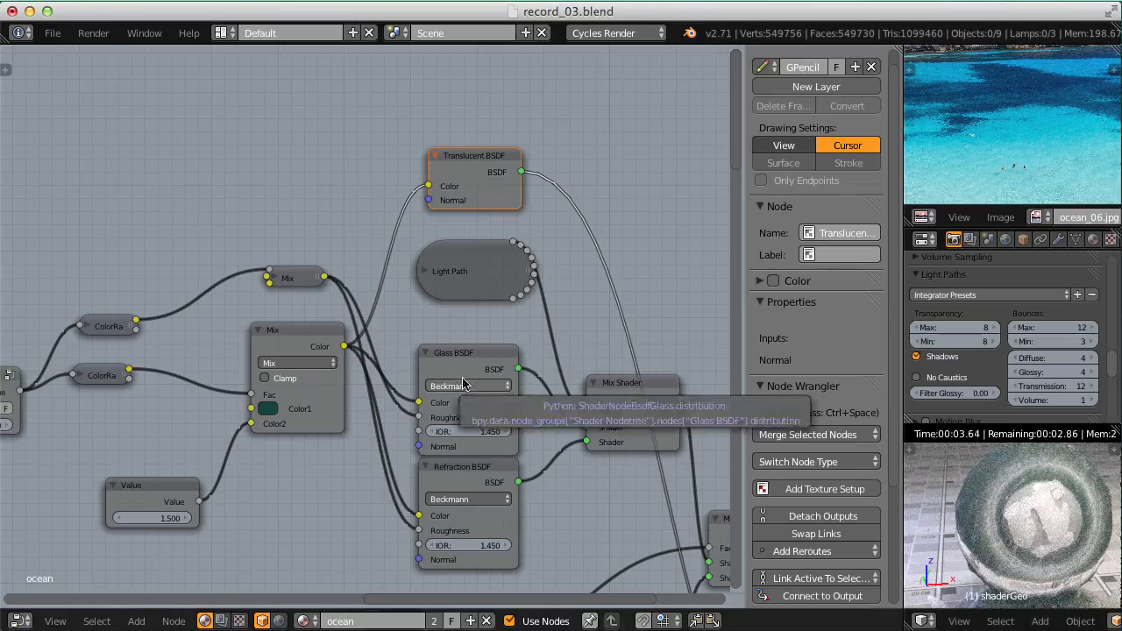
{"action": "scroll", "coordinate": [368, 372], "scroll_direction": "down", "scroll_amount": 1}
{"action": "middle_click_drag", "start_coordinate": [1015, 554], "coordinate": [1042, 496], "text": "shift"}
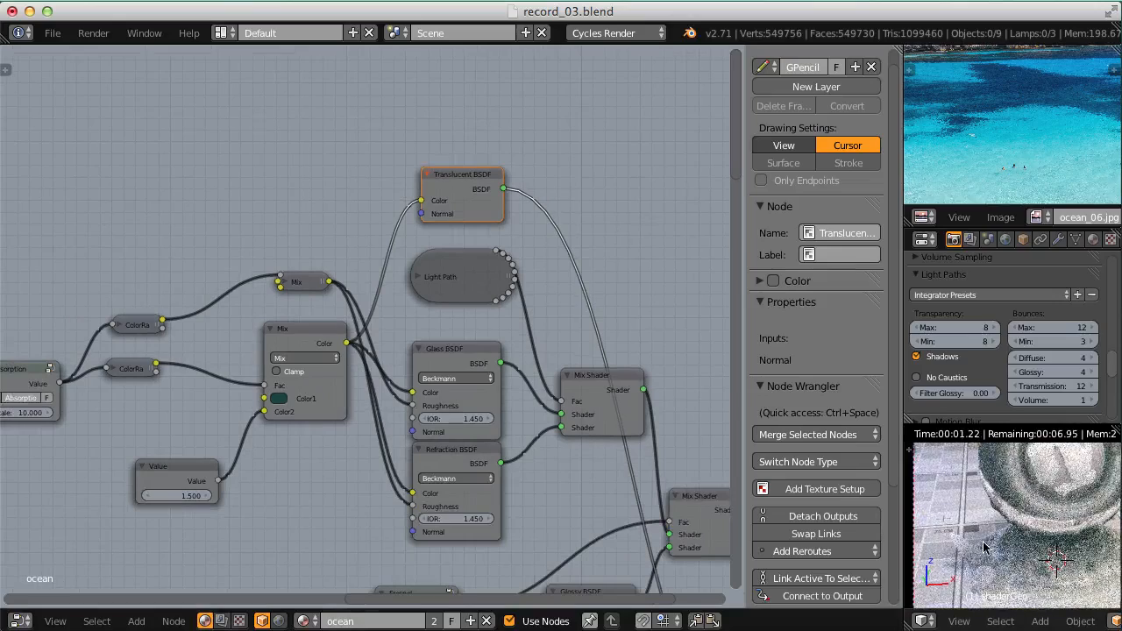
{"action": "middle_click_drag", "start_coordinate": [1034, 488], "coordinate": [1019, 539], "text": "shift"}
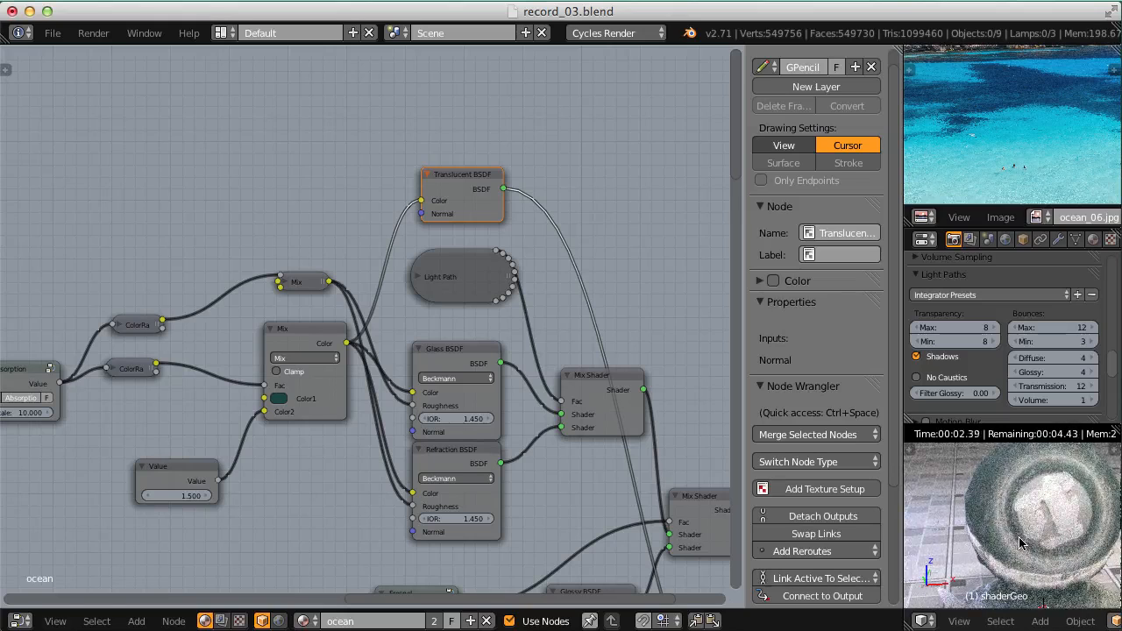
{"action": "middle_click_drag", "start_coordinate": [1005, 475], "coordinate": [967, 528]}
{"action": "middle_click_drag", "start_coordinate": [1003, 469], "coordinate": [988, 539]}
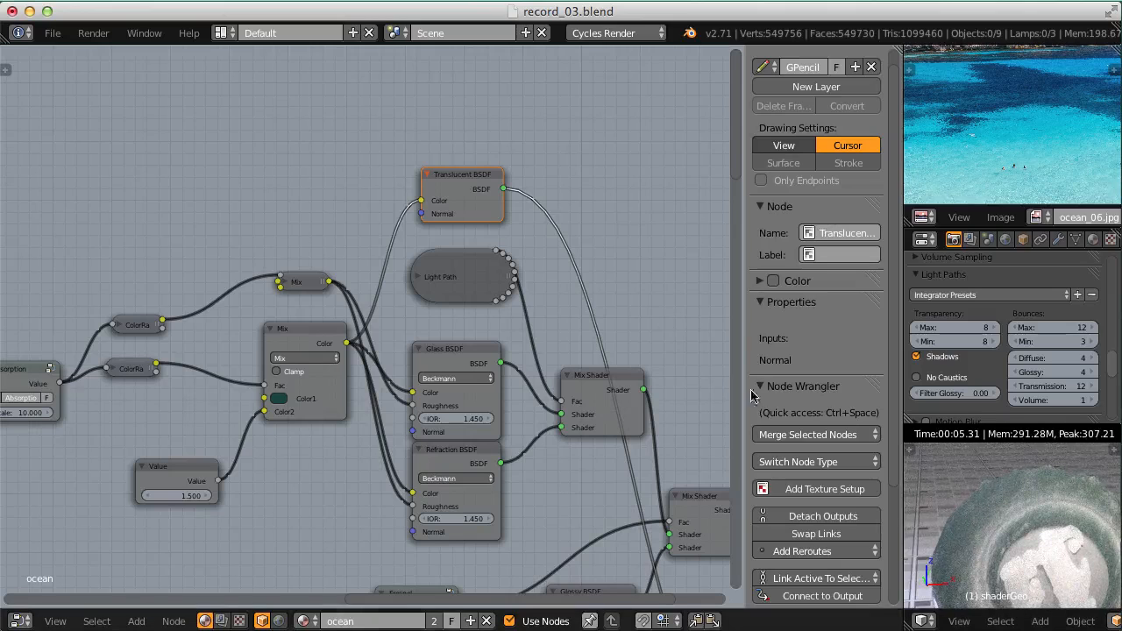
{"action": "middle_click_drag", "start_coordinate": [498, 207], "coordinate": [568, 215]}
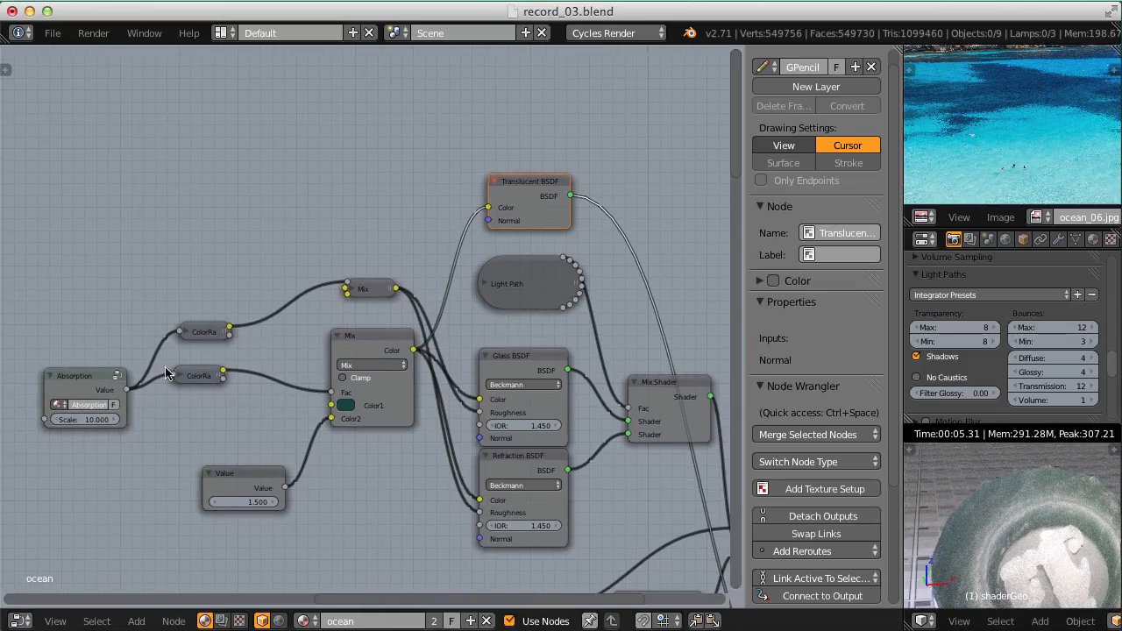
{"action": "middle_click_drag", "start_coordinate": [450, 312], "coordinate": [234, 274]}
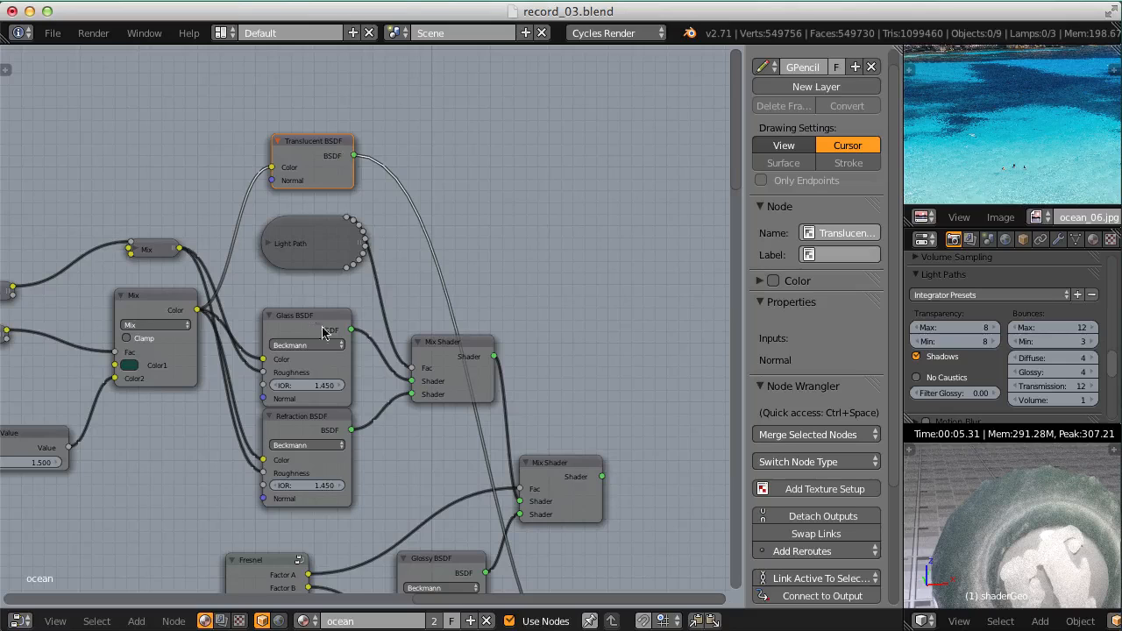
- Shift the depth, color, glass and refraction nodes together with their Mix Shader away from the final Mix Shader to make room
{"action": "left_click", "coordinate": [451, 364]}
{"action": "scroll", "coordinate": [473, 318], "scroll_direction": "down", "scroll_amount": 4}
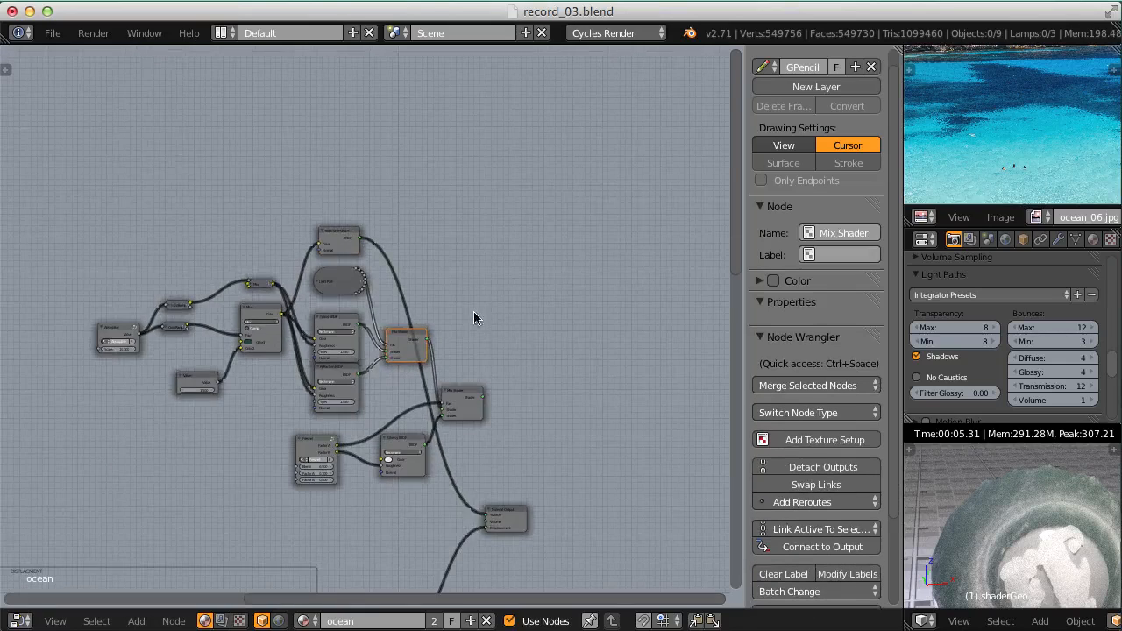
{"action": "key", "text": "b"}
{"action": "left_click_drag", "start_coordinate": [100, 201], "coordinate": [429, 419]}
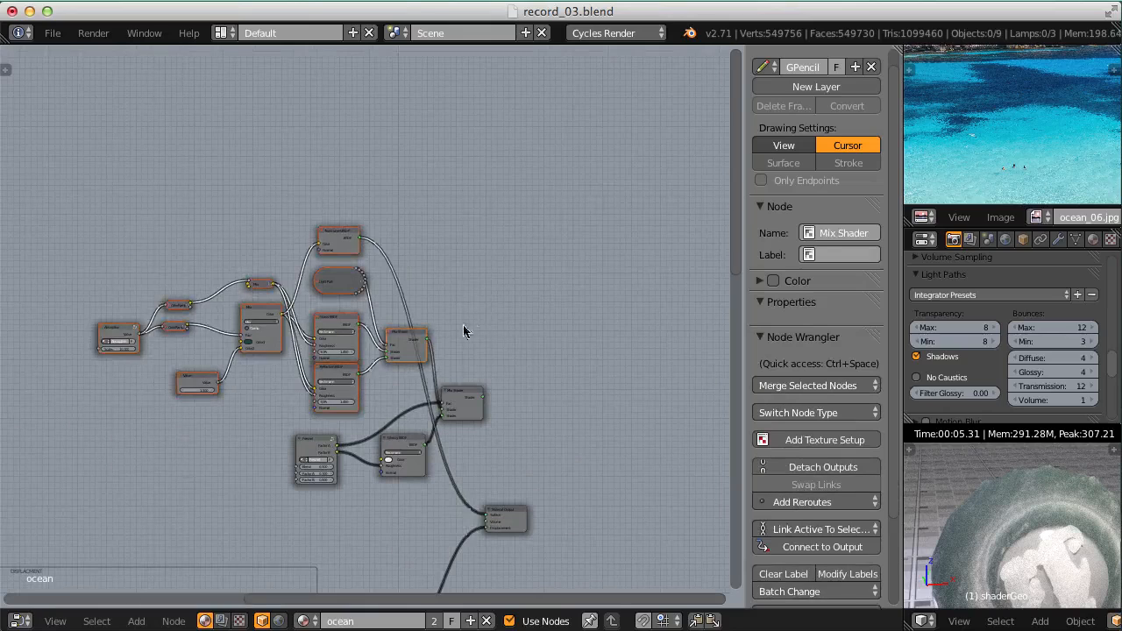
{"action": "key", "text": "g"}
{"action": "left_click", "coordinate": [393, 311]}
- Duplicate the glass/refraction Mix Shader into the link to the final Mix Shader, and move the final one further along
{"action": "right_click", "coordinate": [339, 322]}
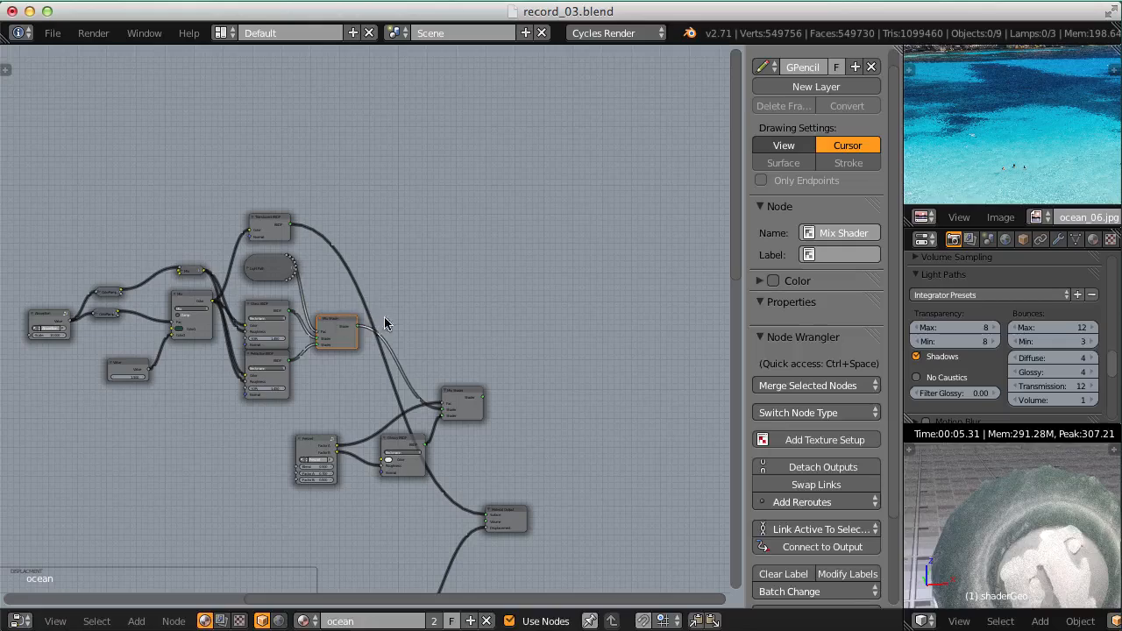
{"action": "key", "text": "shift+d"}
{"action": "left_click", "coordinate": [449, 321]}
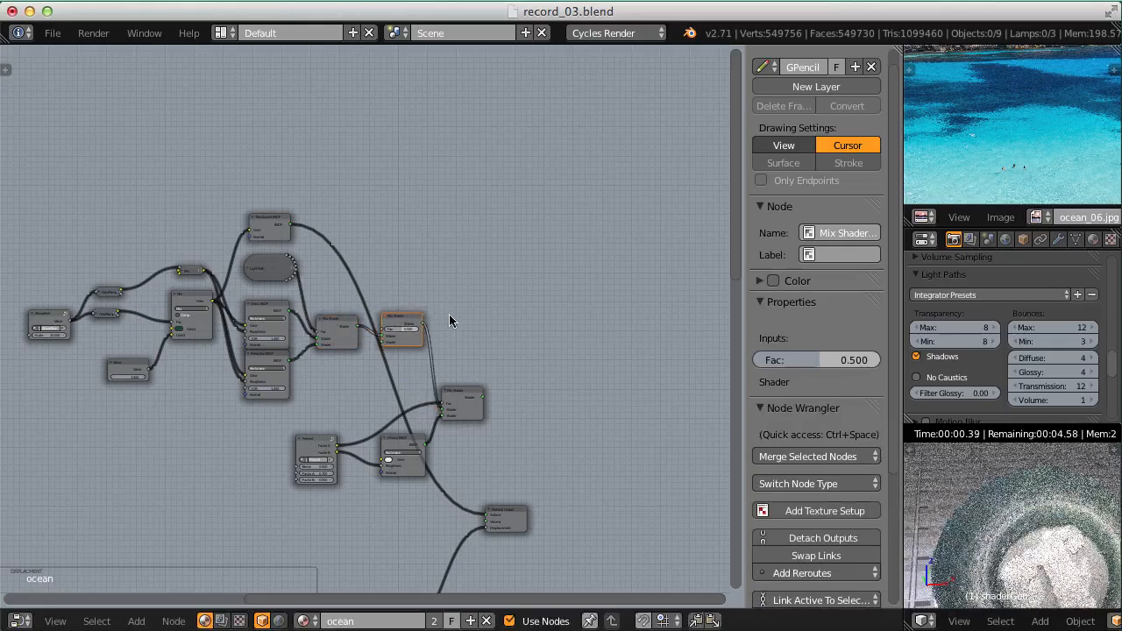
{"action": "scroll", "coordinate": [451, 316], "scroll_direction": "up", "scroll_amount": 1}
{"action": "right_click", "coordinate": [475, 418]}
{"action": "key", "text": "g"}
{"action": "left_click", "coordinate": [497, 423]}
- Connect the Translucent BSDF to the first Shader input of the duplicated Mix Shader and reposition that node
{"action": "middle_click_drag", "start_coordinate": [430, 315], "coordinate": [515, 352]}
{"action": "right_click", "coordinate": [337, 239]}
{"action": "scroll", "coordinate": [449, 207], "scroll_direction": "up", "scroll_amount": 2}
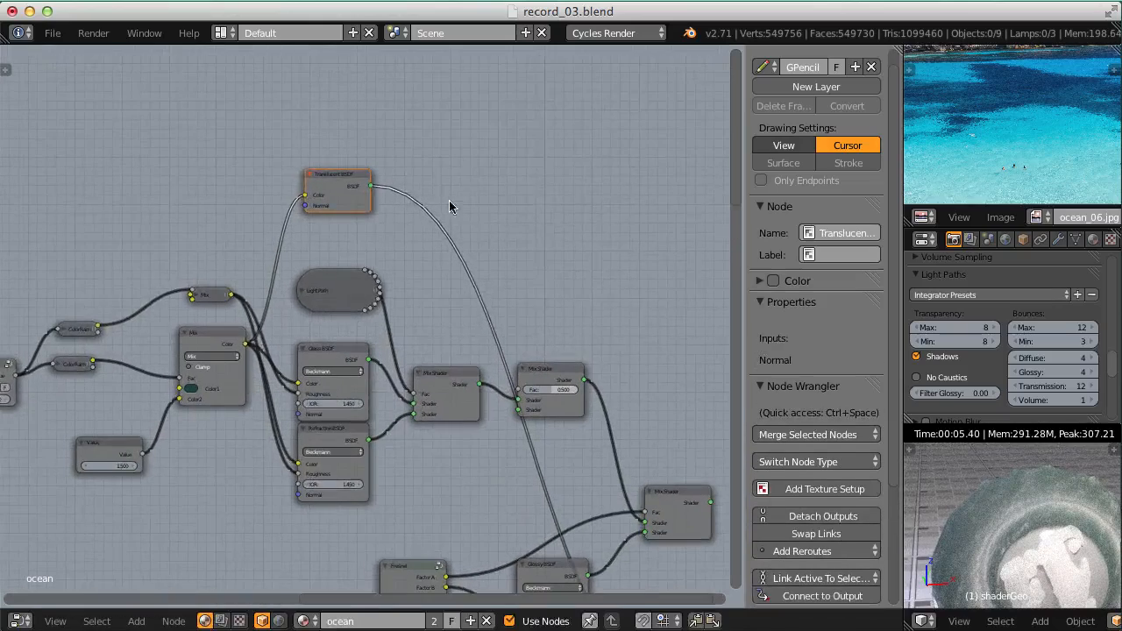
{"action": "middle_click_drag", "start_coordinate": [449, 207], "coordinate": [415, 196]}
{"action": "left_click_drag", "start_coordinate": [341, 168], "coordinate": [485, 382]}
{"action": "scroll", "coordinate": [514, 306], "scroll_direction": "up", "scroll_amount": 2}
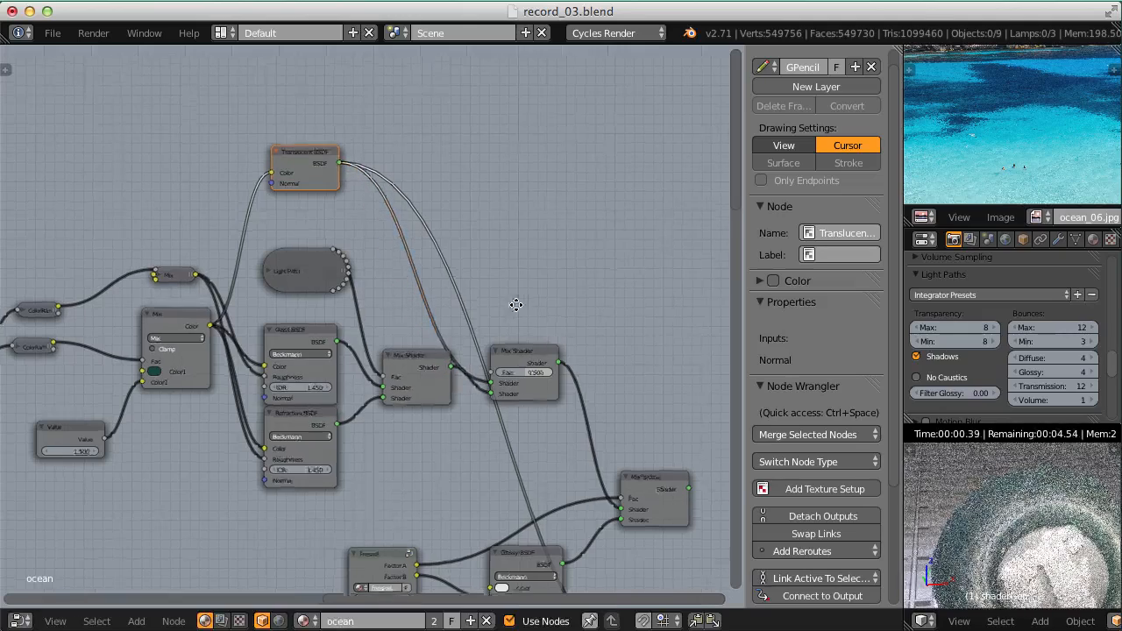
{"action": "left_click_drag", "start_coordinate": [584, 364], "coordinate": [581, 341]}
{"action": "scroll", "coordinate": [544, 355], "scroll_direction": "down", "scroll_amount": 1}
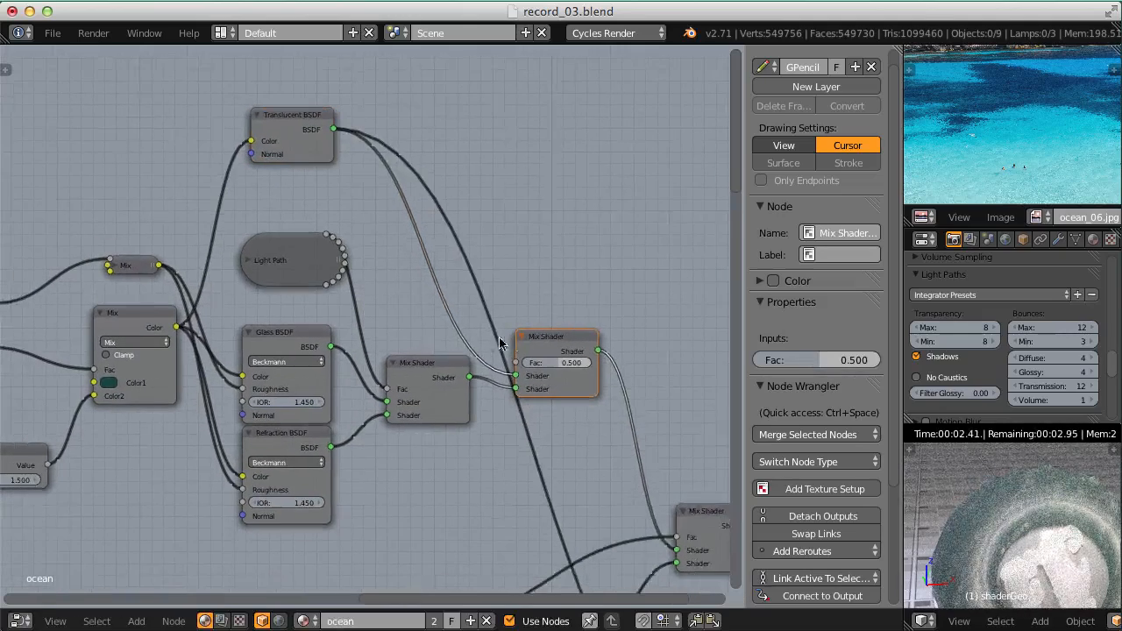
{"action": "middle_click_drag", "start_coordinate": [454, 376], "coordinate": [492, 372]}
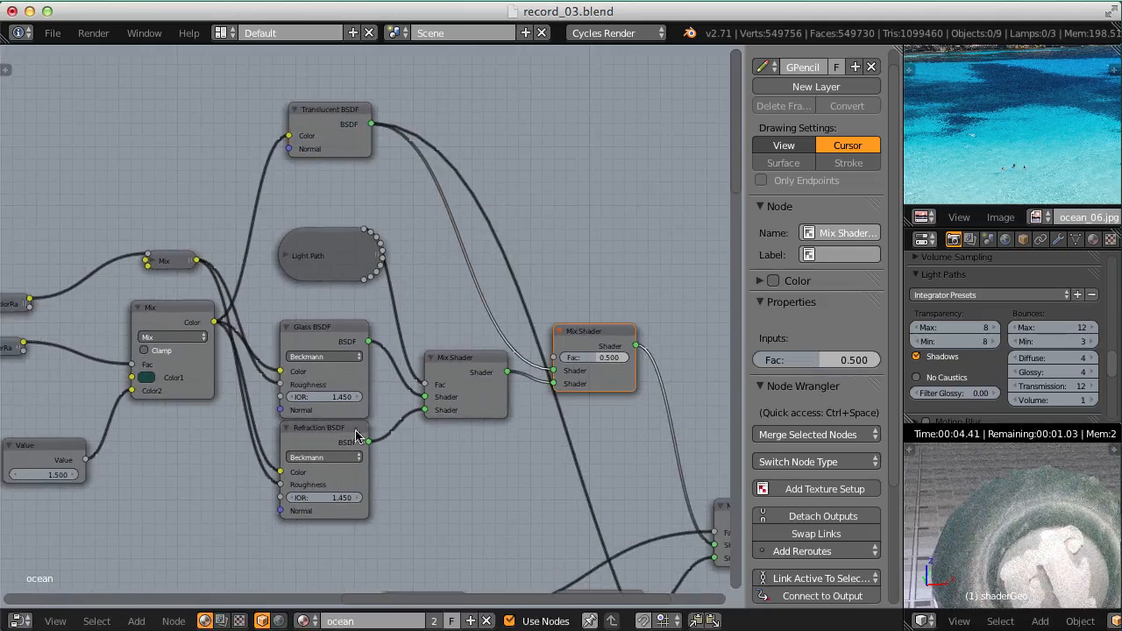
- Connect the upper ColorRamp's Color to the Fac of the duplicated Mix Shader and preview that mix on the object
{"action": "scroll", "coordinate": [579, 388], "scroll_direction": "down", "scroll_amount": 2}
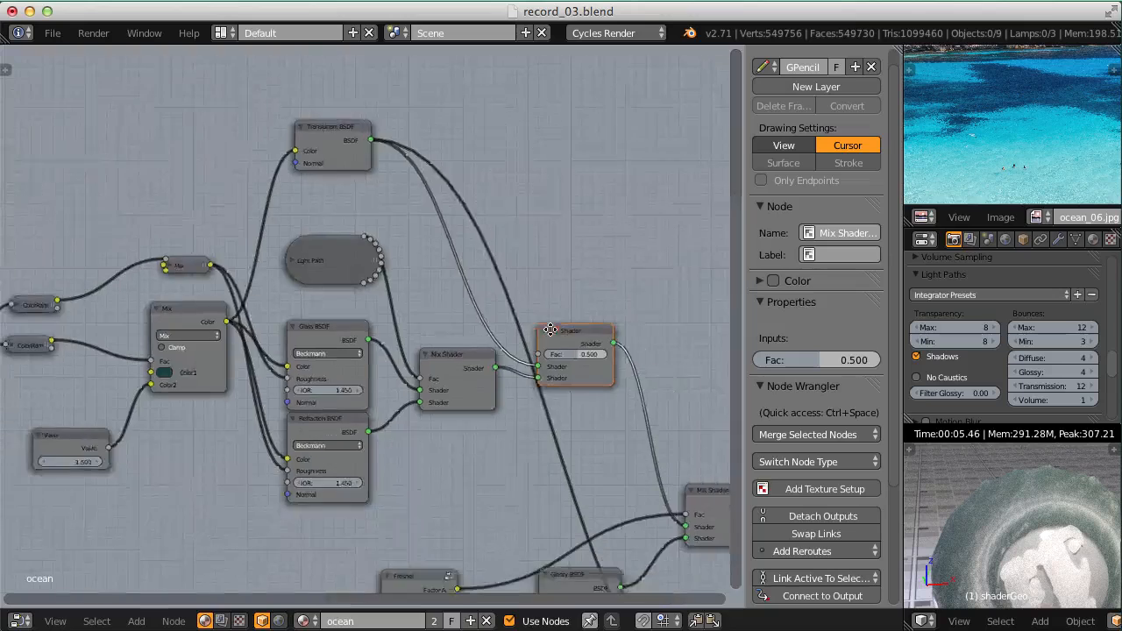
{"action": "left_click", "coordinate": [161, 329]}
{"action": "key", "text": "h"}
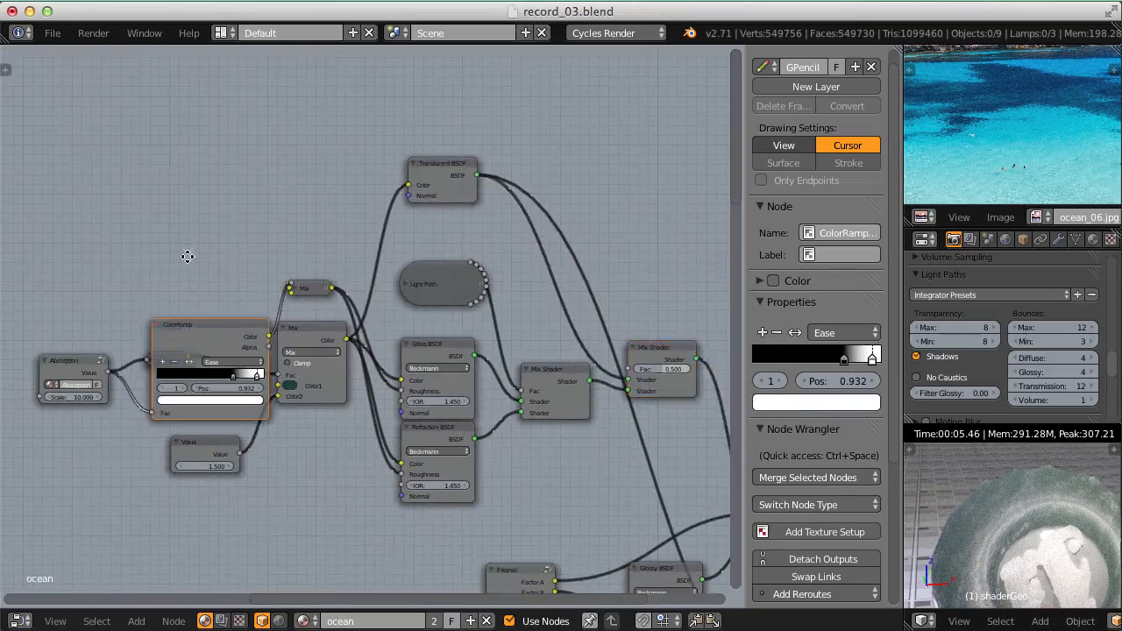
{"action": "scroll", "coordinate": [188, 256], "scroll_direction": "up", "scroll_amount": 2}
{"action": "left_click", "coordinate": [95, 328]}
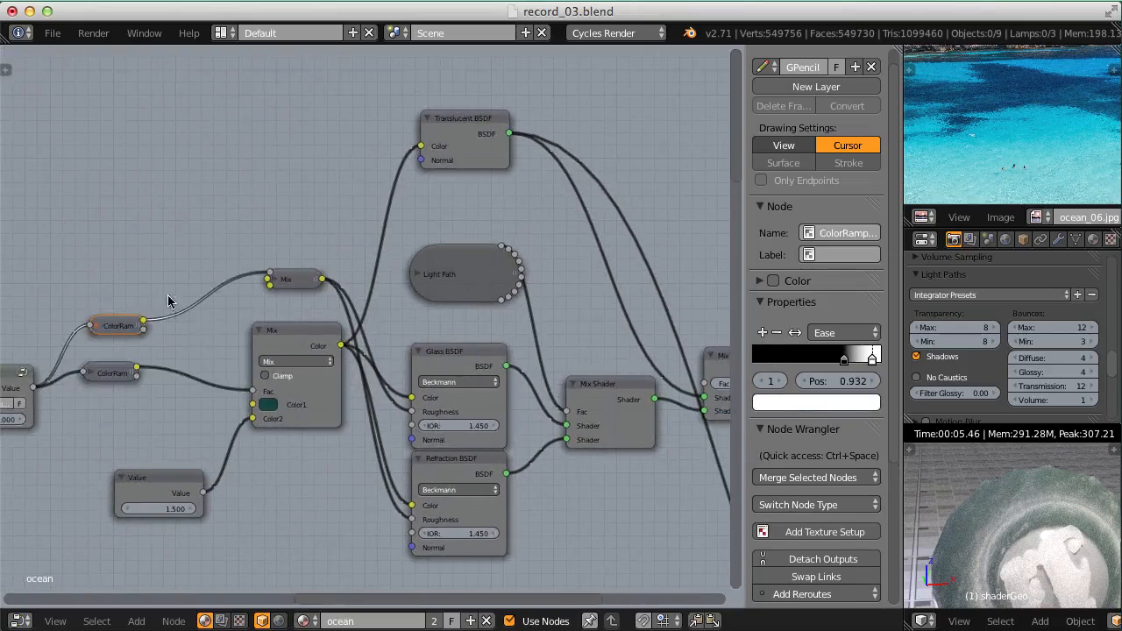
{"action": "middle_click_drag", "start_coordinate": [155, 316], "coordinate": [97, 306]}
{"action": "left_click_drag", "start_coordinate": [85, 316], "coordinate": [644, 373]}
{"action": "middle_click_drag", "start_coordinate": [622, 319], "coordinate": [286, 284]}
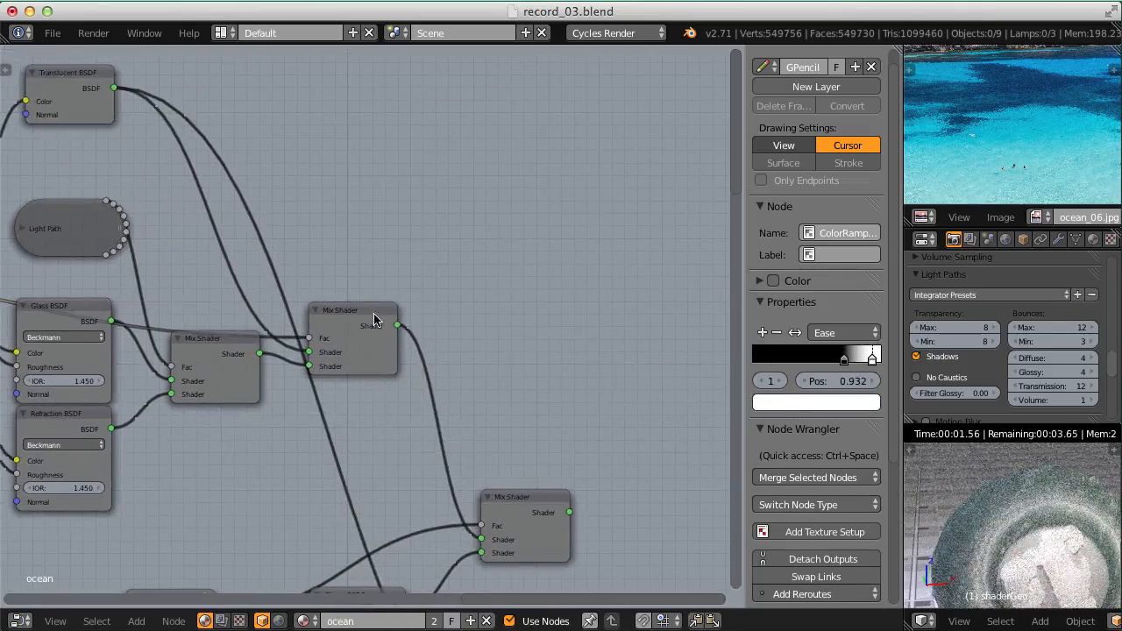
{"action": "left_click", "coordinate": [374, 320]}
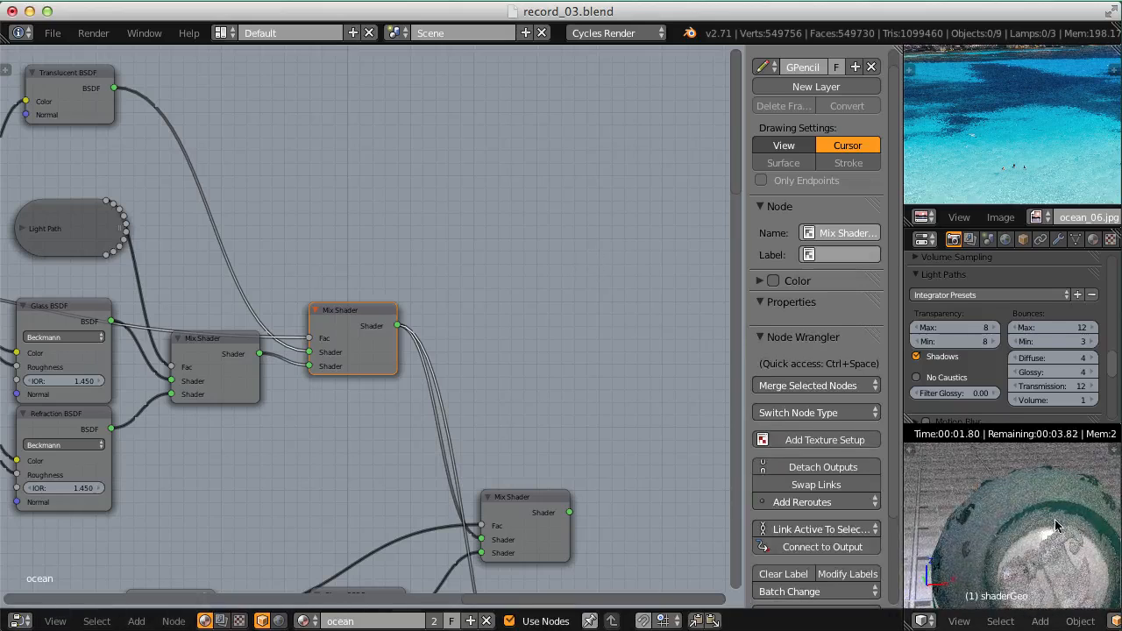
- Switch the displayed reference image to lake_02.jpg and compare its water with the object's top and base in the render
{"action": "middle_click_drag", "start_coordinate": [1048, 551], "coordinate": [1070, 493]}
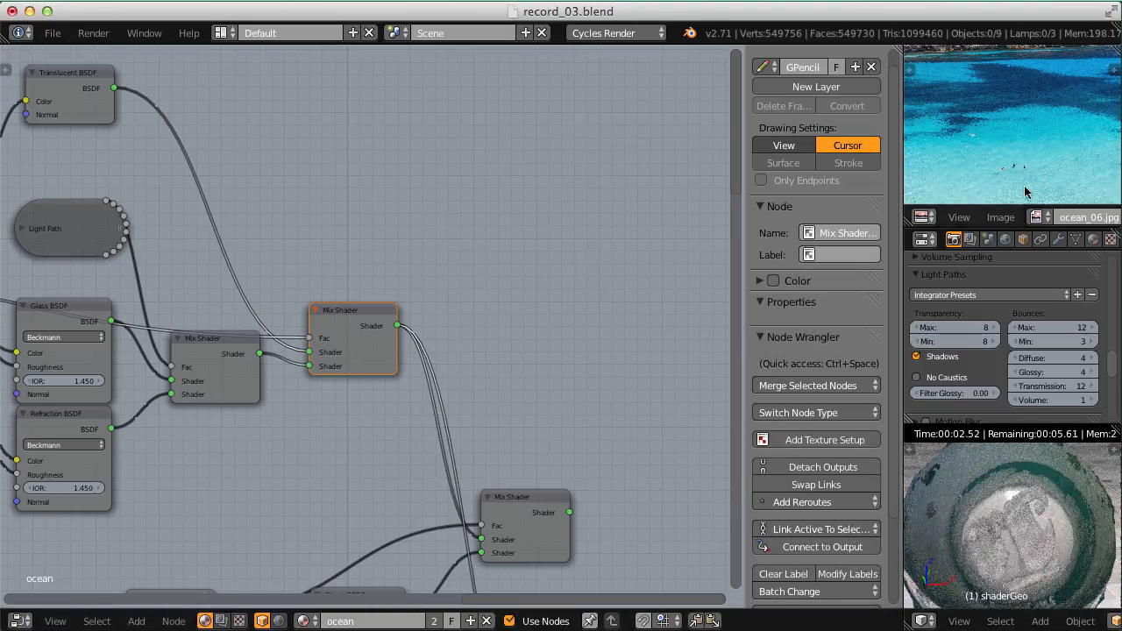
{"action": "left_click", "coordinate": [1037, 216]}
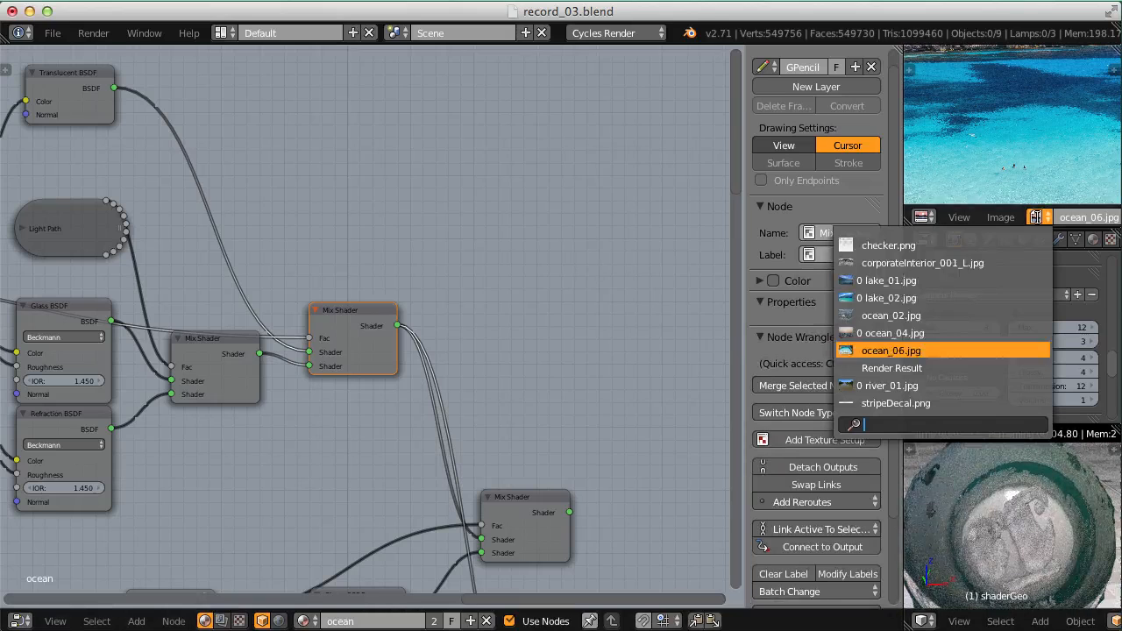
{"action": "left_click", "coordinate": [909, 302]}
{"action": "middle_click_drag", "start_coordinate": [1012, 144], "coordinate": [1005, 68]}
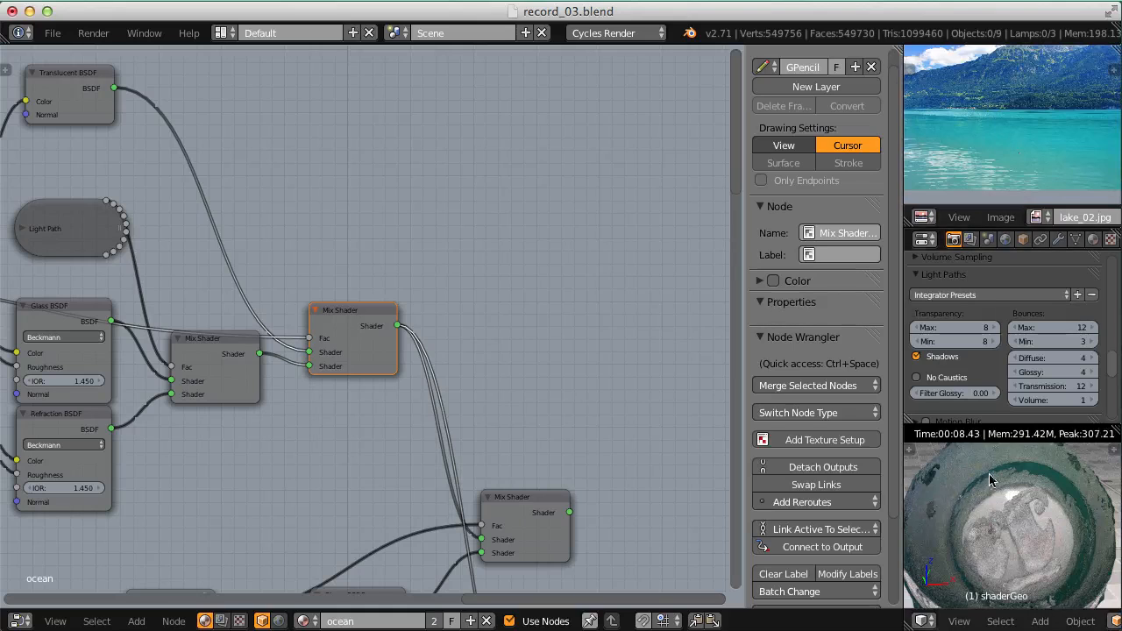
{"action": "middle_click_drag", "start_coordinate": [954, 574], "coordinate": [1033, 525]}
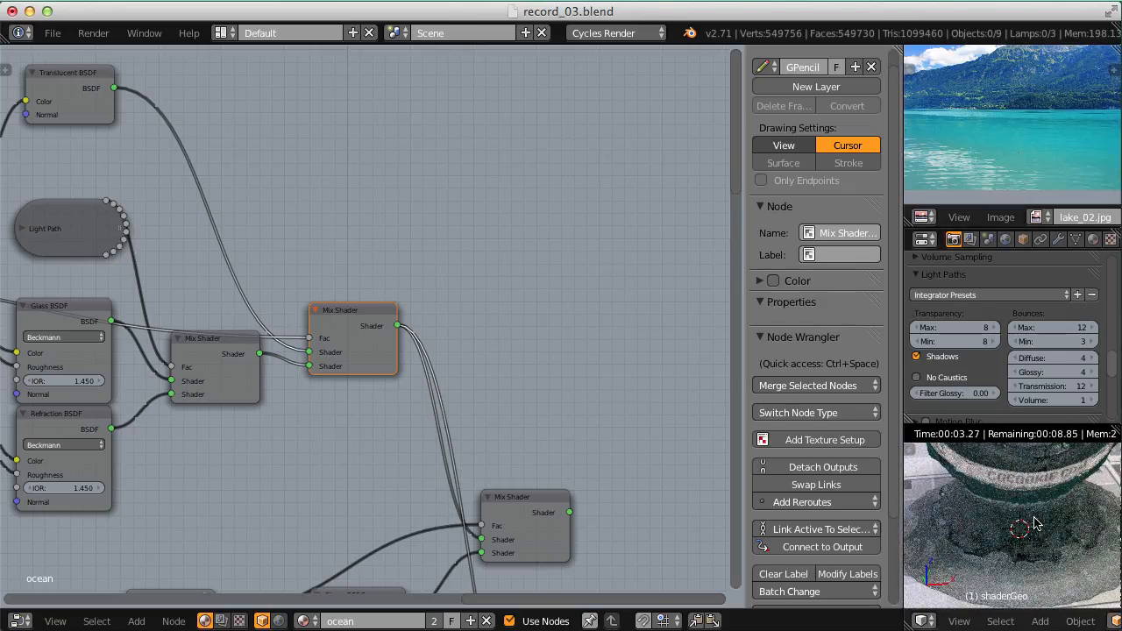
{"action": "mouse_move", "coordinate": [1019, 533]}
{"action": "middle_mouse_down"}
{"action": "mouse_move", "coordinate": [1021, 543]}
{"action": "mouse_move", "coordinate": [982, 548]}
{"action": "mouse_move", "coordinate": [1012, 529]}
{"action": "middle_mouse_up"}
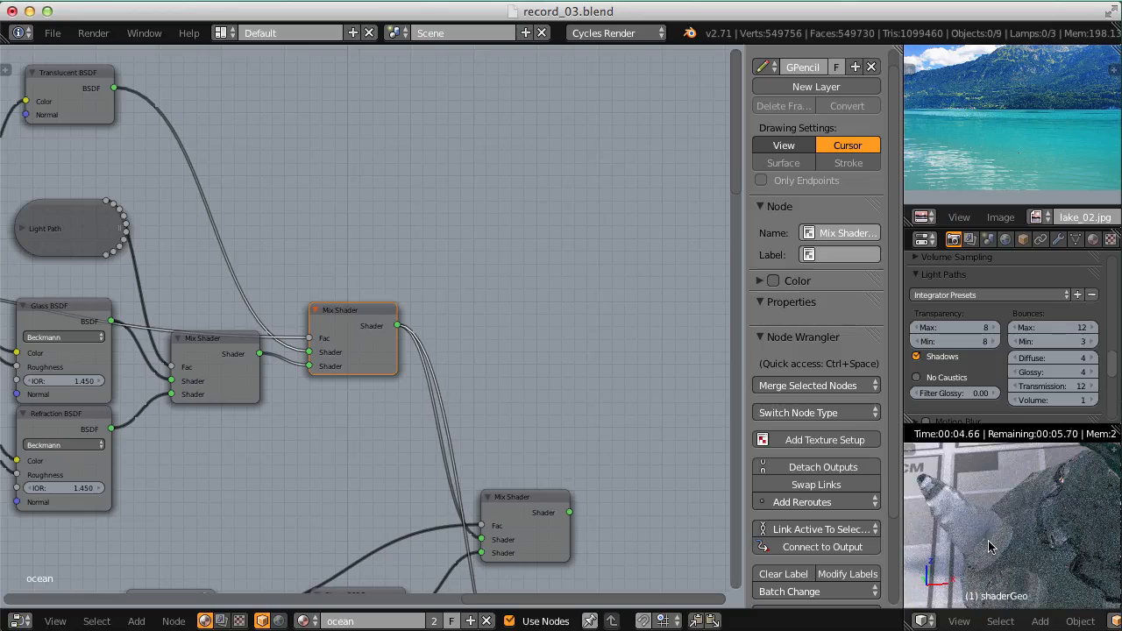
- Duplicate the upper ColorRamp with its Absorption input above the original and expand the copy
{"action": "scroll", "coordinate": [295, 283], "scroll_direction": "down", "scroll_amount": 6}
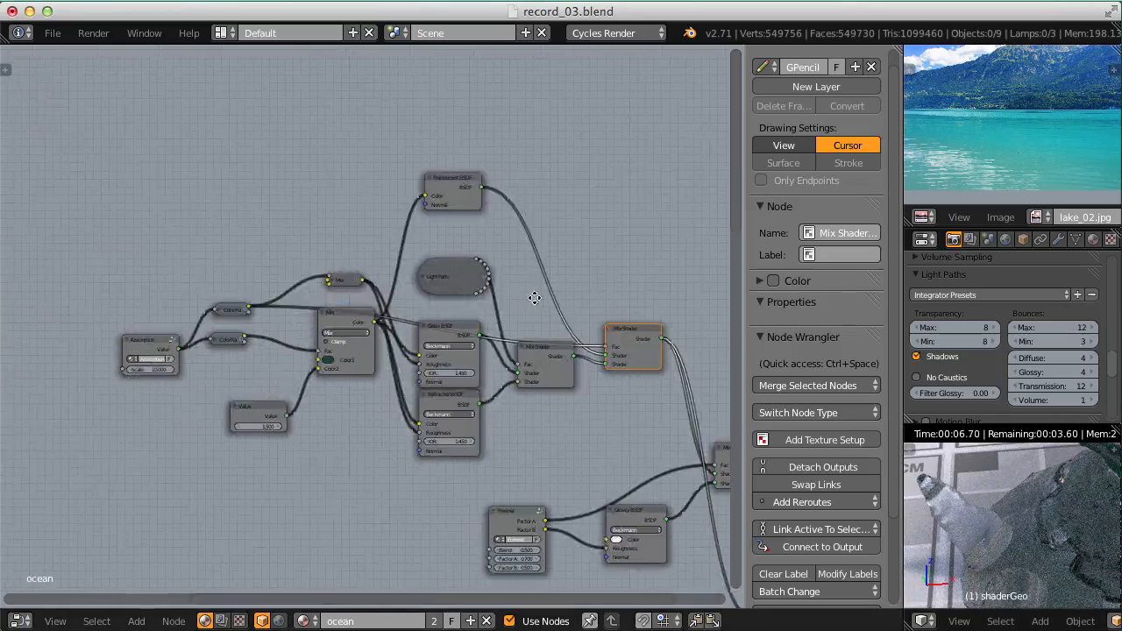
{"action": "scroll", "coordinate": [505, 266], "scroll_direction": "up", "scroll_amount": 6}
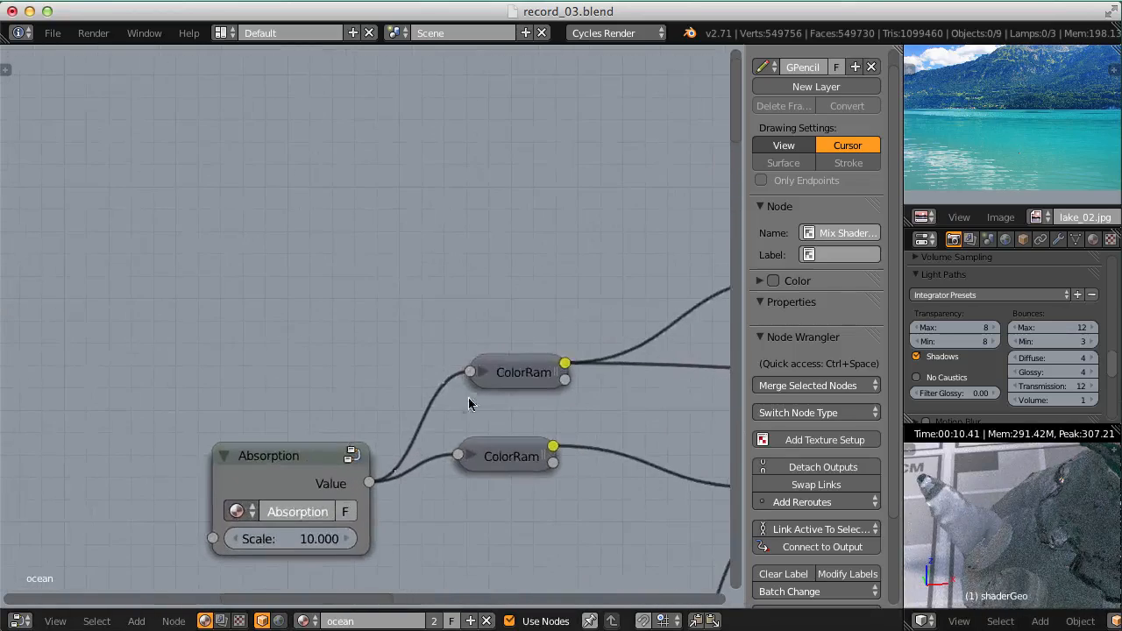
{"action": "left_click", "coordinate": [519, 372]}
{"action": "middle_click_drag", "start_coordinate": [551, 341], "coordinate": [403, 379]}
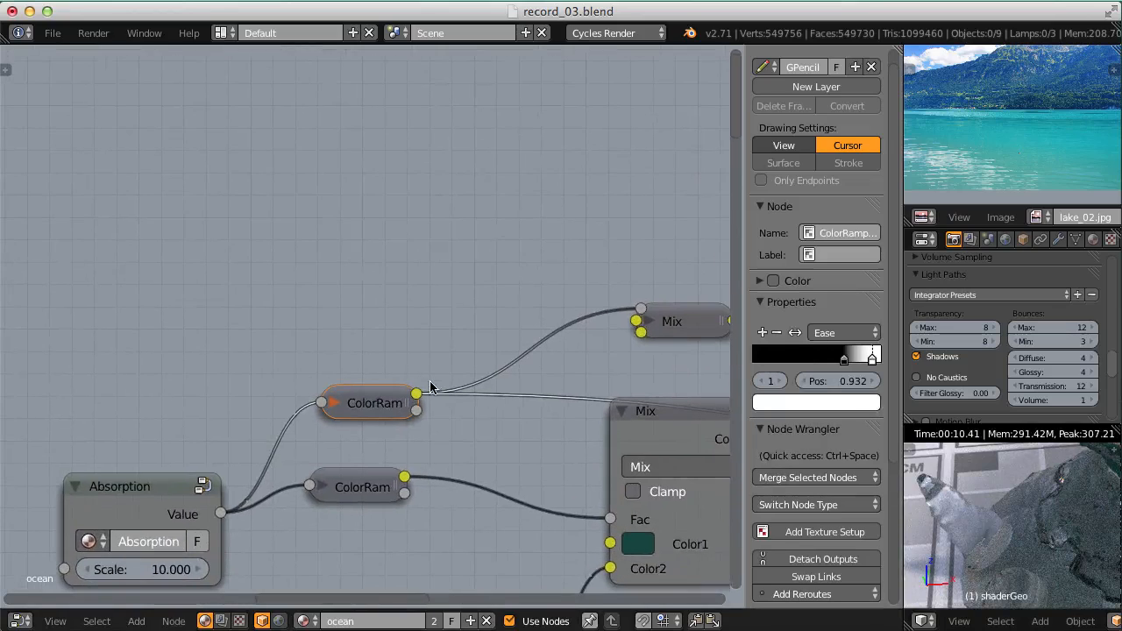
{"action": "key", "text": "shift+d"}
{"action": "left_click", "coordinate": [426, 301]}
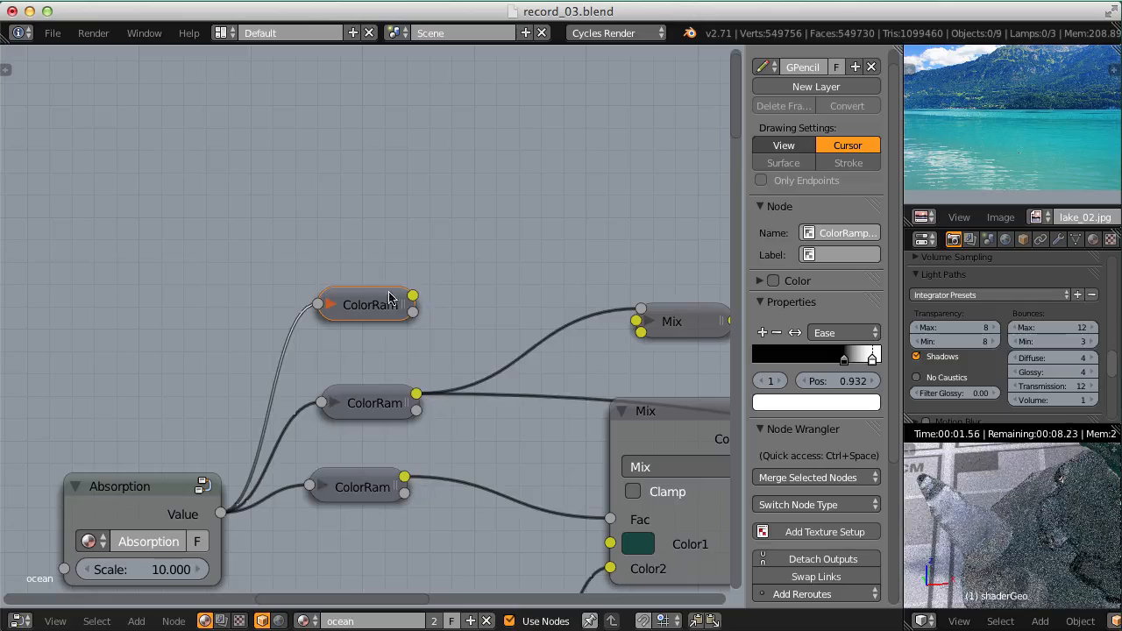
{"action": "left_click", "coordinate": [331, 307]}
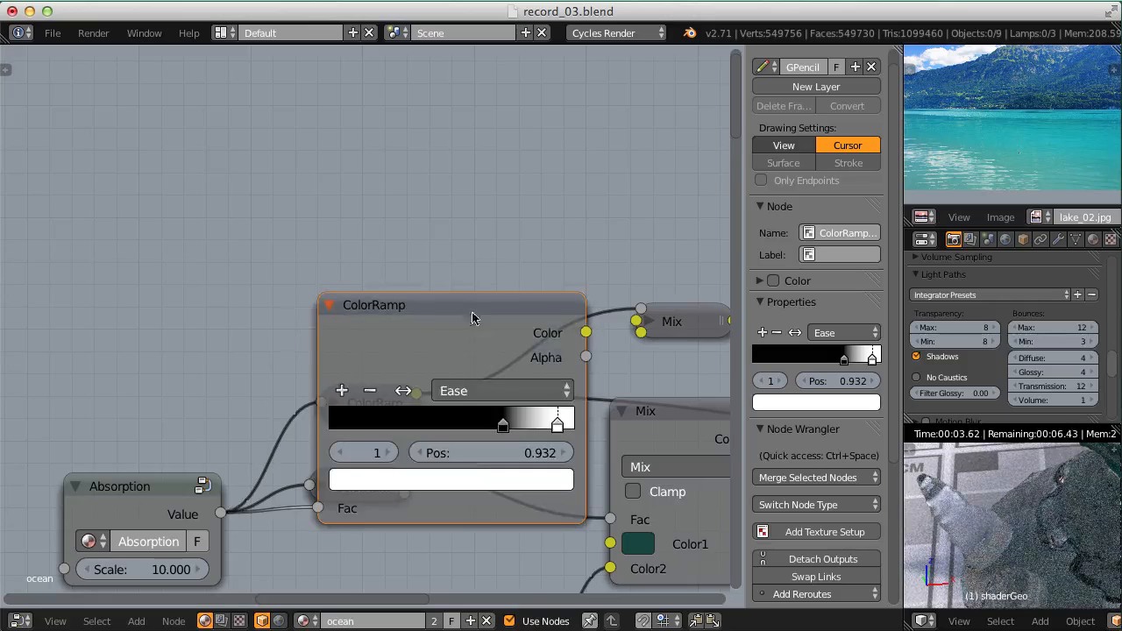
- Collapse the new ColorRamp and connect its Color to the Fac of the Mix Shader that blends in the Translucent BSDF
{"action": "middle_click_drag", "start_coordinate": [472, 319], "coordinate": [208, 285], "text": "ctrl"}
{"action": "left_click", "coordinate": [341, 312]}
{"action": "scroll", "coordinate": [461, 310], "scroll_direction": "down", "scroll_amount": 5}
{"action": "middle_click_drag", "start_coordinate": [460, 309], "coordinate": [328, 299]}
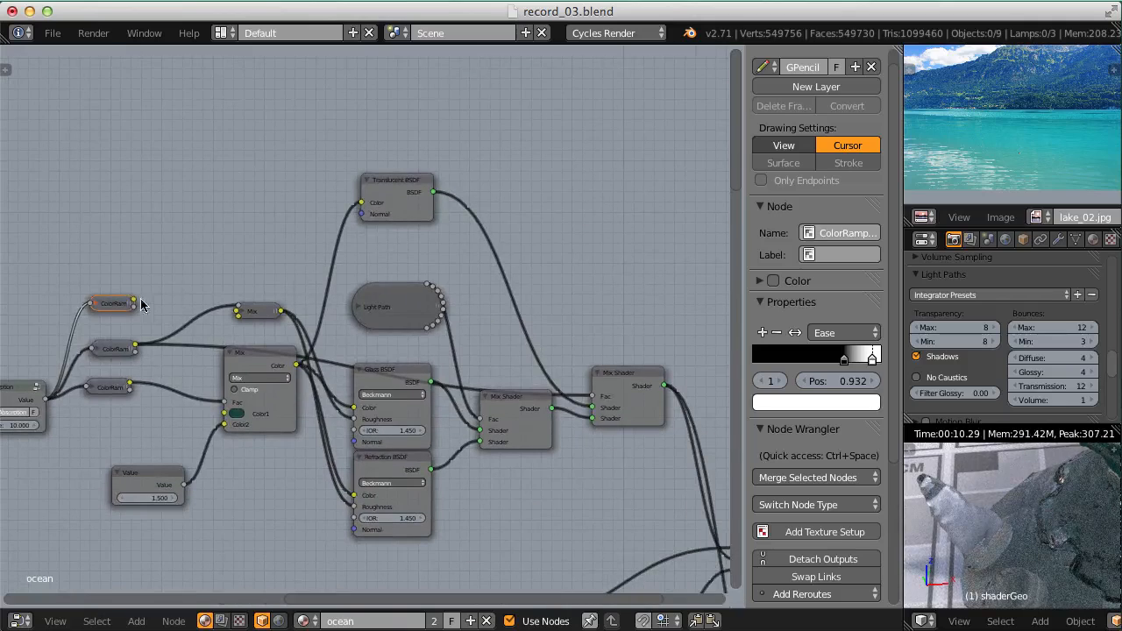
{"action": "left_click_drag", "start_coordinate": [134, 303], "coordinate": [592, 396]}
- Expand the new ColorRamp and move its black stop to position 0.382 and its white stop to 0.832
{"action": "middle_click_drag", "start_coordinate": [439, 327], "coordinate": [719, 355]}
{"action": "scroll", "coordinate": [405, 351], "scroll_direction": "up", "scroll_amount": 5}
{"action": "left_click", "coordinate": [378, 337]}
{"action": "scroll", "coordinate": [445, 357], "scroll_direction": "up", "scroll_amount": 3}
{"action": "middle_click_drag", "start_coordinate": [451, 406], "coordinate": [368, 313]}
{"action": "scroll", "coordinate": [368, 314], "scroll_direction": "up", "scroll_amount": 3}
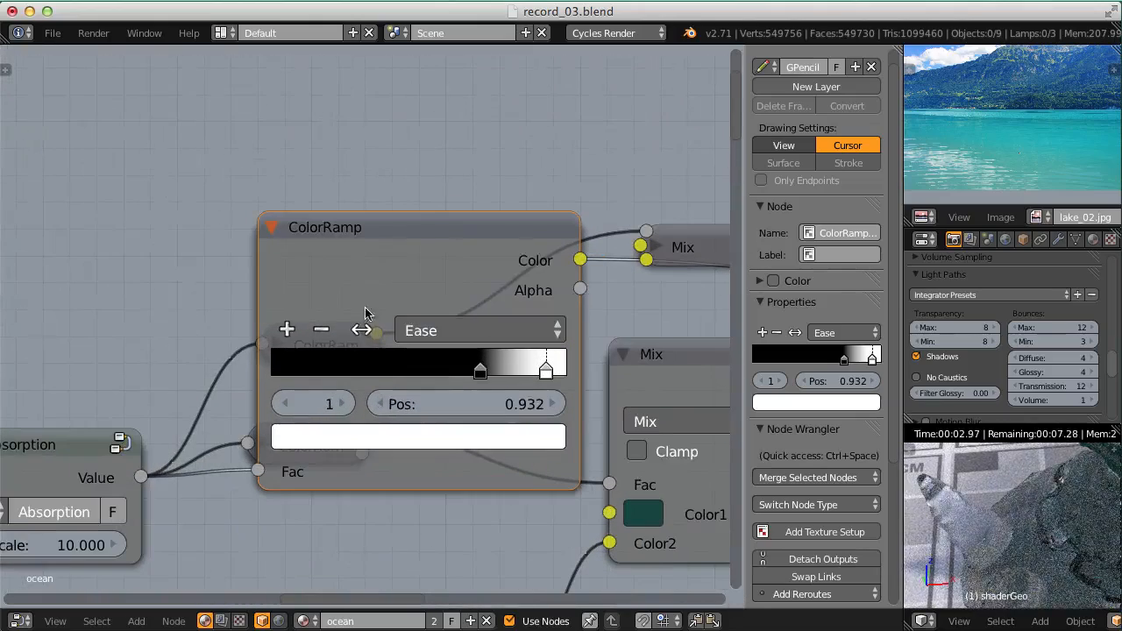
{"action": "left_click_drag", "start_coordinate": [480, 372], "coordinate": [383, 373]}
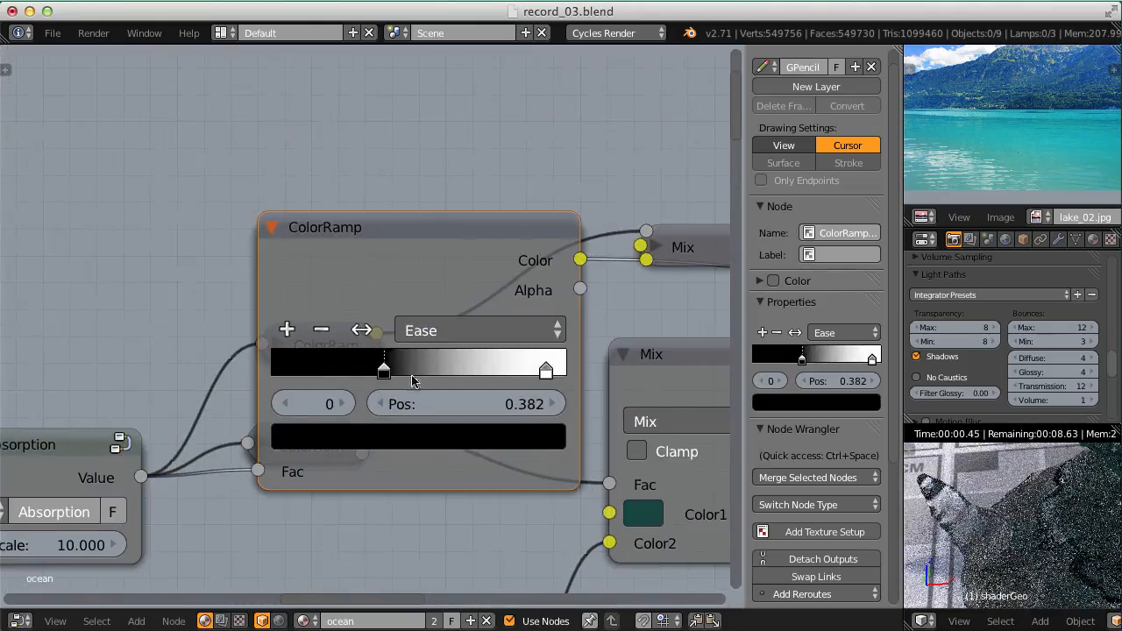
{"action": "scroll", "coordinate": [1012, 526], "scroll_direction": "up", "scroll_amount": 3}
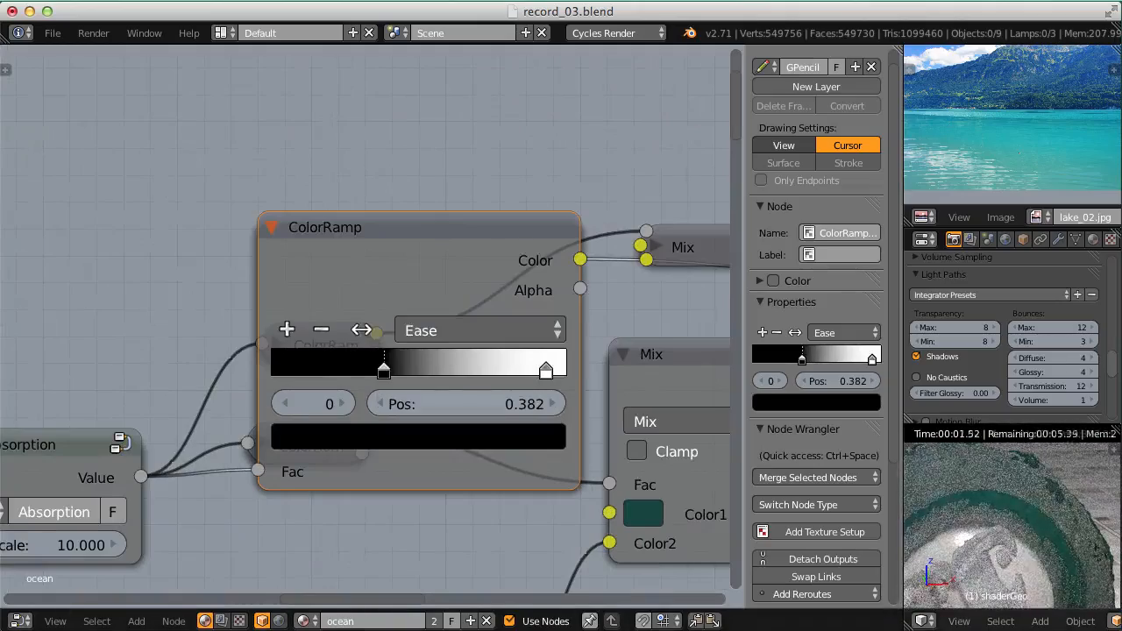
{"action": "left_click_drag", "start_coordinate": [543, 370], "coordinate": [517, 371]}
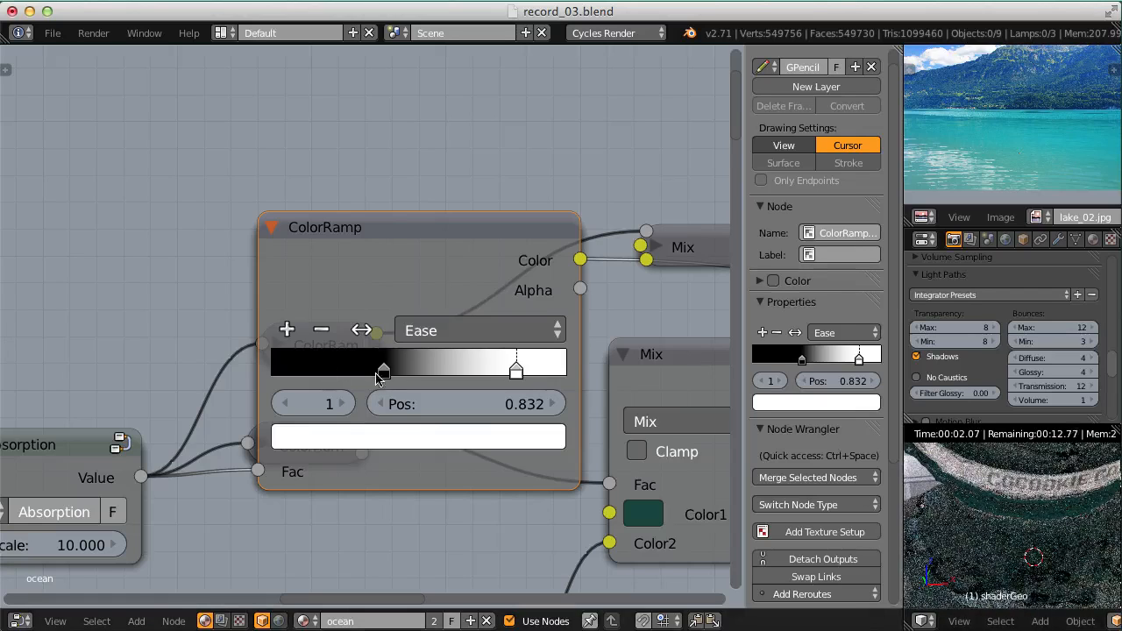
- Set the black stop's color on the new ColorRamp to RGB 0.2, 0.2, 0.2 and collapse the node
{"action": "left_click", "coordinate": [395, 447]}
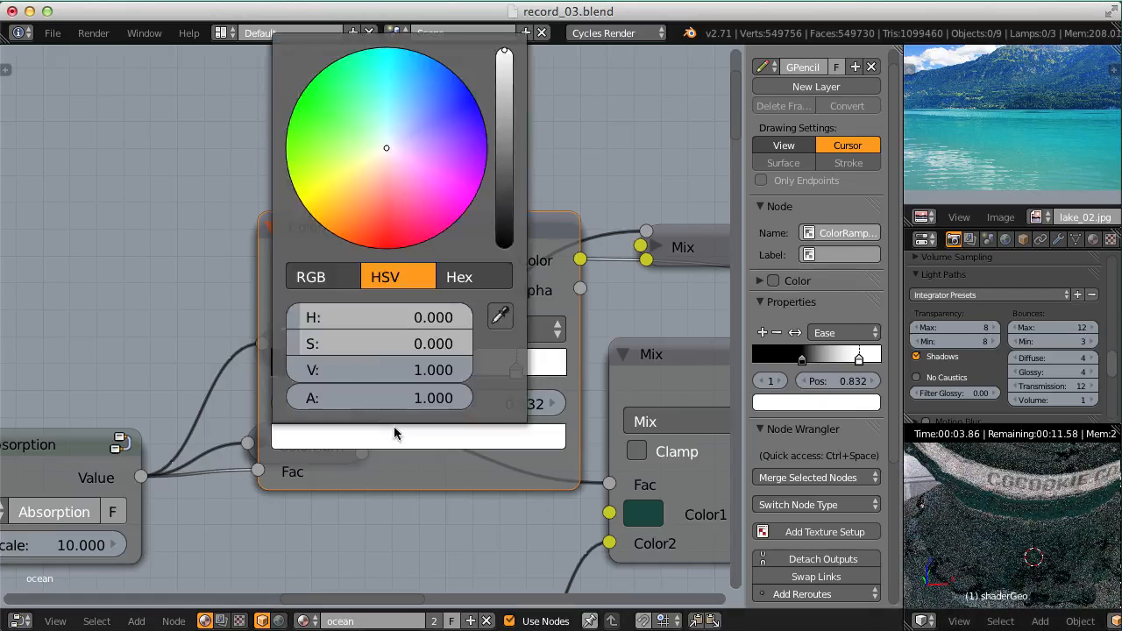
{"action": "left_click", "coordinate": [385, 372]}
{"action": "left_click", "coordinate": [440, 441]}
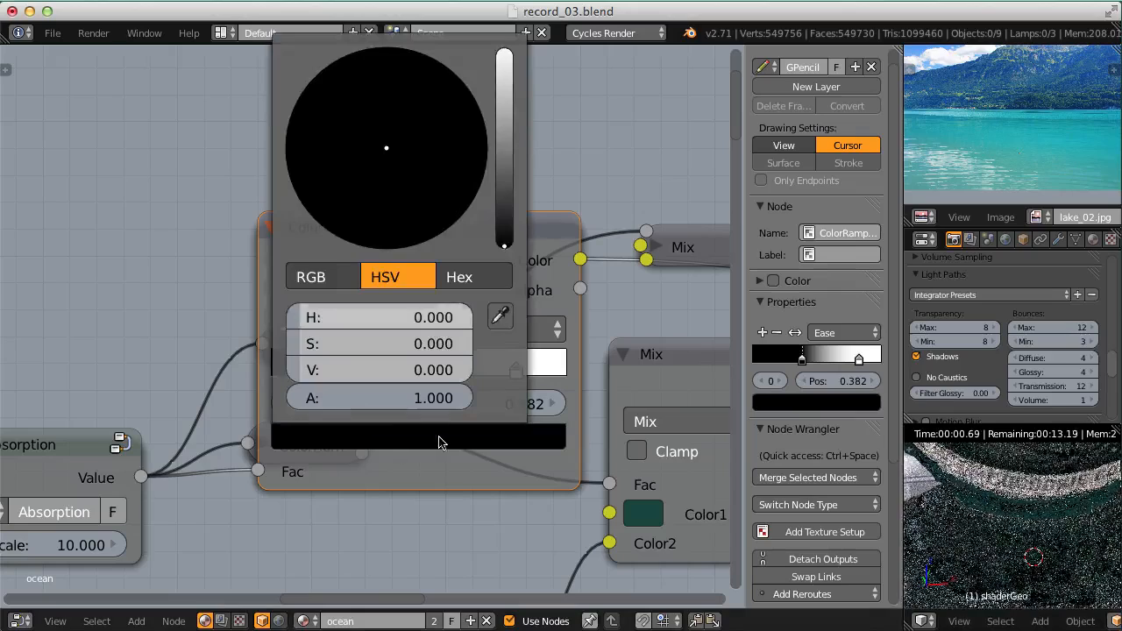
{"action": "left_click", "coordinate": [505, 193]}
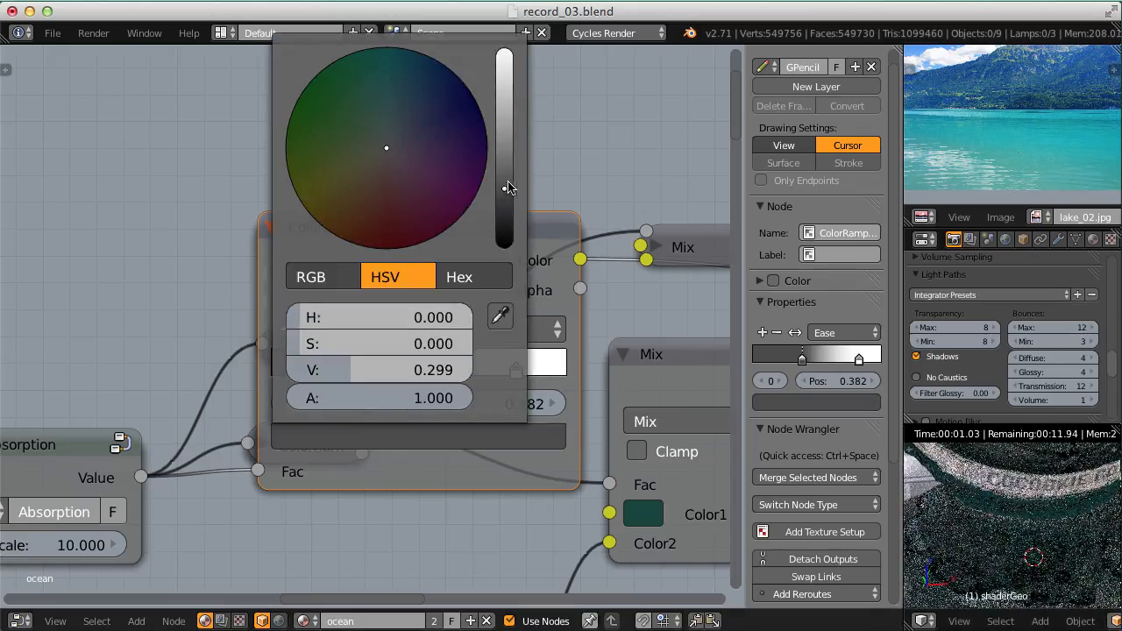
{"action": "left_click", "coordinate": [310, 277]}
{"action": "left_click", "coordinate": [401, 316]}
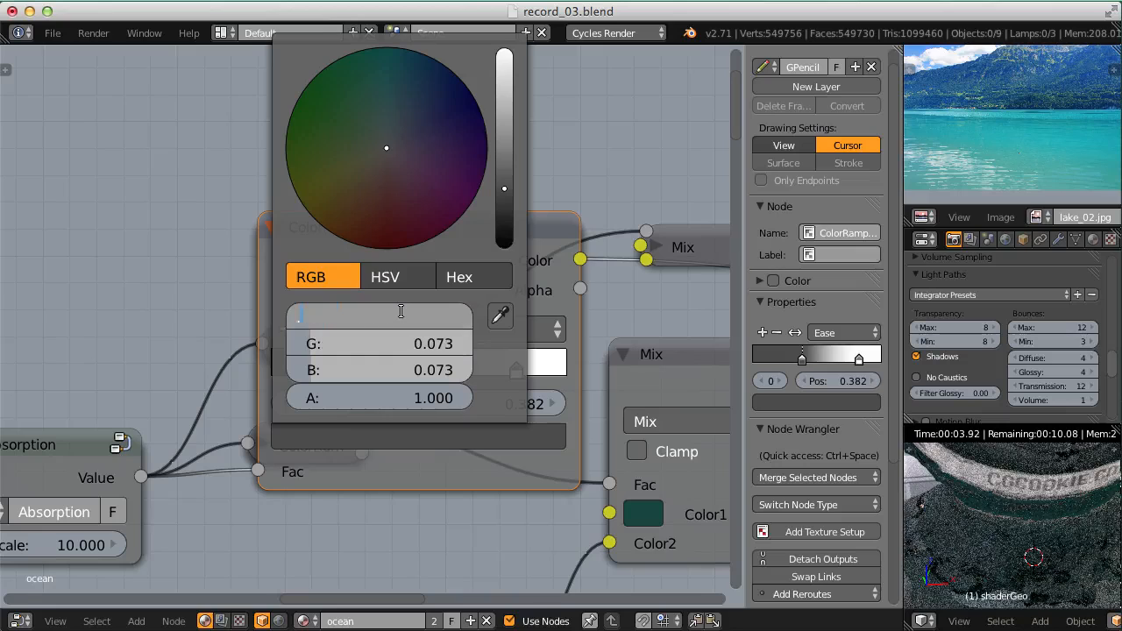
{"action": "type", "text": ".2"}
{"action": "key", "text": "Tab"}
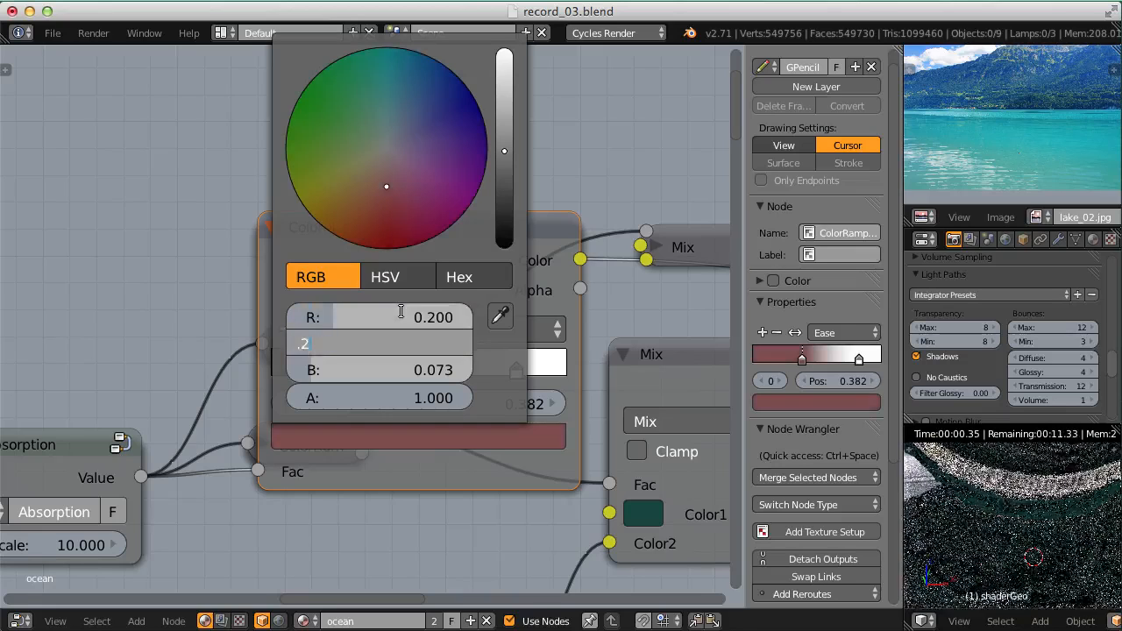
{"action": "type", "text": ".2"}
{"action": "key", "text": "Tab"}
{"action": "type", "text": ".2"}
{"action": "key", "text": "Return"}
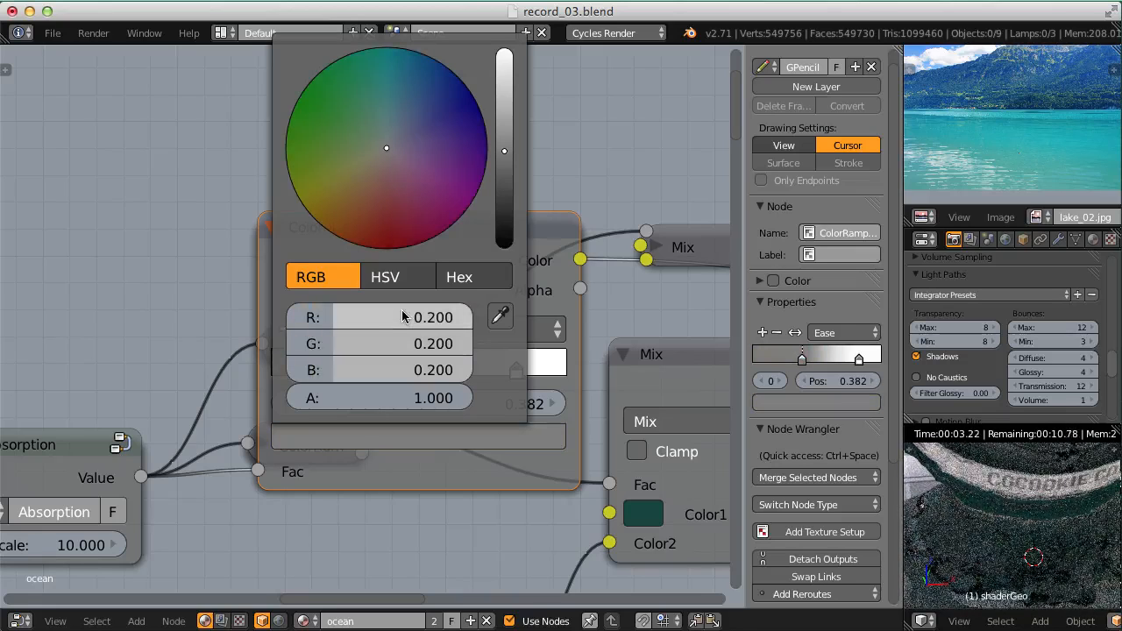
{"action": "middle_click_drag", "start_coordinate": [409, 403], "coordinate": [454, 386], "text": "ctrl"}
{"action": "middle_click_drag", "start_coordinate": [562, 267], "coordinate": [351, 309]}
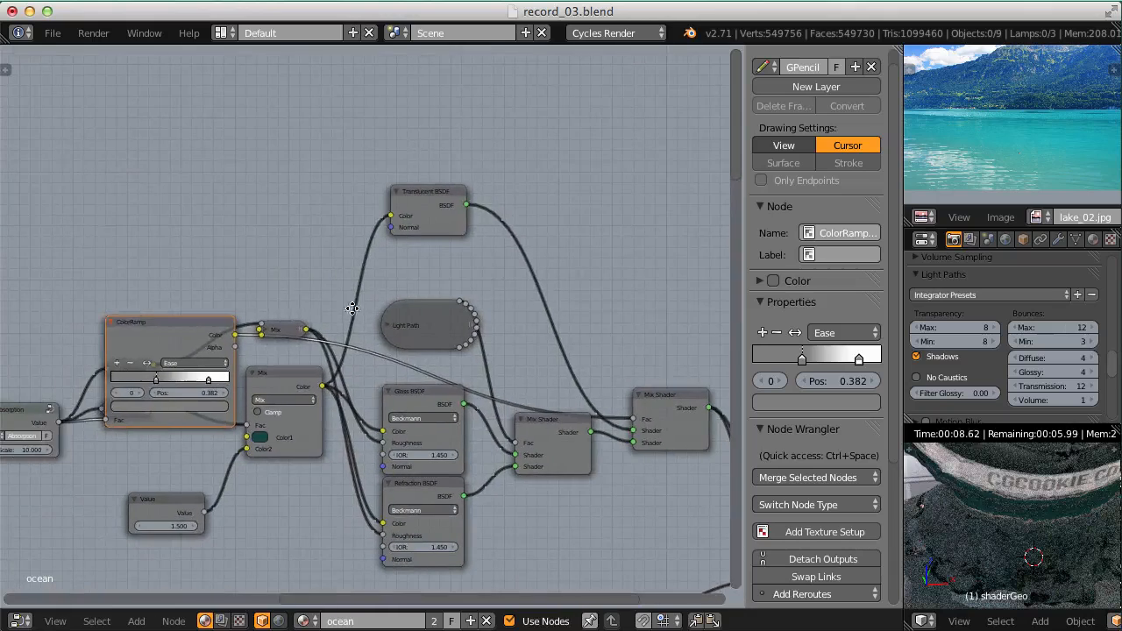
{"action": "left_click", "coordinate": [113, 320]}
- Connect the final Mix Shader with the Fresnel and Glossy inputs to the Material Output and move the output node farther away from it
{"action": "middle_click_drag", "start_coordinate": [473, 286], "coordinate": [174, 214]}
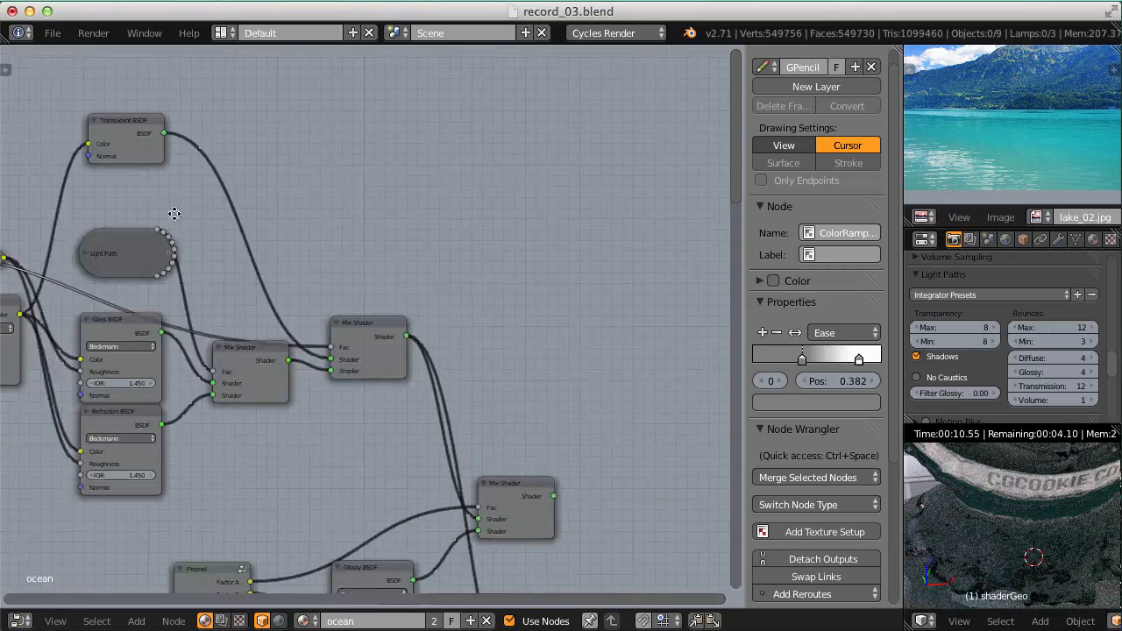
{"action": "middle_click_drag", "start_coordinate": [389, 314], "coordinate": [270, 141]}
{"action": "left_click", "coordinate": [381, 270], "text": "ctrl+shift"}
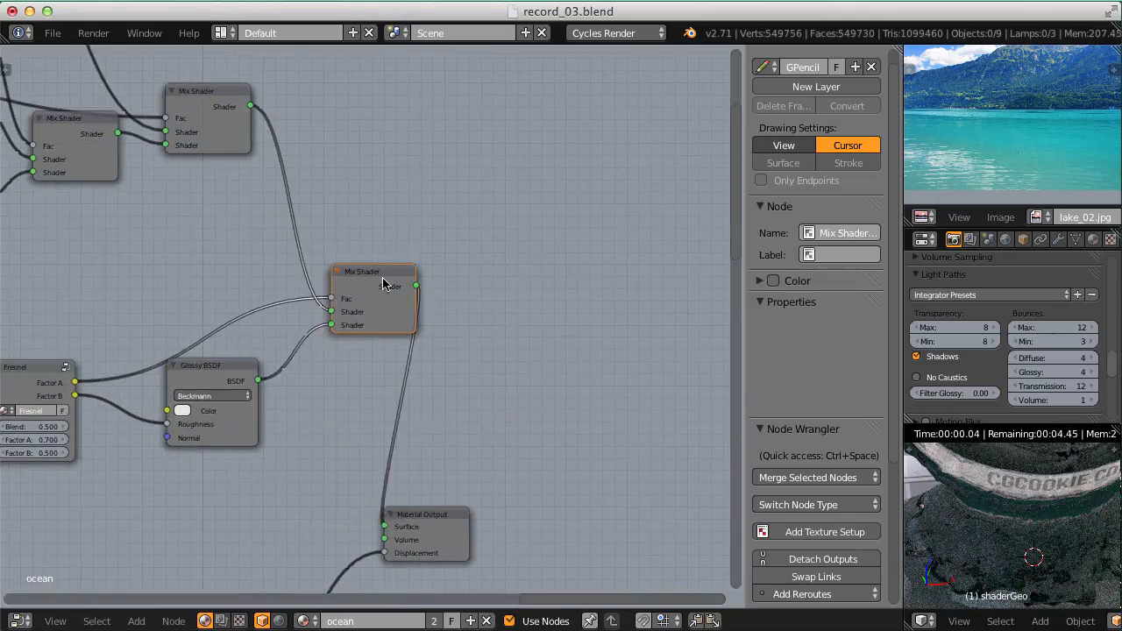
{"action": "left_click_drag", "start_coordinate": [451, 531], "coordinate": [539, 525]}
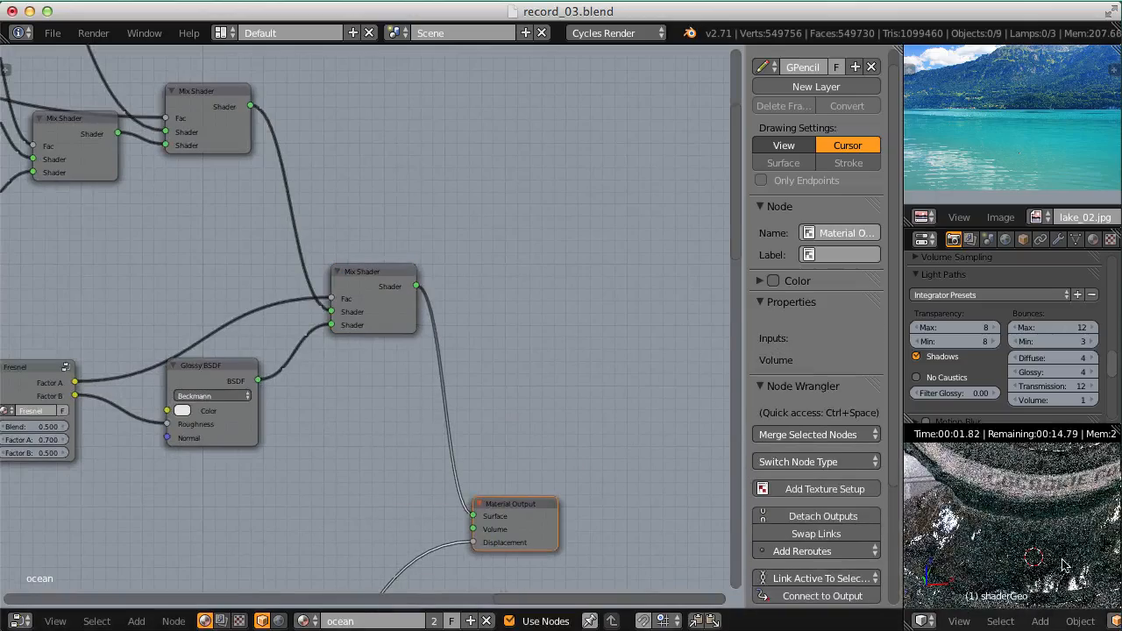
{"action": "scroll", "coordinate": [1037, 474], "scroll_direction": "down", "scroll_amount": 3}
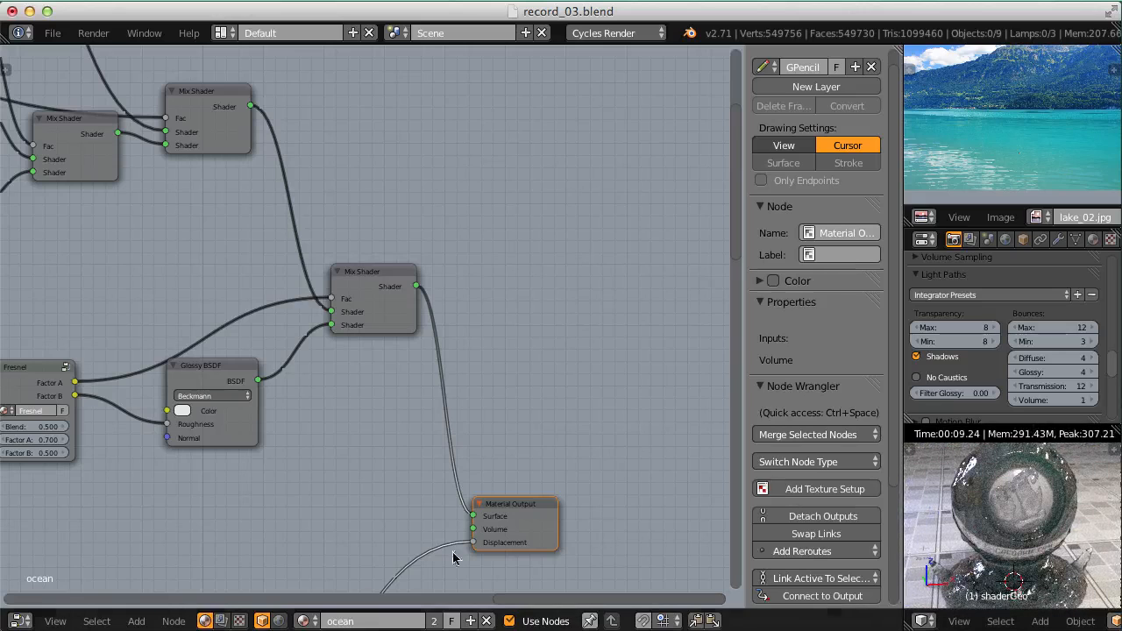
- Change the node editor to the image editor, choose Slot 6 for the Render Result and render the image
{"action": "left_click", "coordinate": [19, 621]}
{"action": "key", "text": "u"}
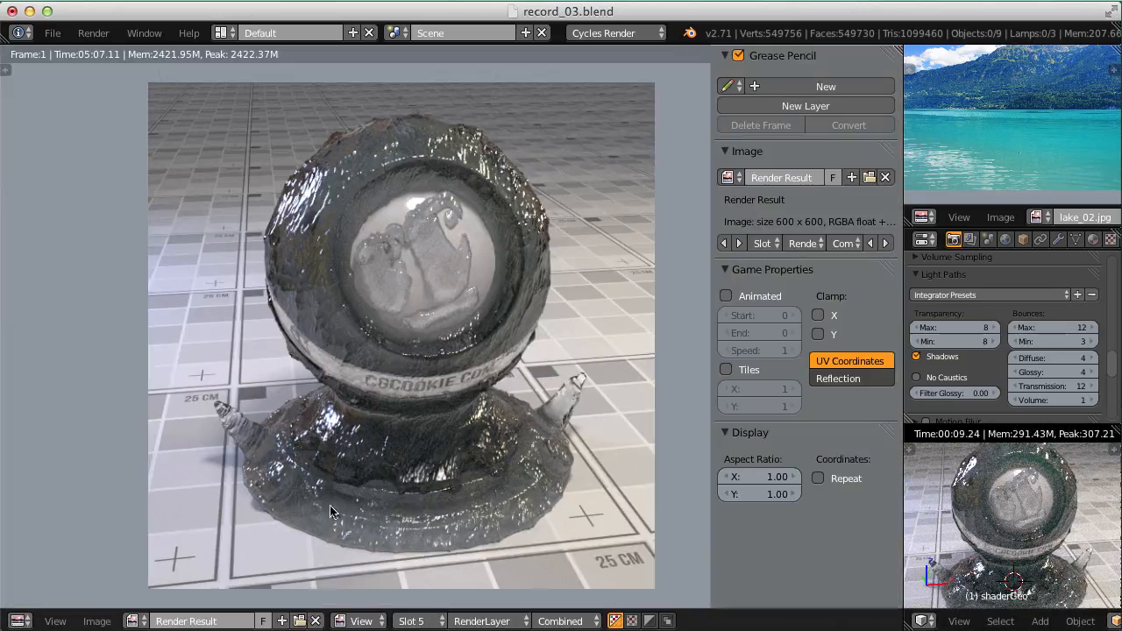
{"action": "left_click", "coordinate": [410, 621]}
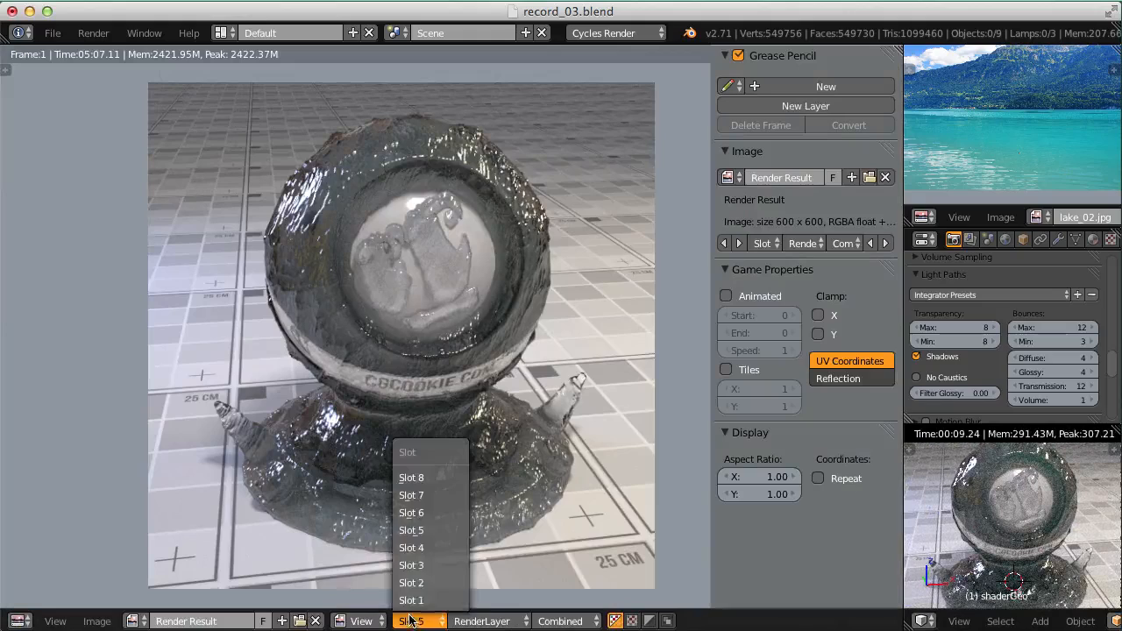
{"action": "left_click", "coordinate": [433, 513]}
{"action": "left_click", "coordinate": [94, 32]}
{"action": "left_click", "coordinate": [127, 55]}
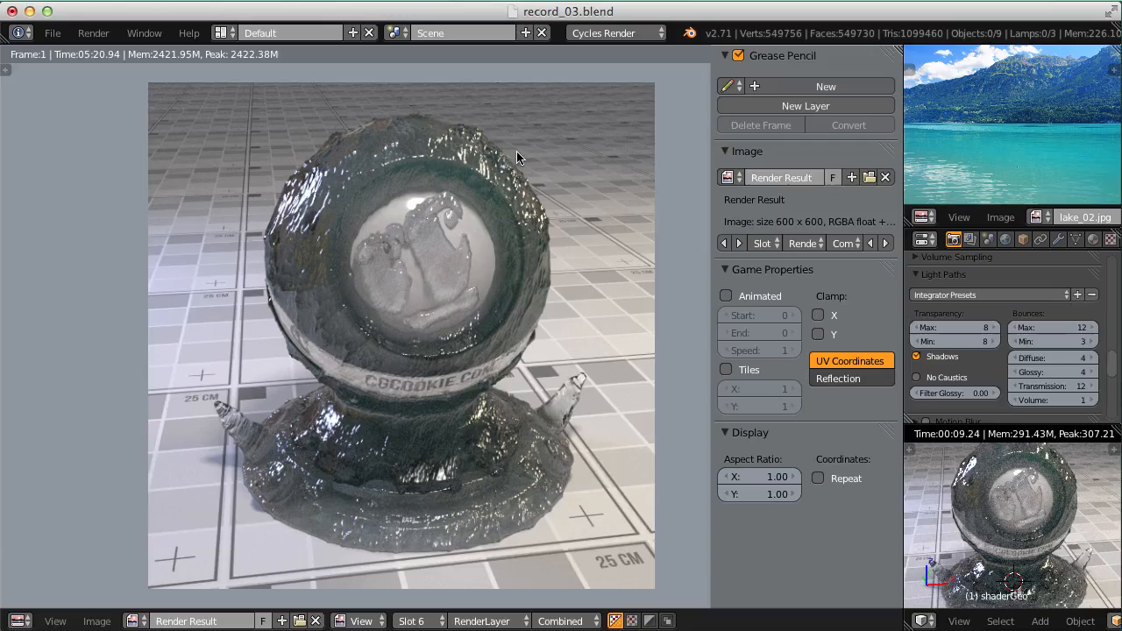
- Compare the water color of the new render in Slot 6 with the previous render in Slot 5
{"action": "key", "text": "j"}
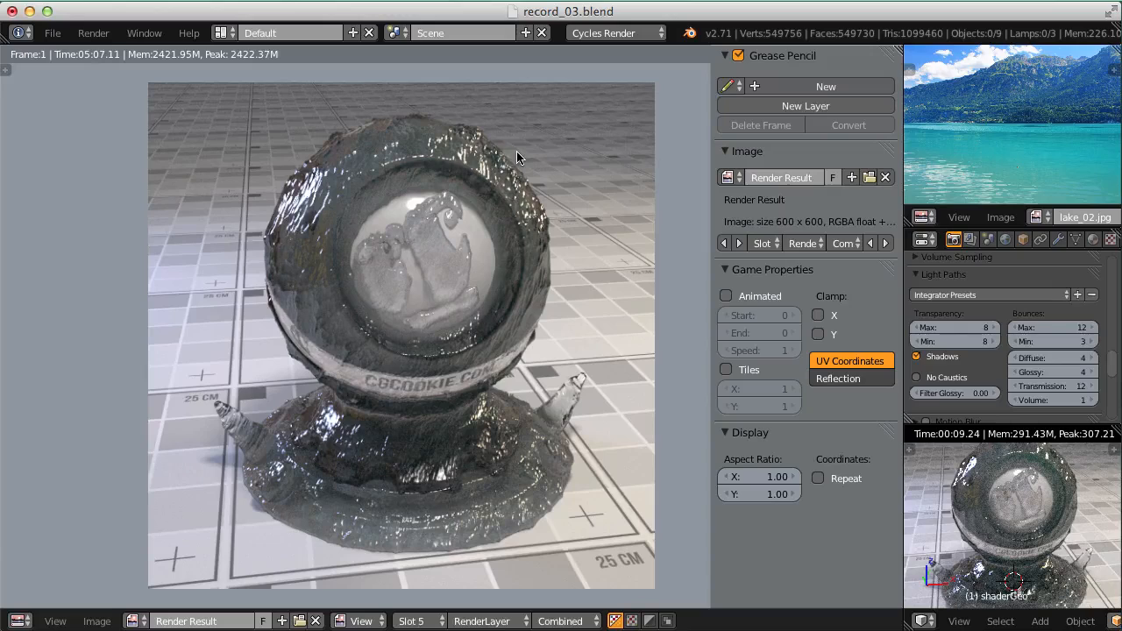
{"action": "key", "text": "j"}
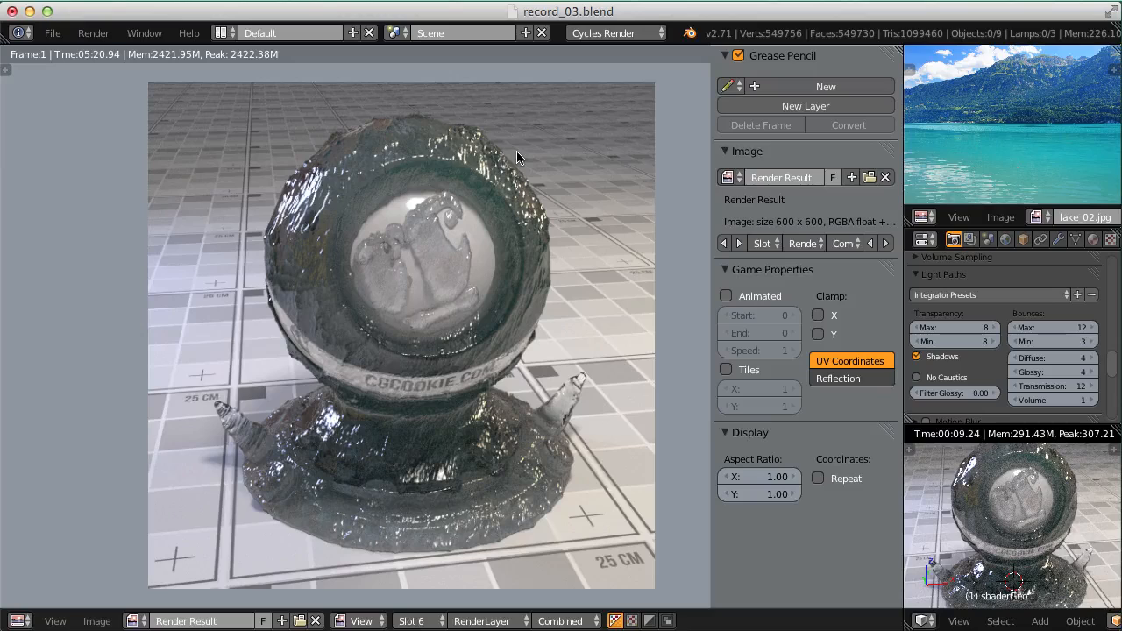
{"action": "key", "text": "j"}
{"action": "key", "text": "j"}
- Compare the render with the water in reference ocean_02.jpg and return the reference view to lake_02.jpg
{"action": "left_click", "coordinate": [1036, 217]}
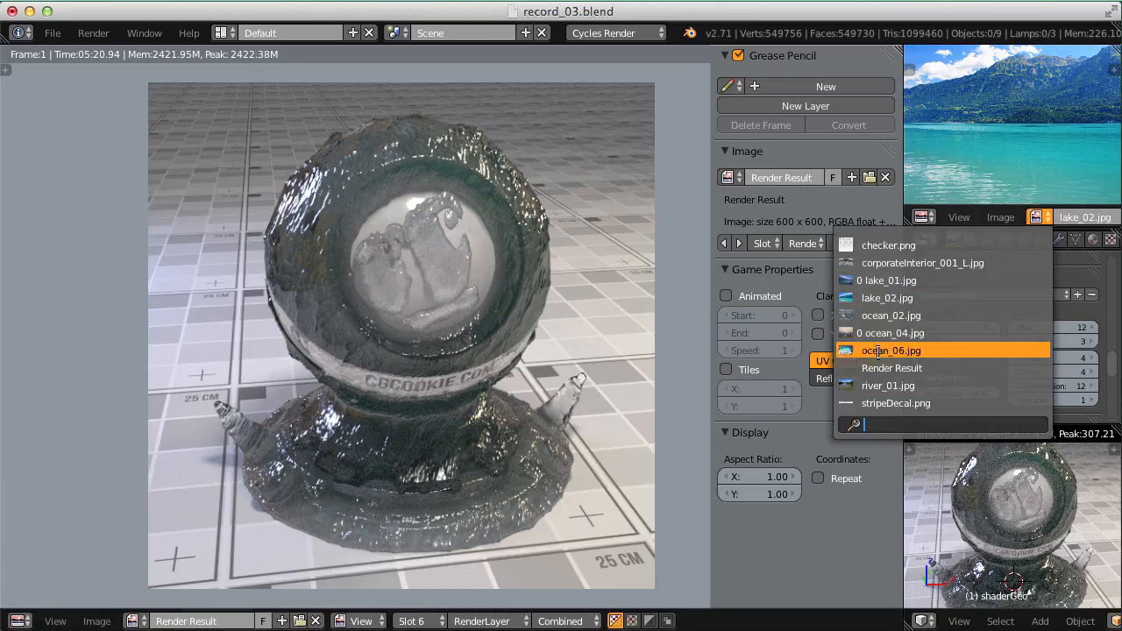
{"action": "left_click", "coordinate": [879, 318]}
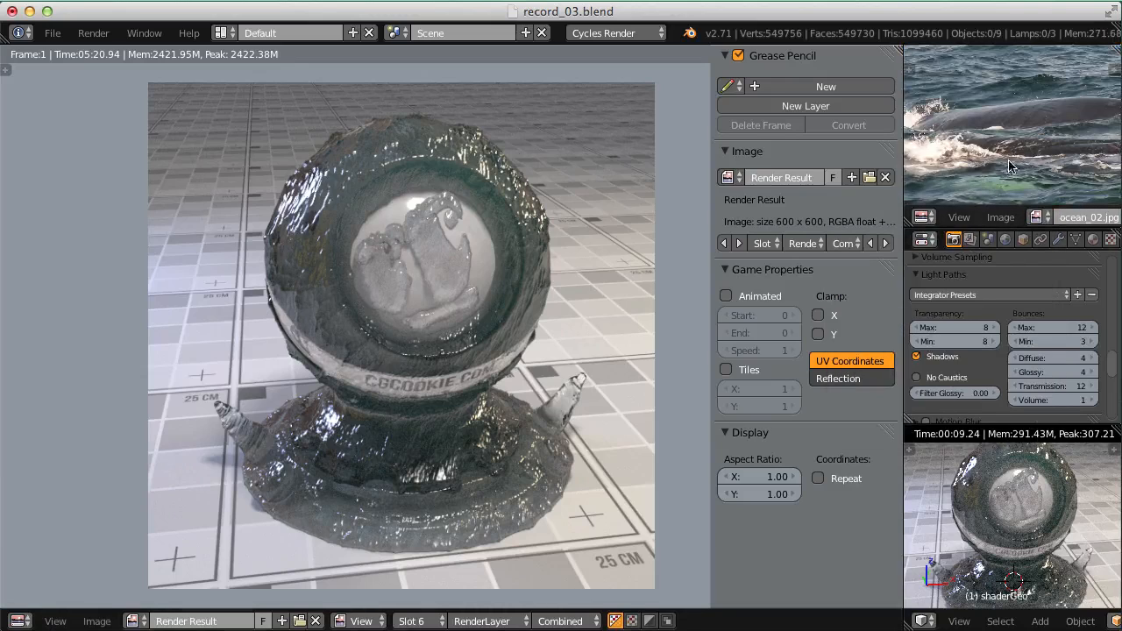
{"action": "middle_click_drag", "start_coordinate": [1008, 167], "coordinate": [1031, 108]}
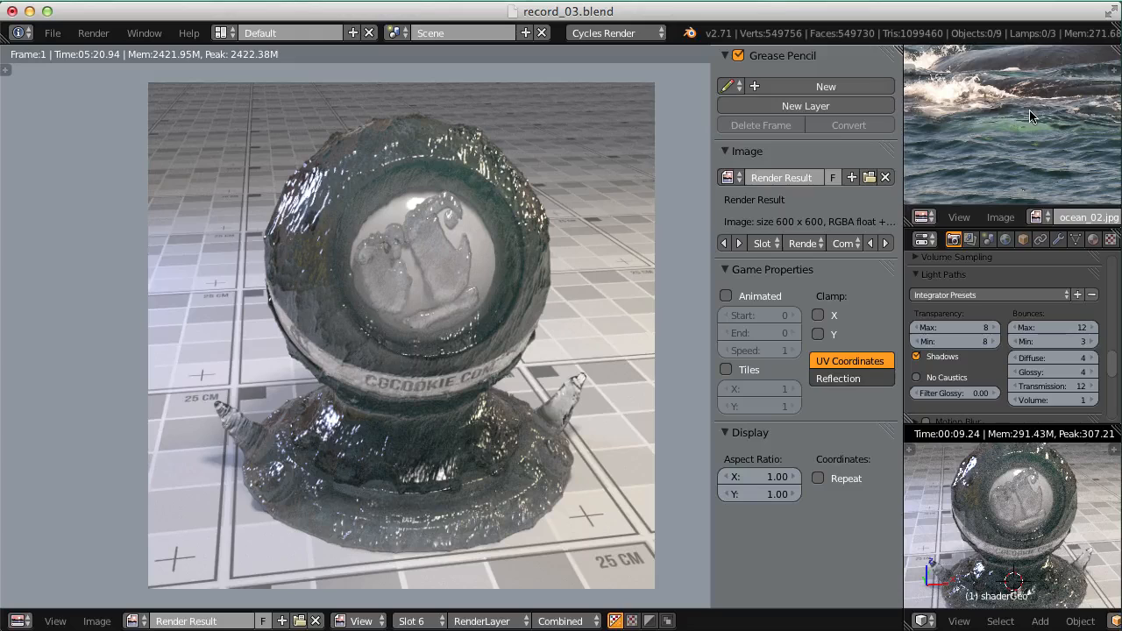
{"action": "scroll", "coordinate": [1031, 115], "scroll_direction": "down", "scroll_amount": 3}
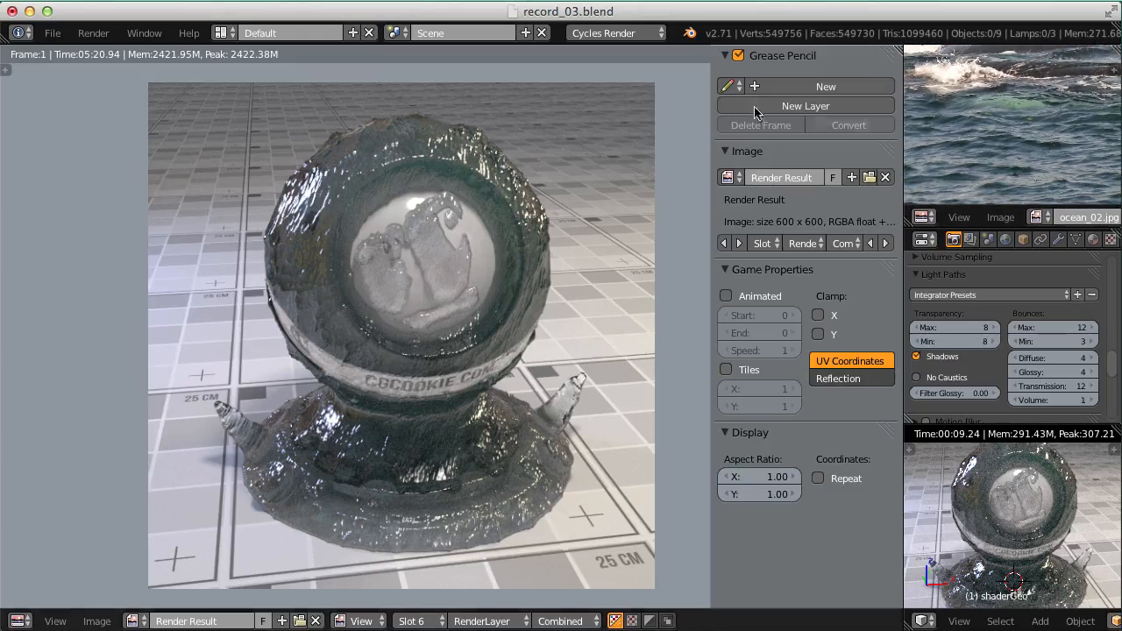
{"action": "left_click", "coordinate": [1036, 218]}
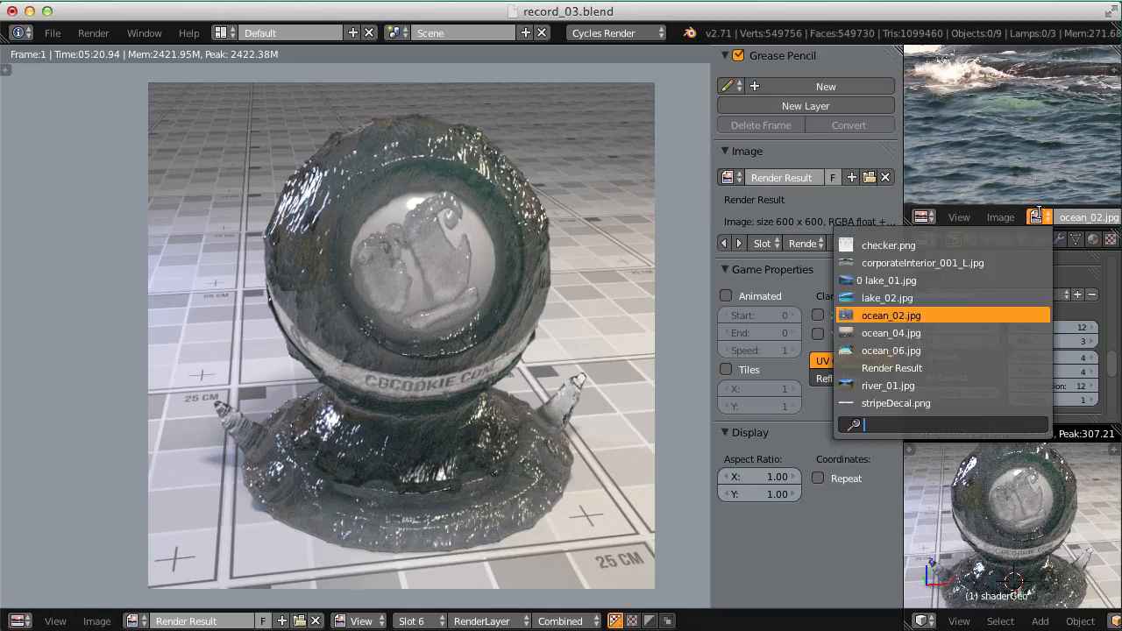
{"action": "left_click", "coordinate": [935, 298]}
{"action": "middle_click_drag", "start_coordinate": [998, 129], "coordinate": [1023, 149]}
{"action": "scroll", "coordinate": [1005, 181], "scroll_direction": "up", "scroll_amount": 1}
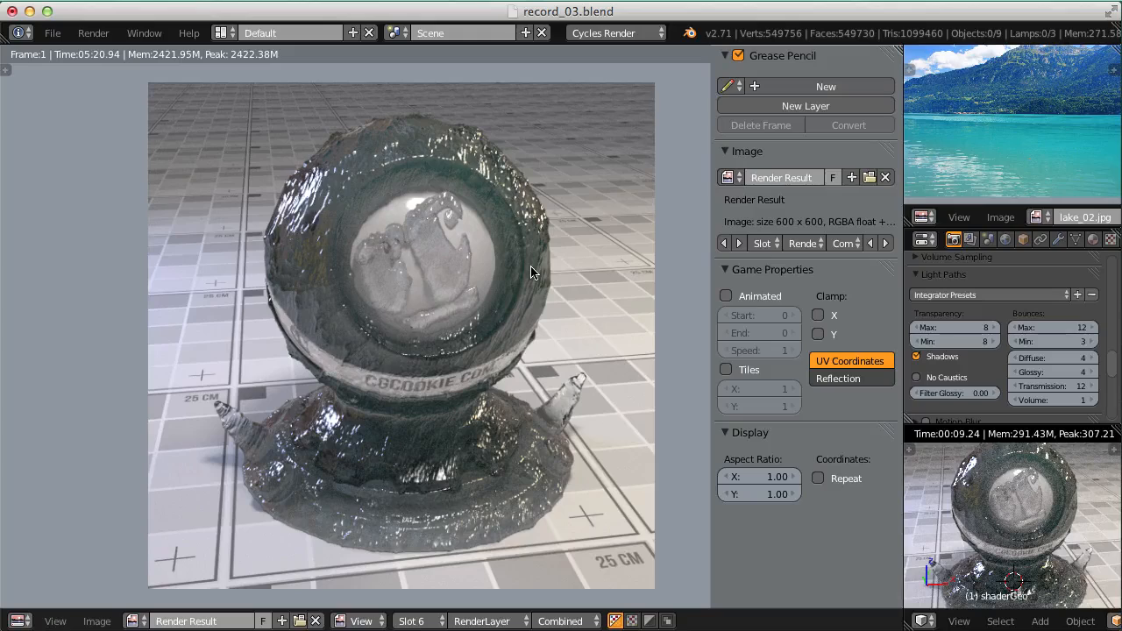